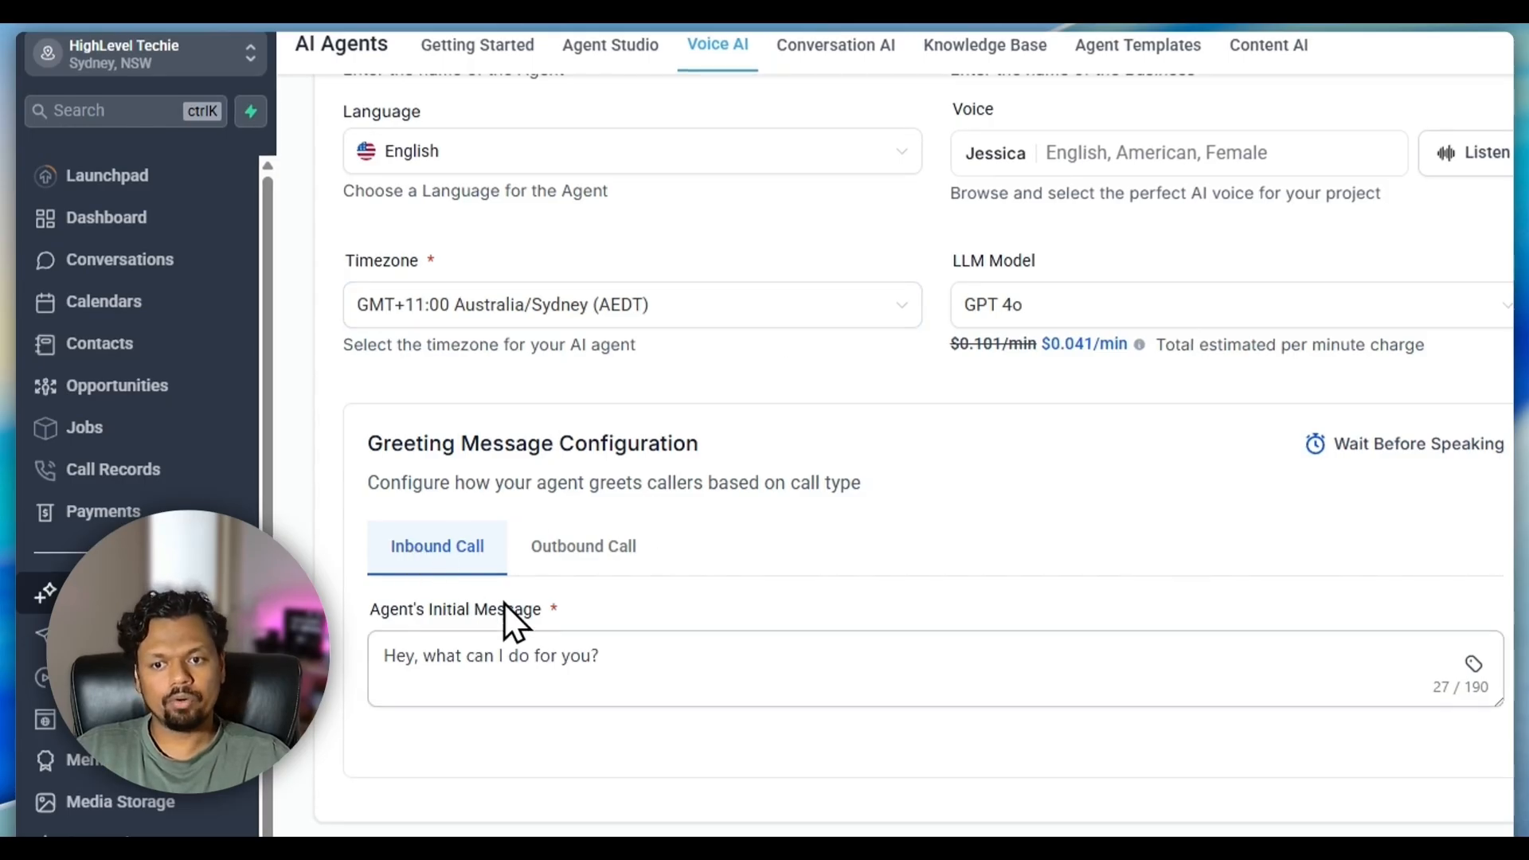
- Show the outbound call settings in the agent's Greeting Message Configuration
left_click(591, 572)
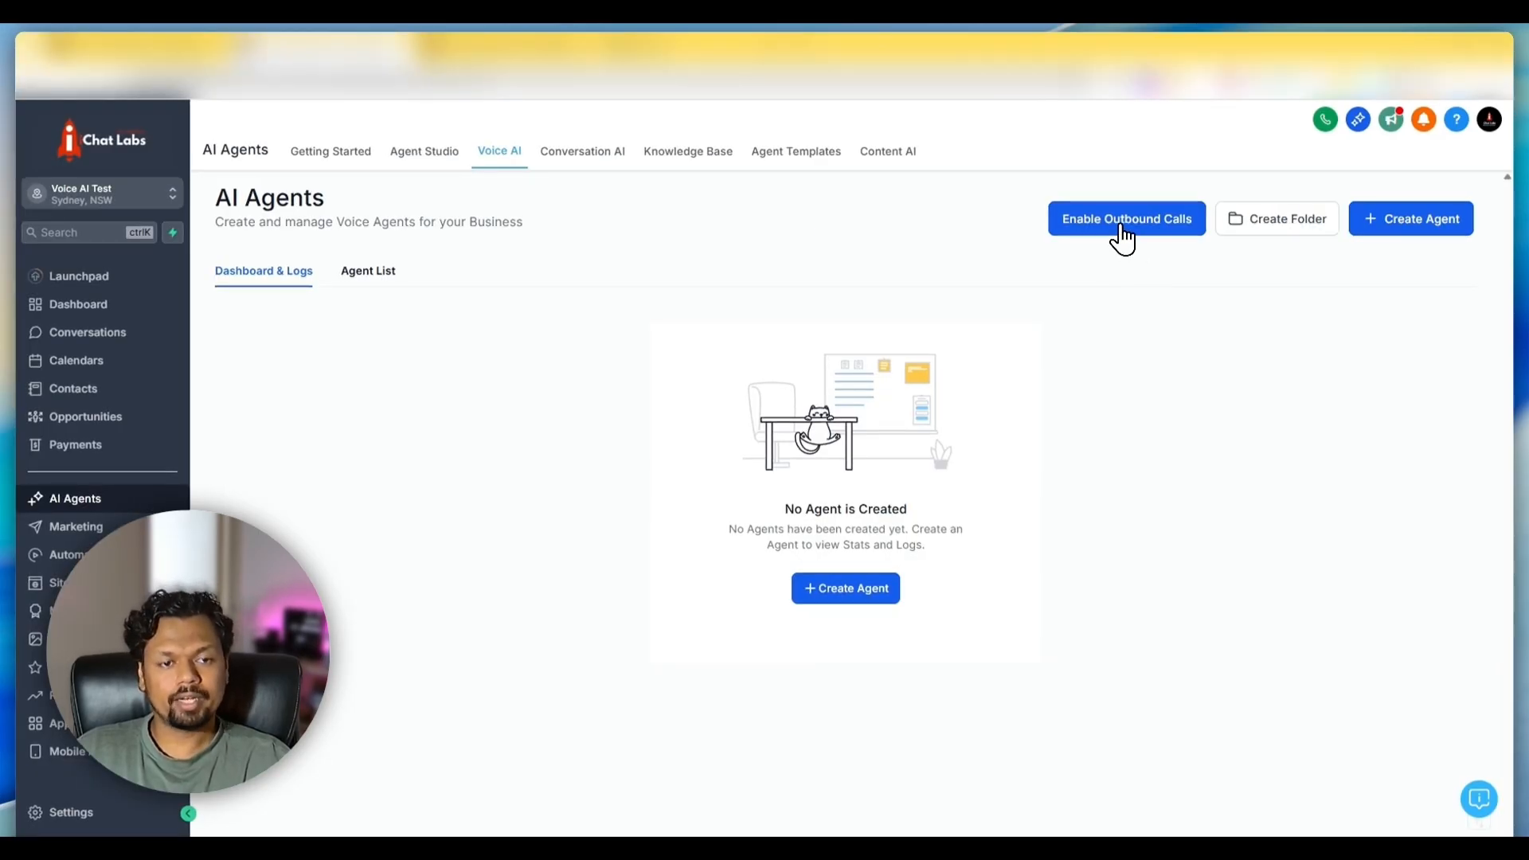
- Start enabling outbound calls, agree to the Voice AI Outbound Calling terms, and expand the Additional Guidelines
left_click(1119, 238)
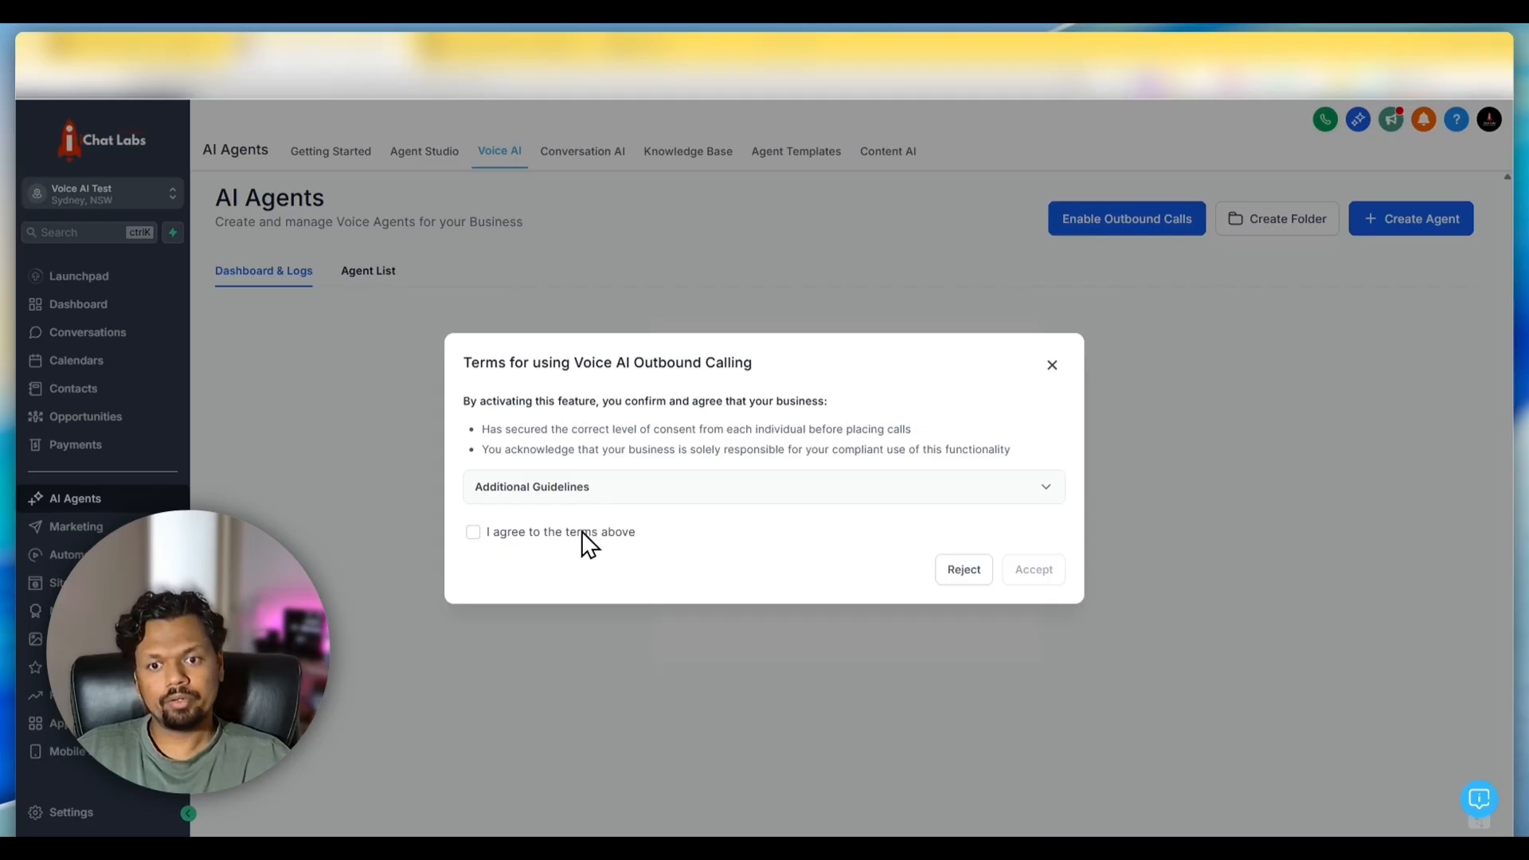
left_click(473, 532)
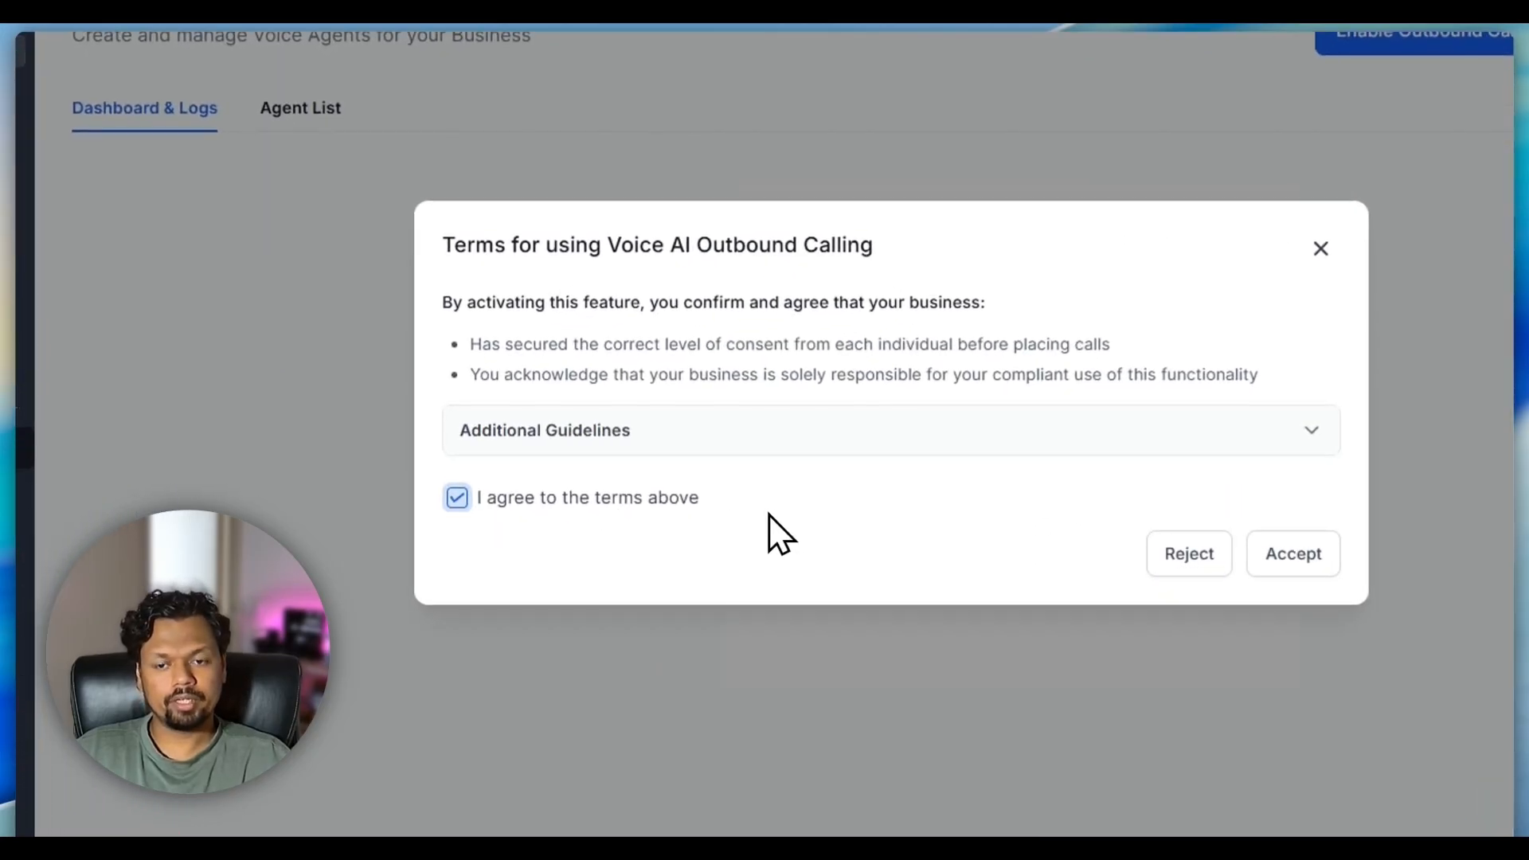
left_click(1070, 443)
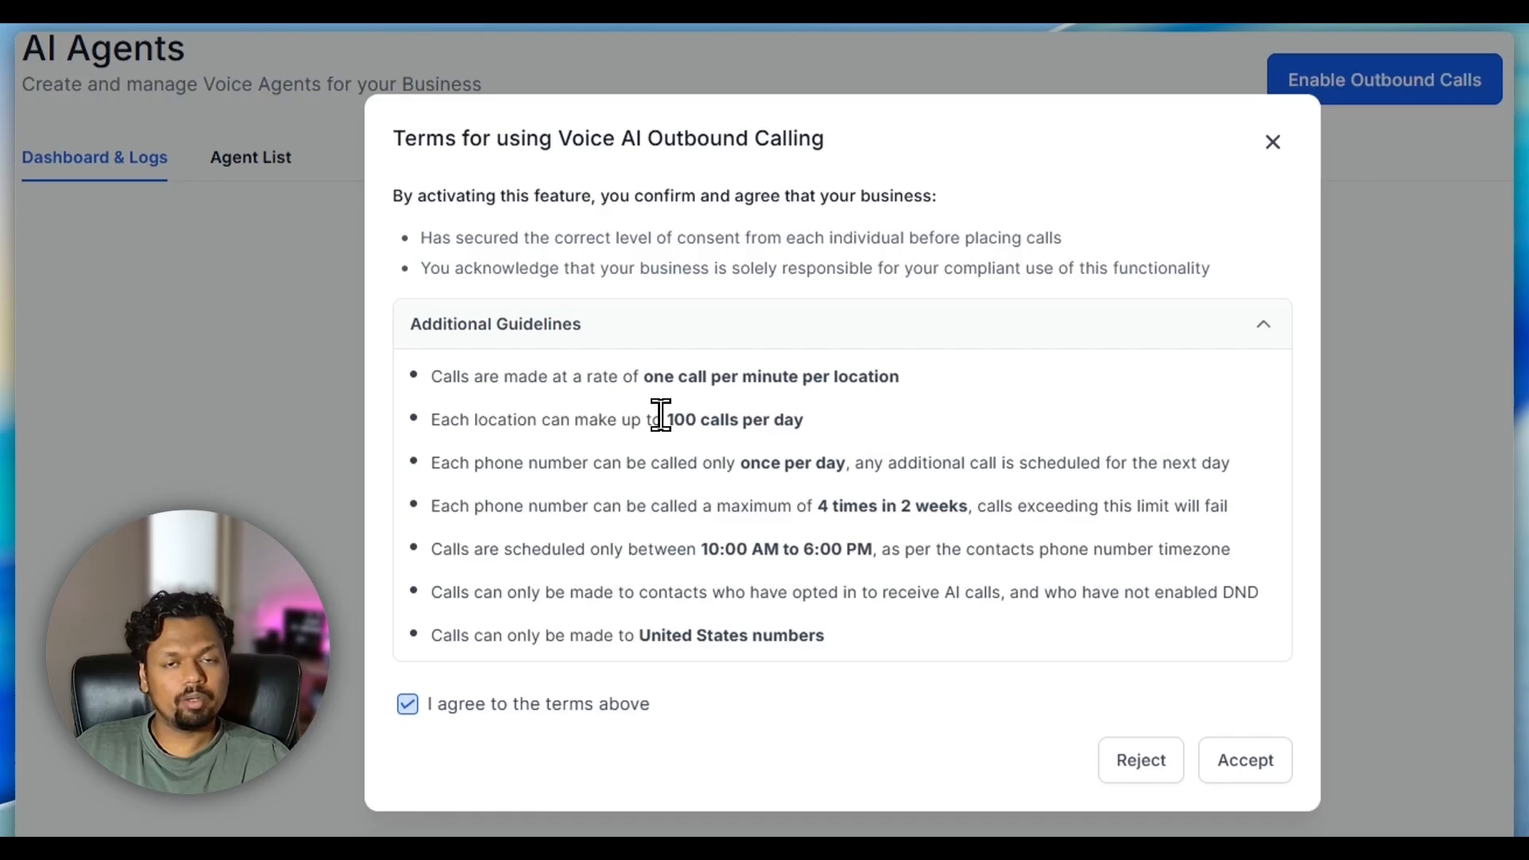
- Review the outbound calling guidelines on daily call limits, repeat calls per number, permitted hours, contact consent and supported countries
left_click_drag(661, 420, 804, 419)
left_click(874, 417)
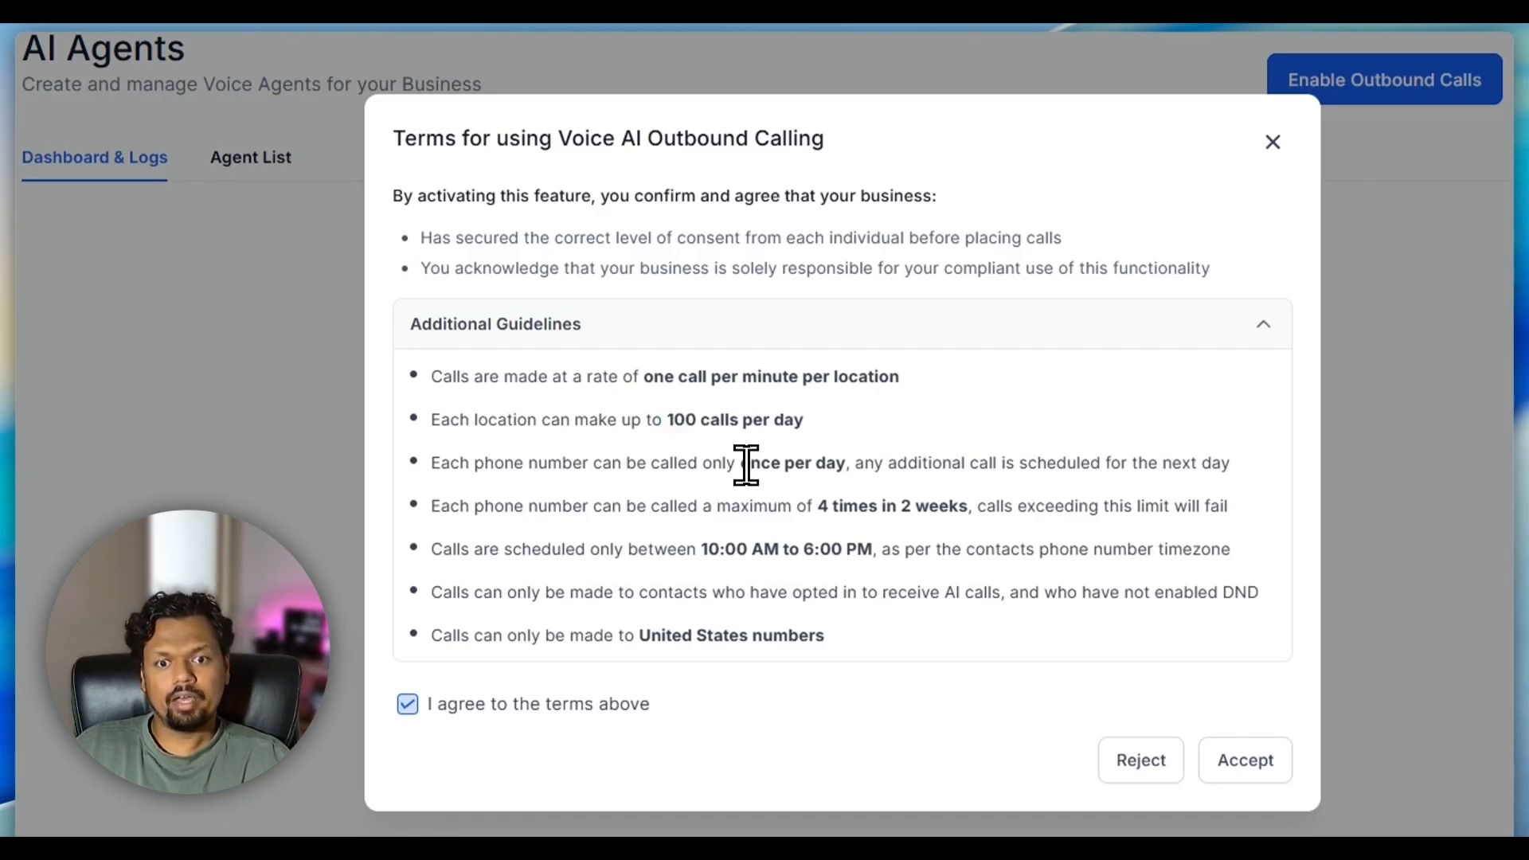
left_click_drag(713, 461, 808, 461)
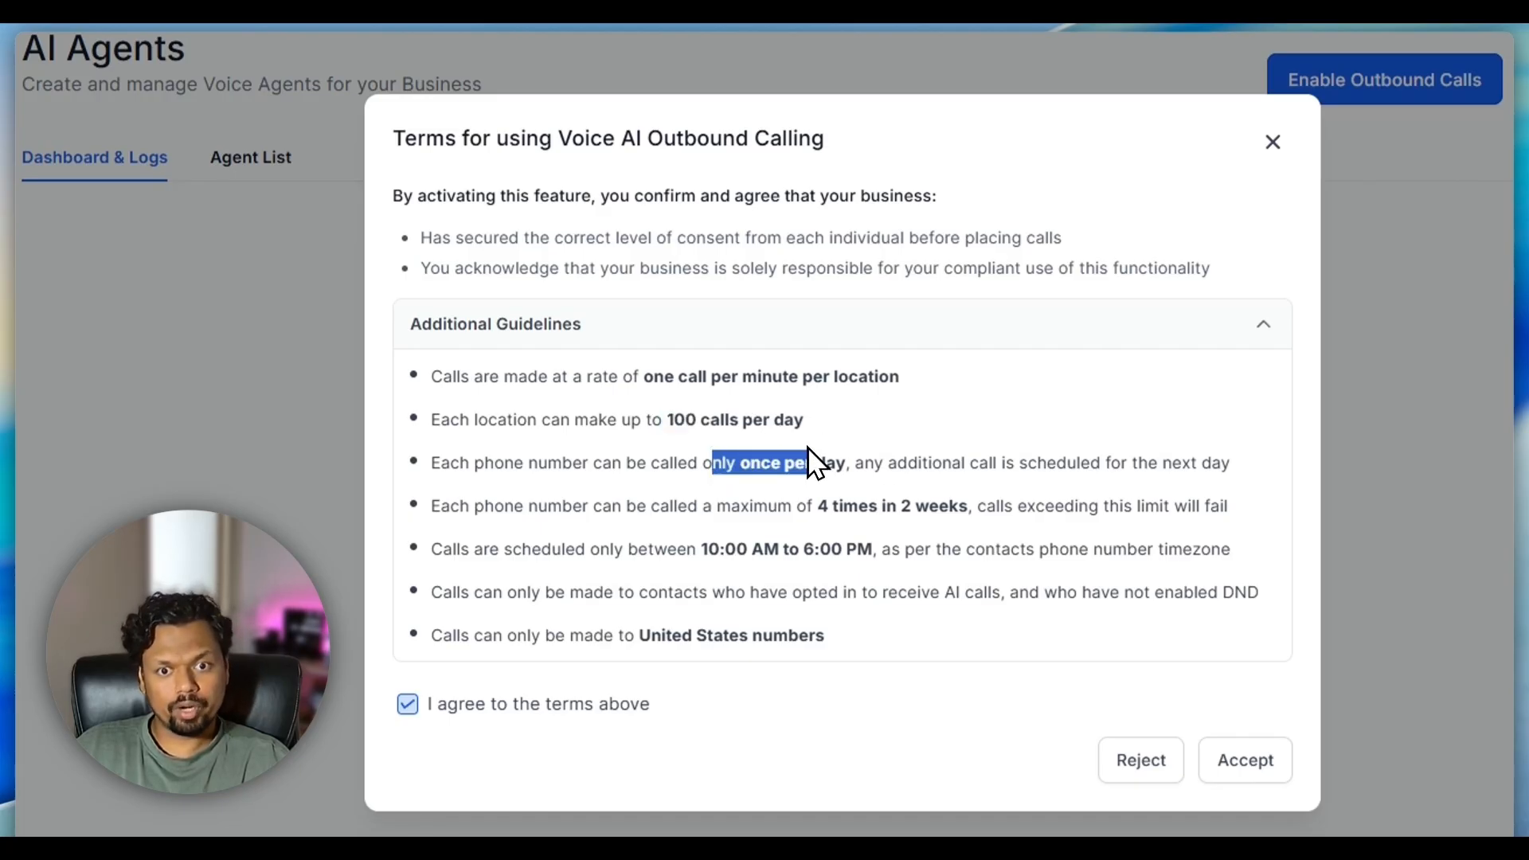
left_click(807, 448)
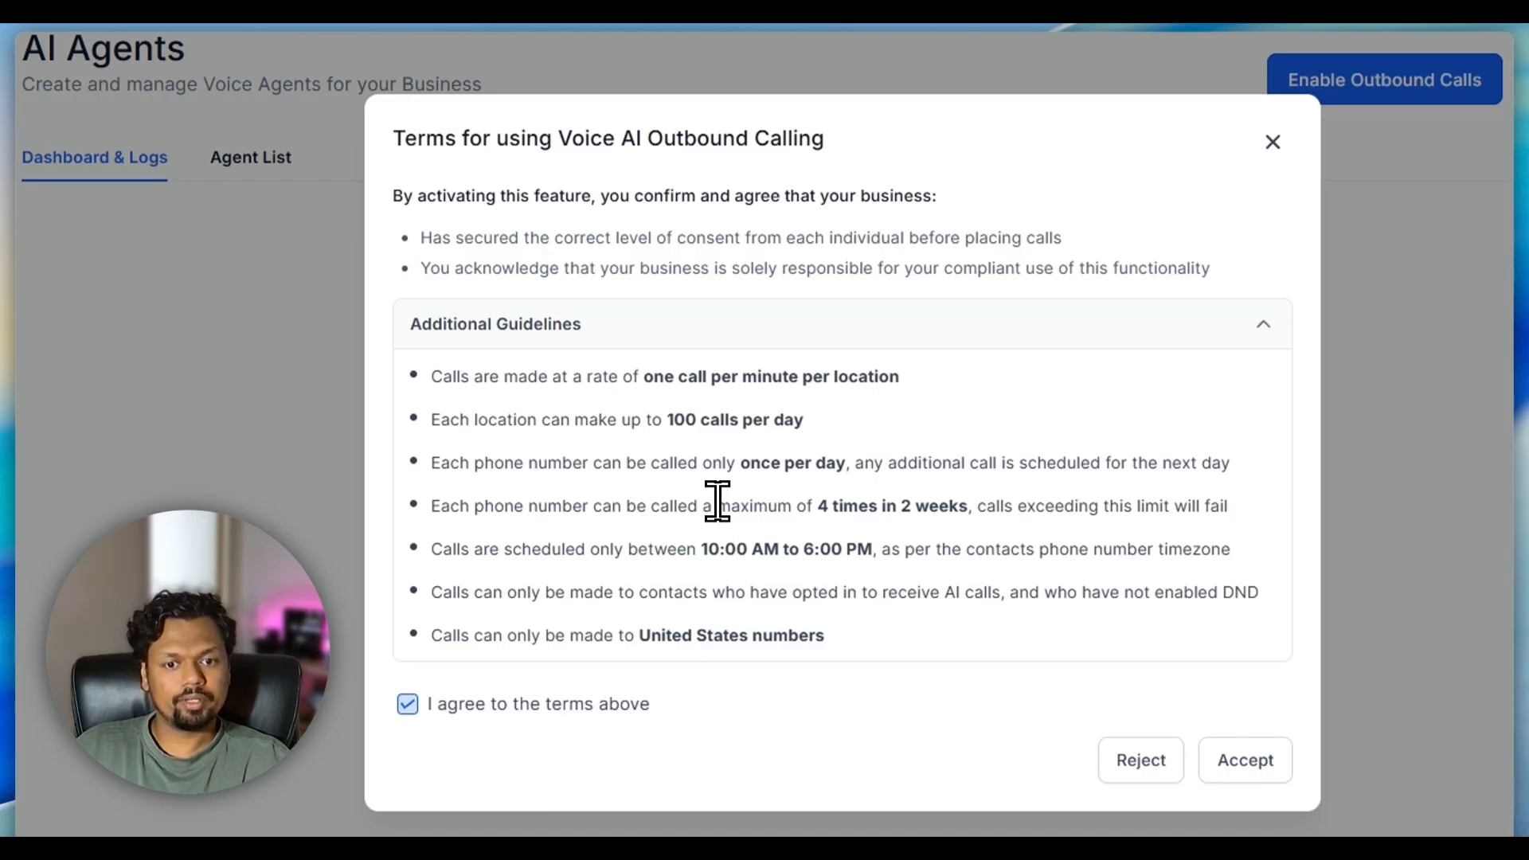
left_click_drag(740, 507, 866, 503)
left_click_drag(696, 550, 880, 546)
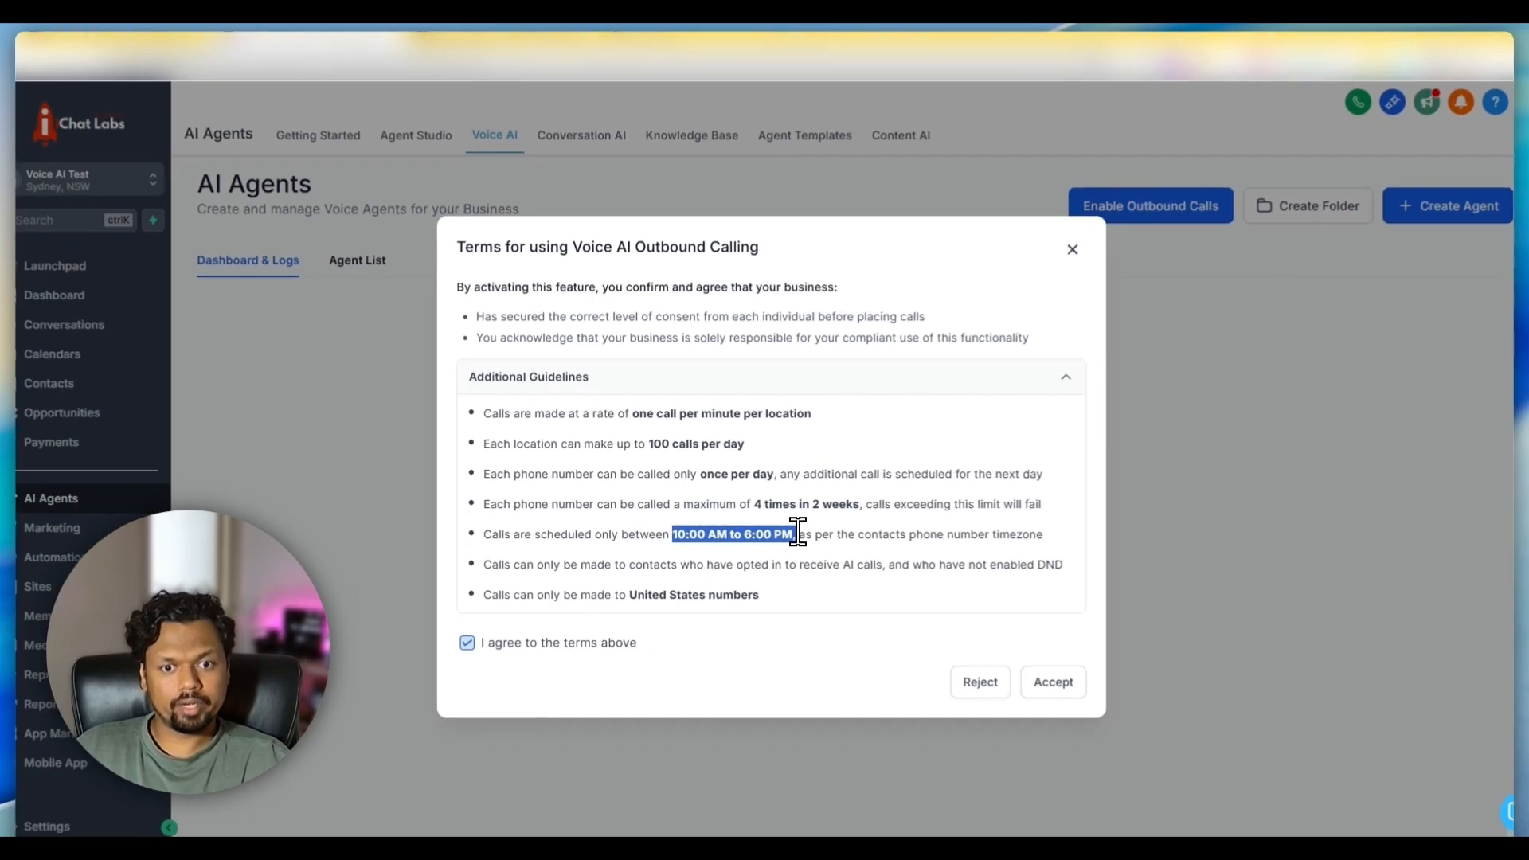
left_click(671, 570)
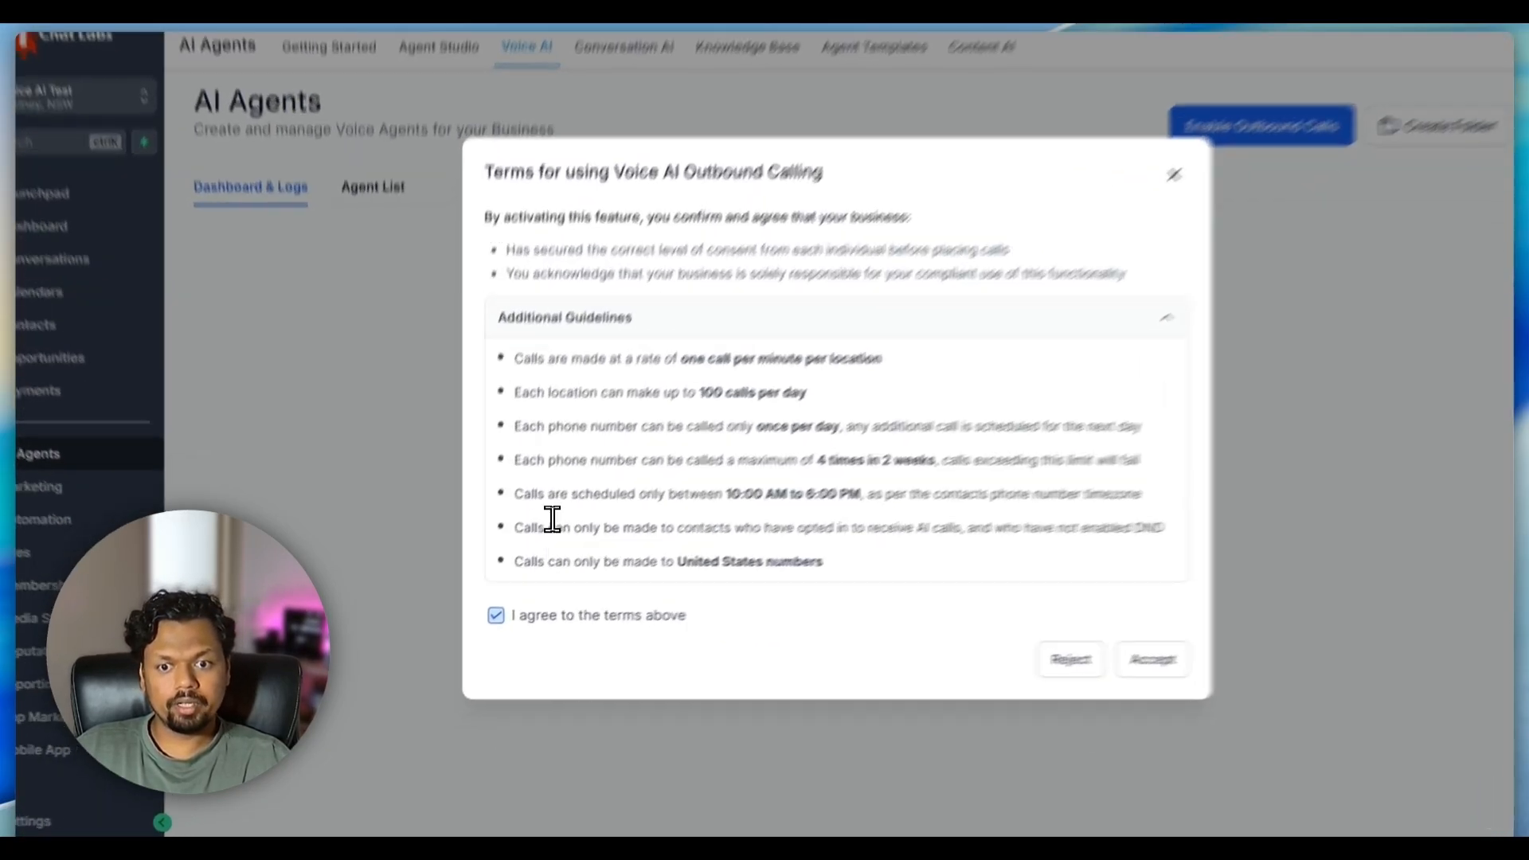
left_click_drag(523, 559, 729, 551)
left_click(925, 451)
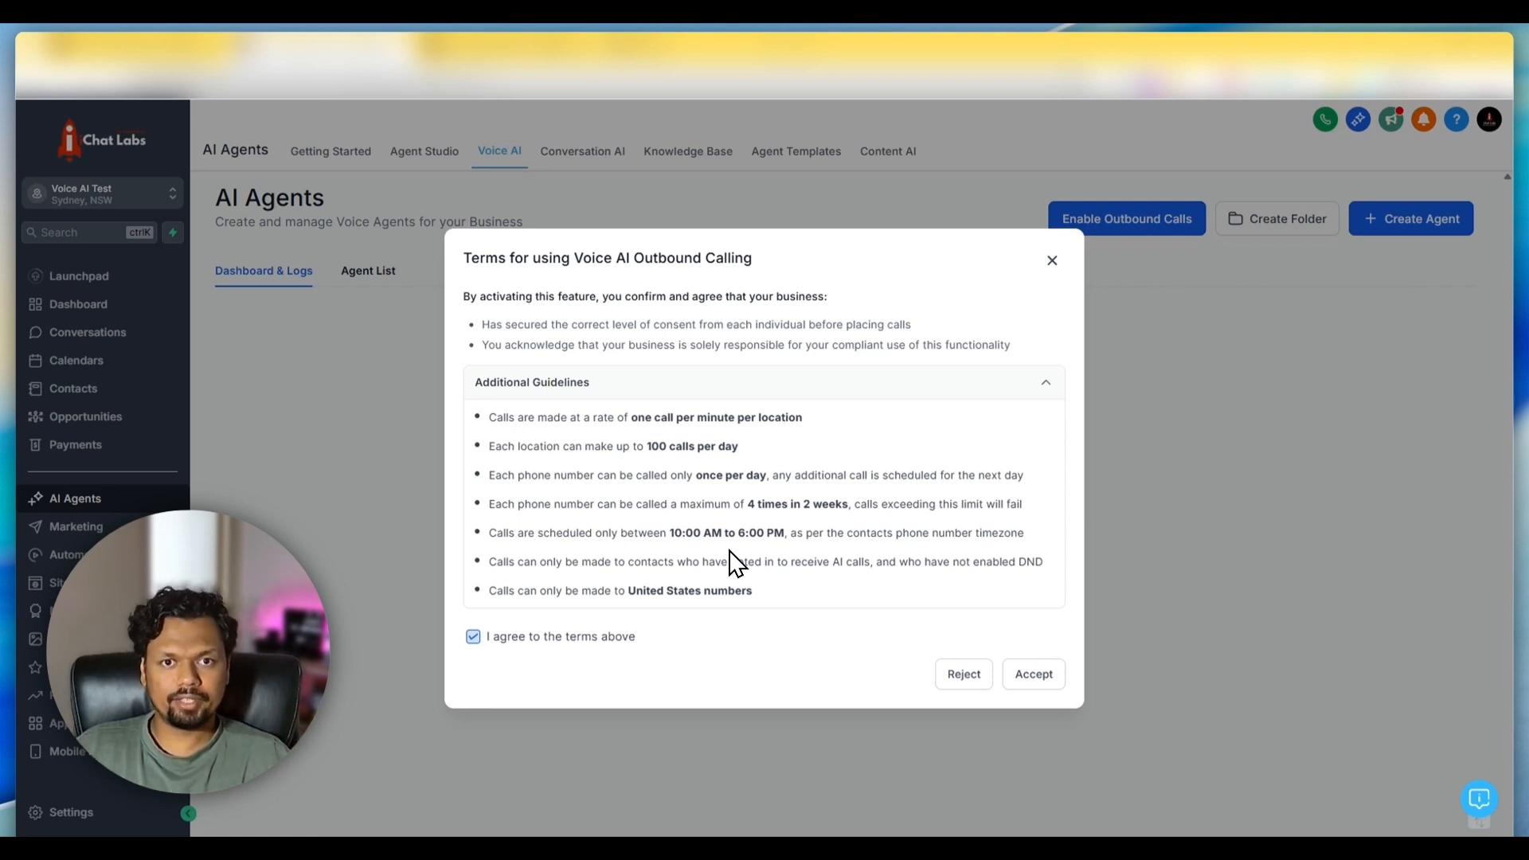
left_click_drag(604, 590, 768, 574)
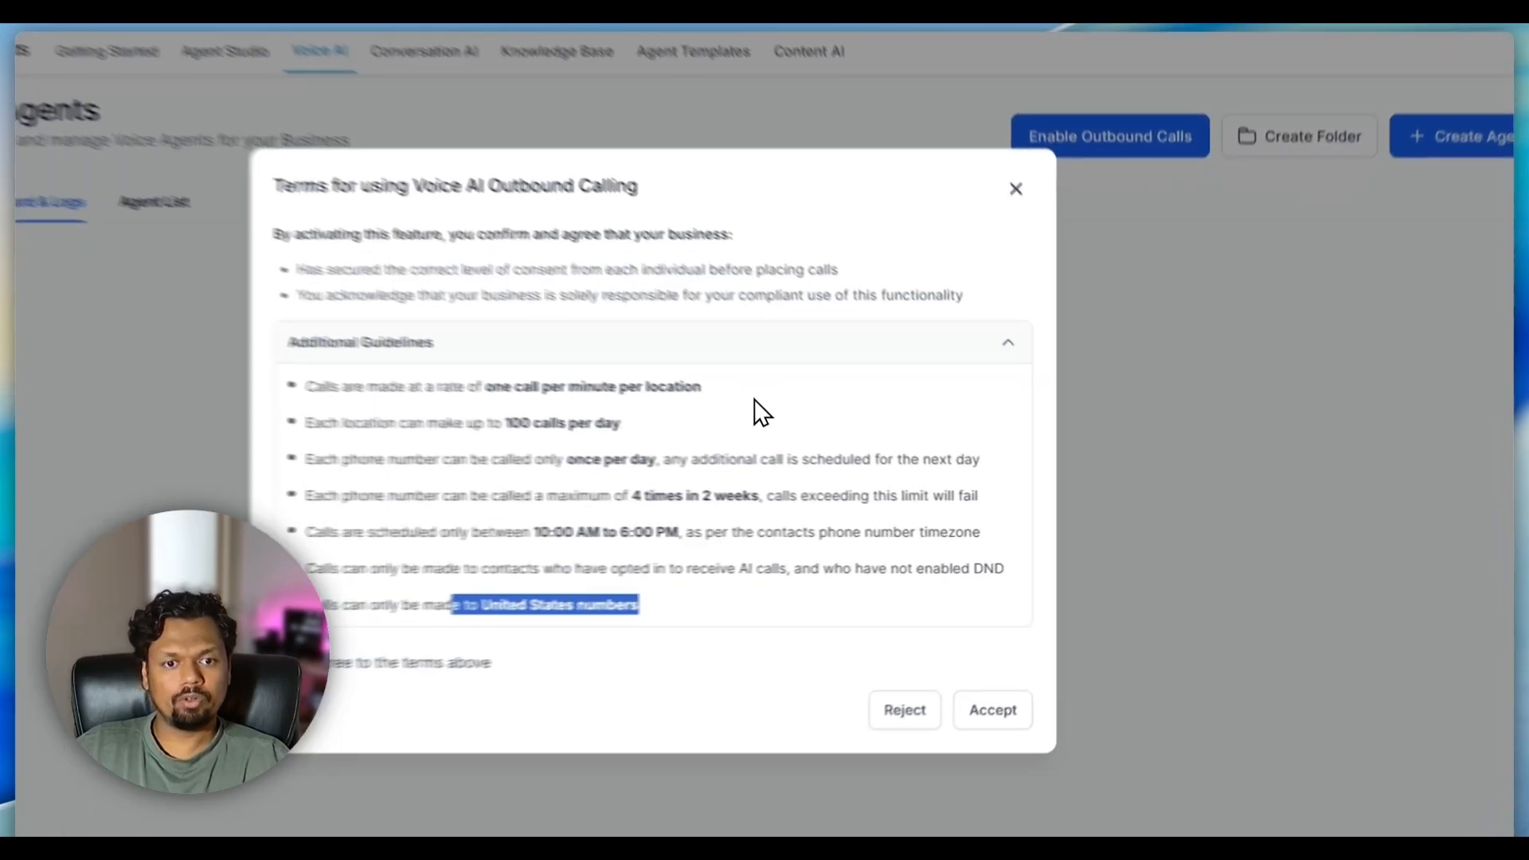
left_click(926, 519)
- Accept the outbound calling terms and begin identity verification with United States as the government ID's country
left_click(952, 745)
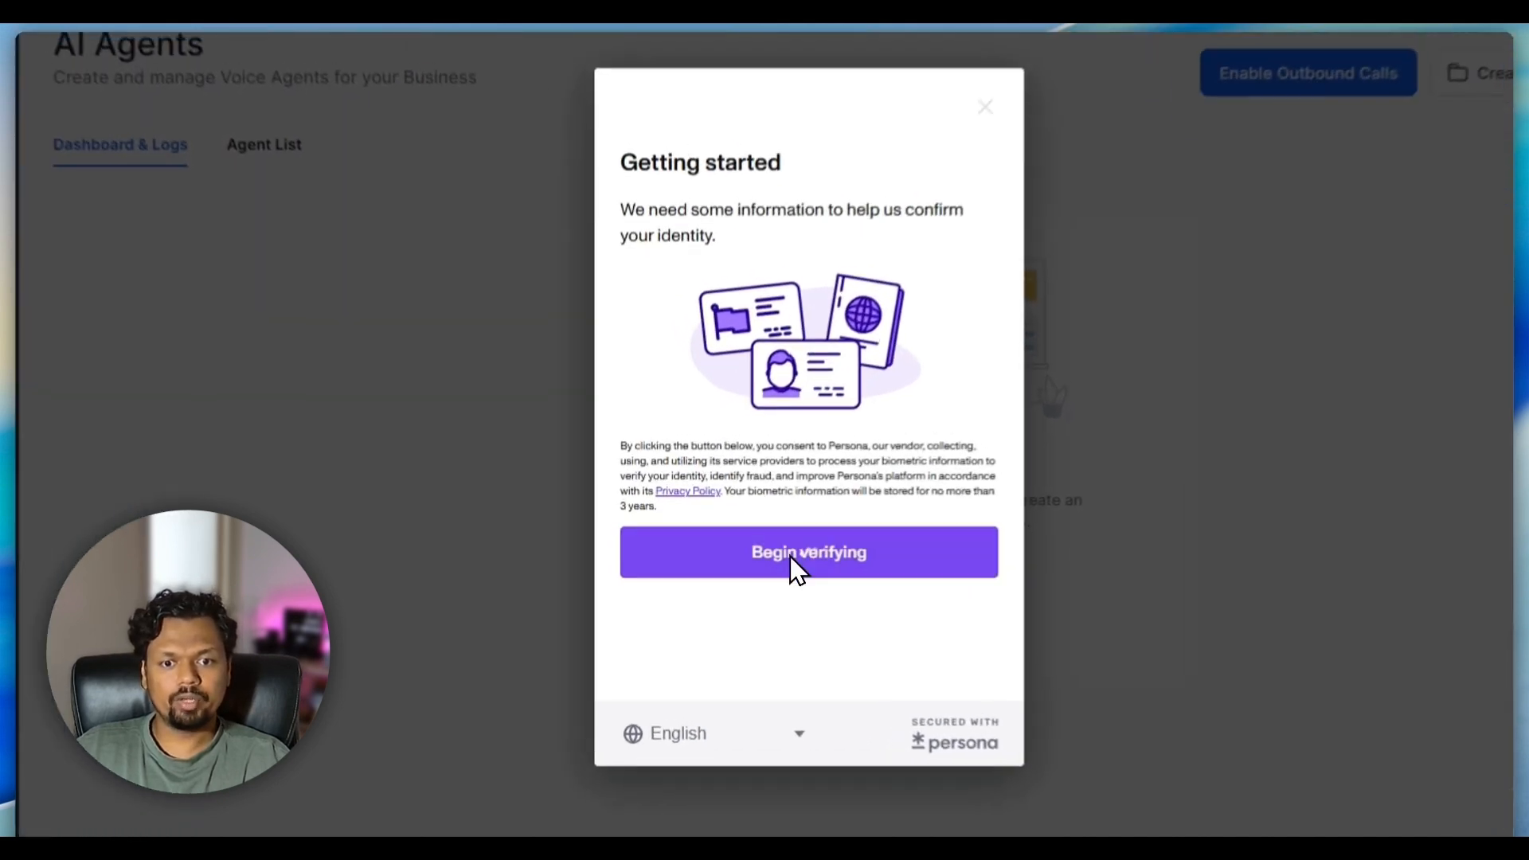
left_click(790, 556)
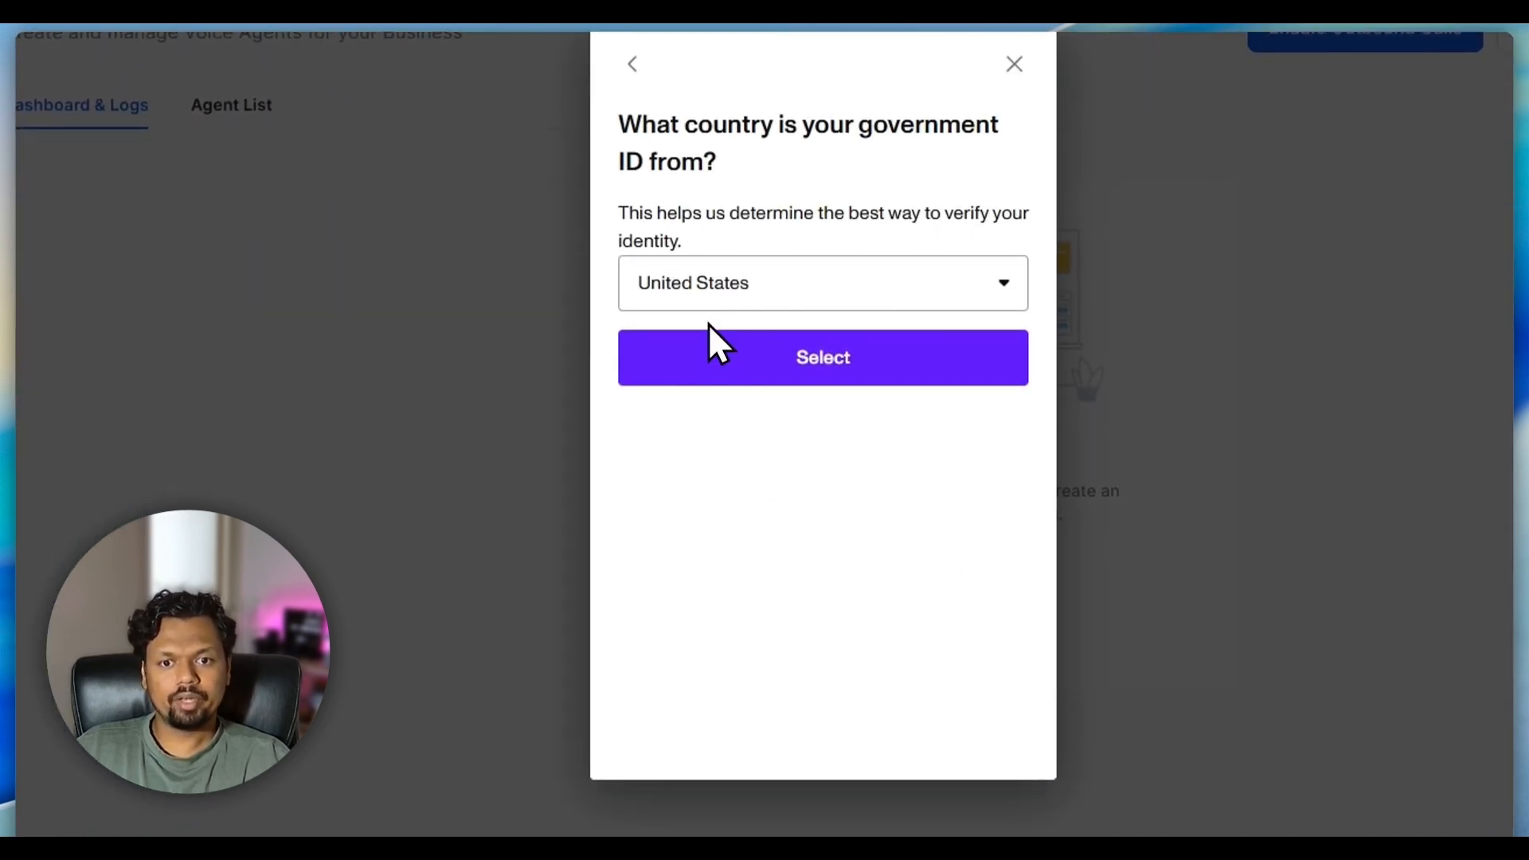
left_click(702, 321)
scroll(742, 488, "down", 1)
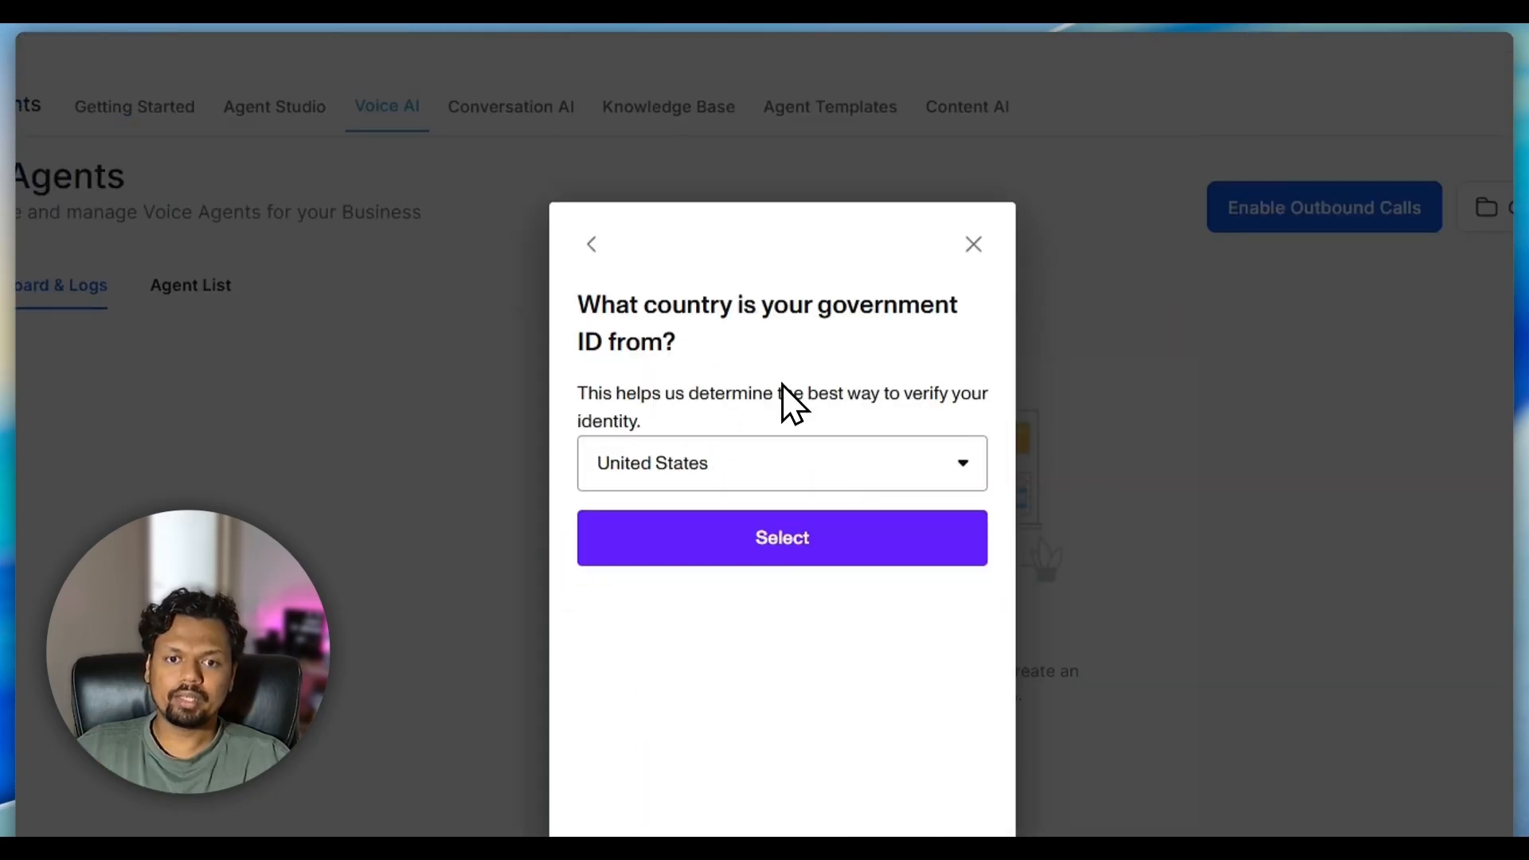
left_click(744, 555)
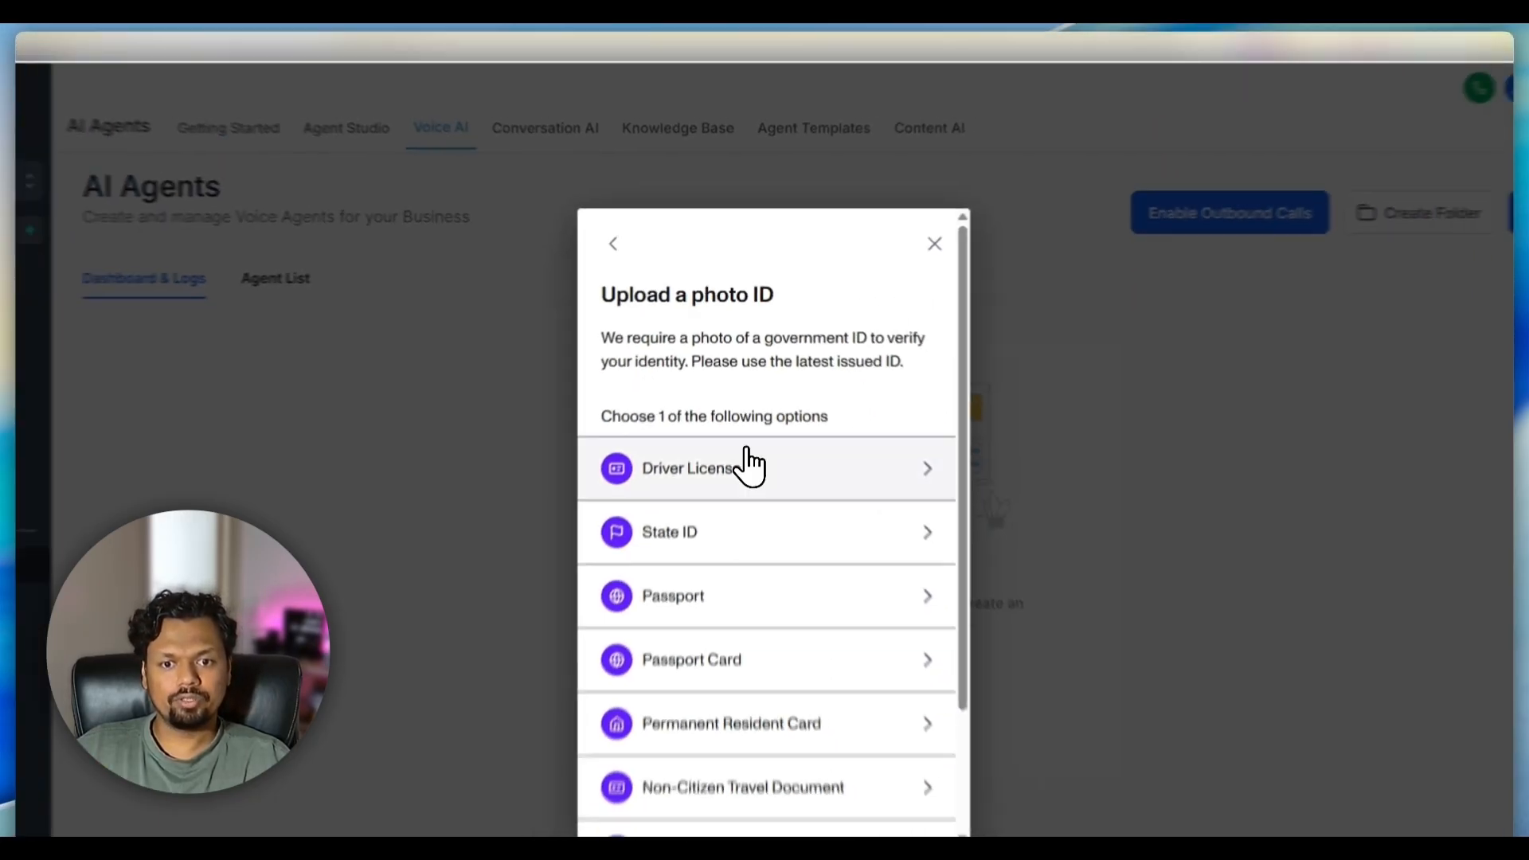
- Look through the accepted photo ID types, choose Driver License, and exit the identity verification
scroll(763, 599, "down", 3)
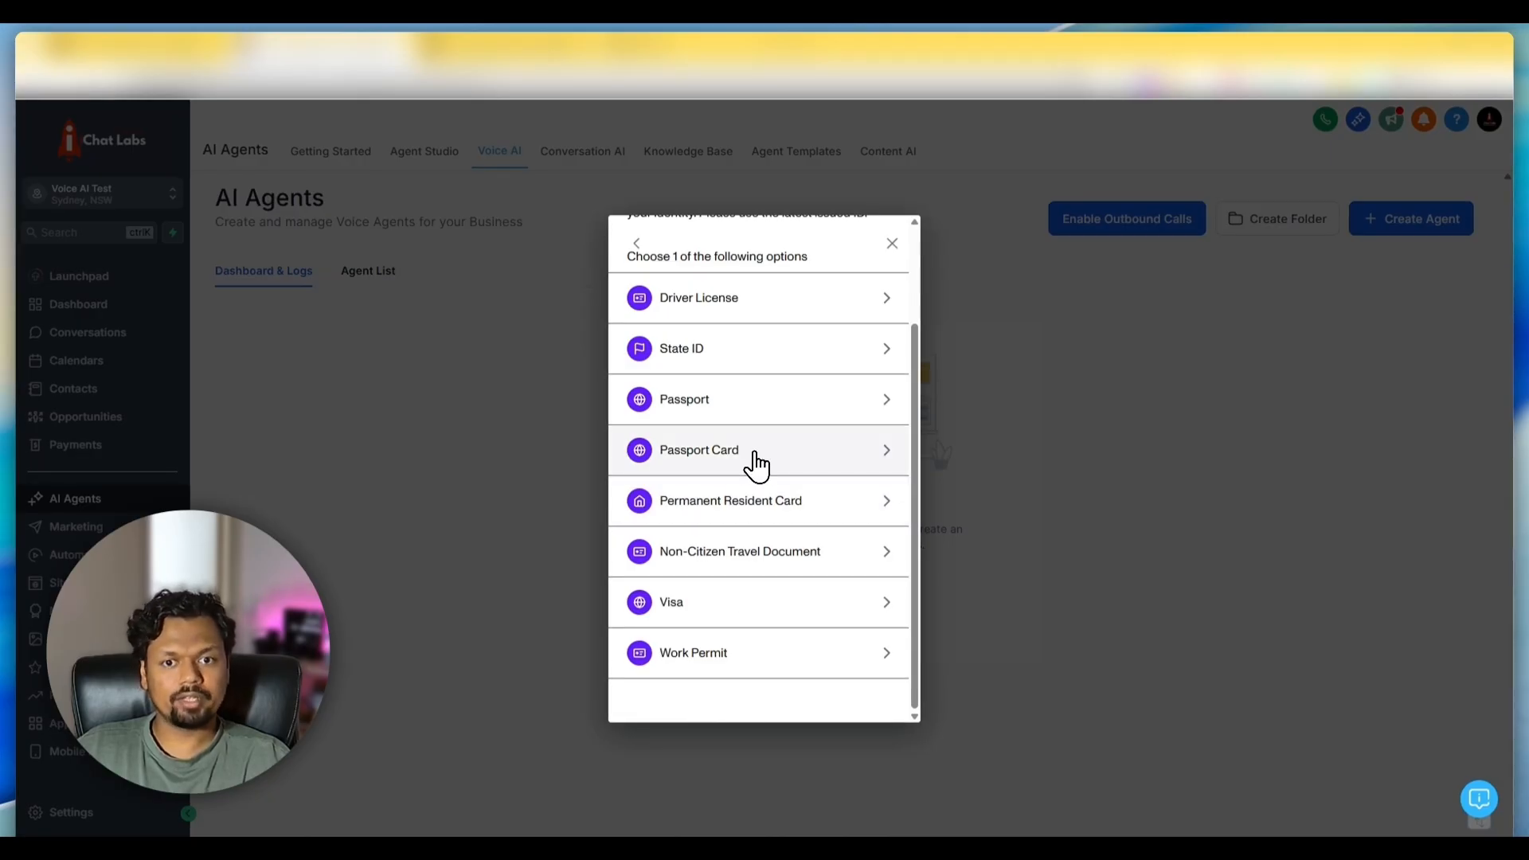
scroll(755, 464, "up", 3)
left_click(721, 419)
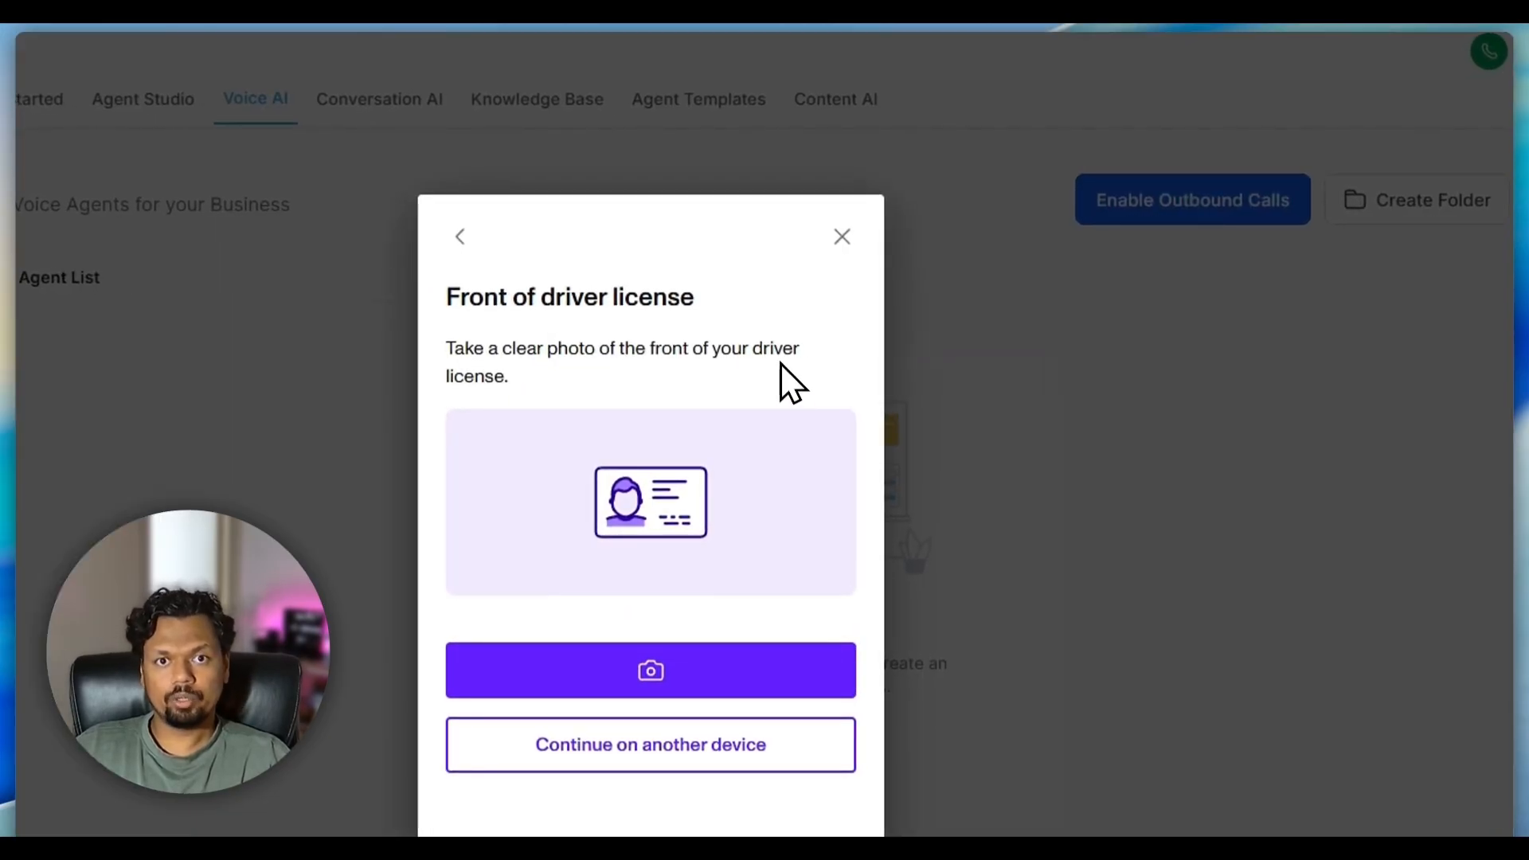
left_click(833, 239)
left_click(665, 789)
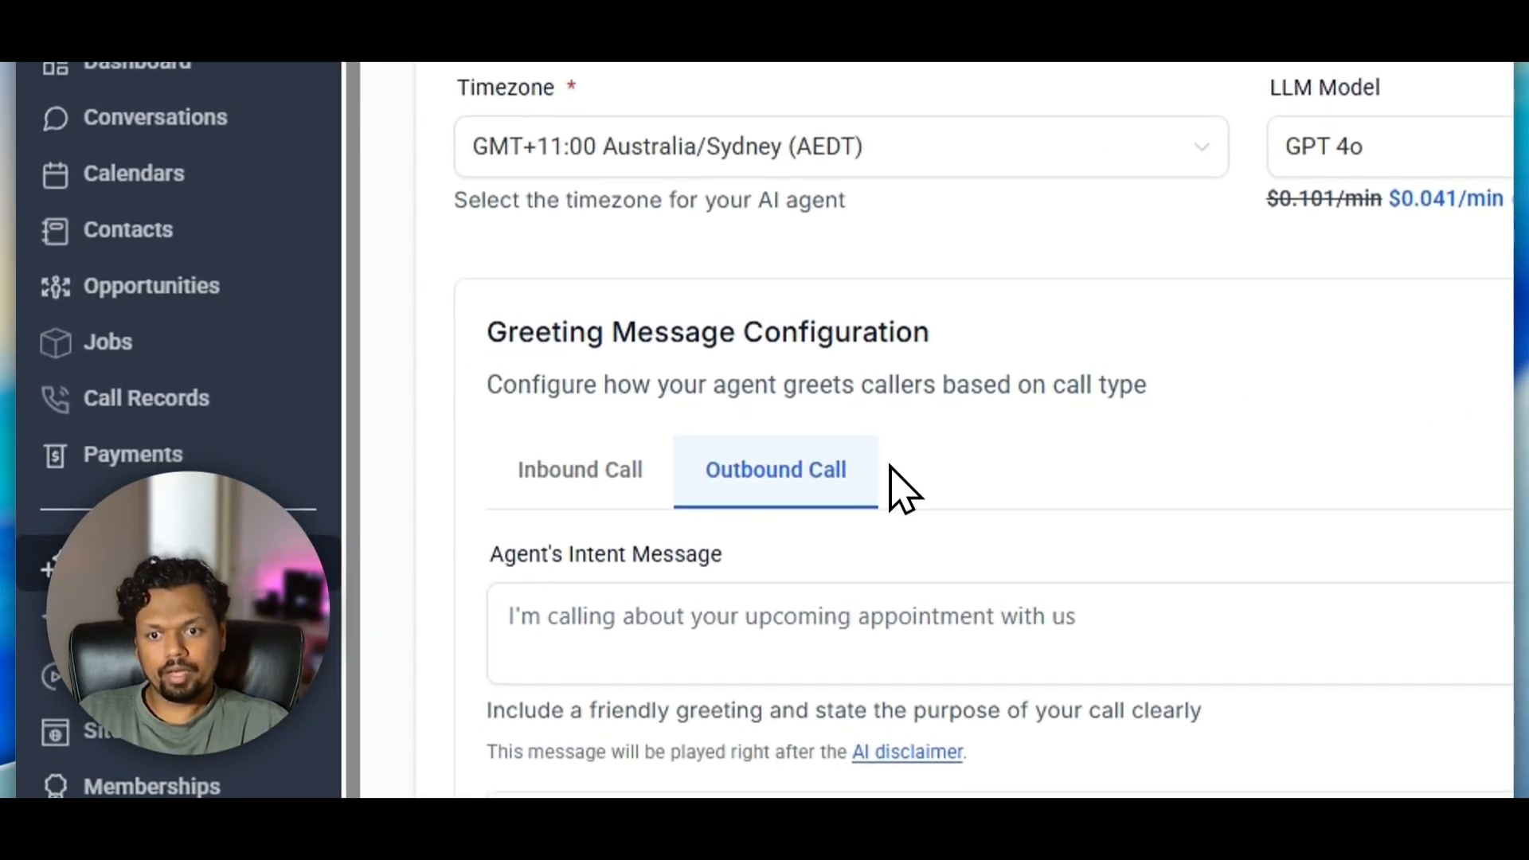
- Examine the Agent's Intent Message field in the outbound call greeting configuration
scroll(905, 502, "down", 2)
left_click_drag(506, 416, 872, 402)
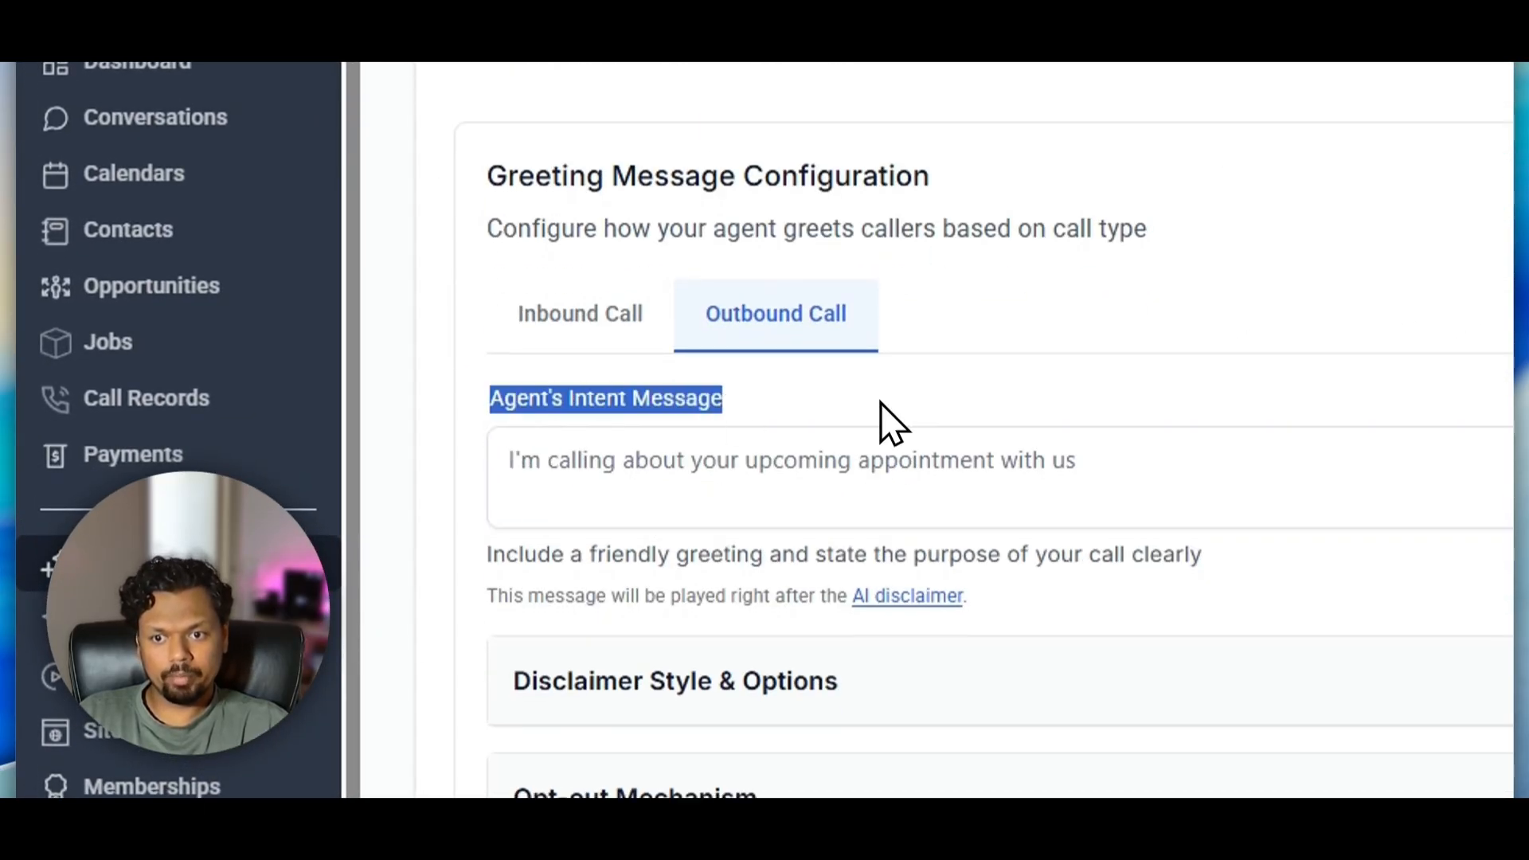
left_click(840, 410)
left_click(789, 443)
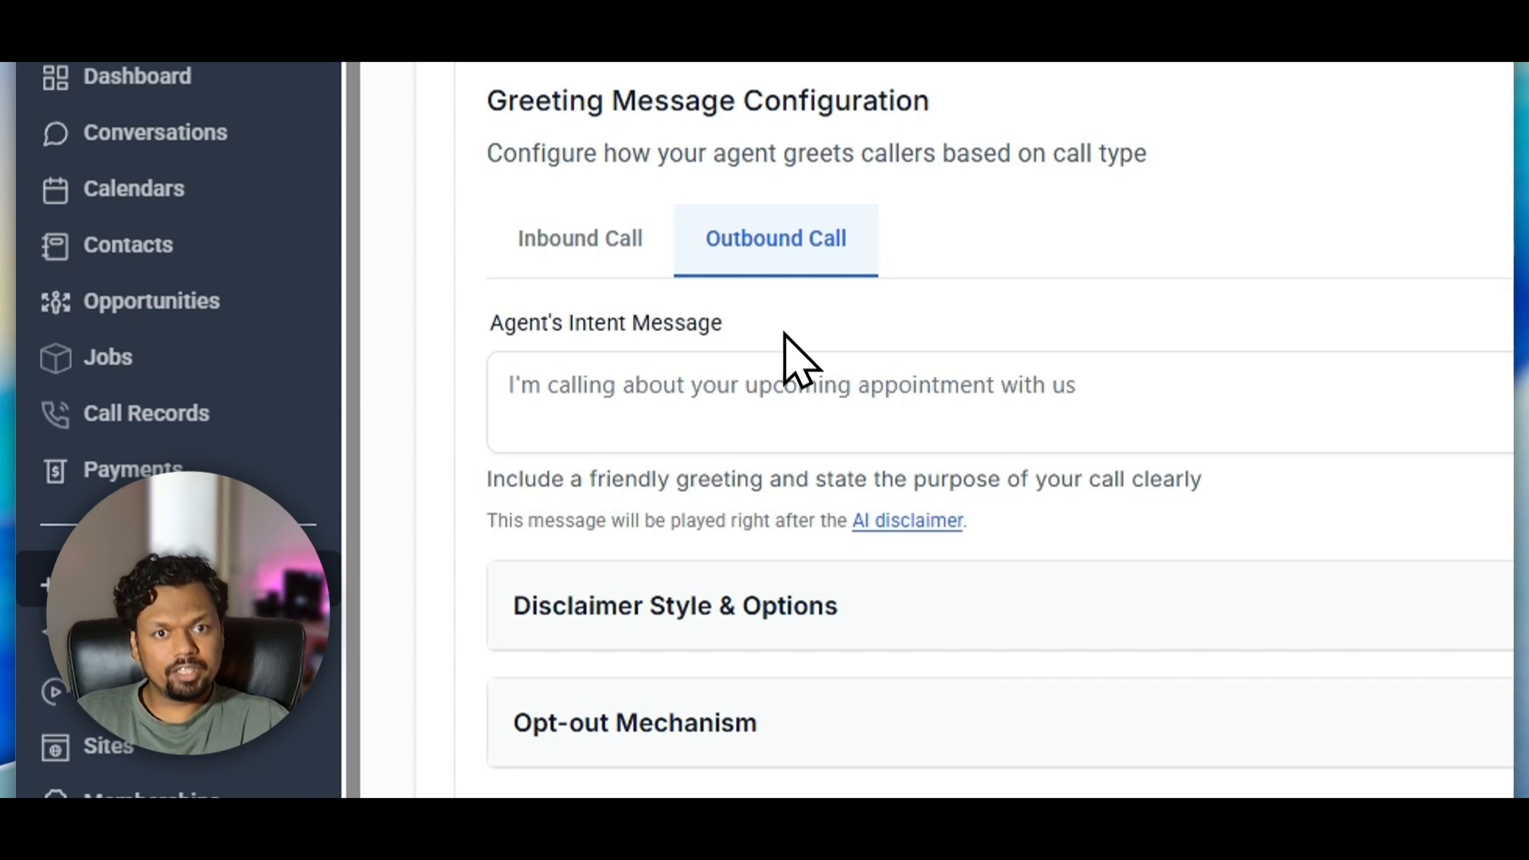
left_click_drag(492, 325, 703, 335)
left_click(757, 320)
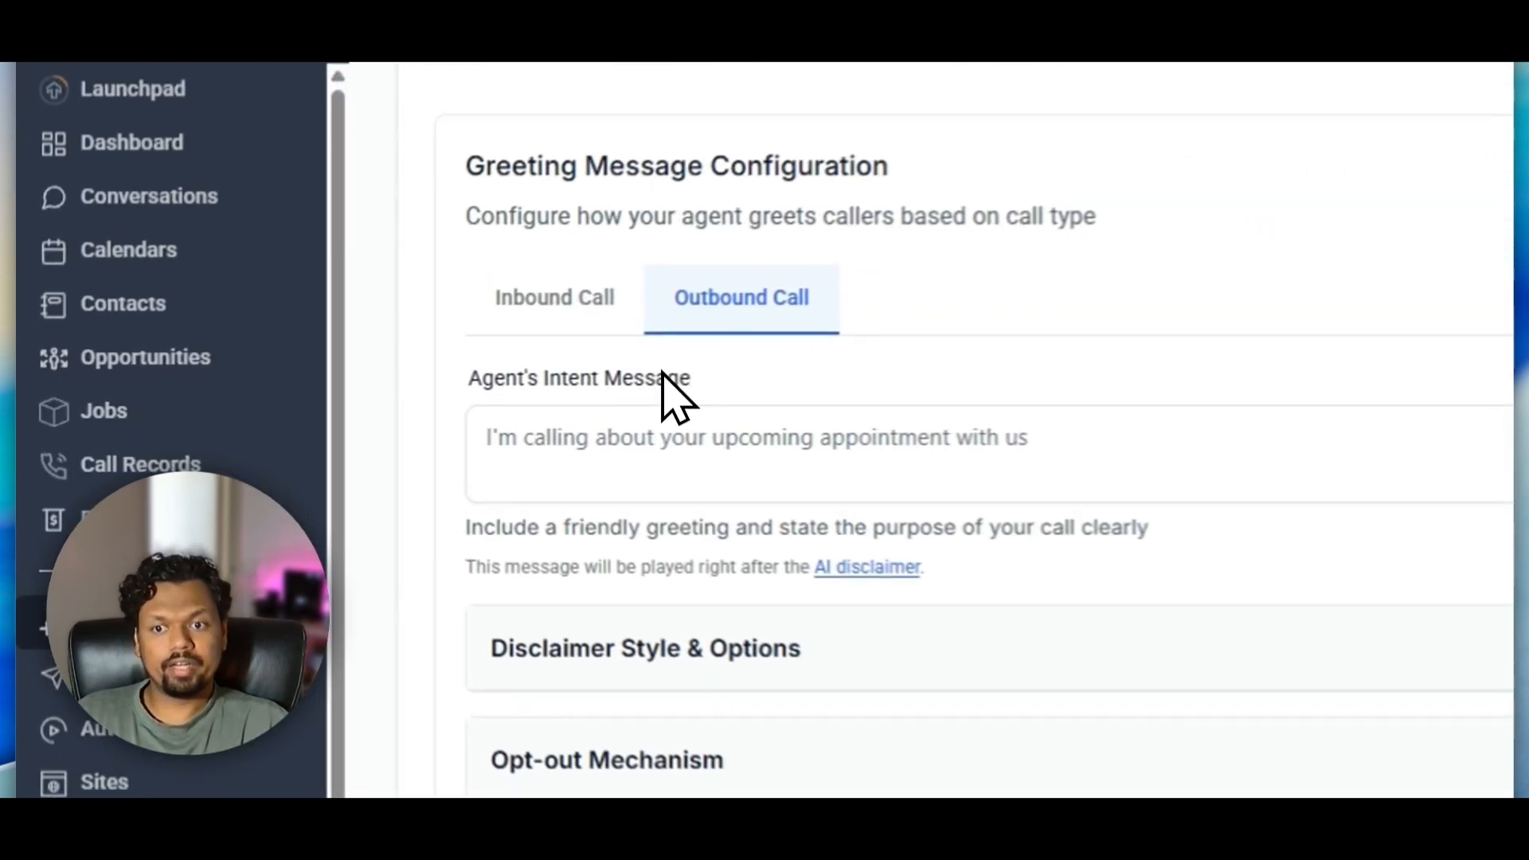
- Fill the outbound Agent's Intent Message with the contact's First Name field followed by the Voice AI Call personalisation custom field
left_click(768, 419)
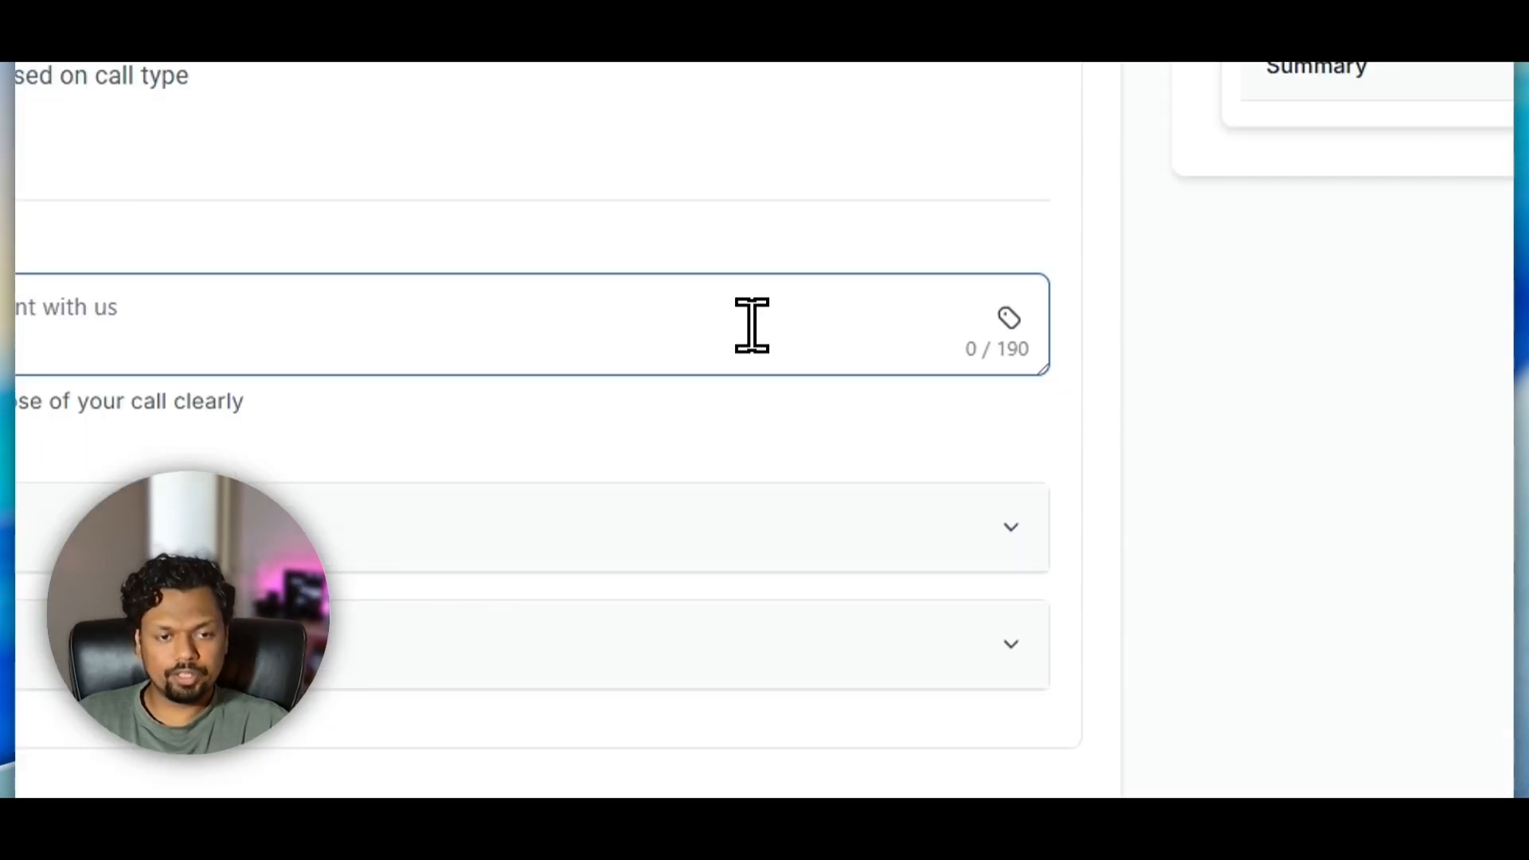
left_click(1005, 318)
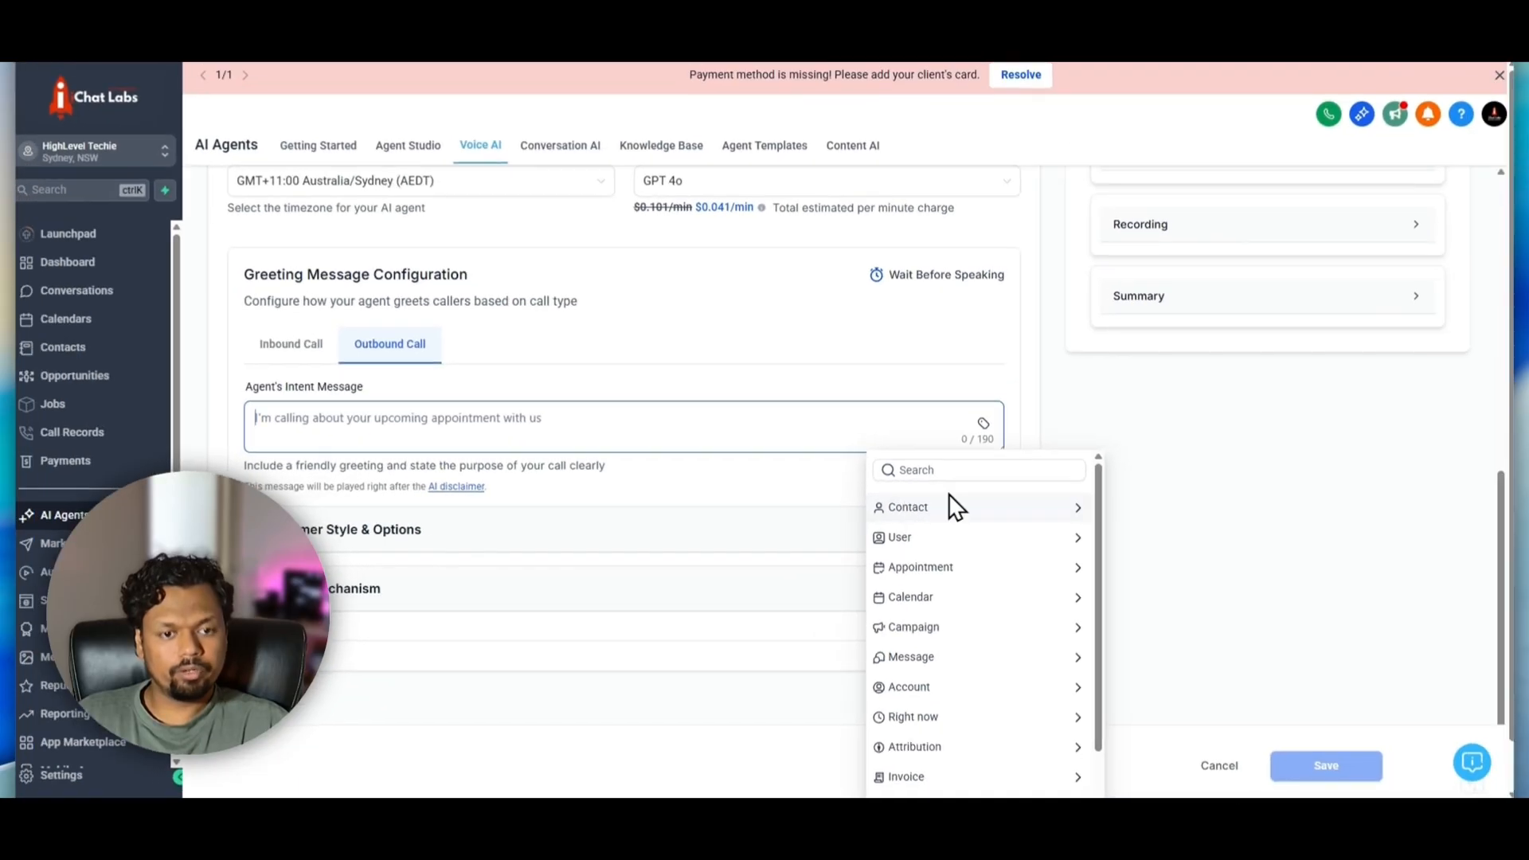
left_click(917, 514)
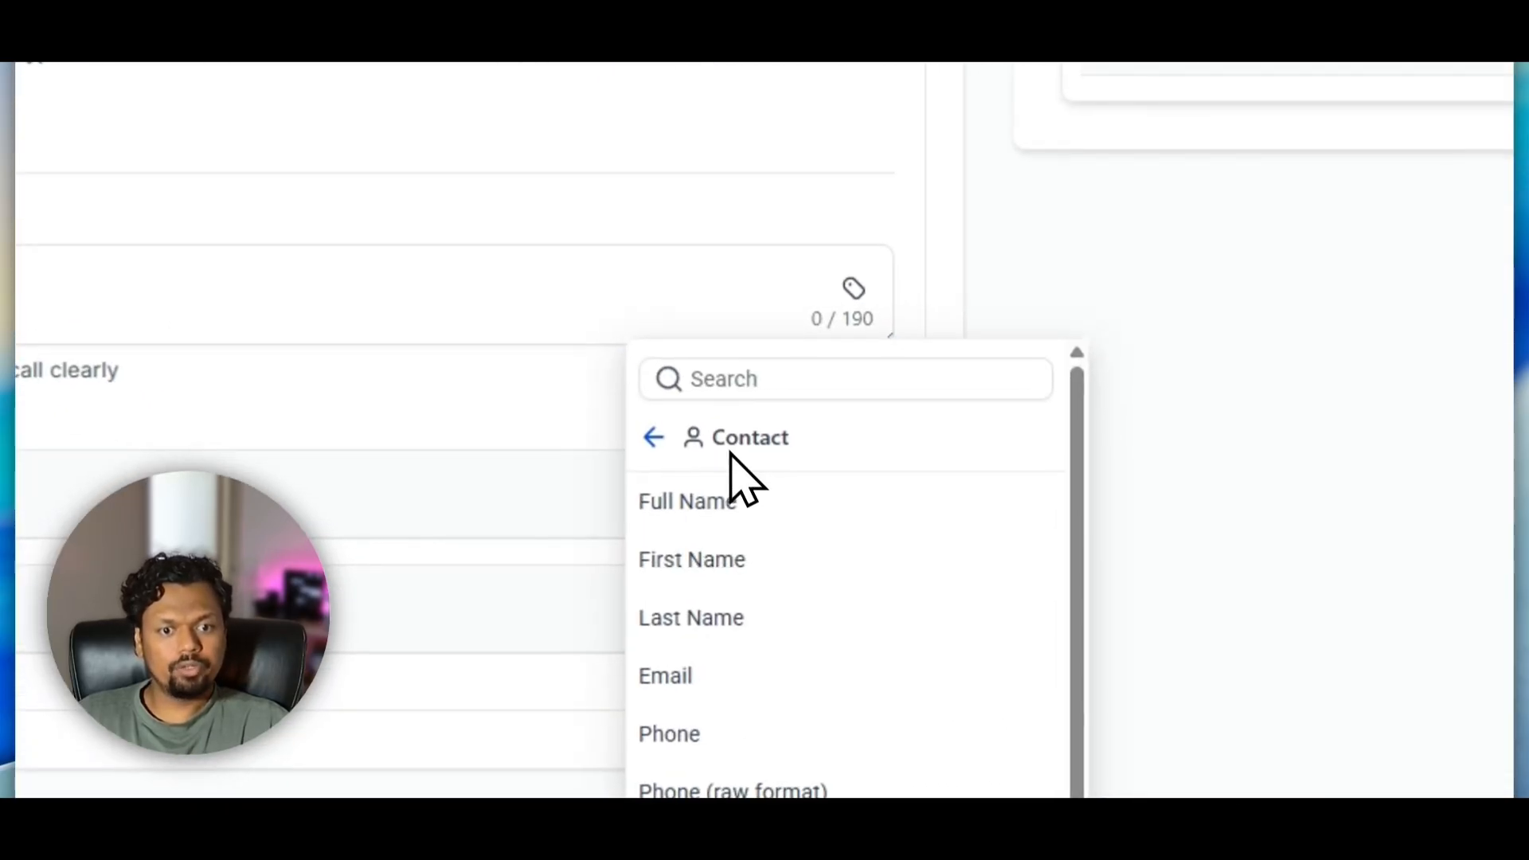
left_click(667, 560)
left_click(864, 283)
type("voice")
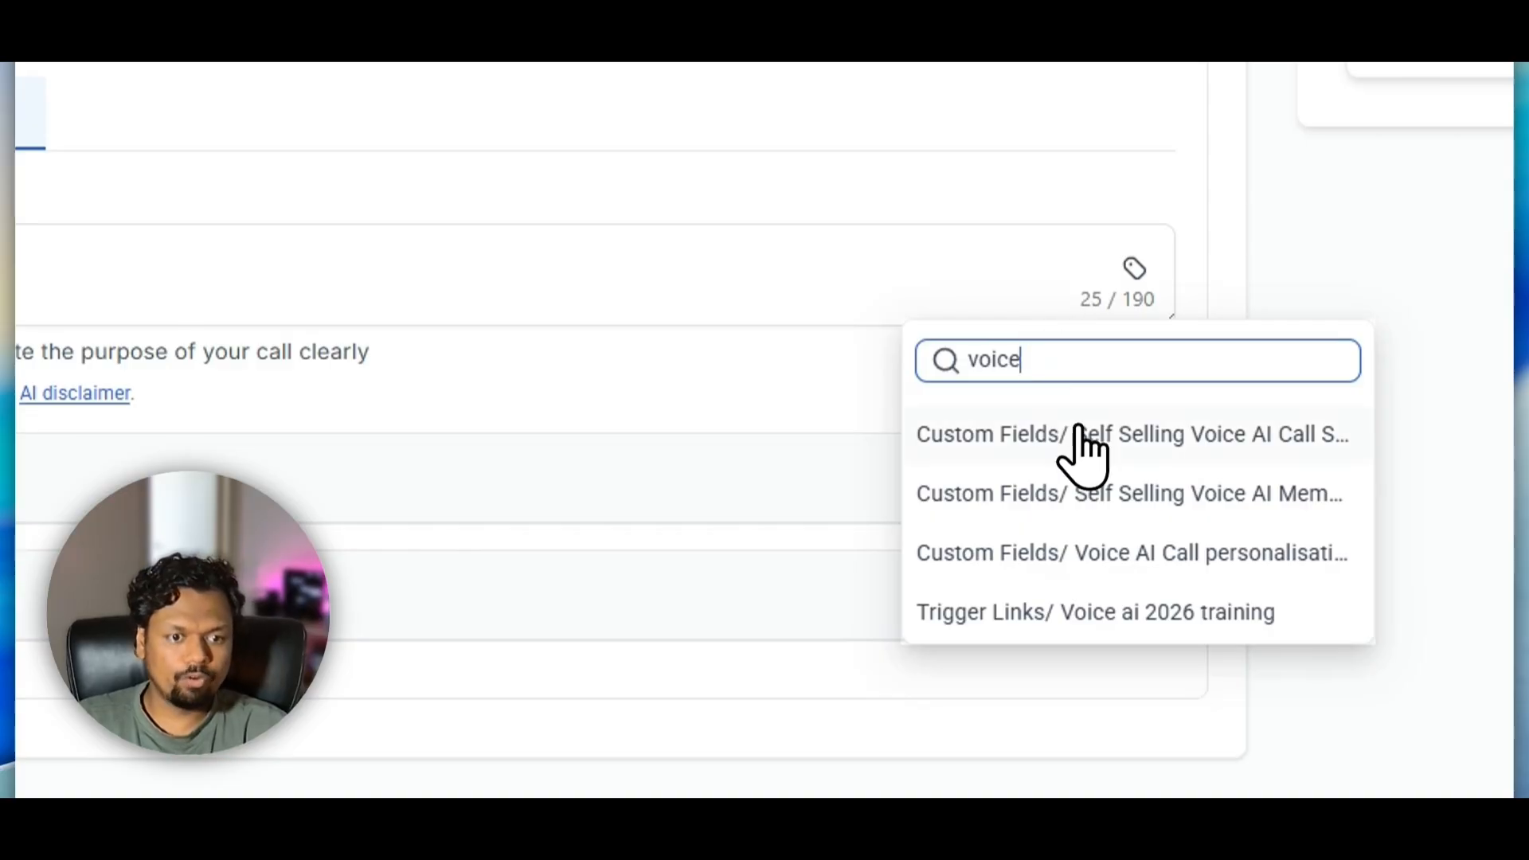
left_click(1123, 580)
left_click_drag(372, 360, 881, 454)
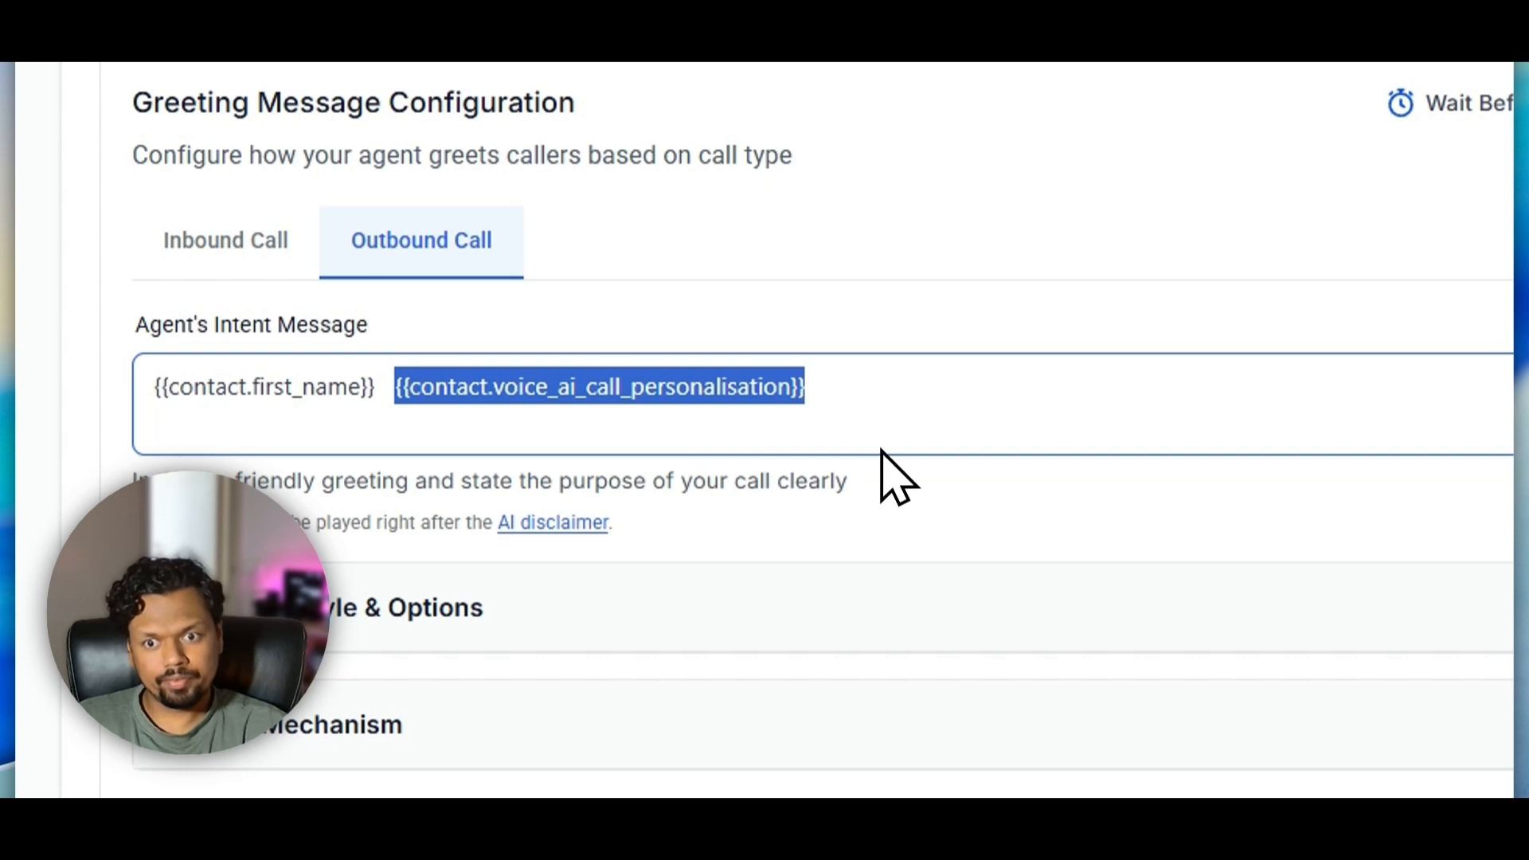
left_click(897, 392)
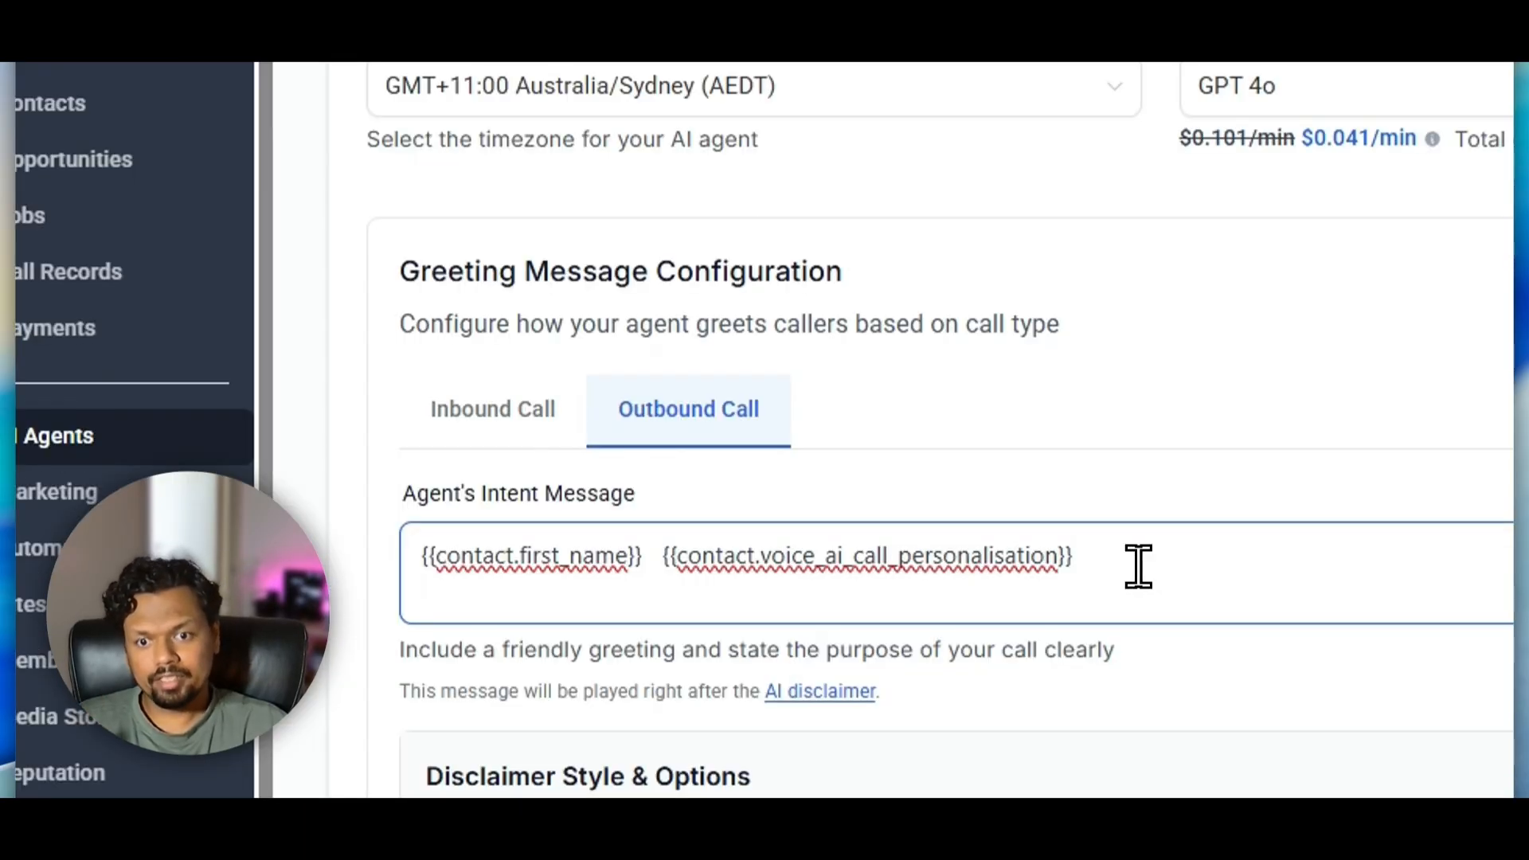
left_click_drag(1137, 567, 352, 565)
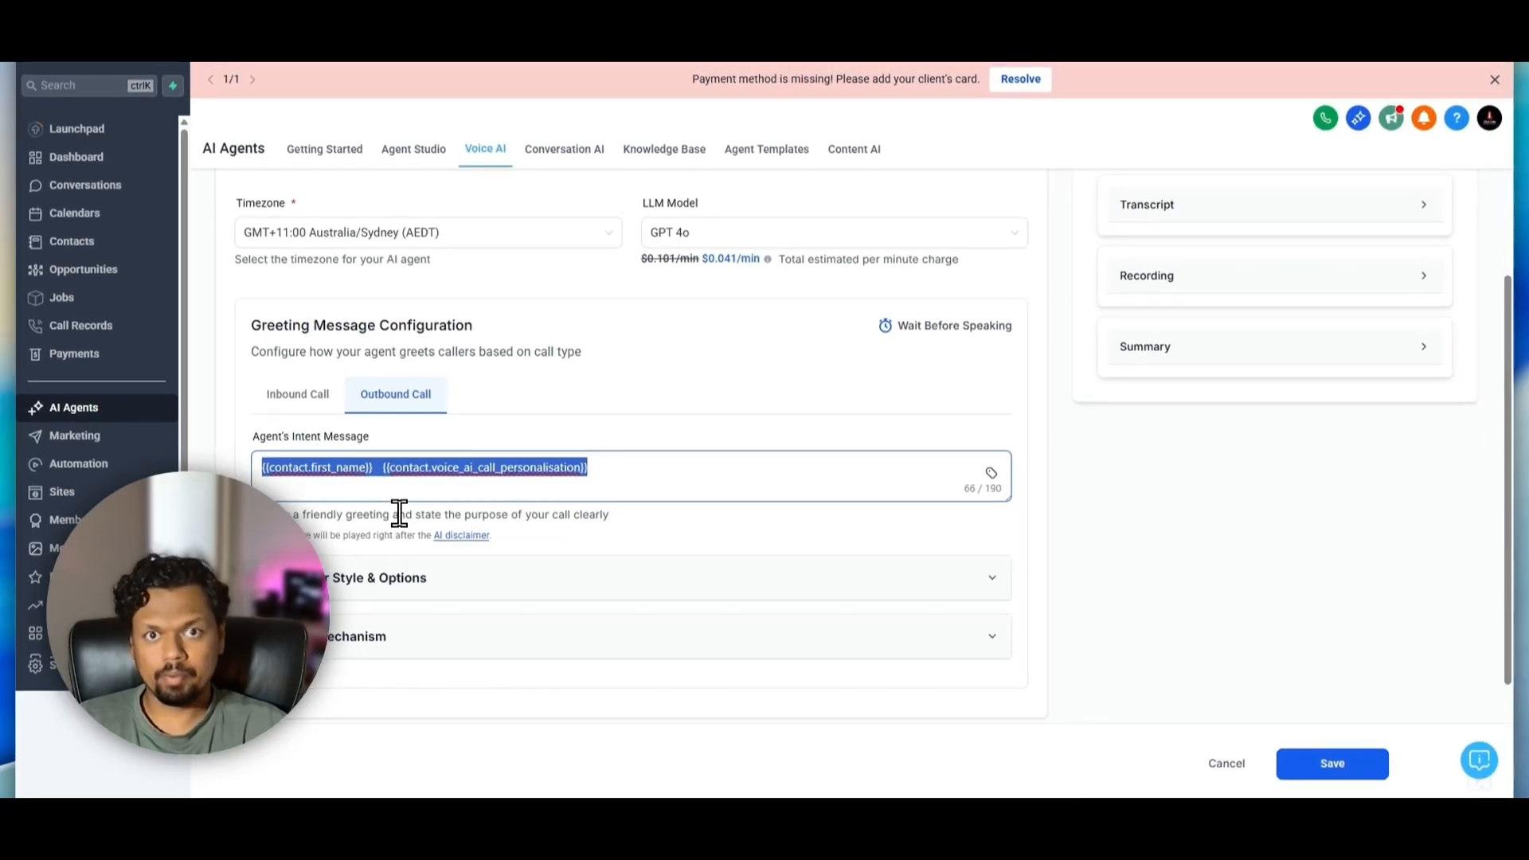
left_click(398, 512)
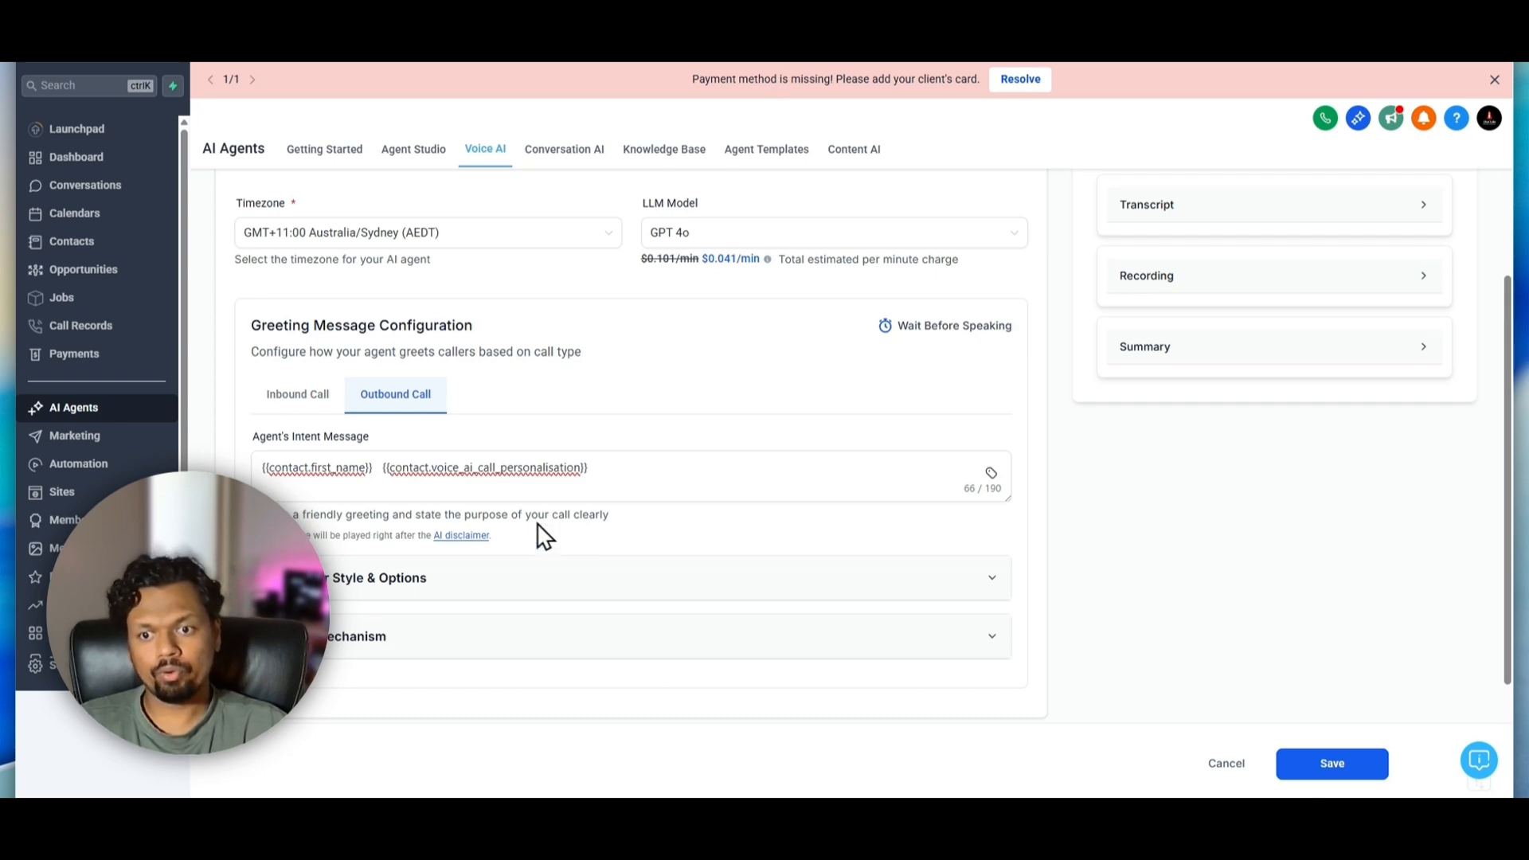
- Expand Disclaimer Style & Options and examine the AI disclaimer and greeting in the live preview
left_click(454, 579)
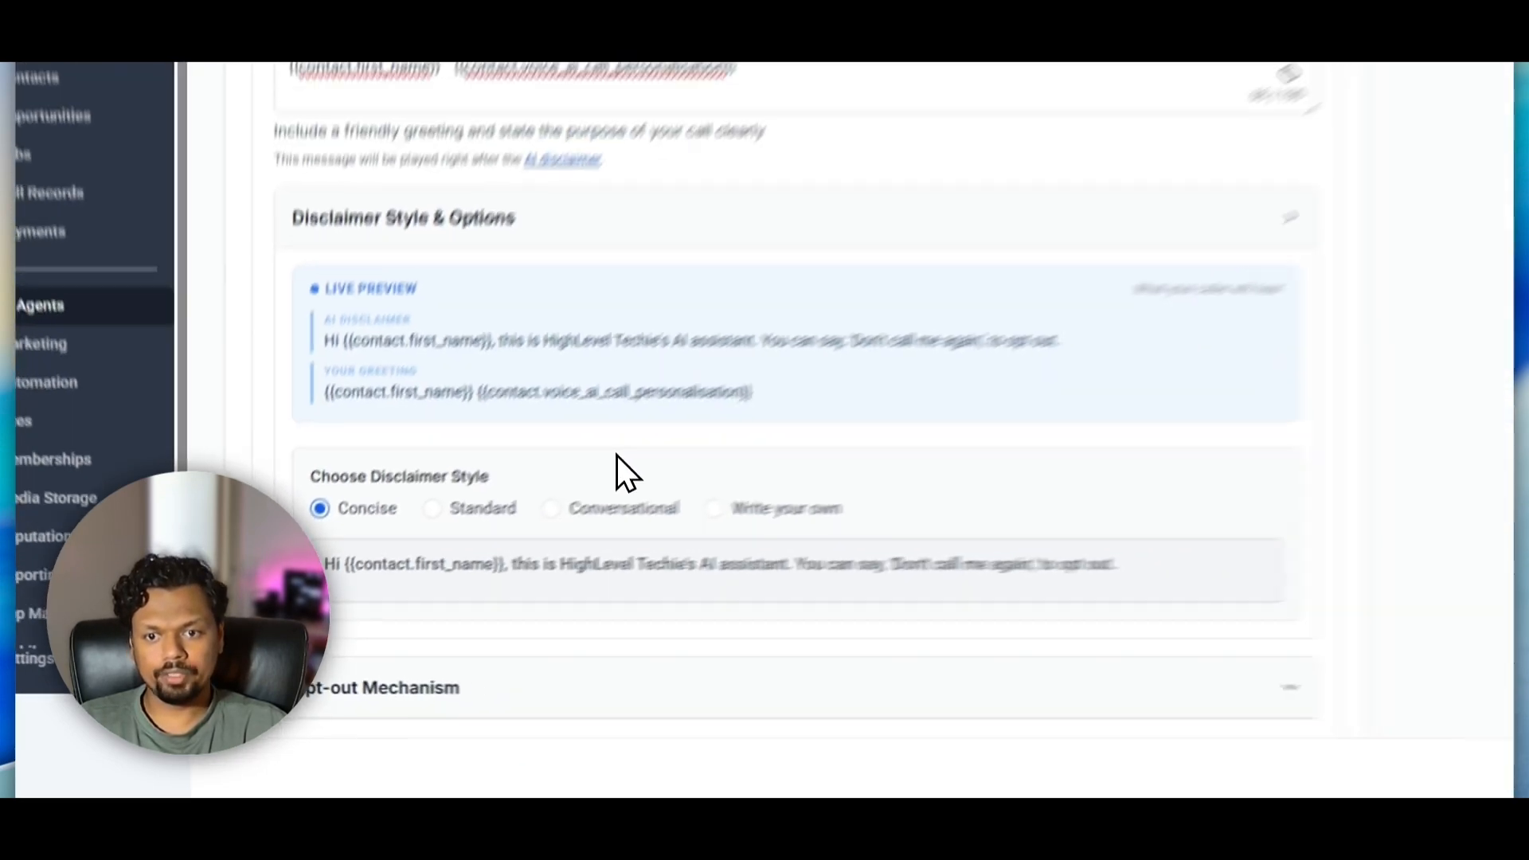
scroll(533, 488, "down", 1)
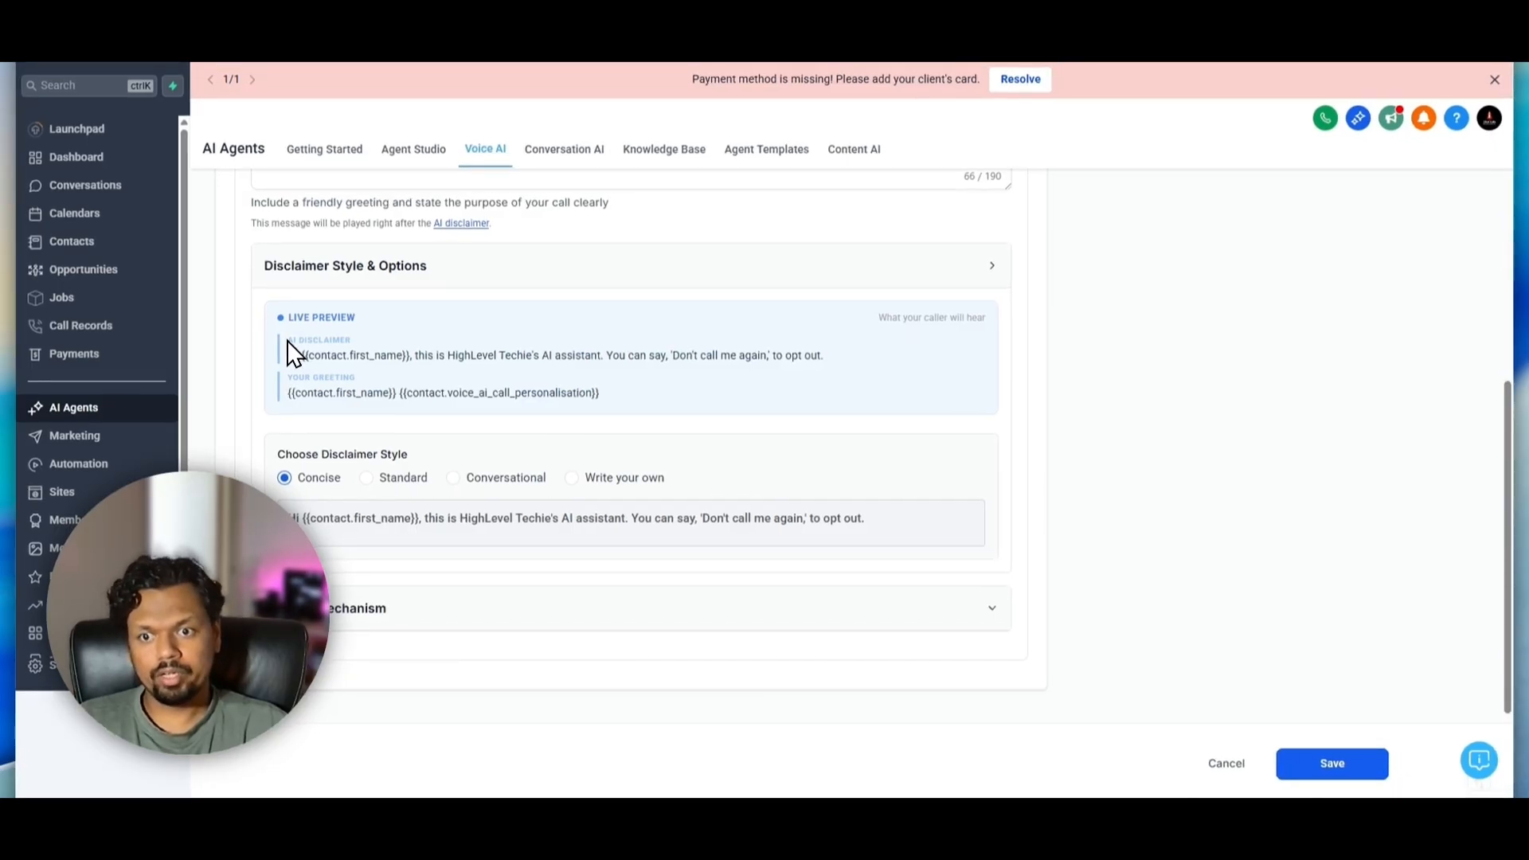
left_click_drag(288, 341, 336, 345)
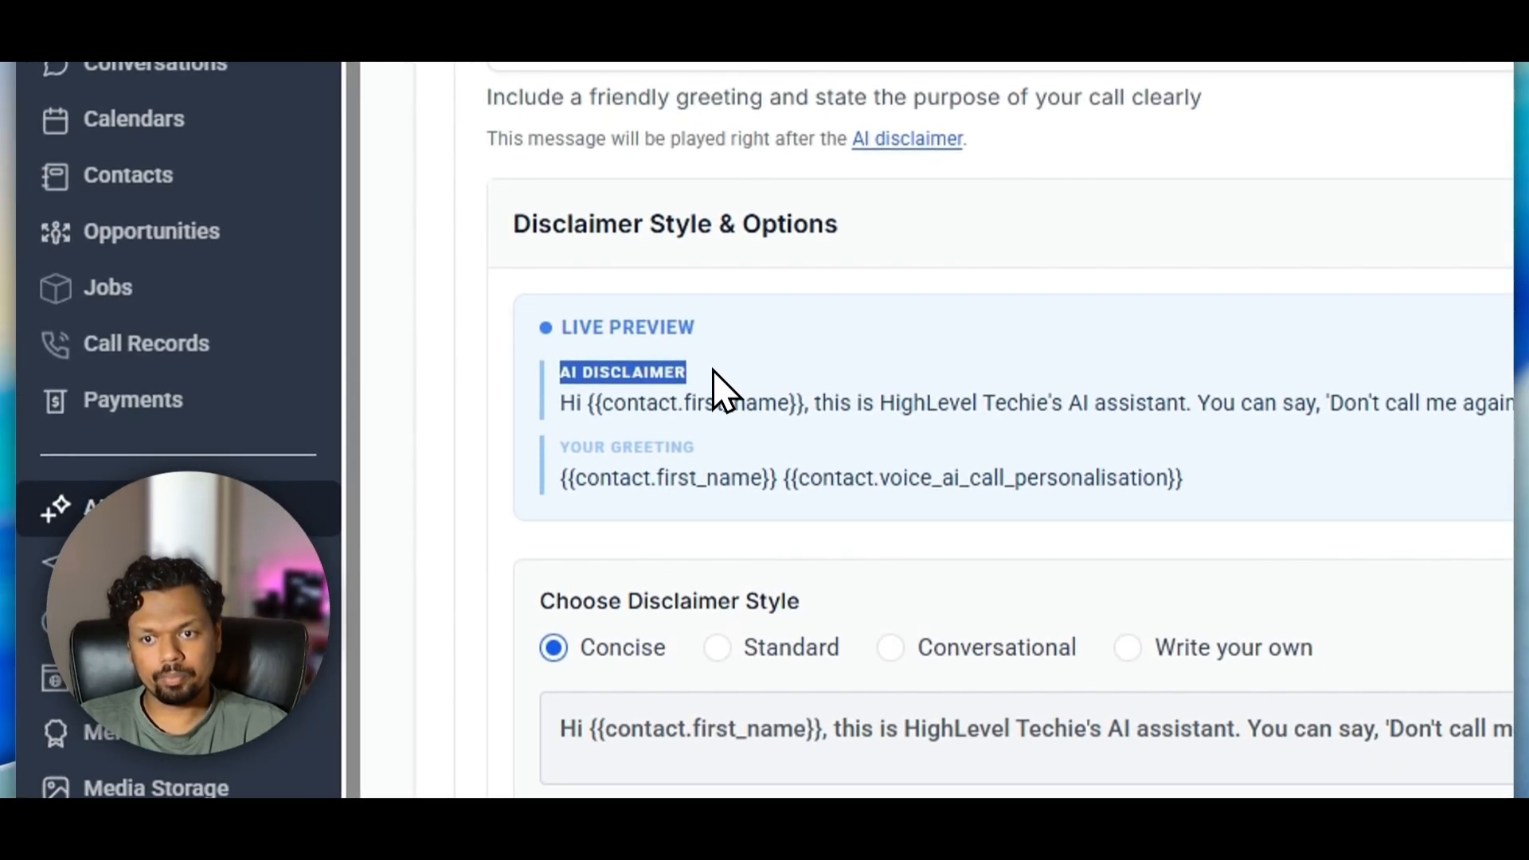
left_click(713, 372)
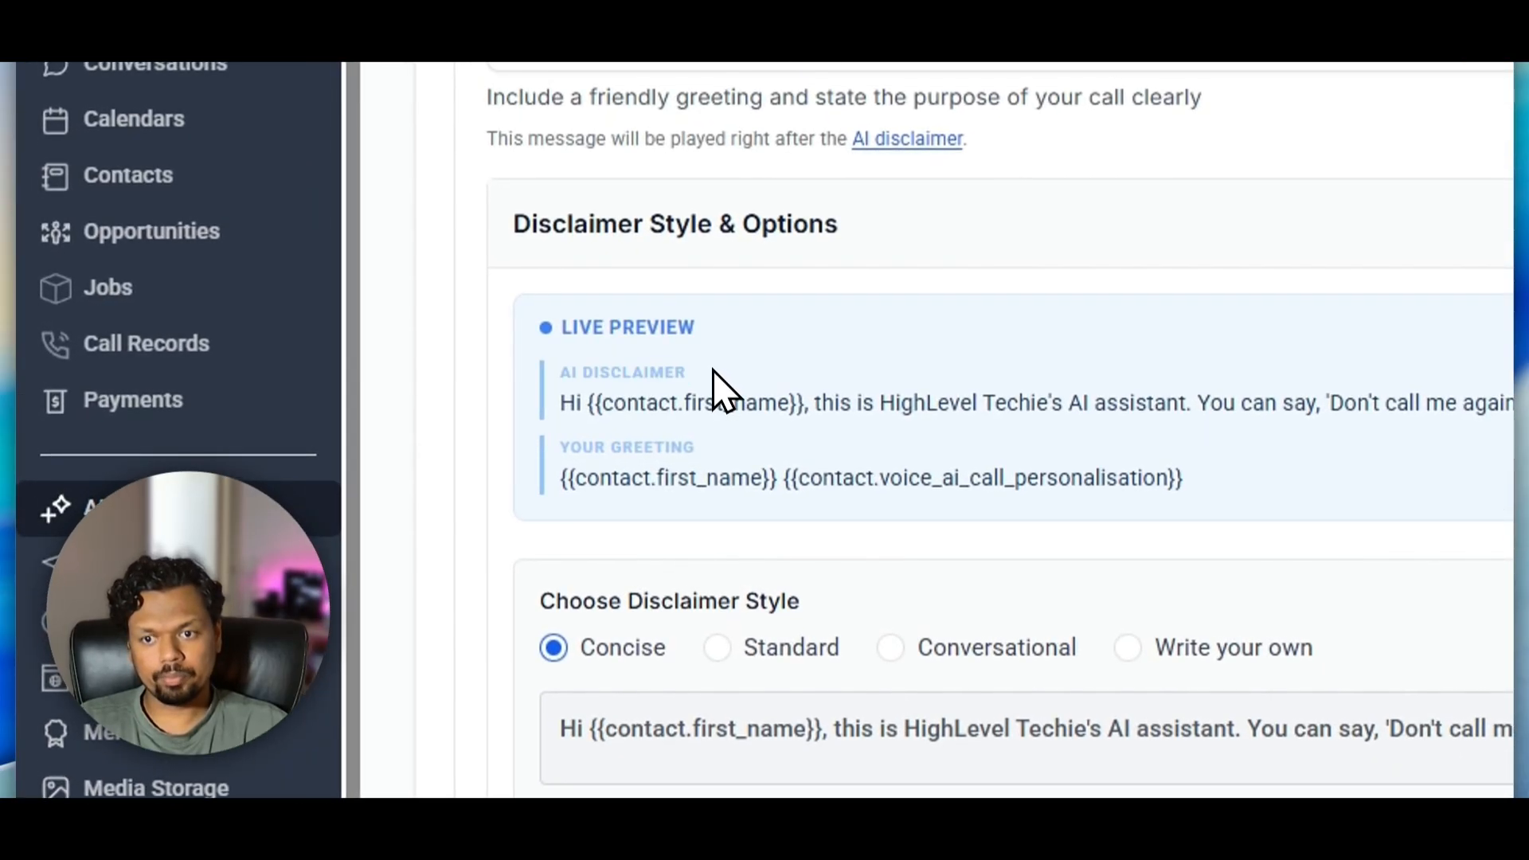
left_click_drag(563, 443, 690, 453)
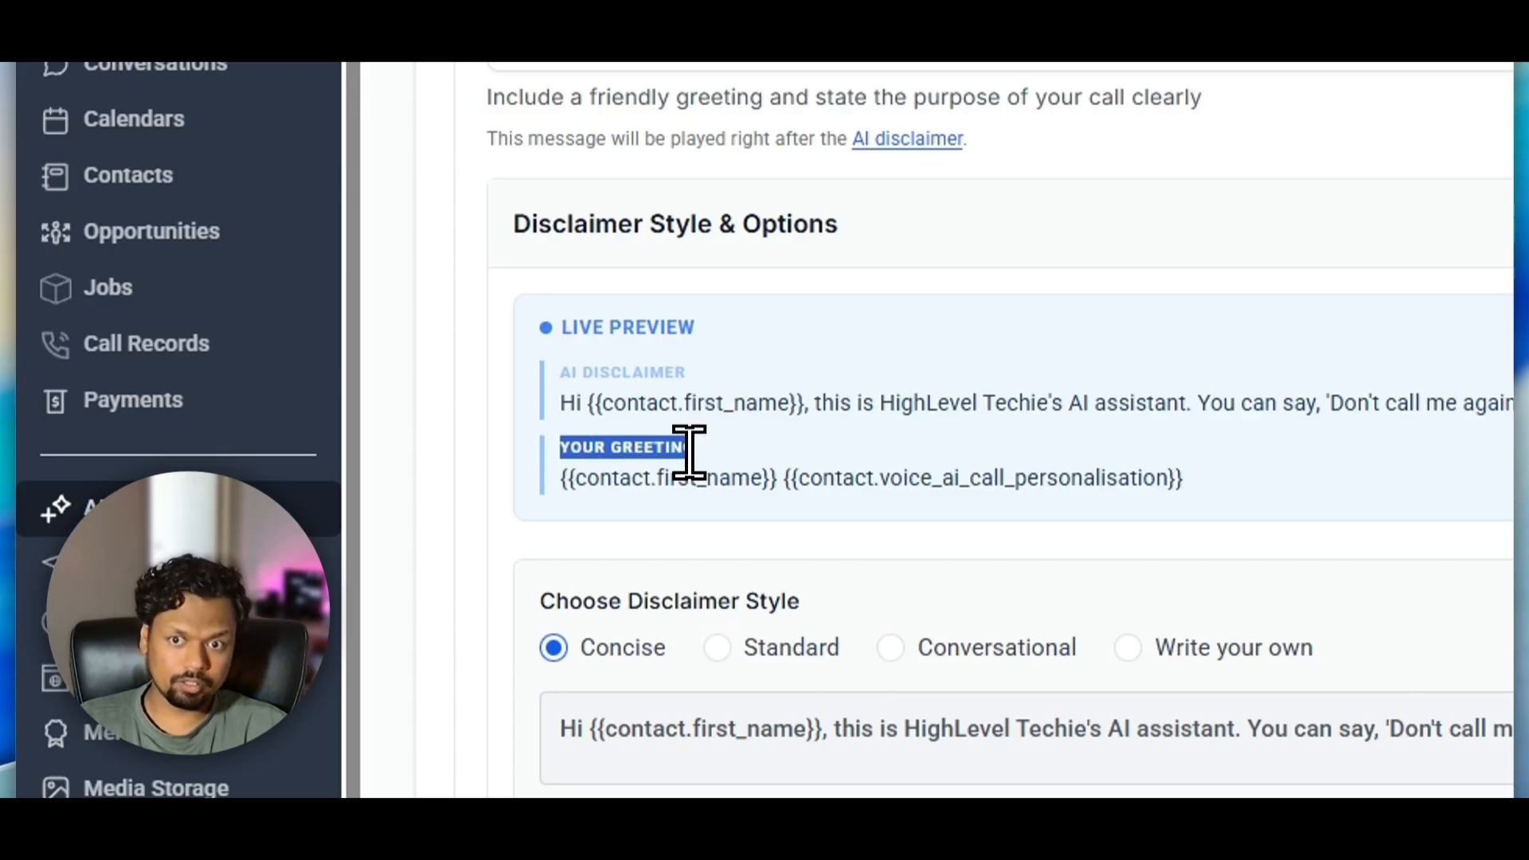
left_click(696, 463)
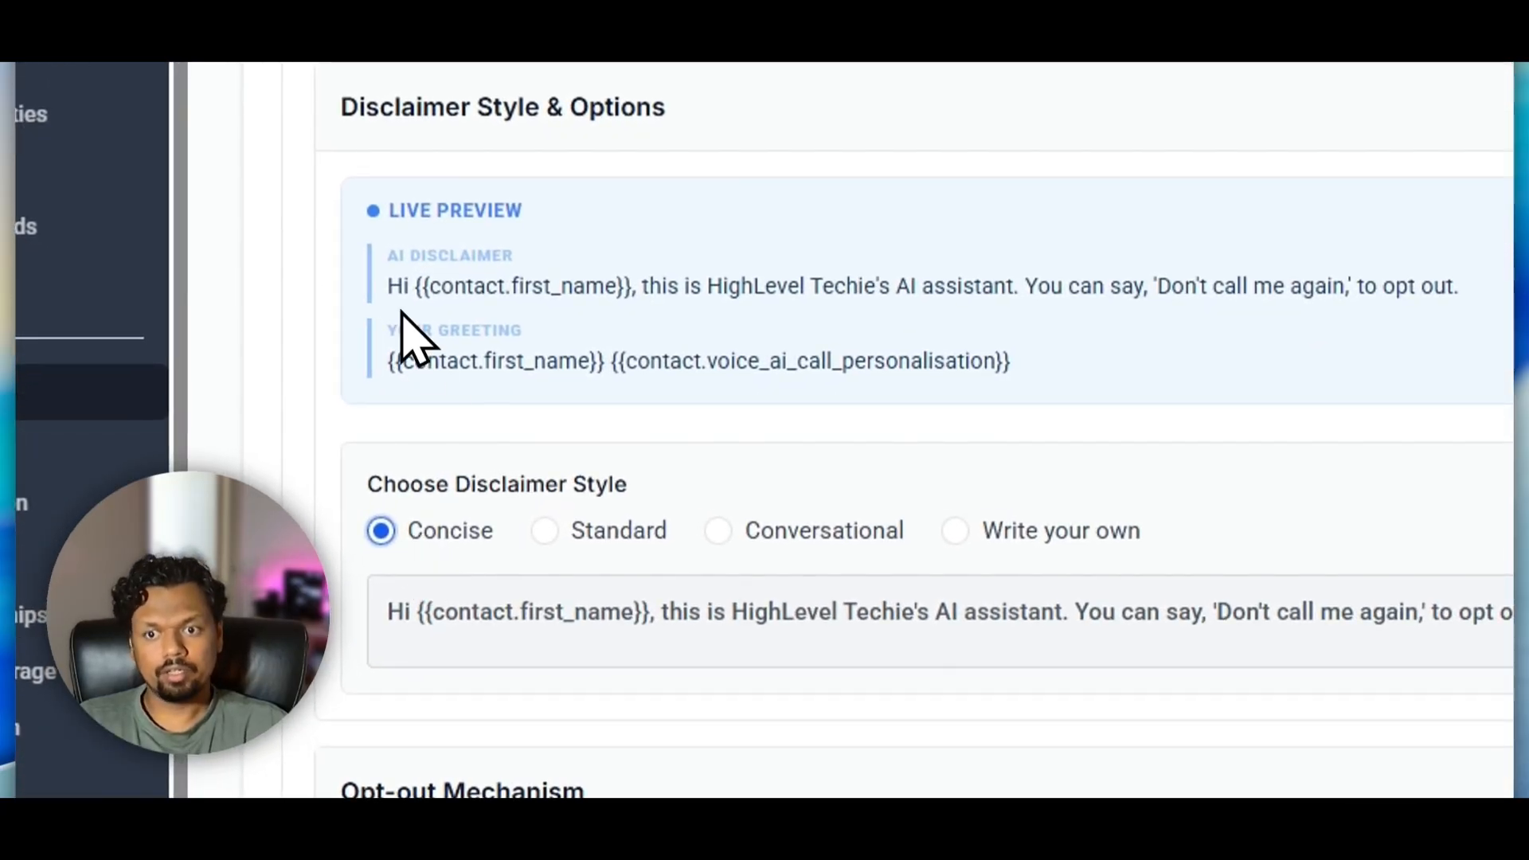
- Read the Concise disclaimer wording and the contact fields of the greeting that follows it
left_click_drag(387, 289, 1182, 296)
left_click_drag(1012, 335, 1341, 341)
left_click_drag(47, 416, 149, 415)
left_click_drag(30, 447, 83, 454)
left_click_drag(493, 437, 1089, 434)
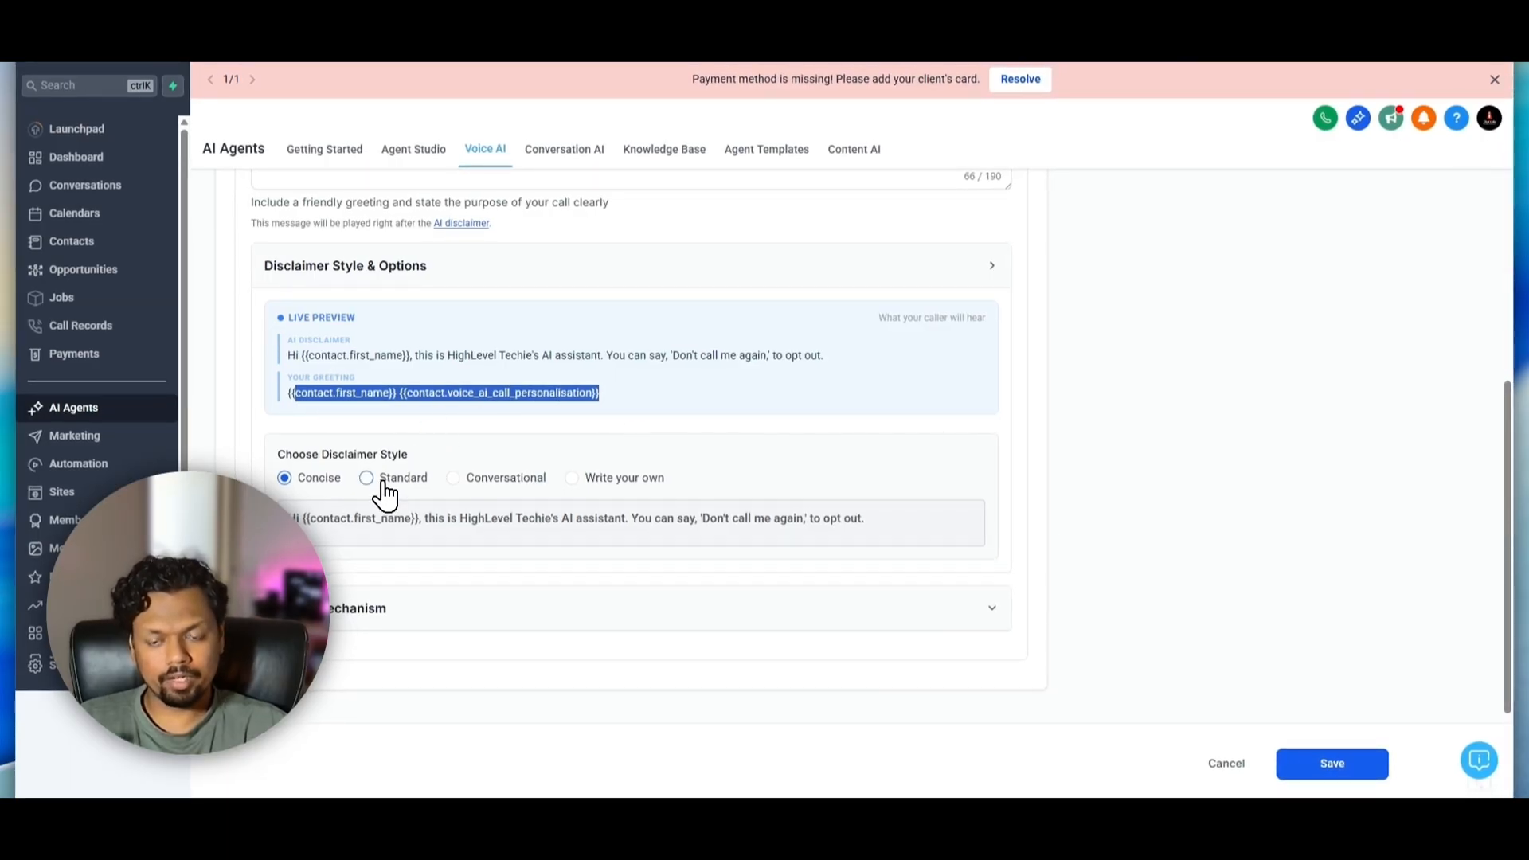
- Compare the Standard, Conversational and Write your own disclaimer styles, reading the Conversational wording
left_click(385, 488)
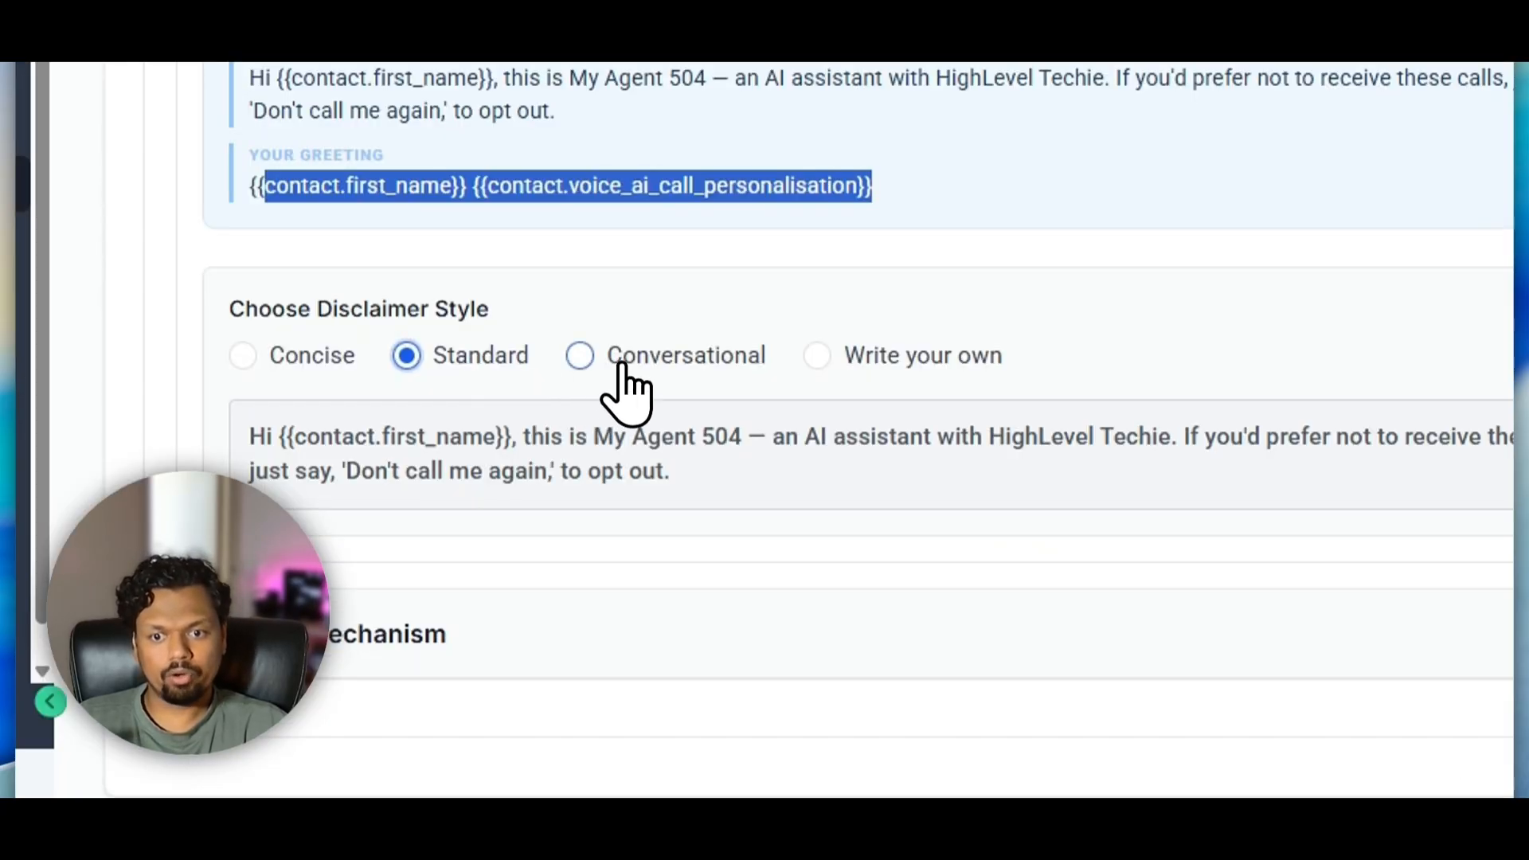
left_click(625, 363)
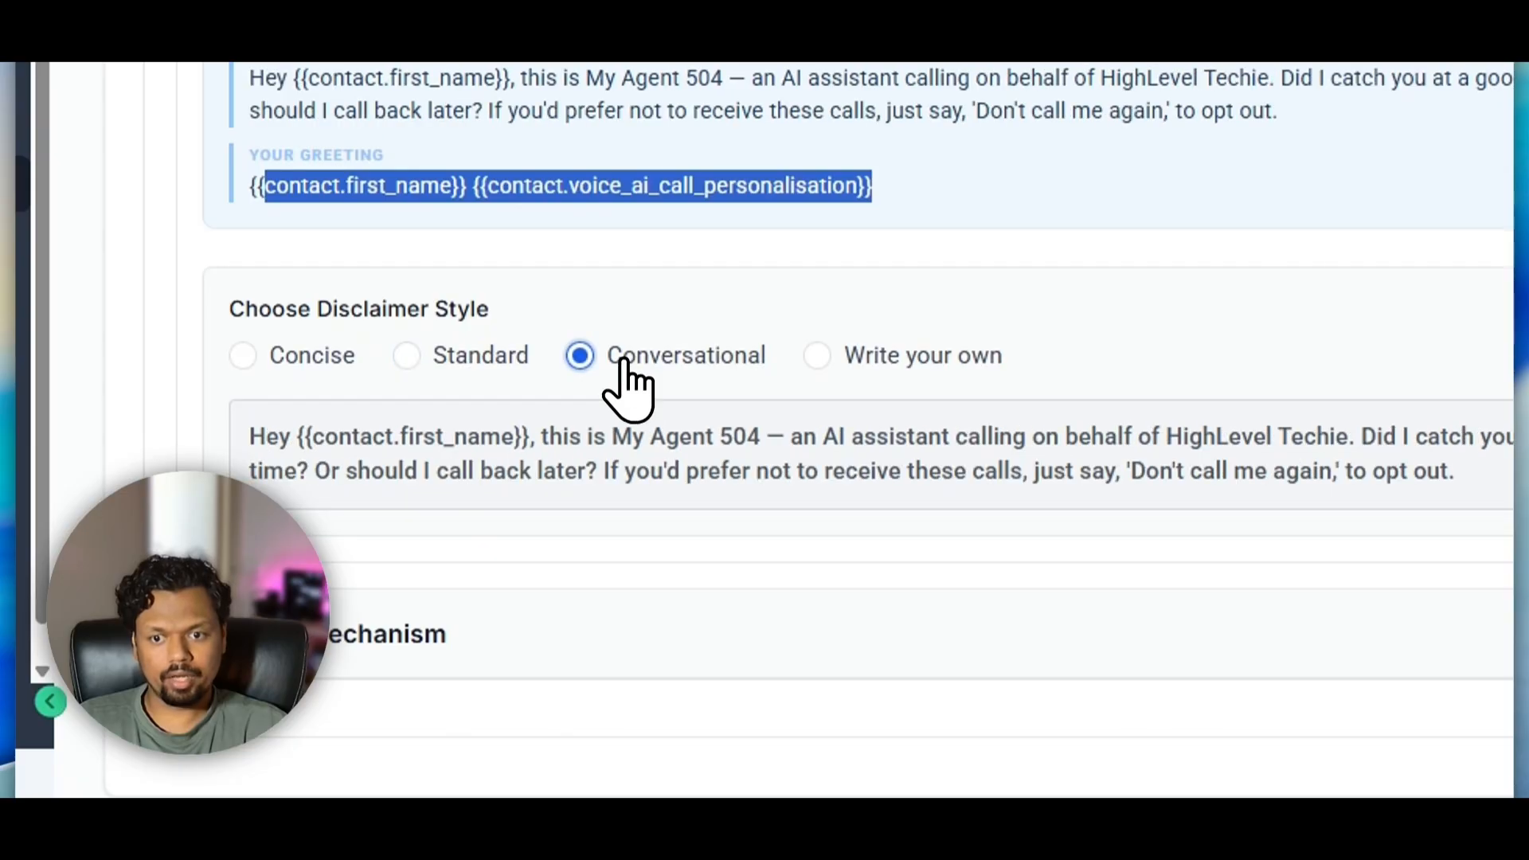
left_click_drag(373, 436, 1250, 502)
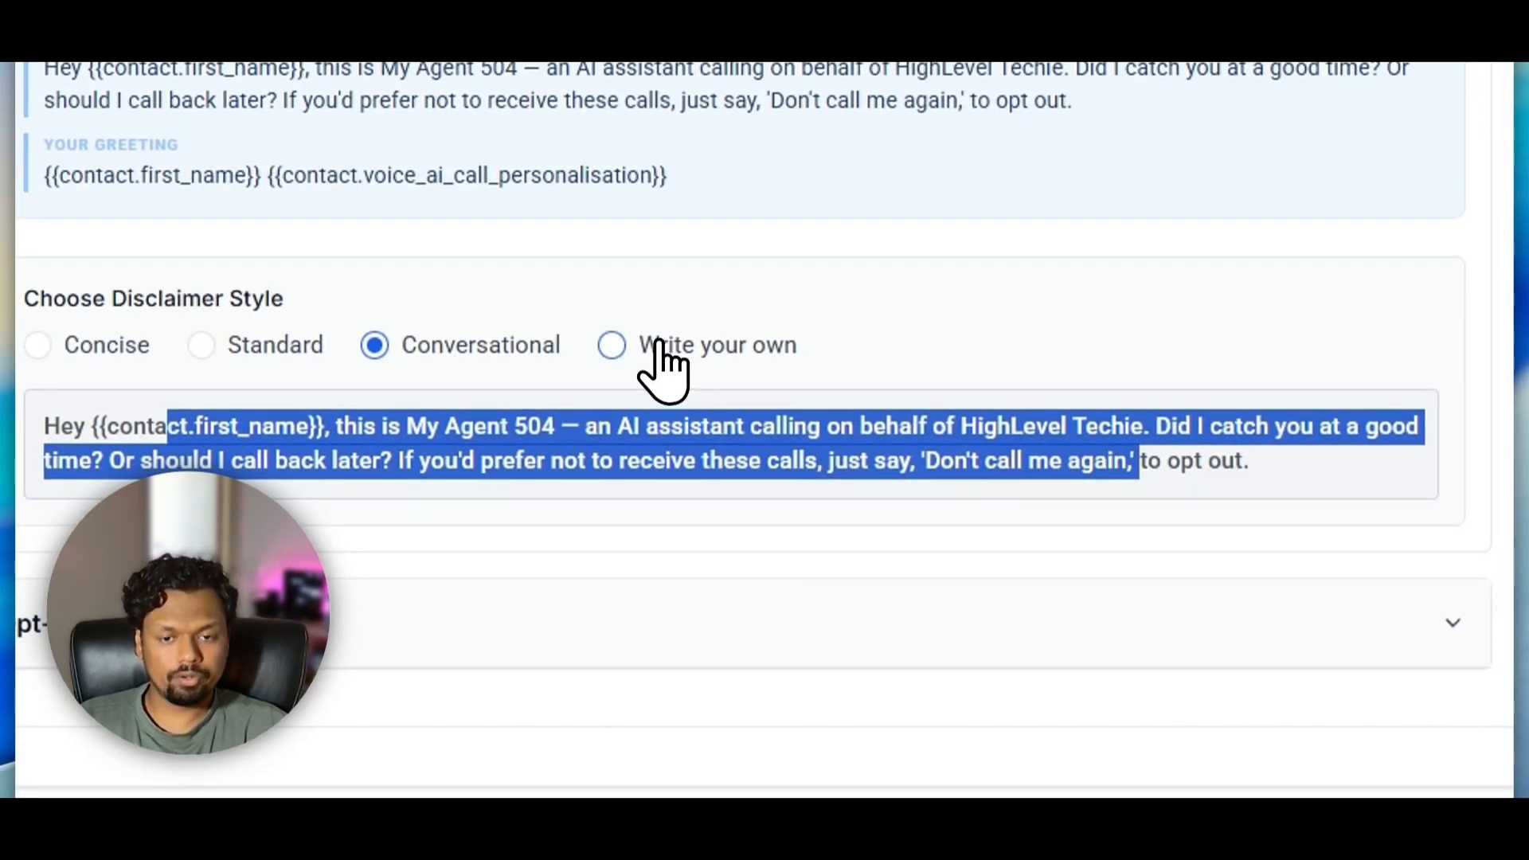
left_click(659, 348)
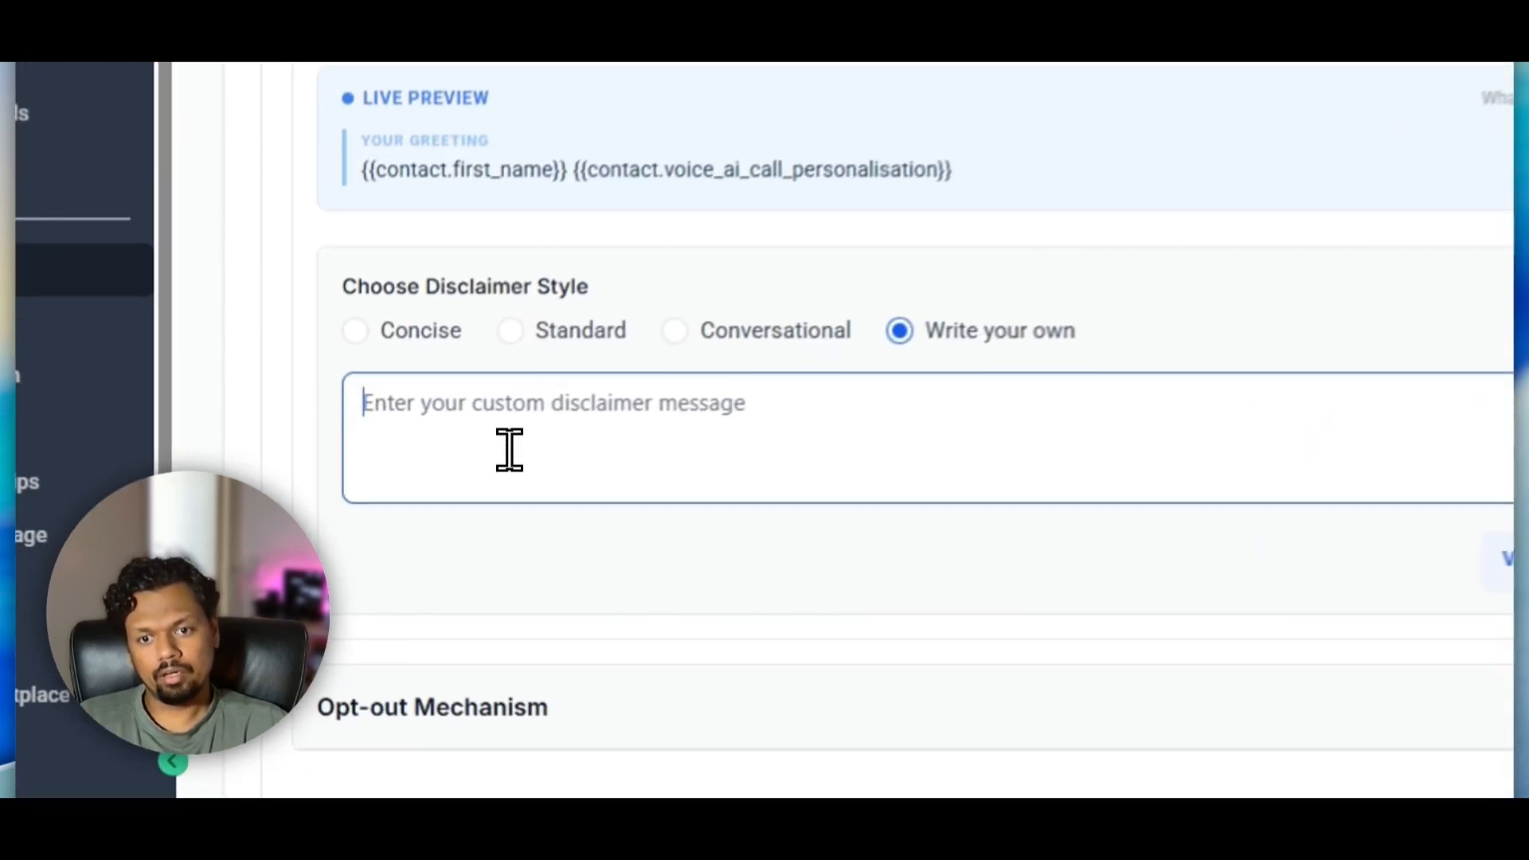
left_click(708, 335)
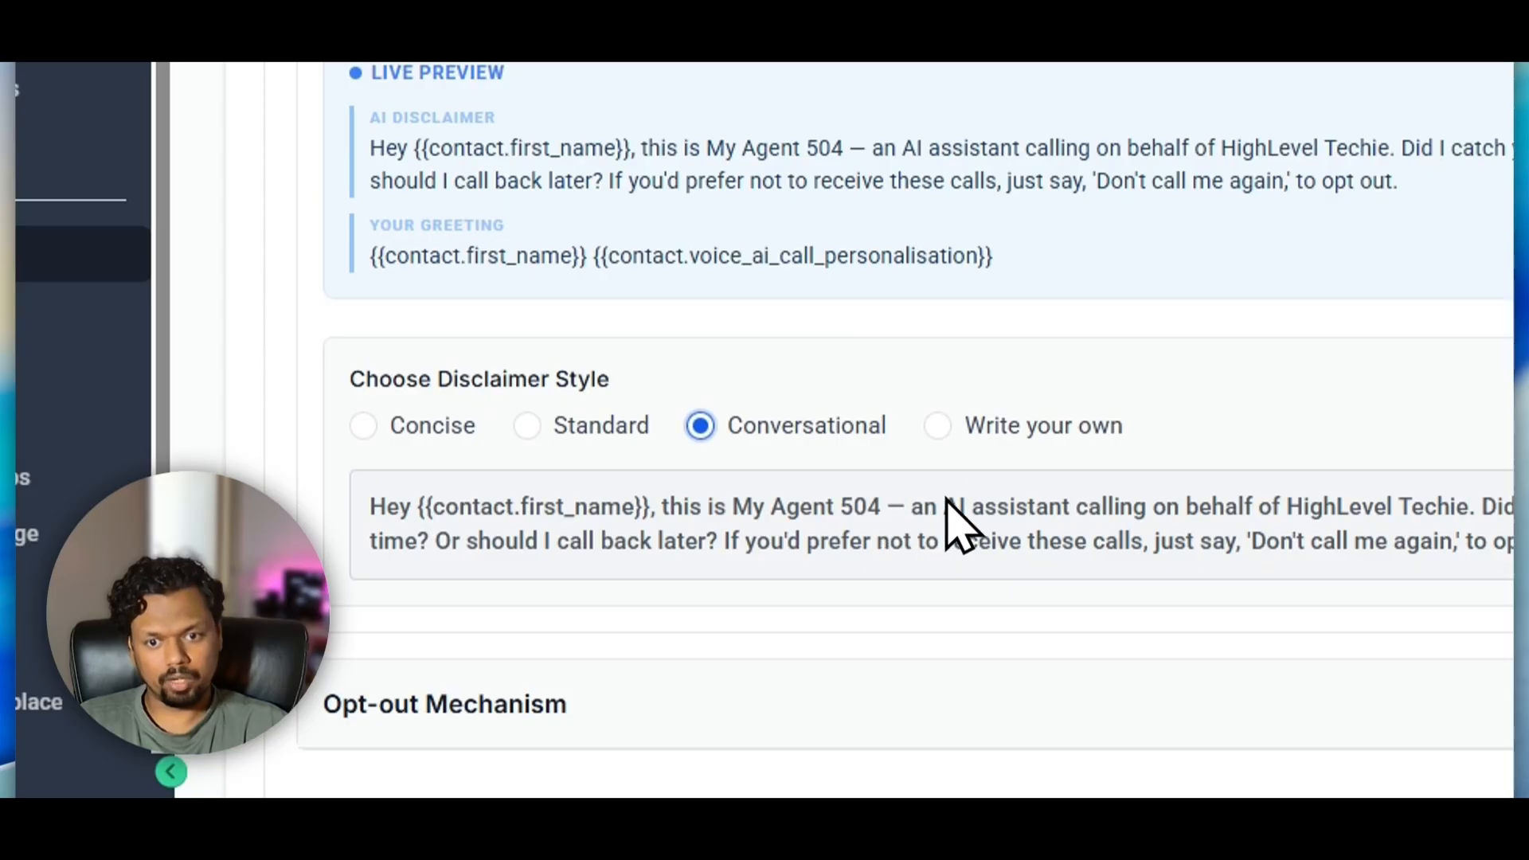
- Try verifying an empty custom disclaimer with the Write your own style, and set the disclaimer style back to Concise
left_click(986, 428)
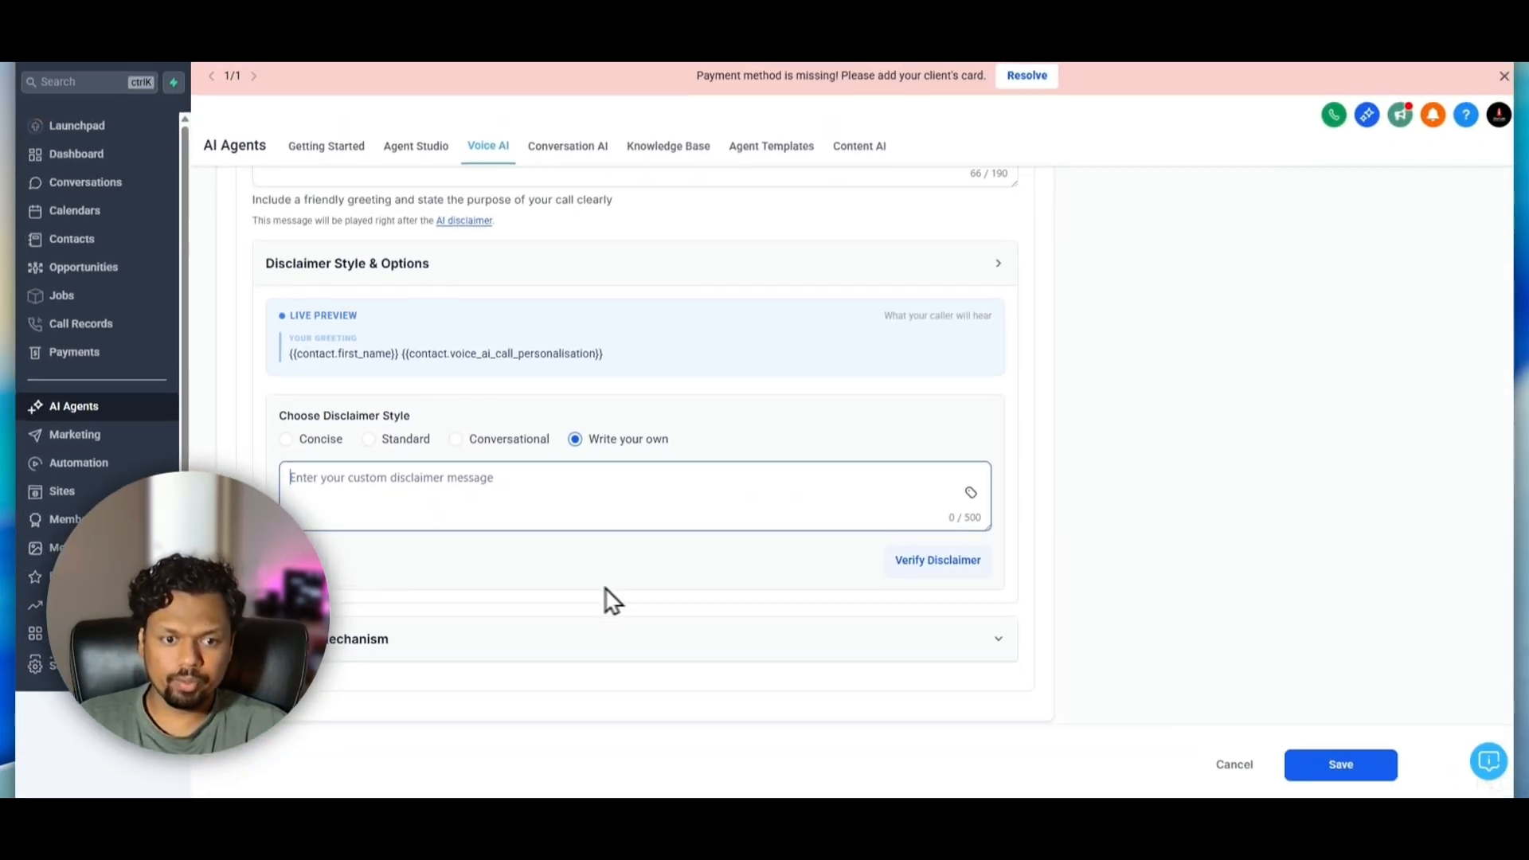
left_click(564, 580)
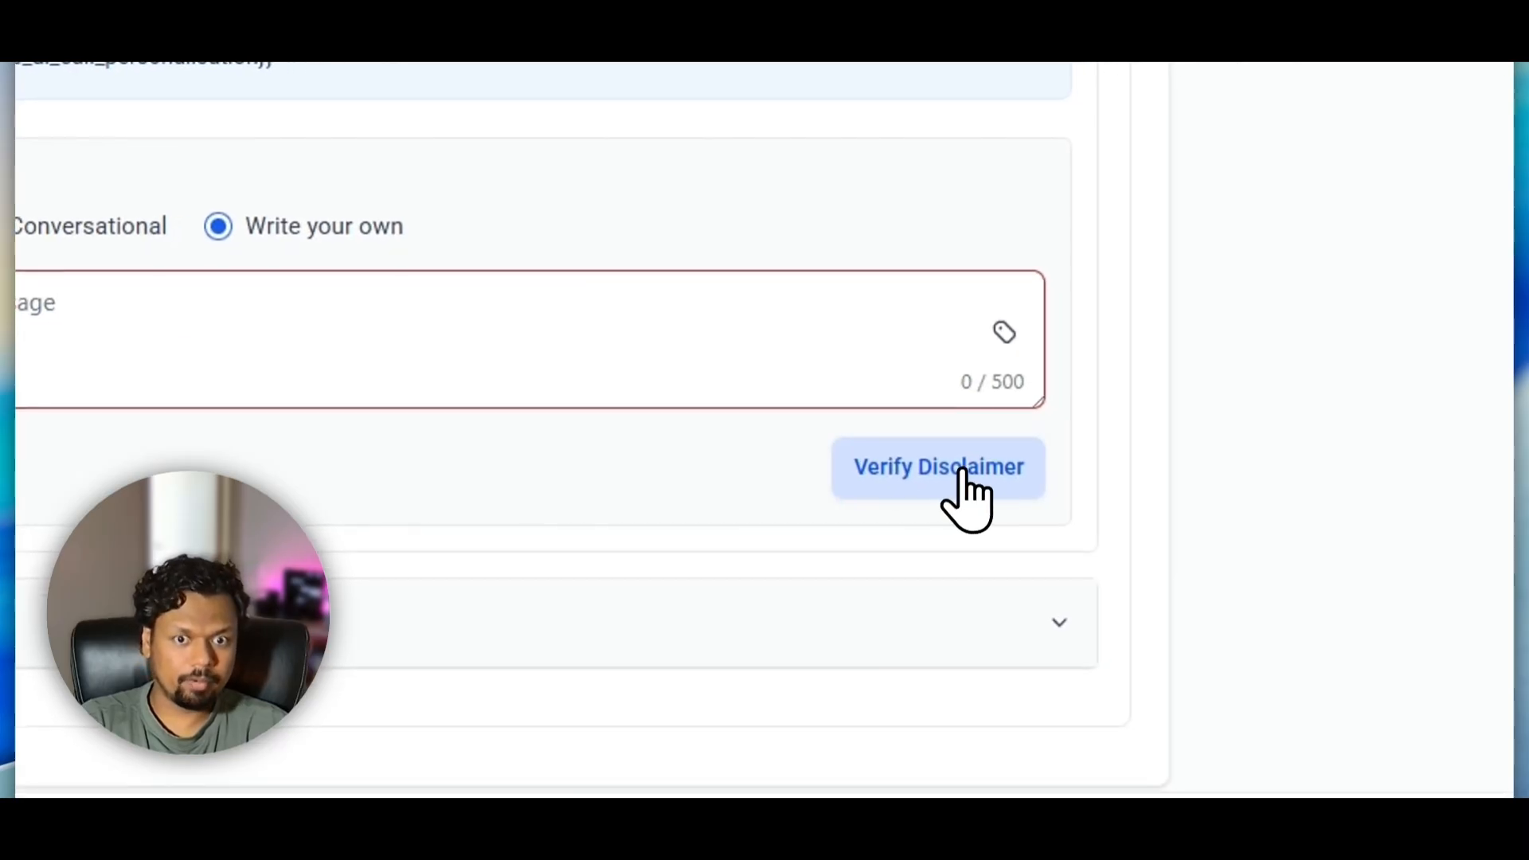
left_click(552, 338)
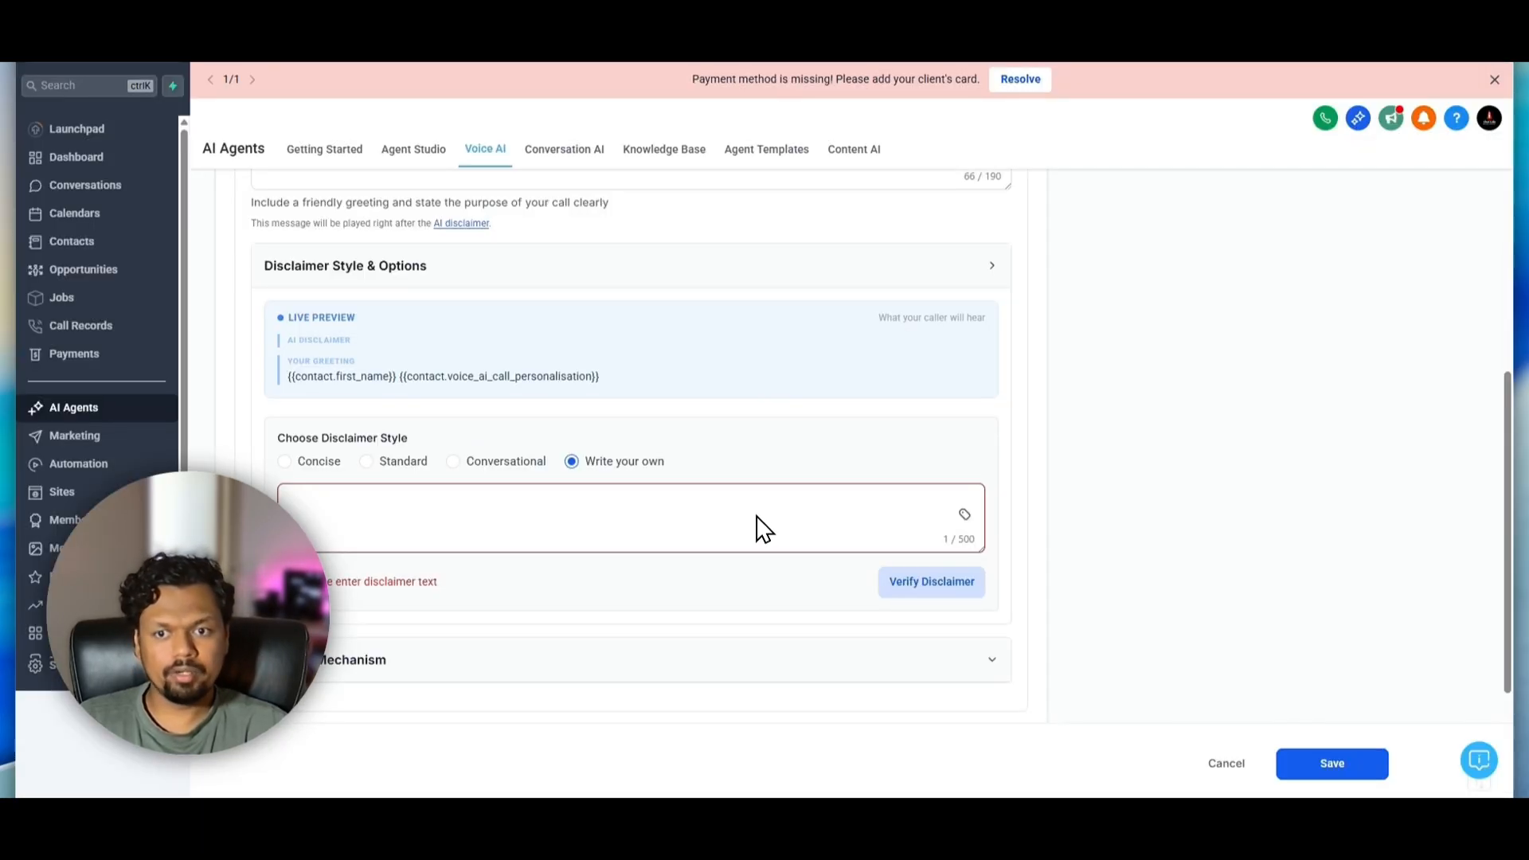
left_click(288, 465)
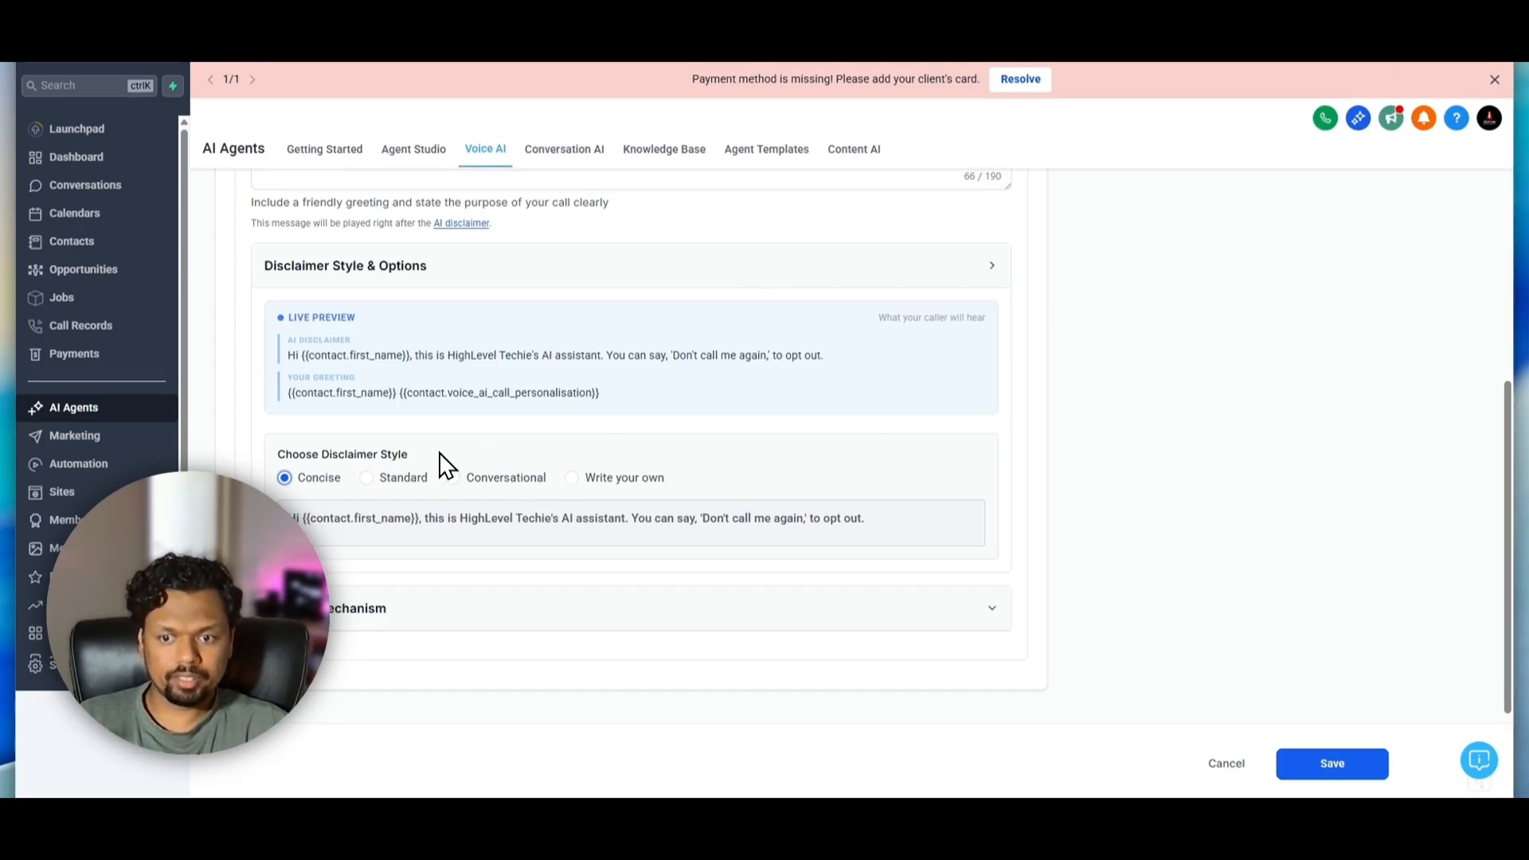
- Expand Opt-out Mechanism and read the In-call Verbal Opt-out description with its opt-out keywords
scroll(513, 432, "down", 1)
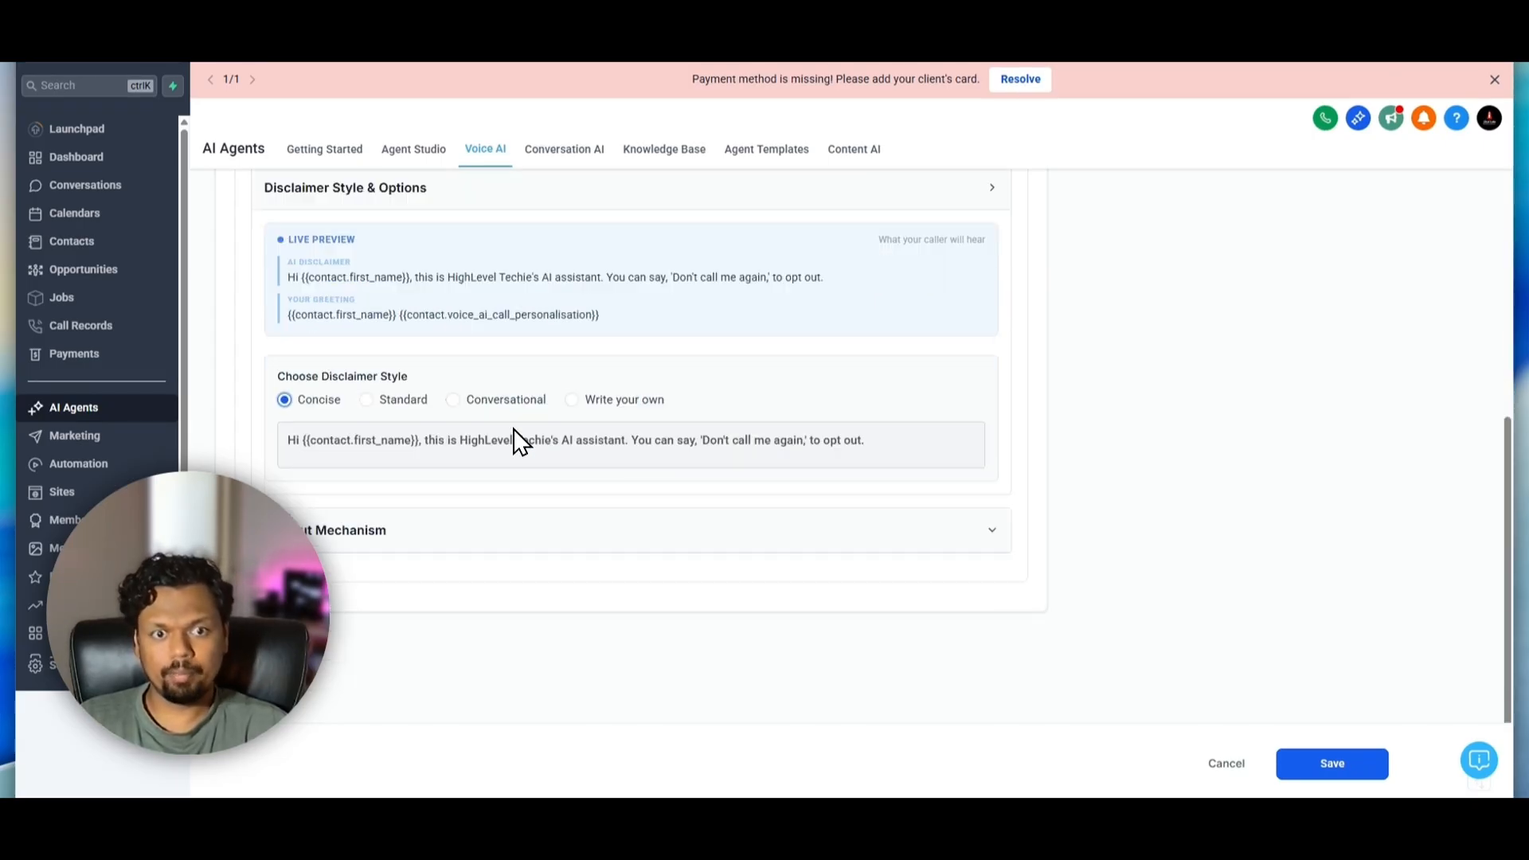
left_click(498, 533)
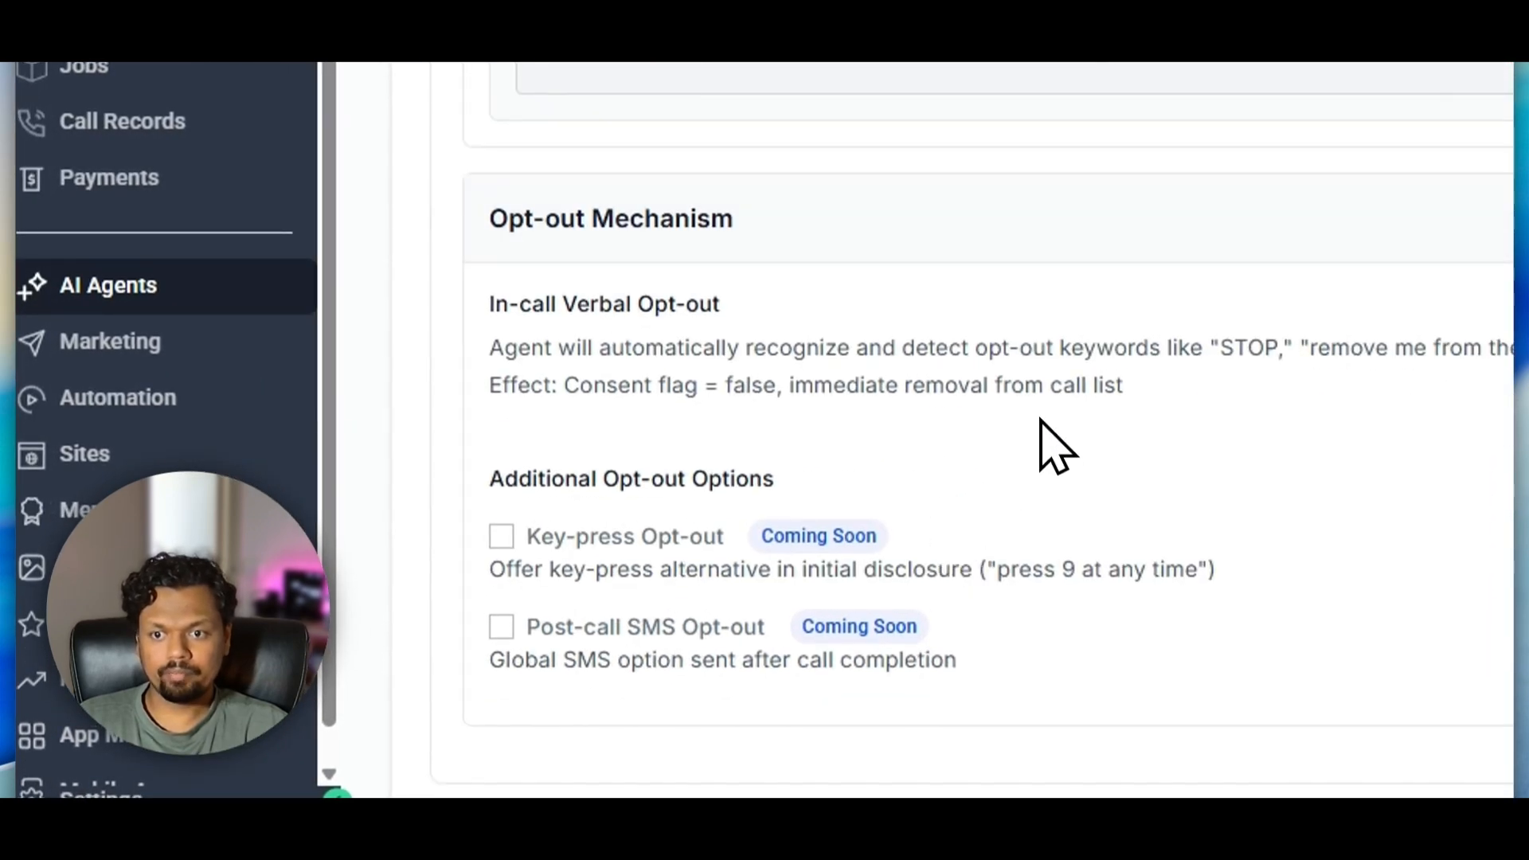
left_click_drag(486, 304, 761, 310)
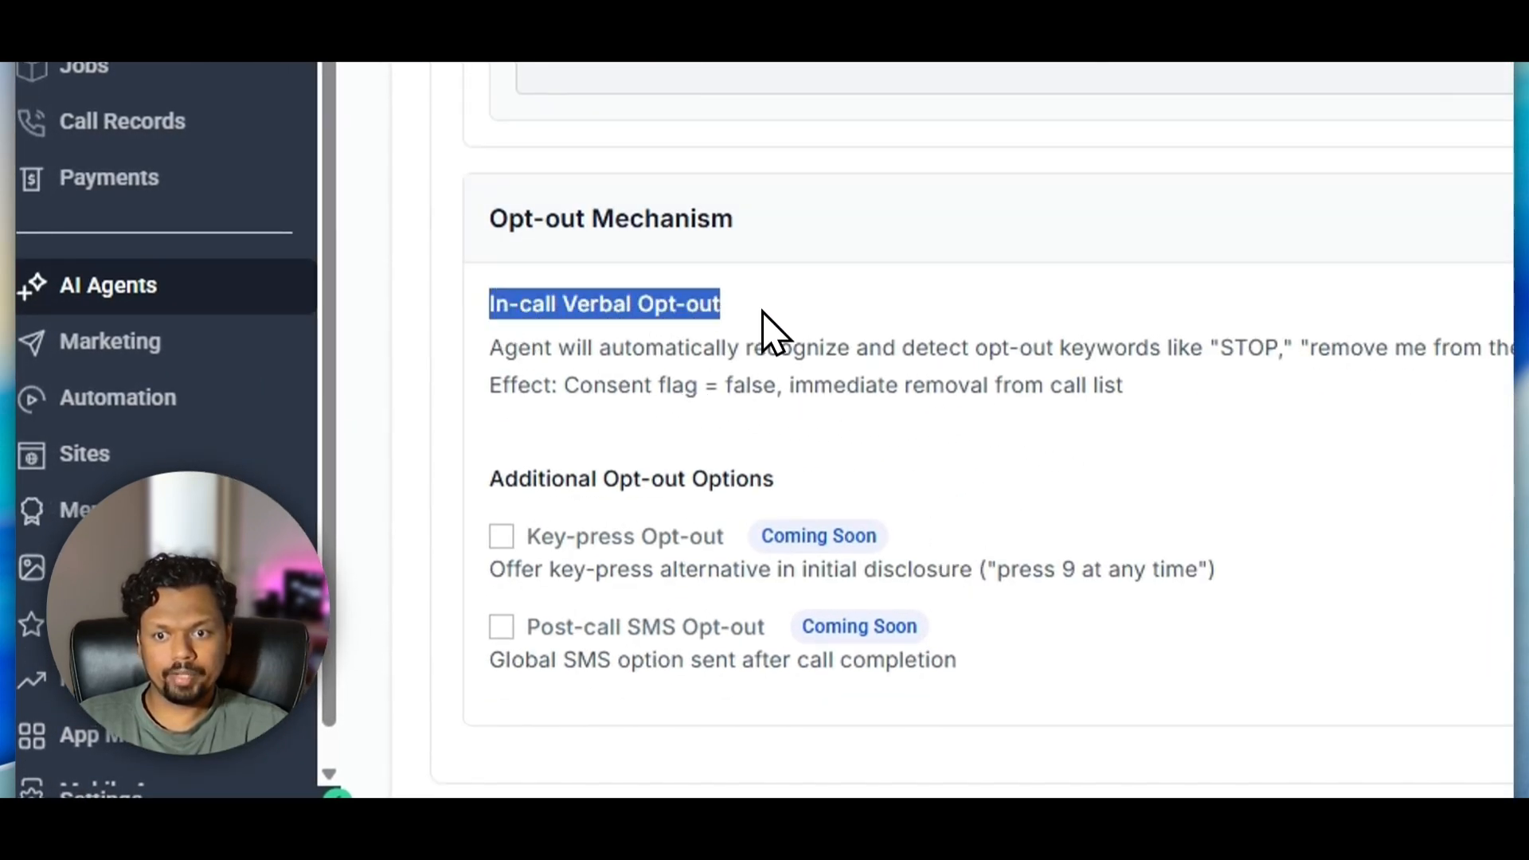
left_click(768, 333)
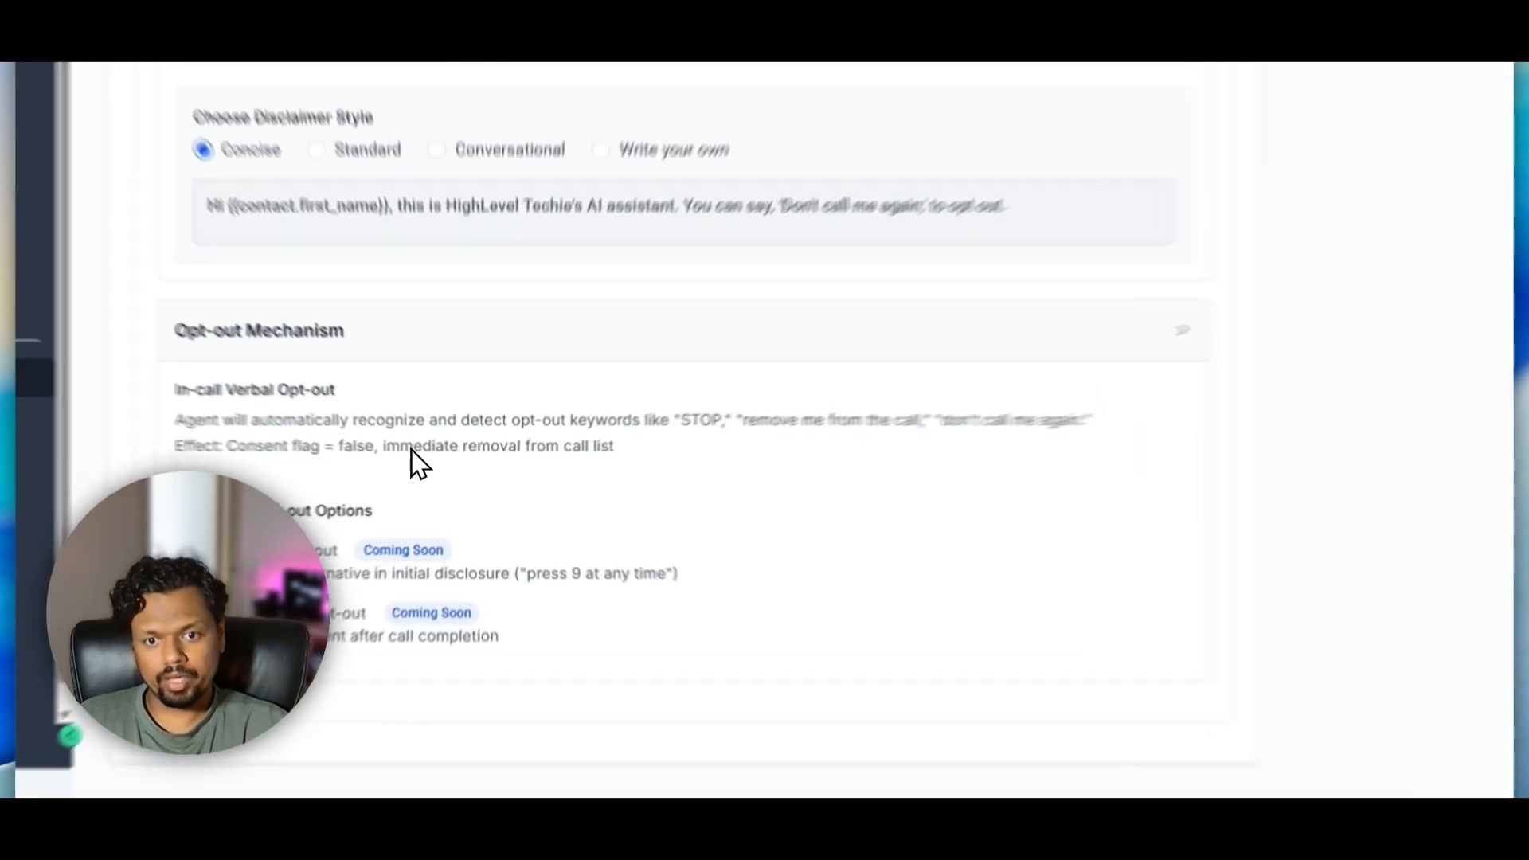
left_click_drag(754, 388, 1181, 379)
left_click(1195, 389)
- Examine the consent flag effect of a verbal opt-out and the opt-out wording in the Concise disclaimer
left_click(930, 469)
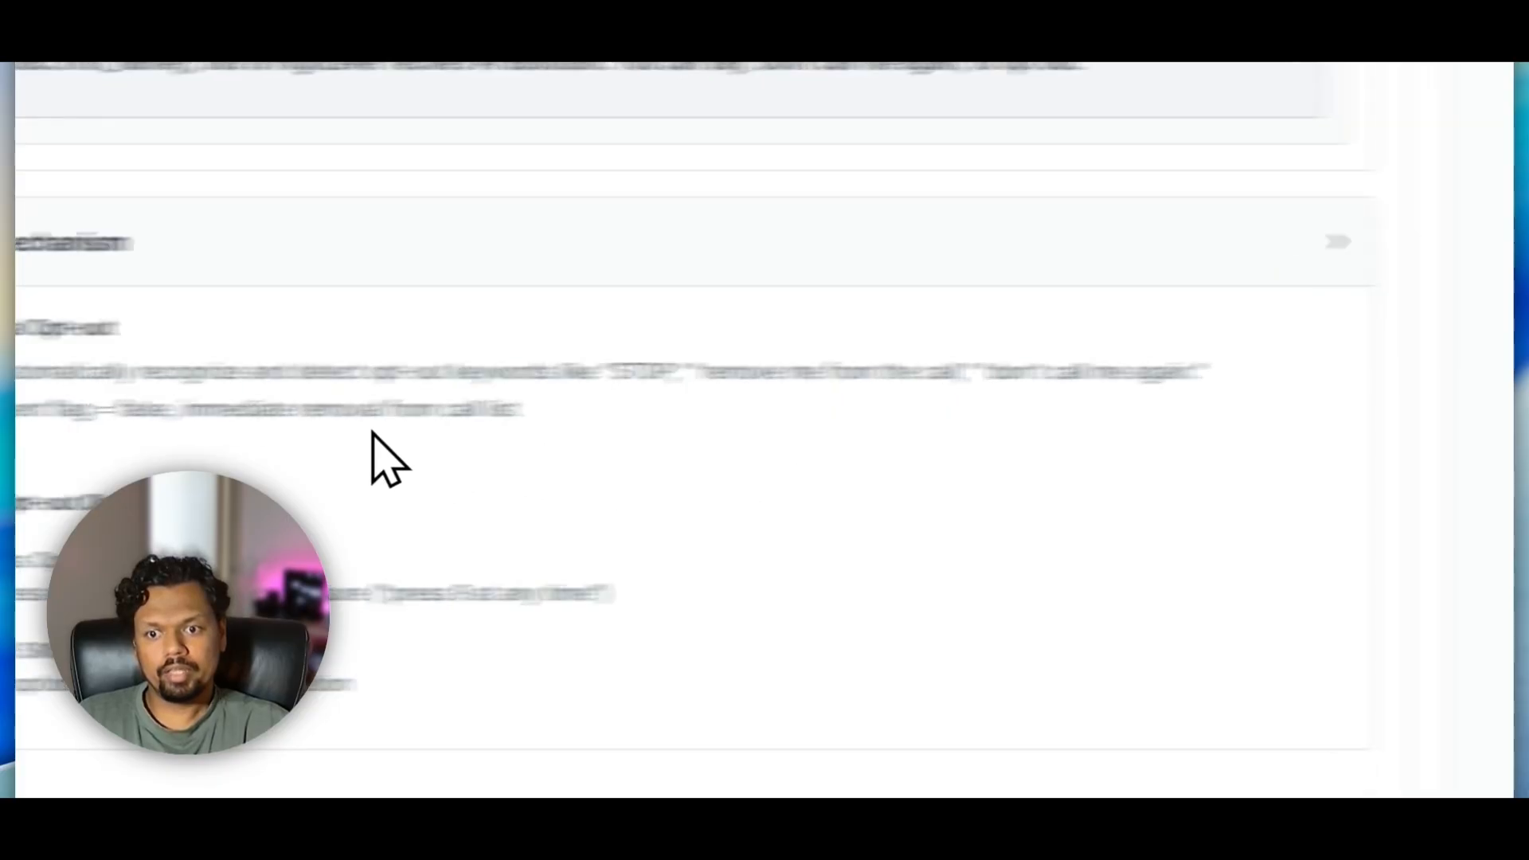
left_click_drag(519, 399, 646, 403)
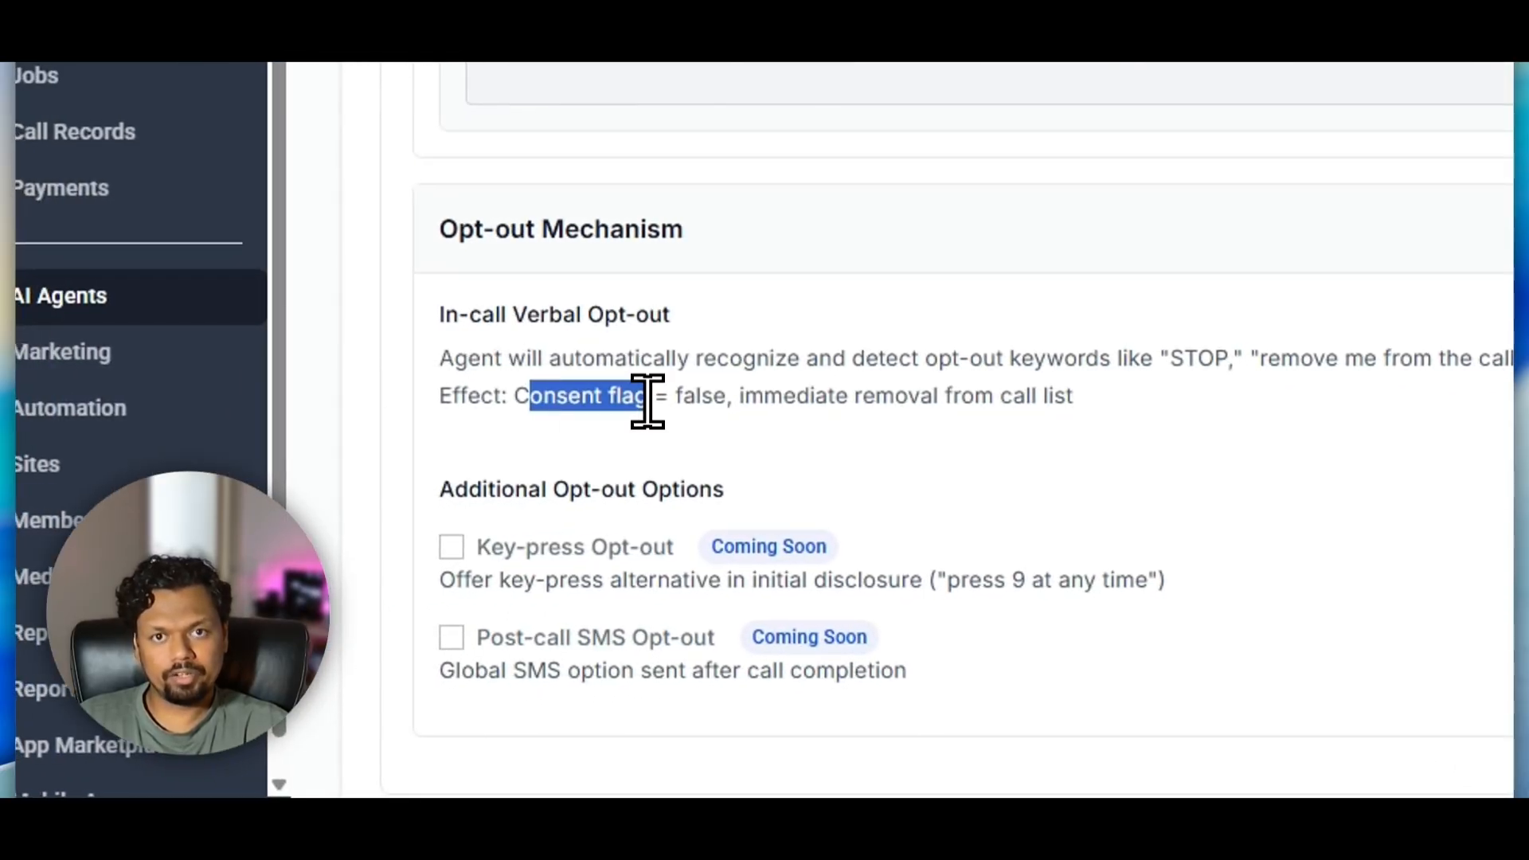
left_click(844, 434)
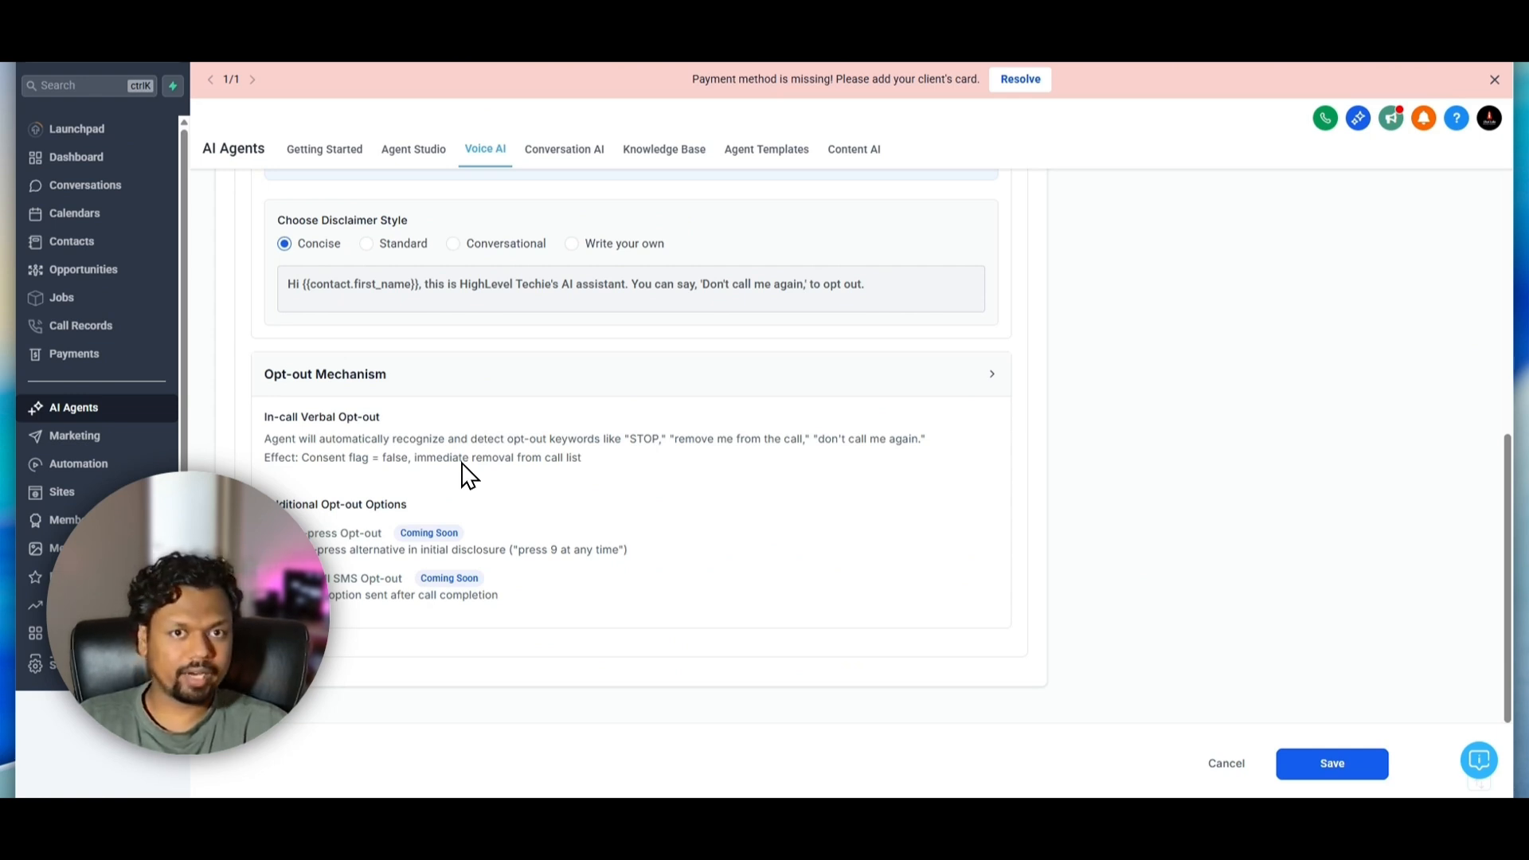
left_click_drag(562, 306, 939, 318)
left_click(944, 322)
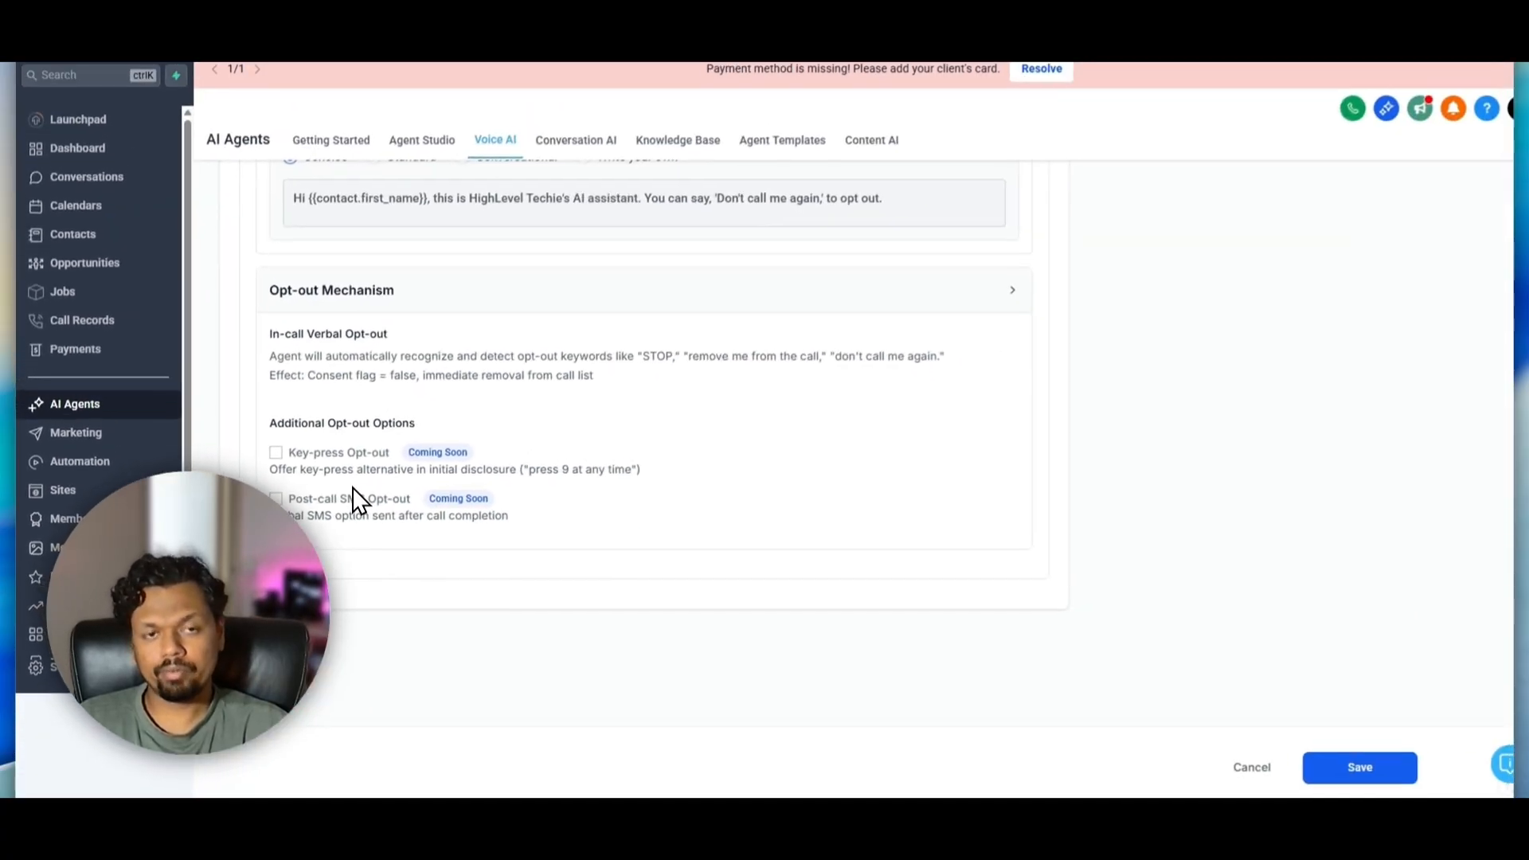
- Set up a new test call for the agent as a Web Call with the Outbound scenario
scroll(494, 498, "up", 1)
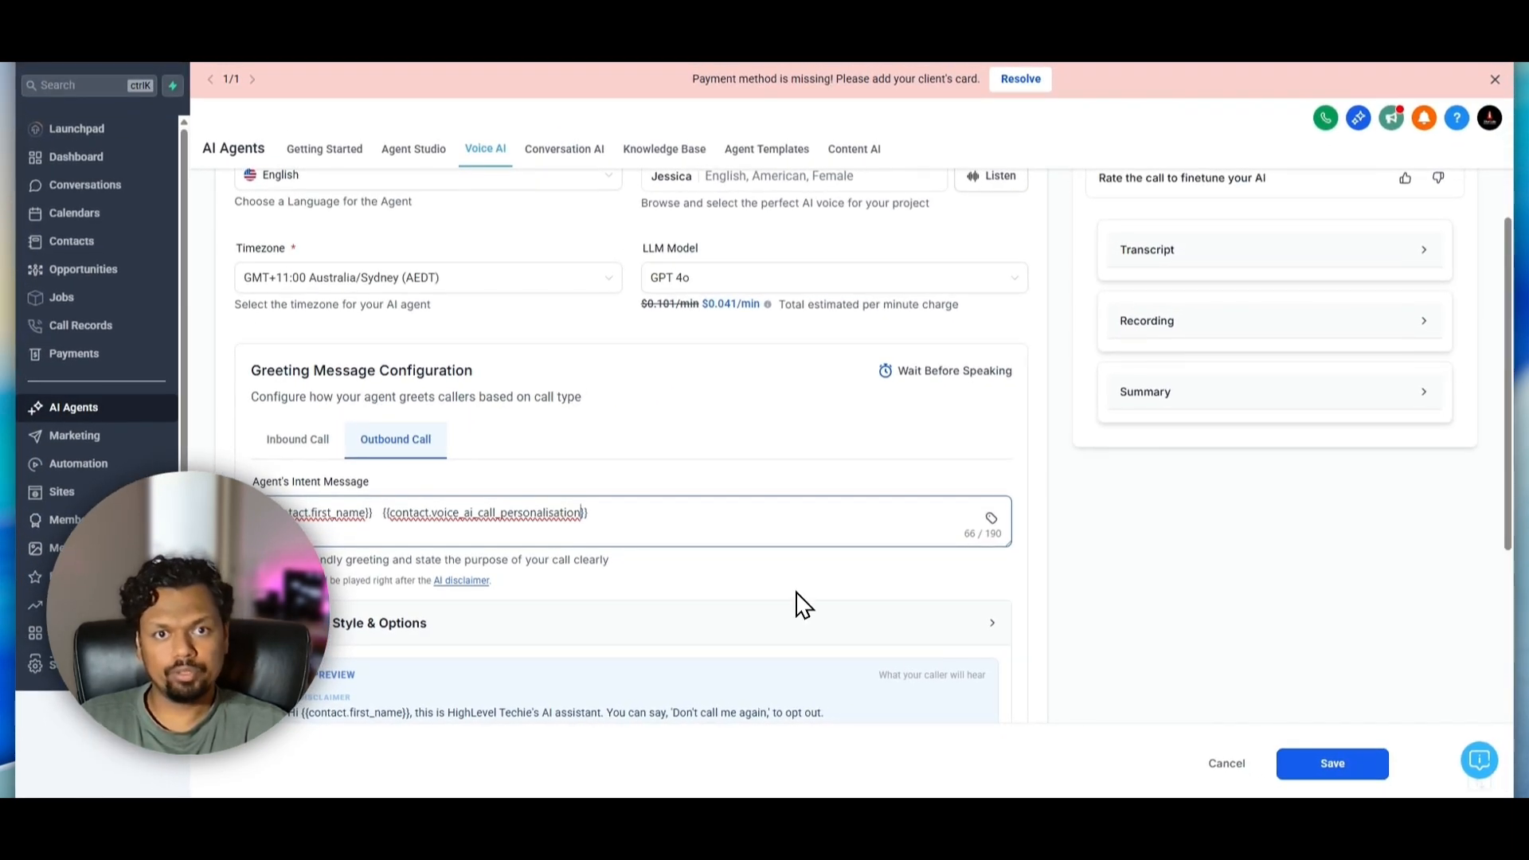
scroll(1117, 572, "up", 4)
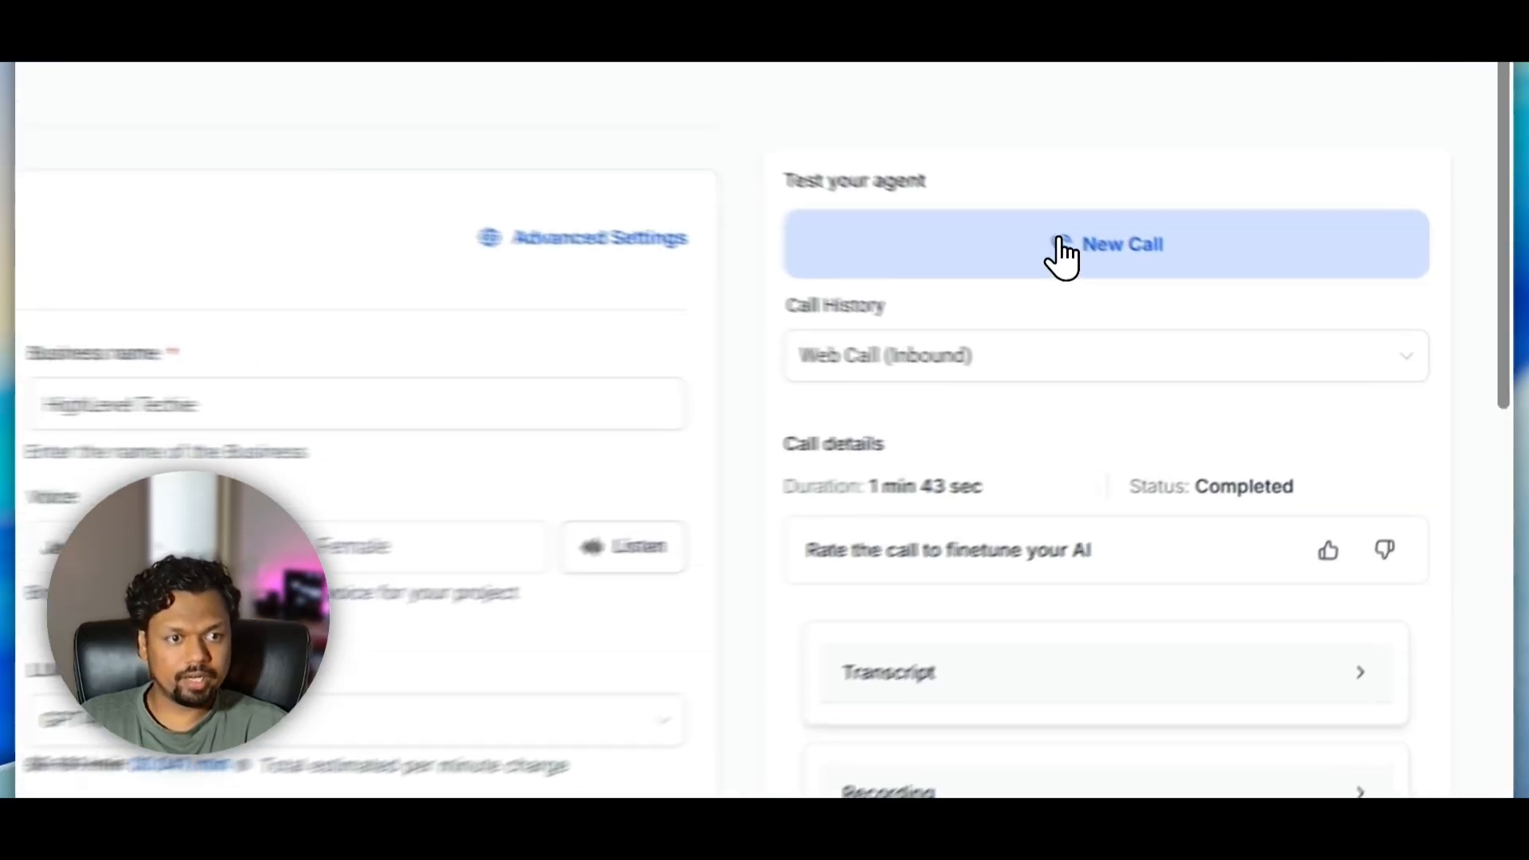
left_click(1274, 311)
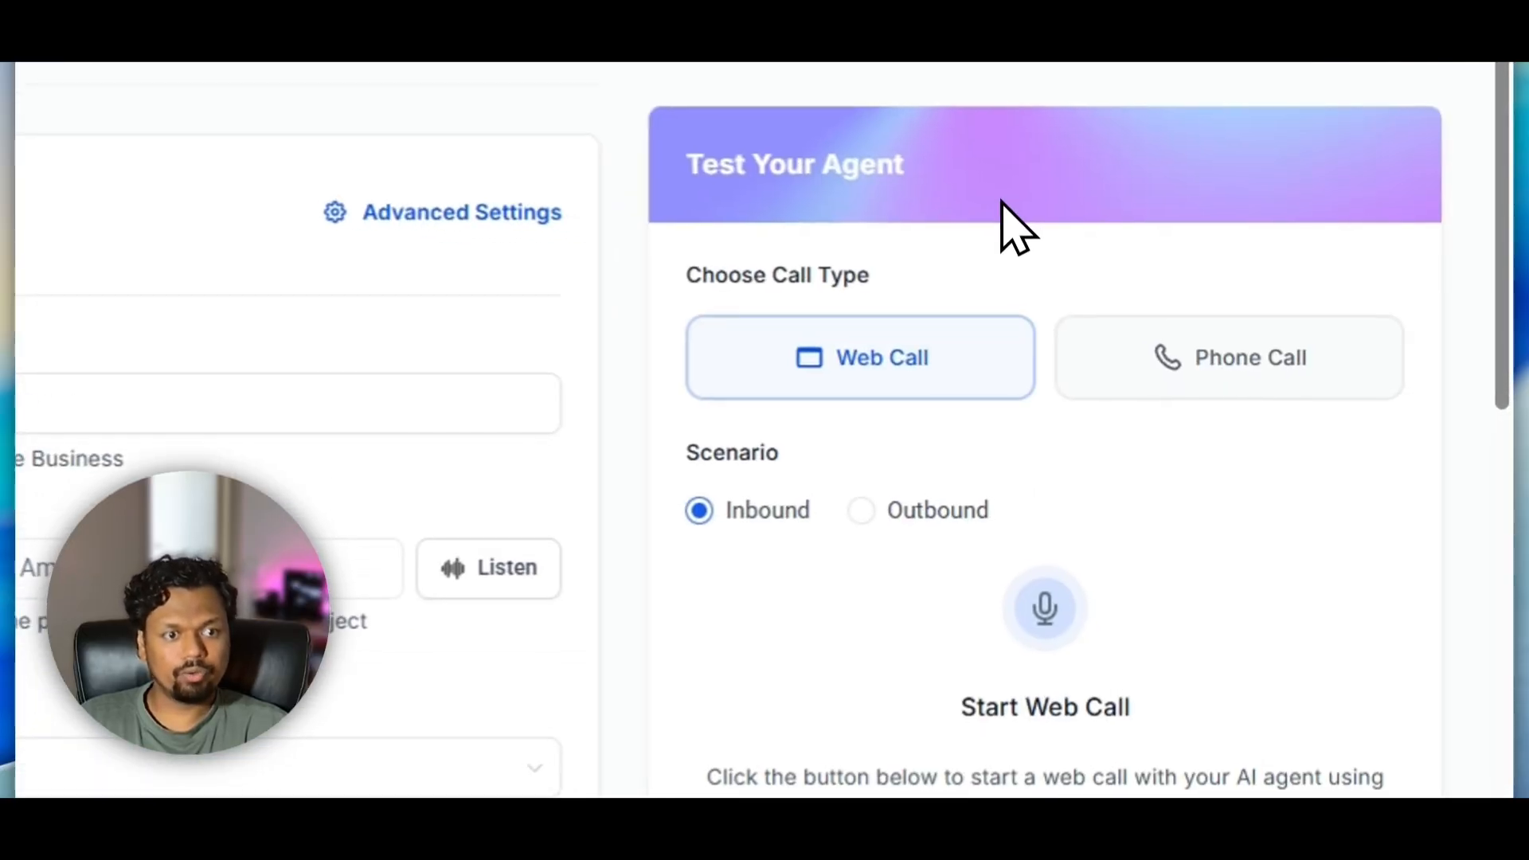
left_click(894, 516)
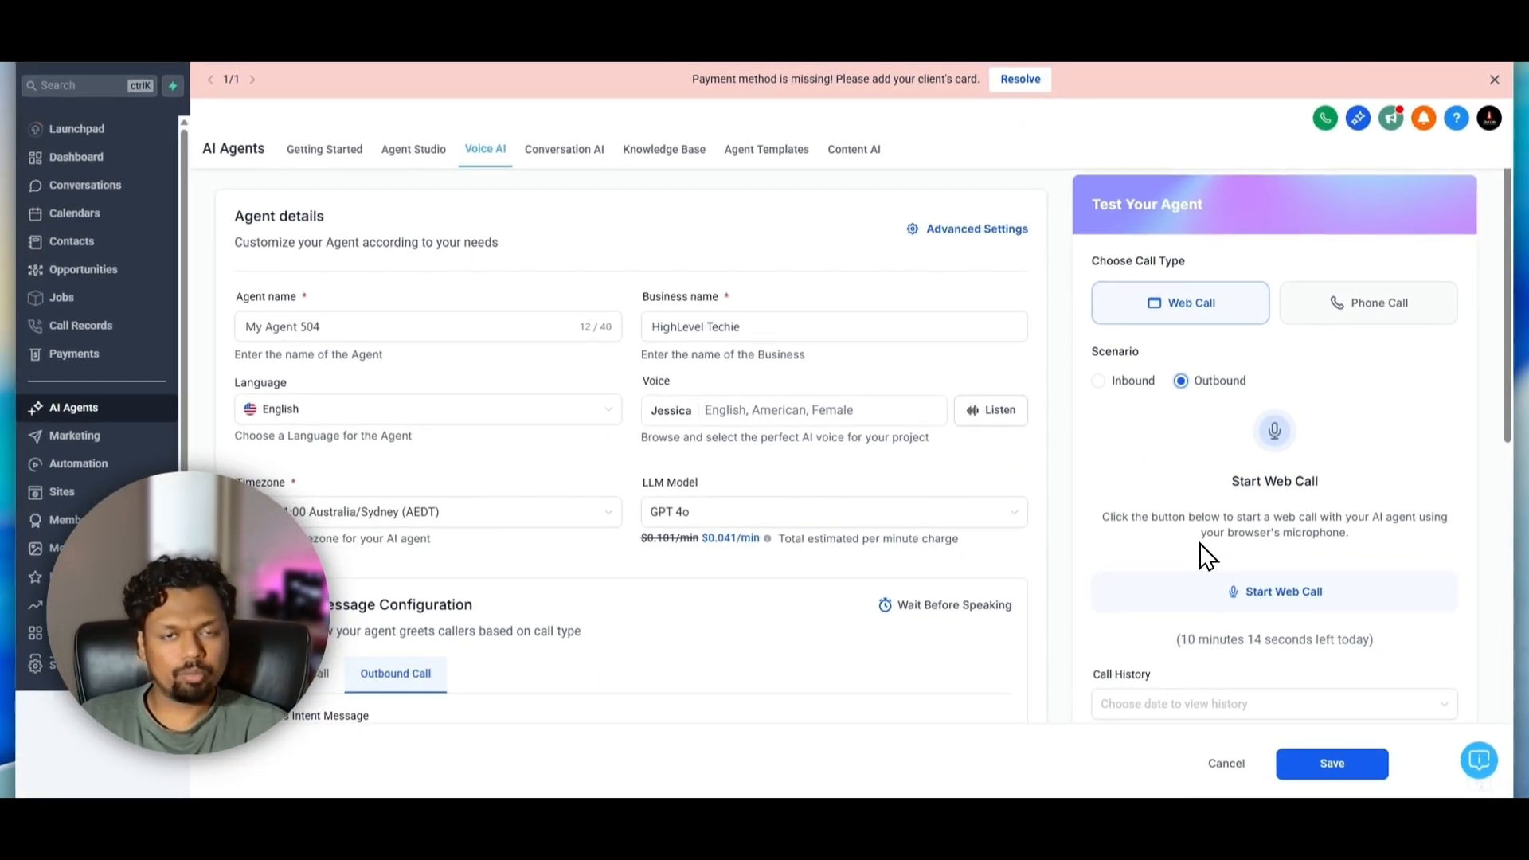
- Replace the outbound Agent's Intent Message with "Hey, I am calling from Highlevel techie regarding your appointment." and save the agent
scroll(1181, 253, "up", 1)
scroll(673, 499, "down", 5)
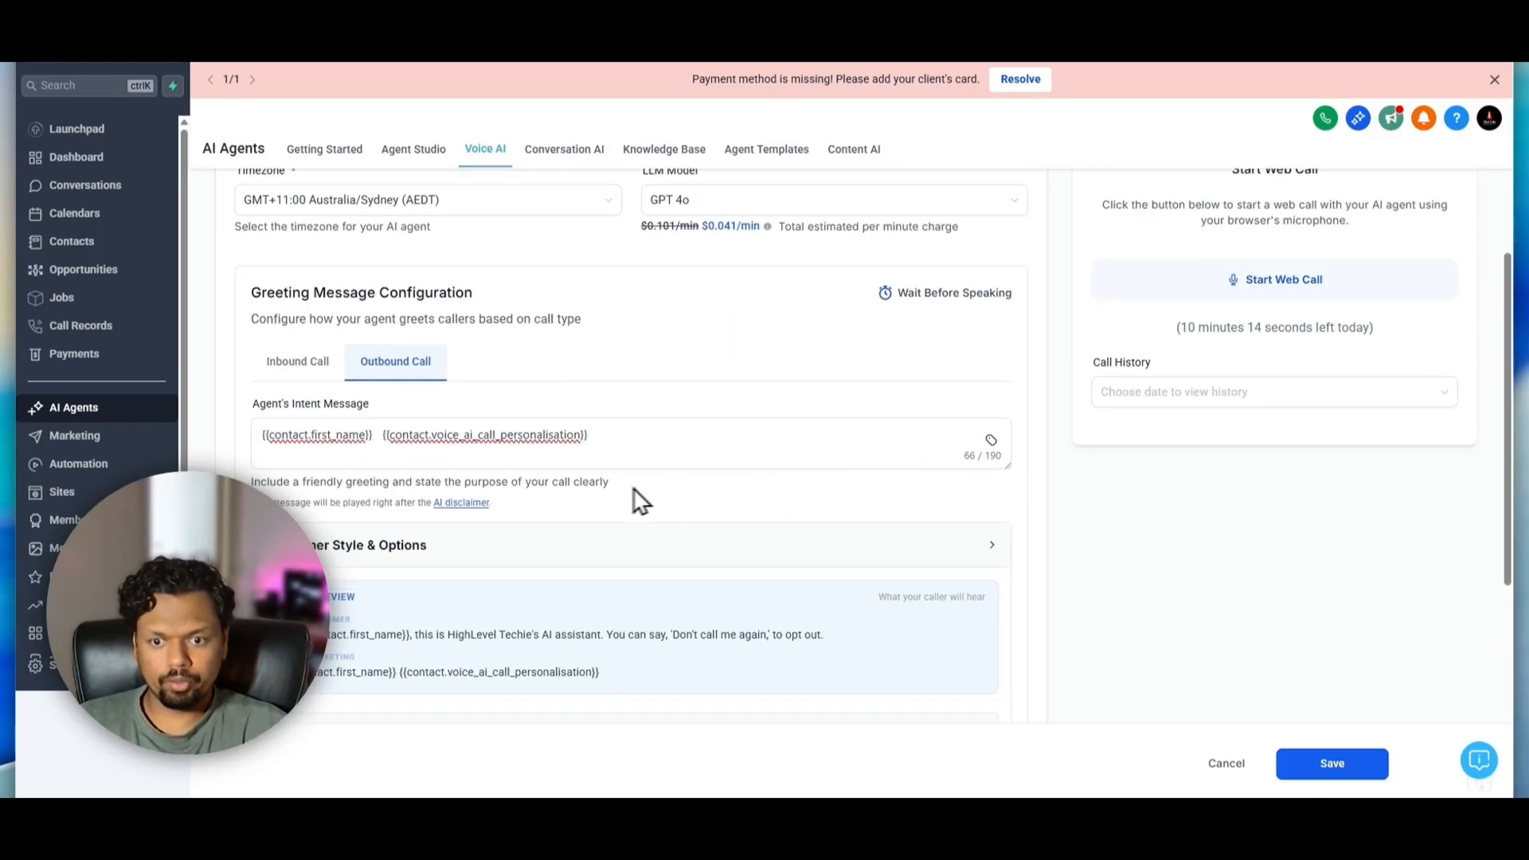
left_click_drag(587, 434, 207, 446)
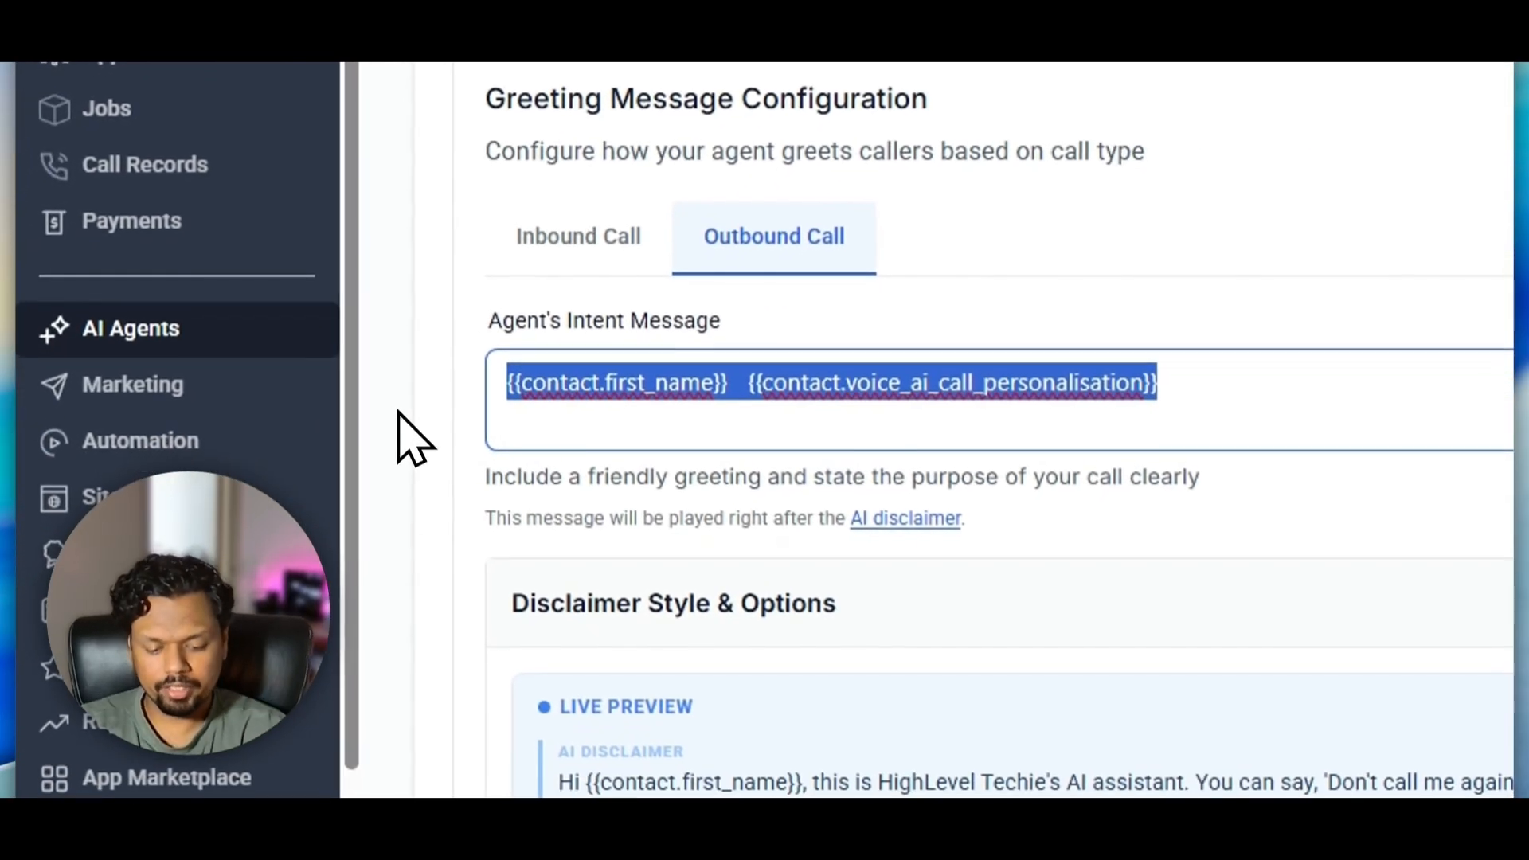
type("H")
type("ey, I am calling from Highlevel techie regarding your appointment.")
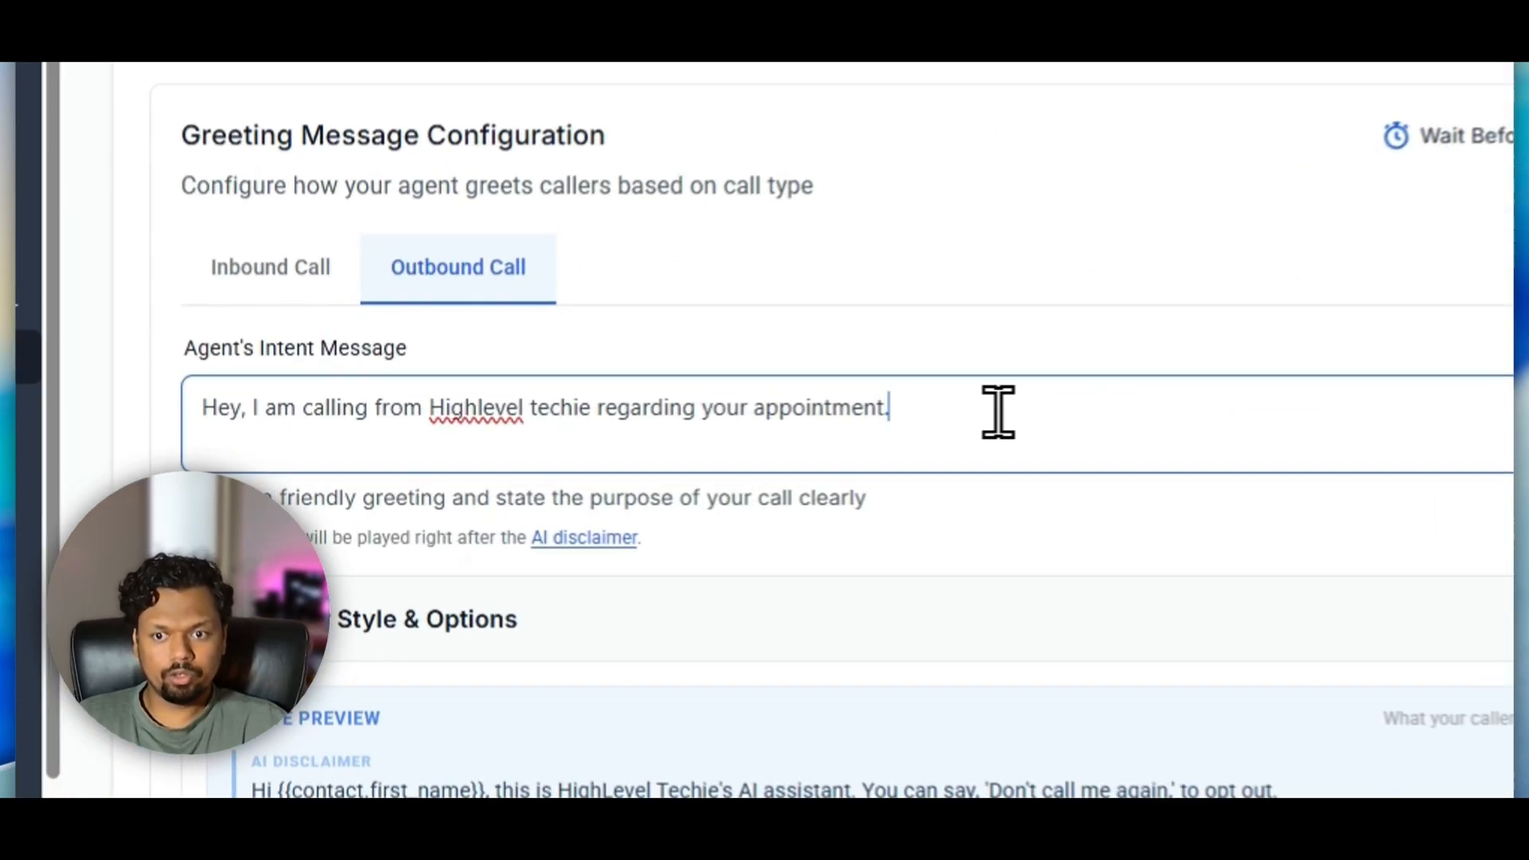
left_click_drag(366, 412, 974, 414)
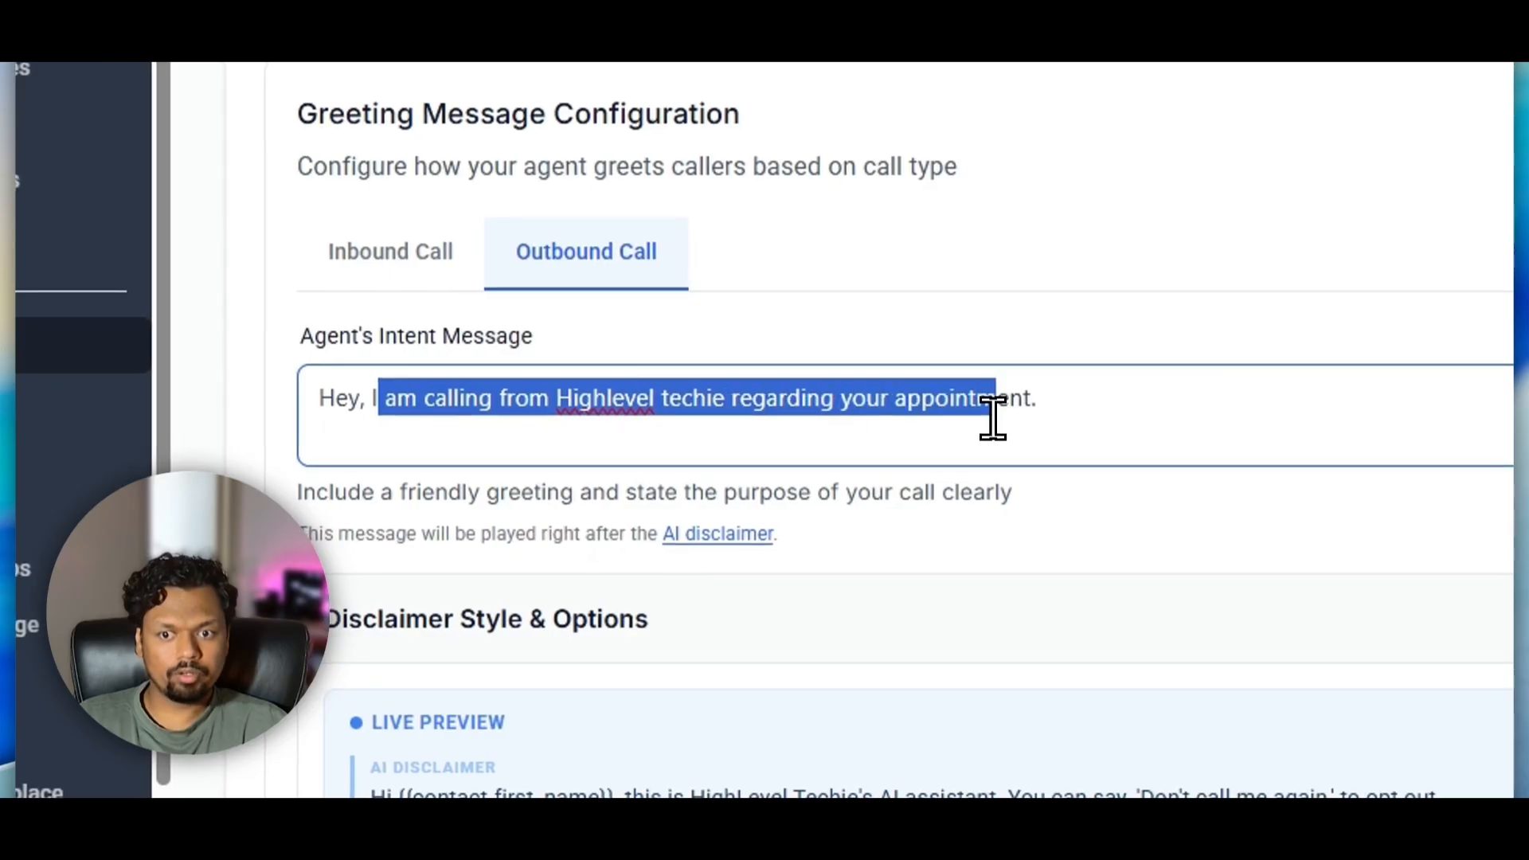
left_click(1001, 412)
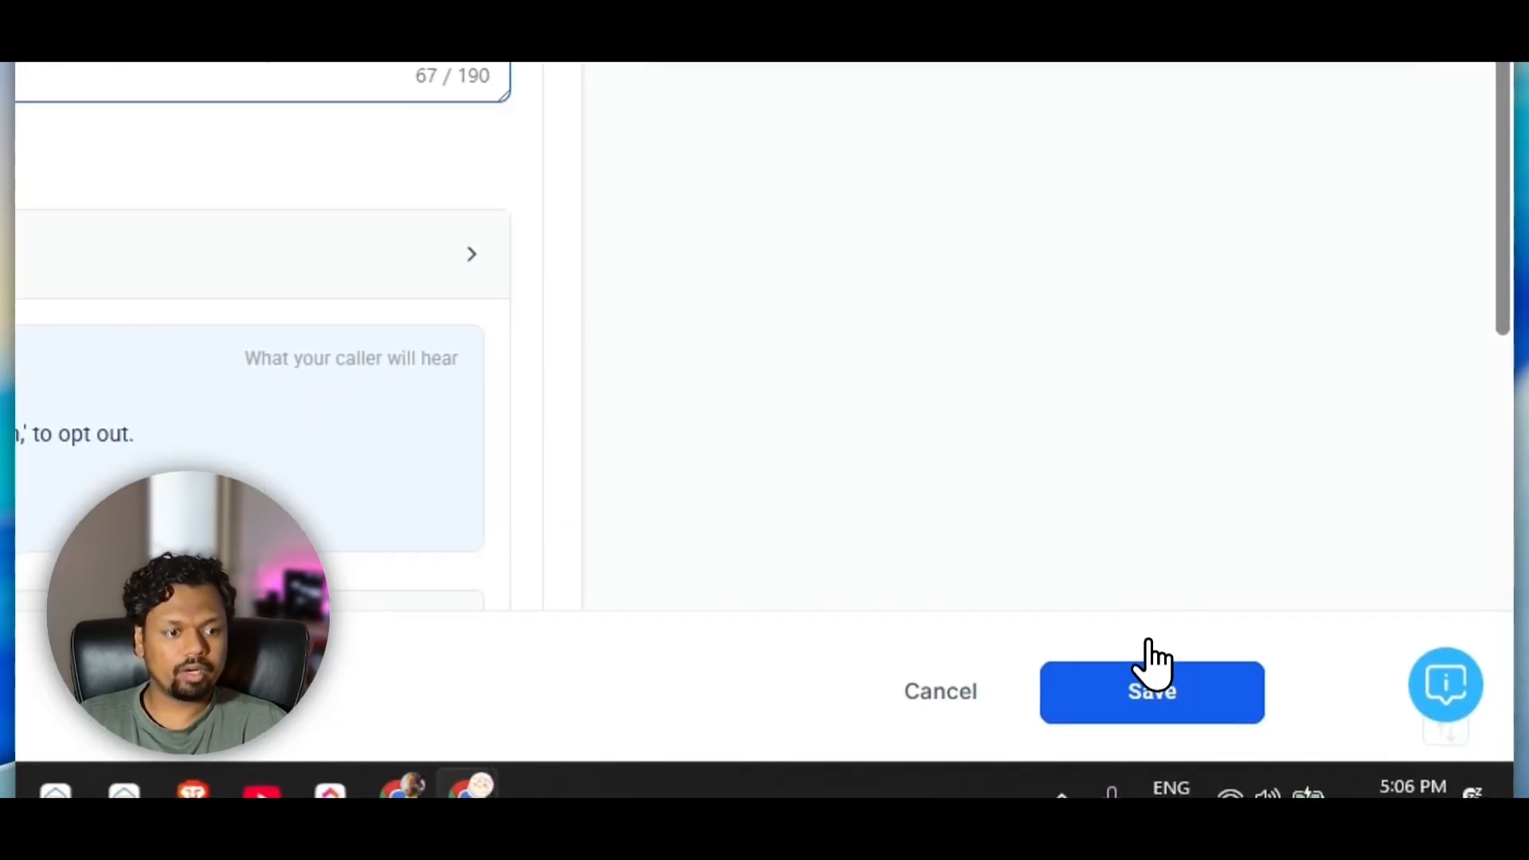
left_click(1153, 669)
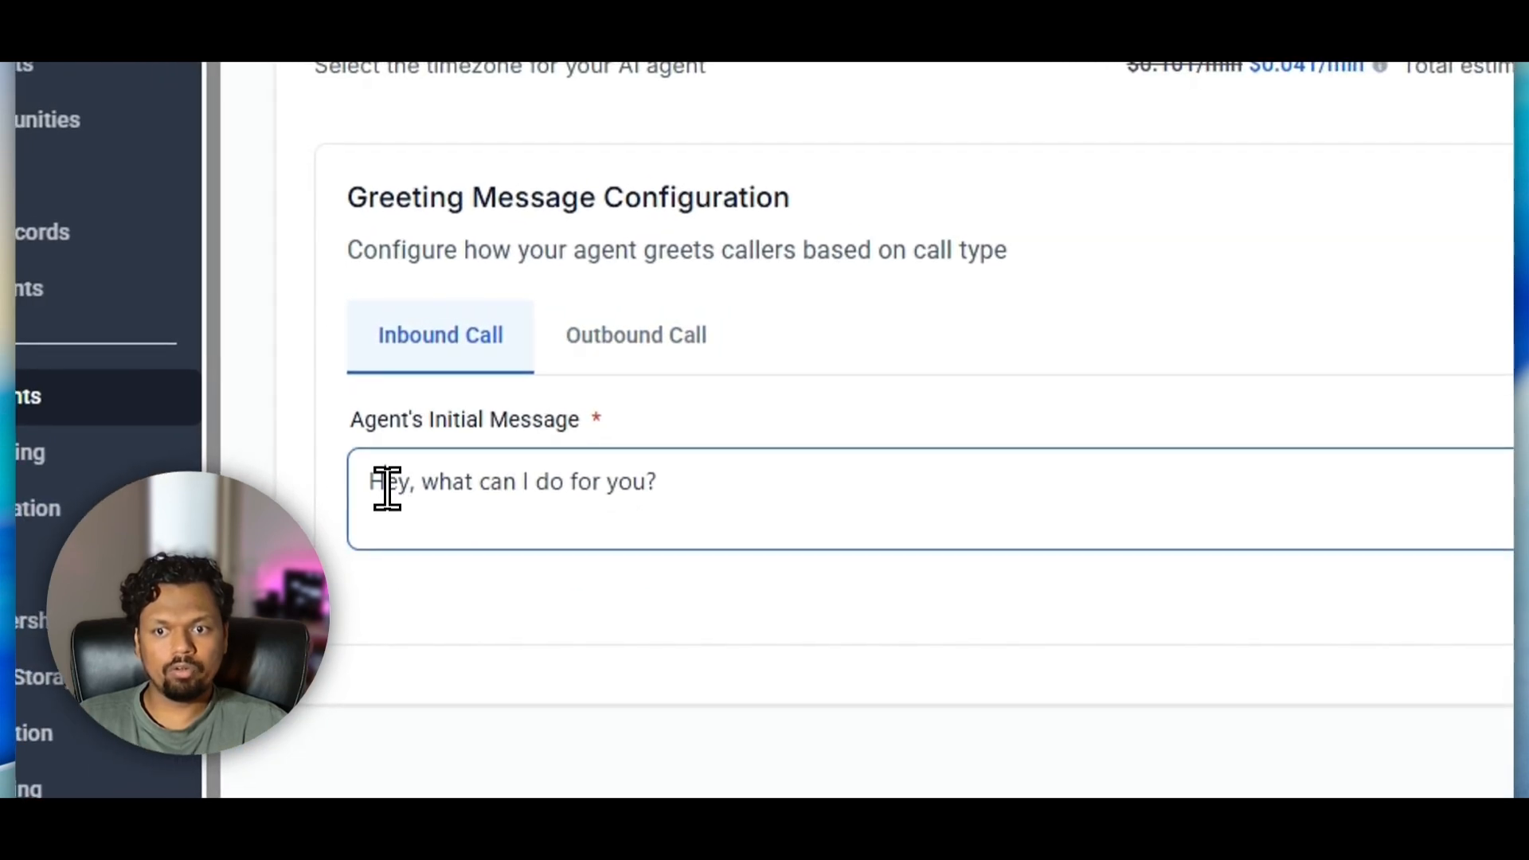
- Compare the Inbound Call initial message with the Outbound Call intent message in the greeting configuration
left_click_drag(356, 480, 645, 532)
left_click(537, 518)
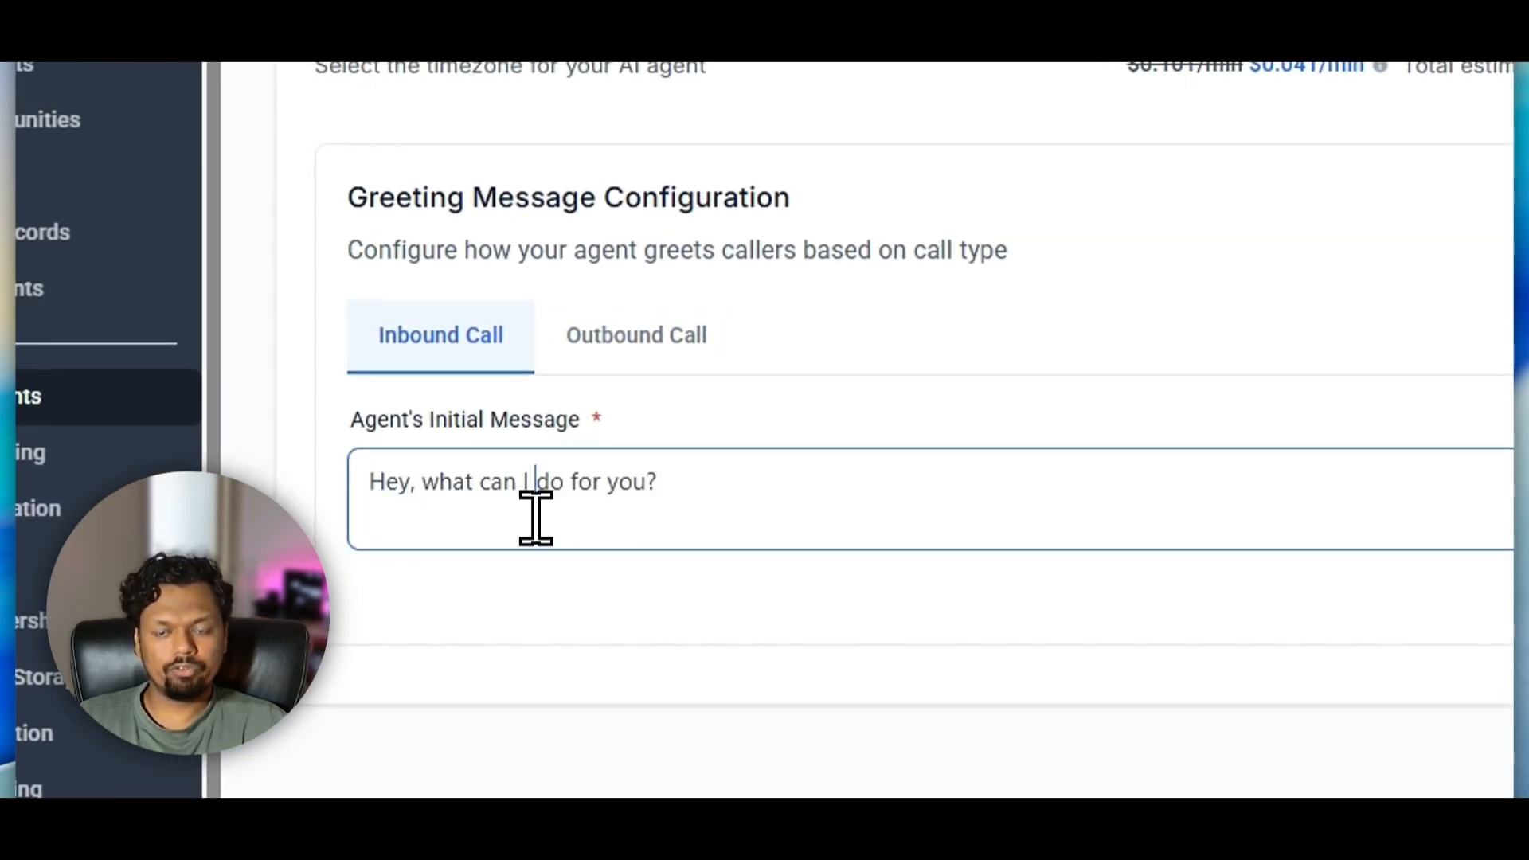
left_click(624, 348)
left_click_drag(427, 486, 853, 512)
left_click(1043, 478)
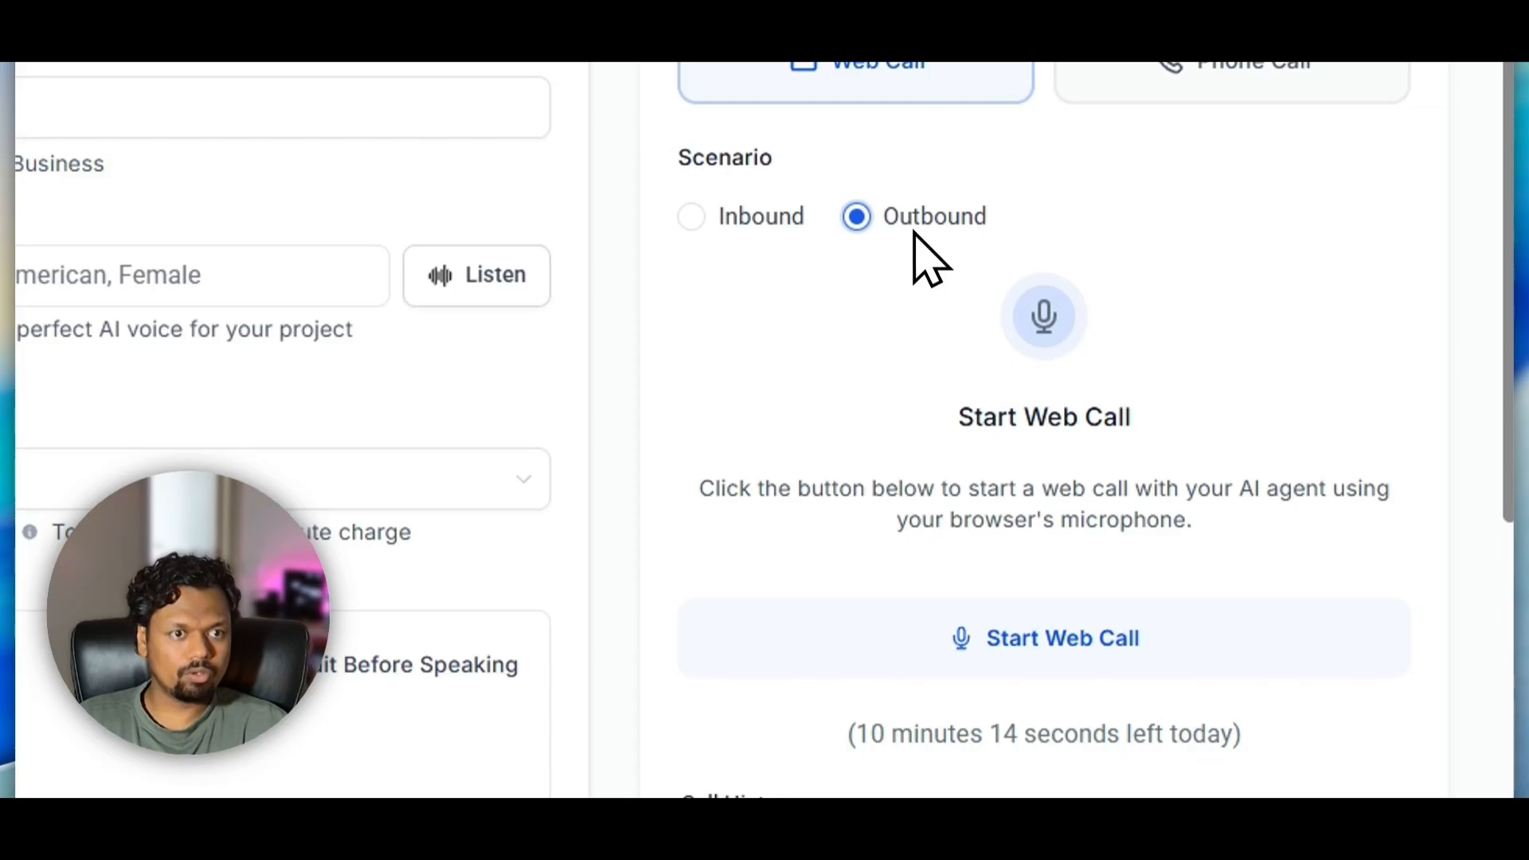
- Run the outbound web test call, follow its live transcript, and end the call
left_click(1039, 647)
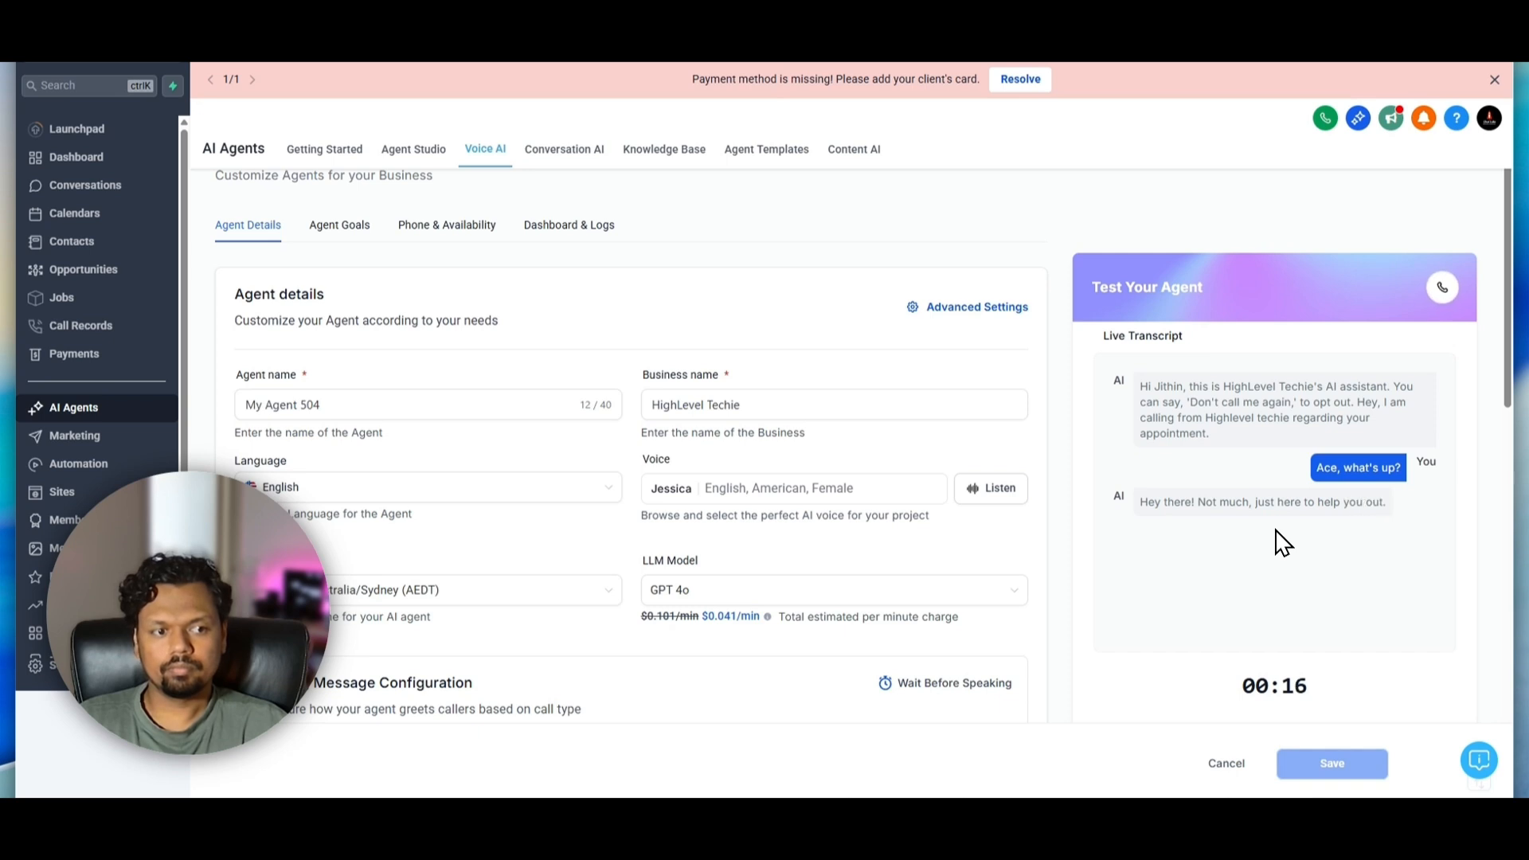
scroll(1280, 542, "down", 2)
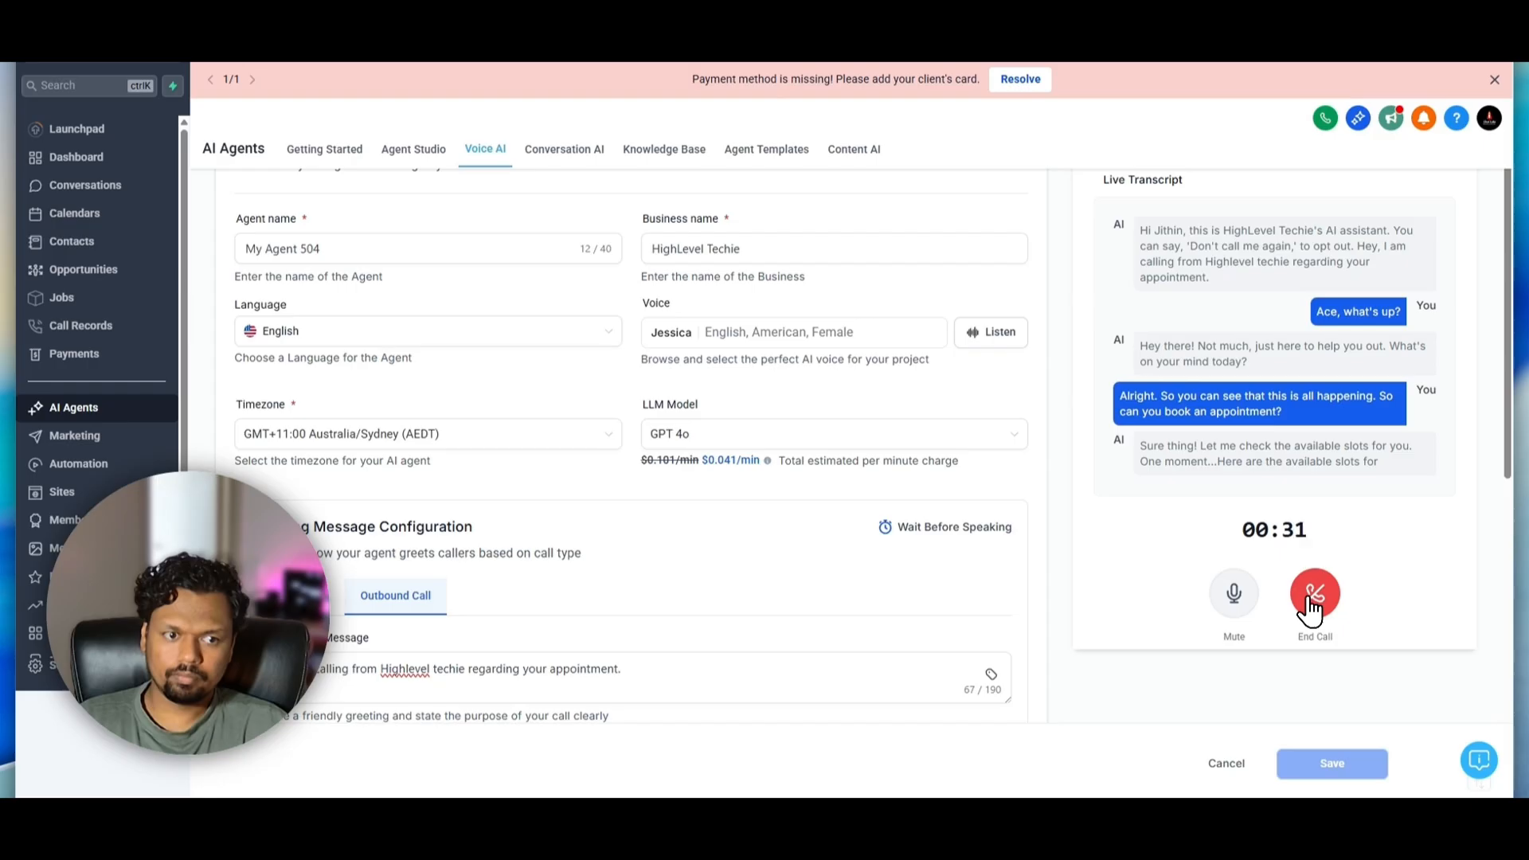
left_click(1312, 604)
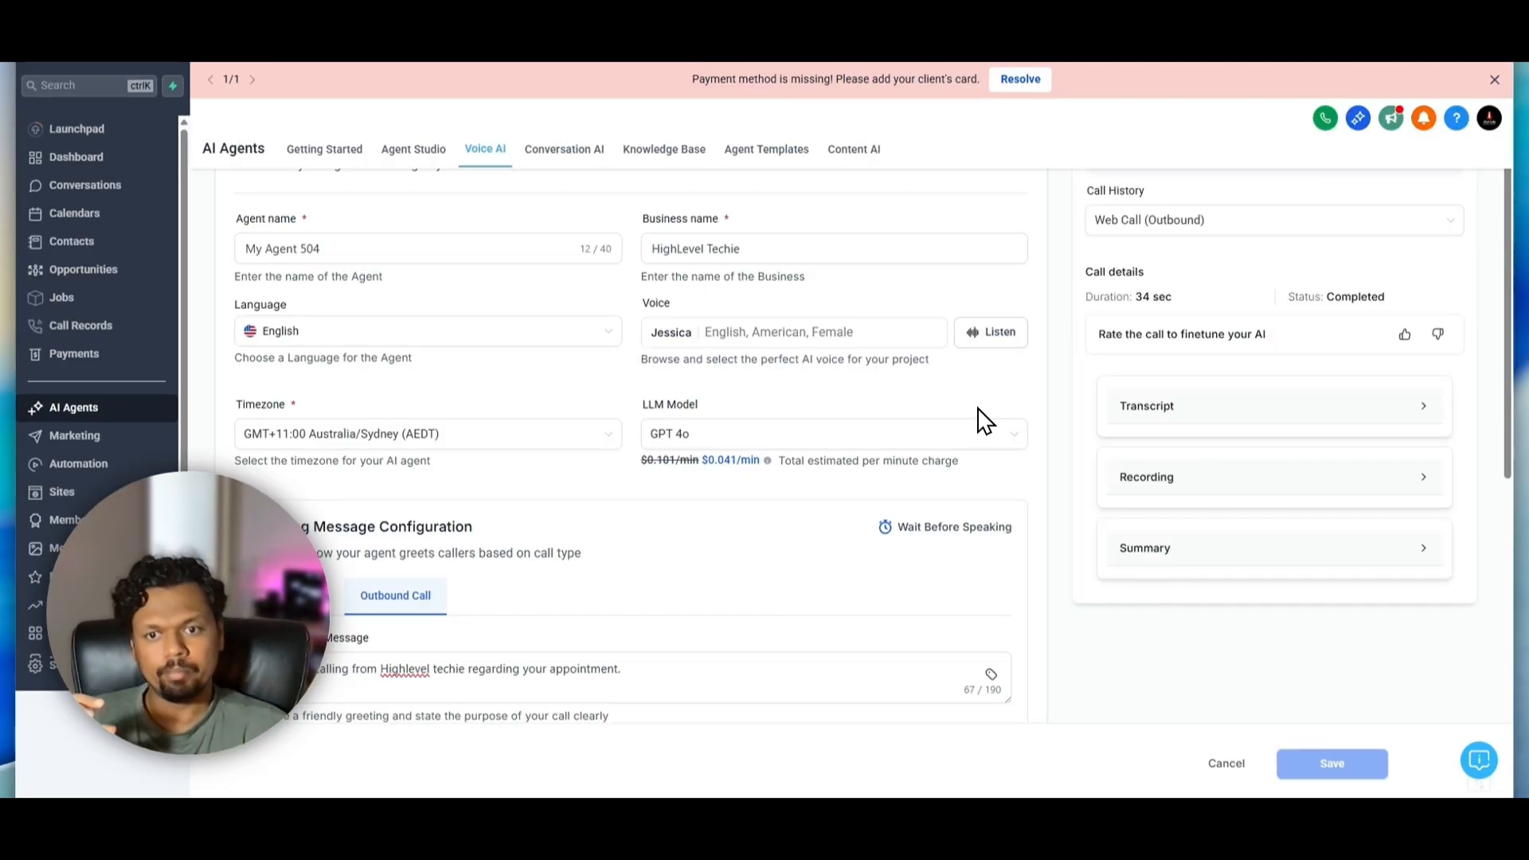
scroll(632, 366, "up", 2)
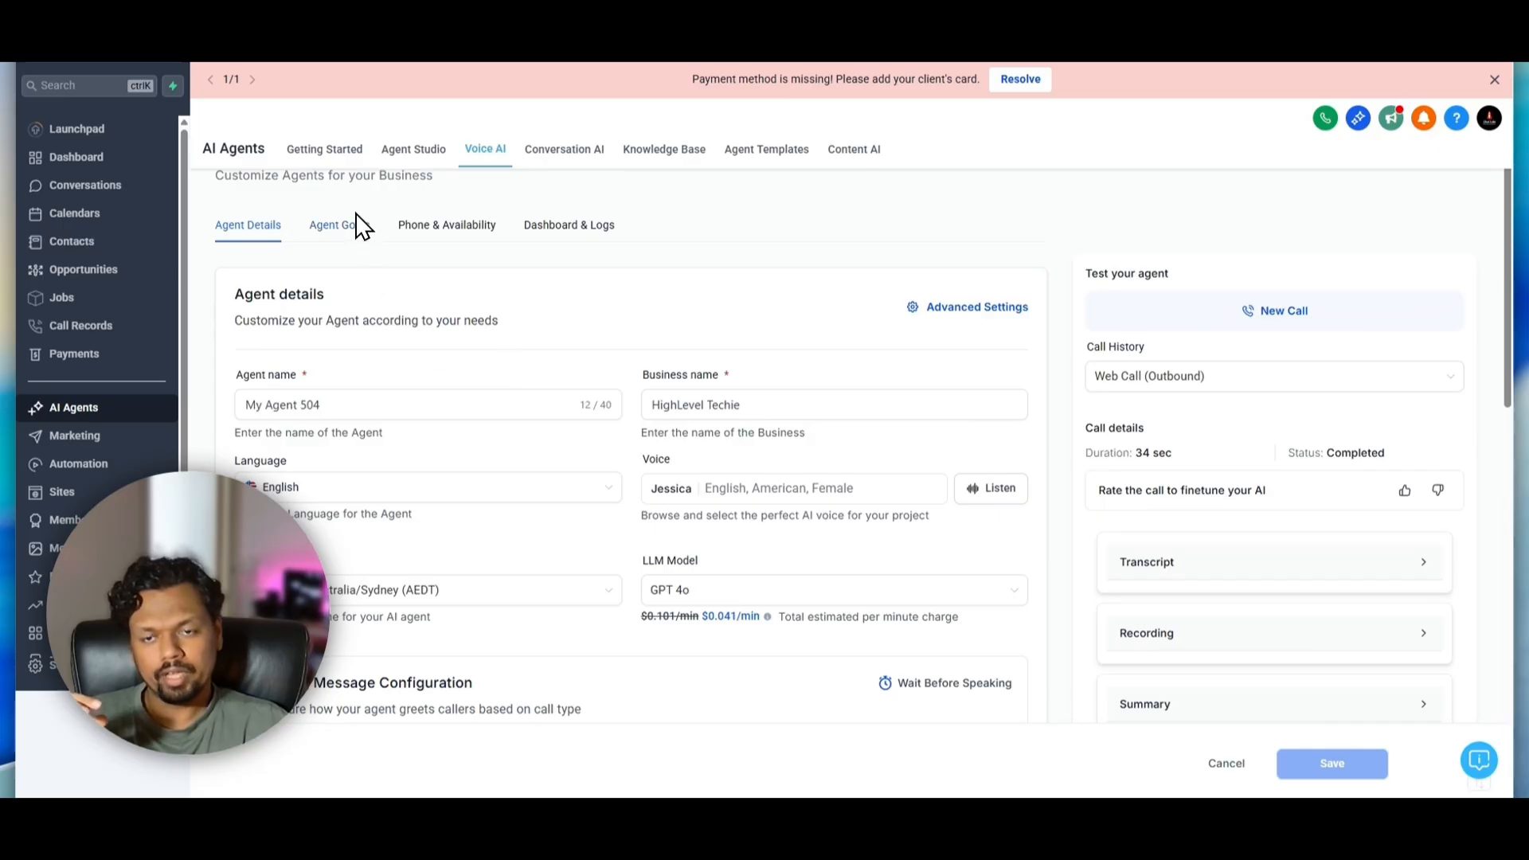
left_click(746, 409)
scroll(753, 422, "down", 4)
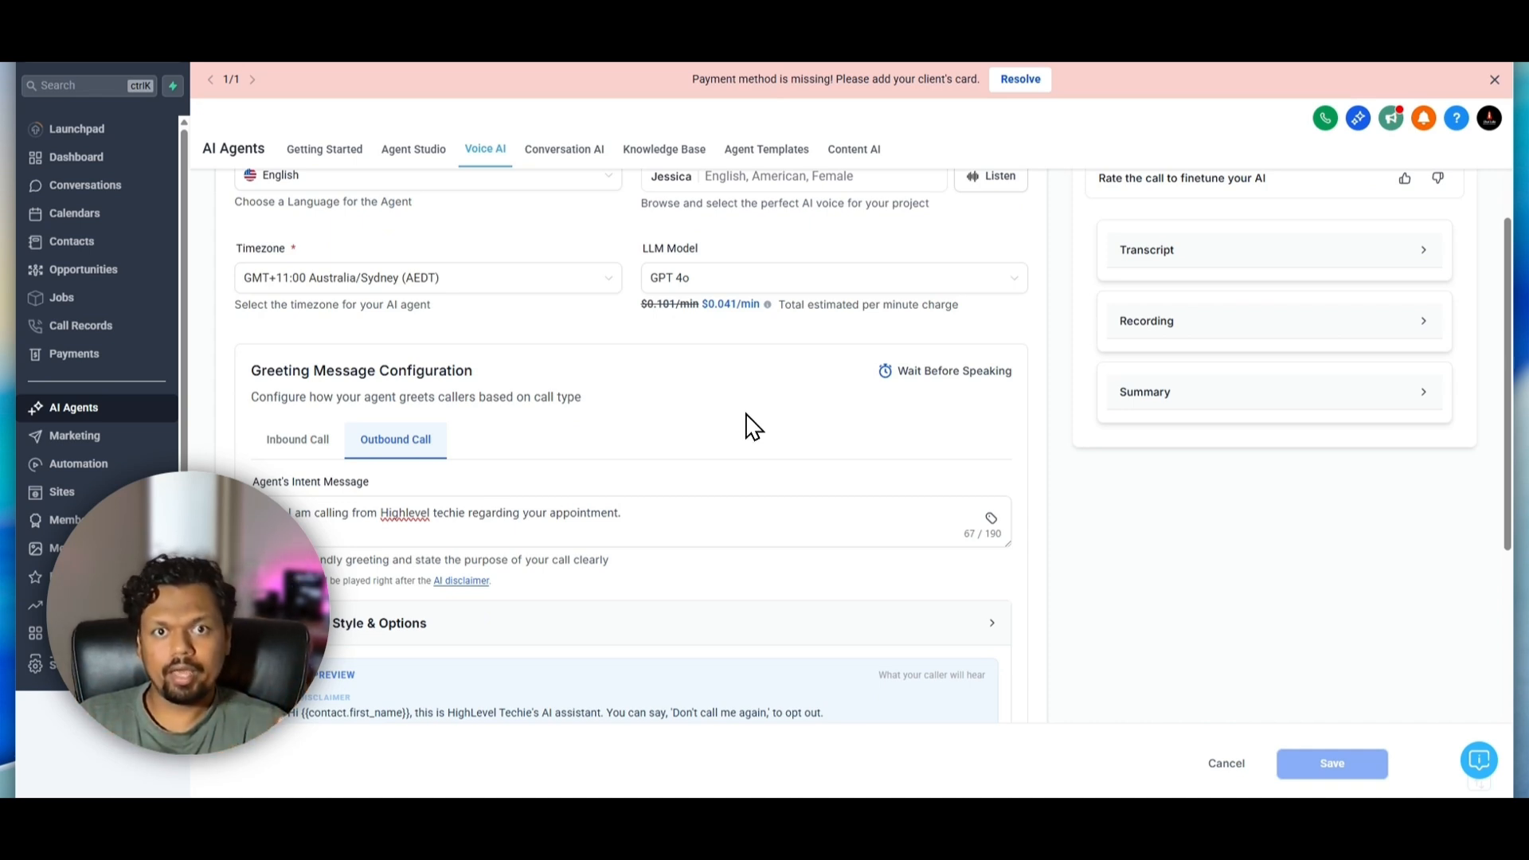
- Switch to the automation area and create a new workflow
left_click(733, 521)
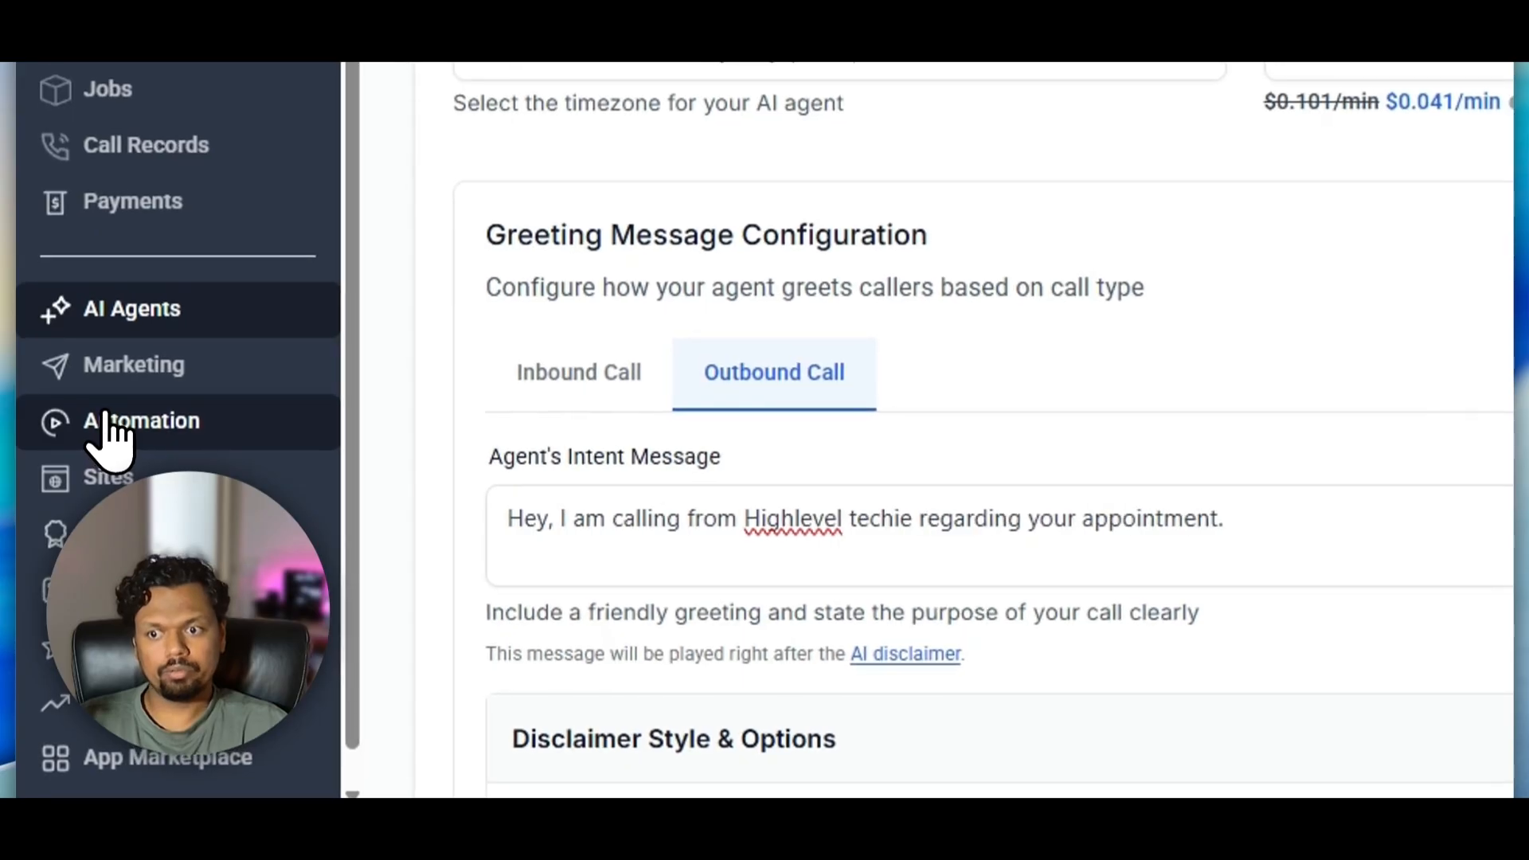
left_click(108, 430)
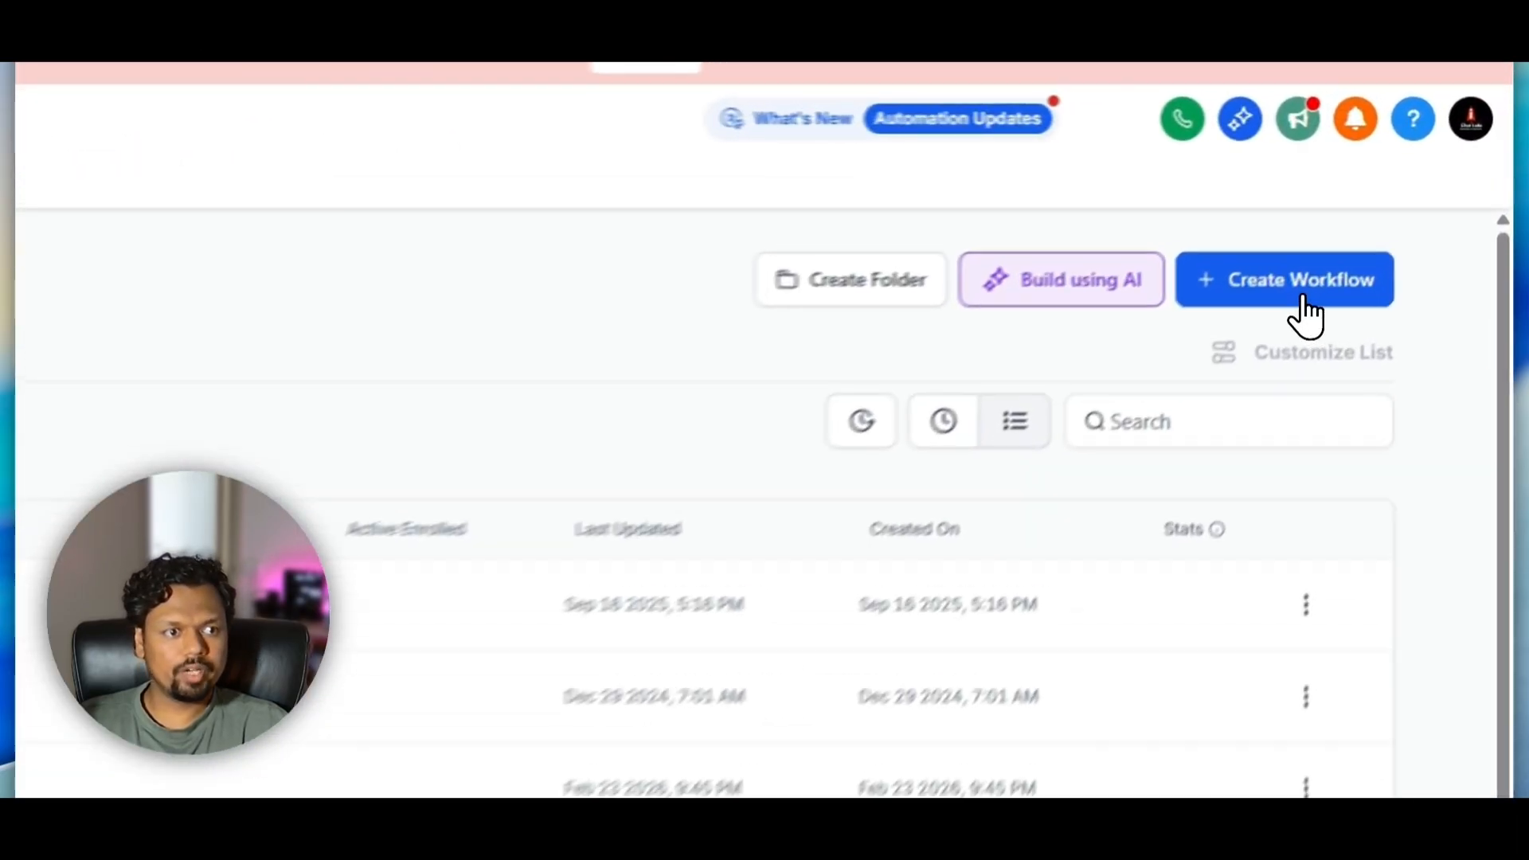
left_click(1303, 298)
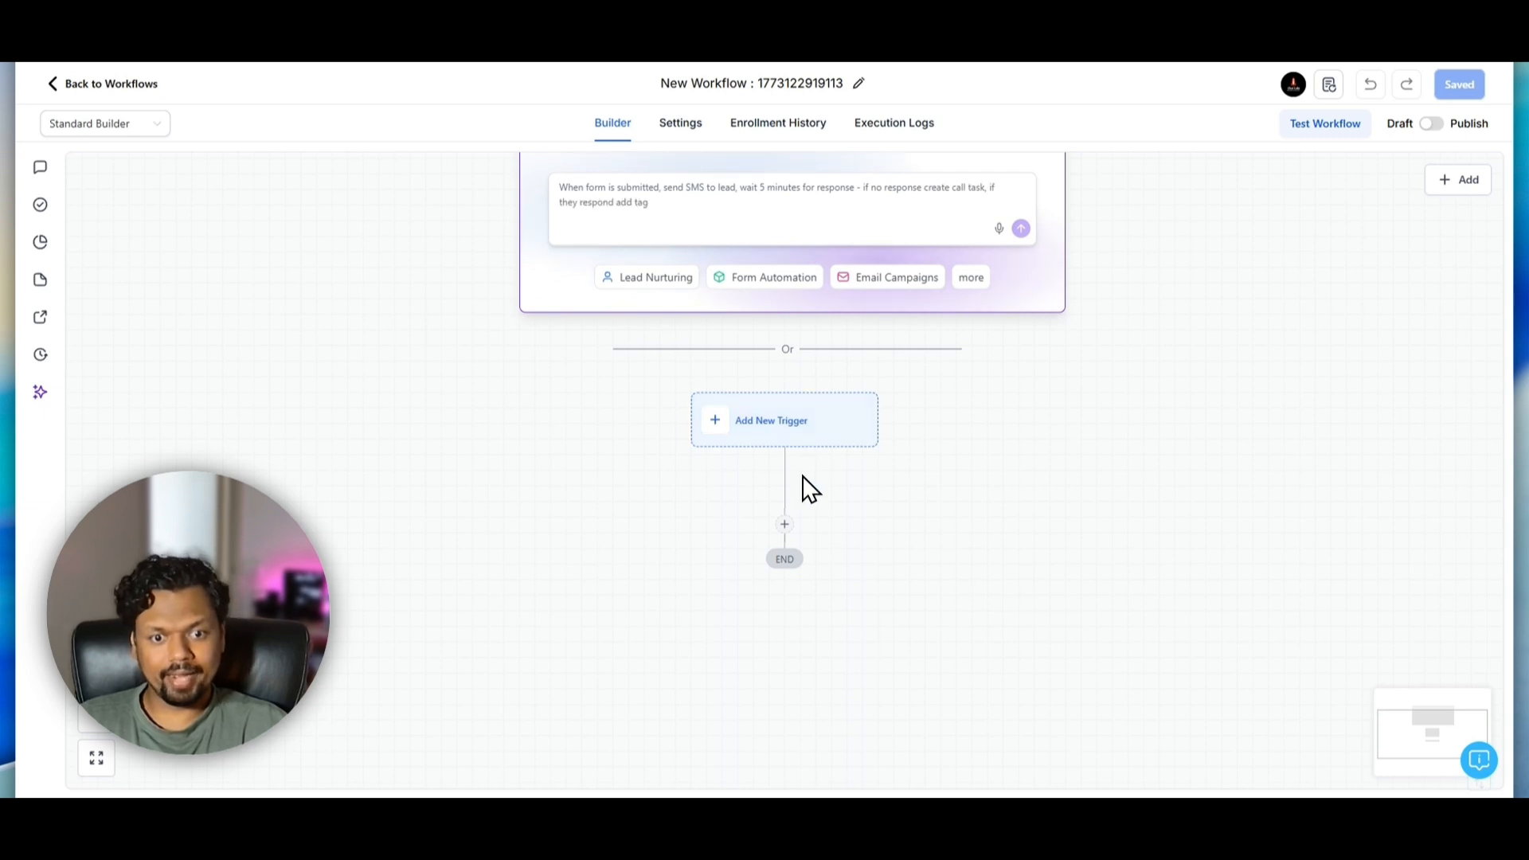
- Add a Voice AI Outbound Call action to the new workflow
left_click(784, 524)
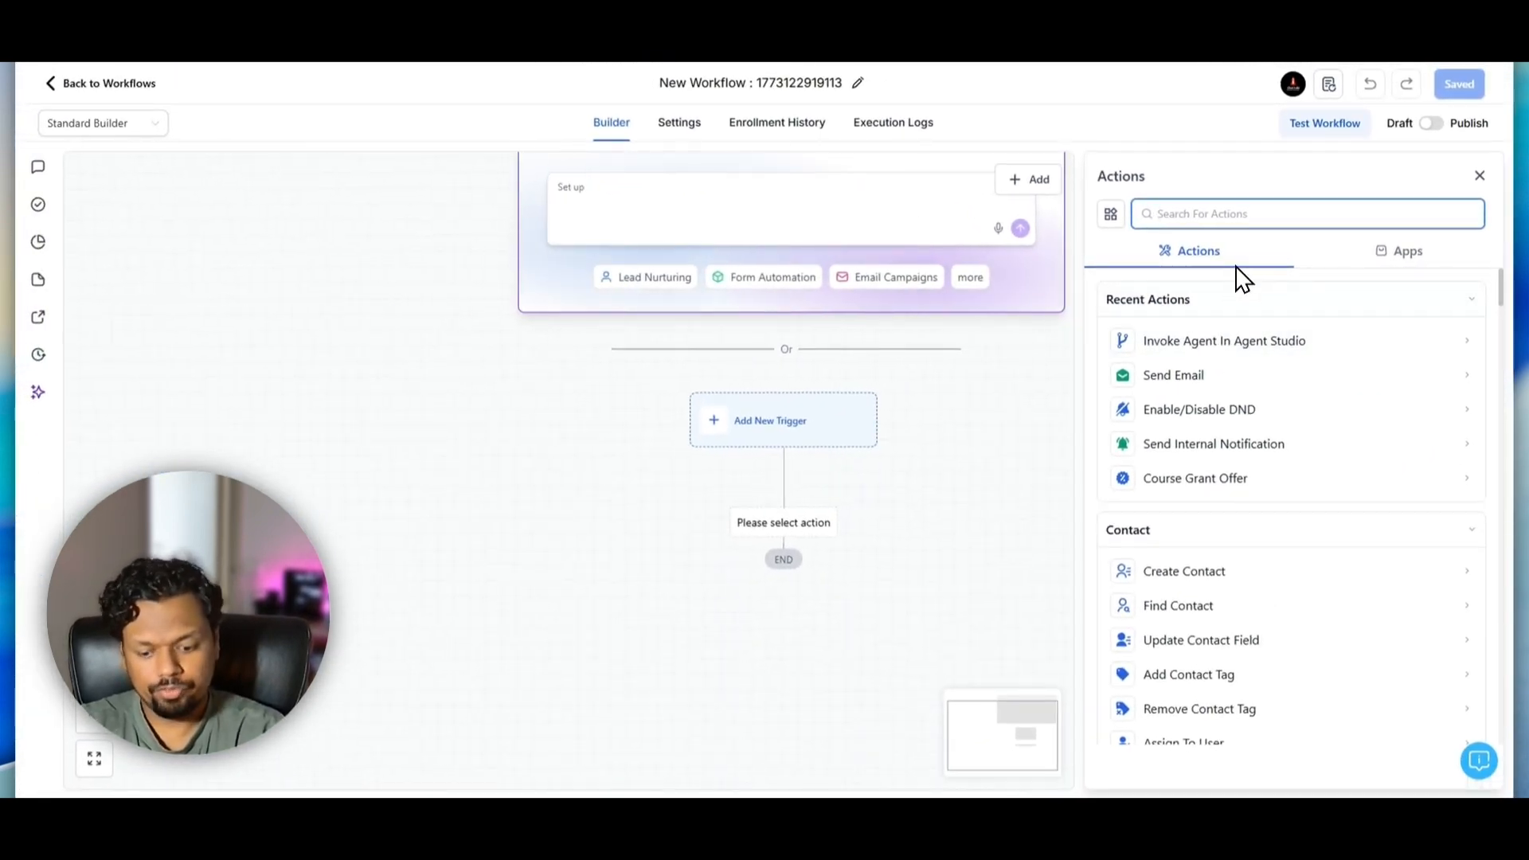
type("outb")
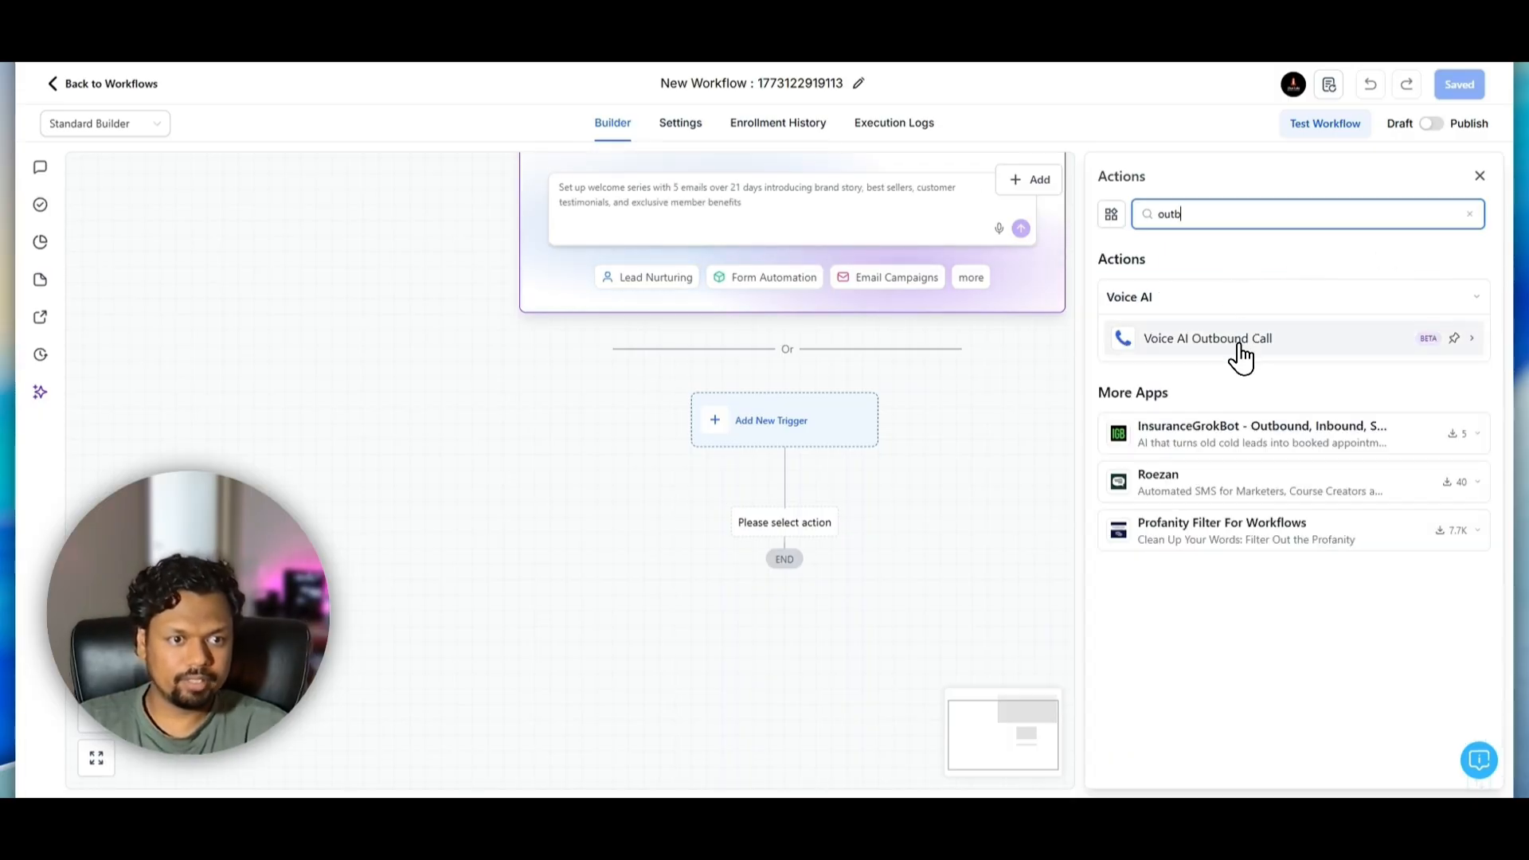
left_click(1226, 343)
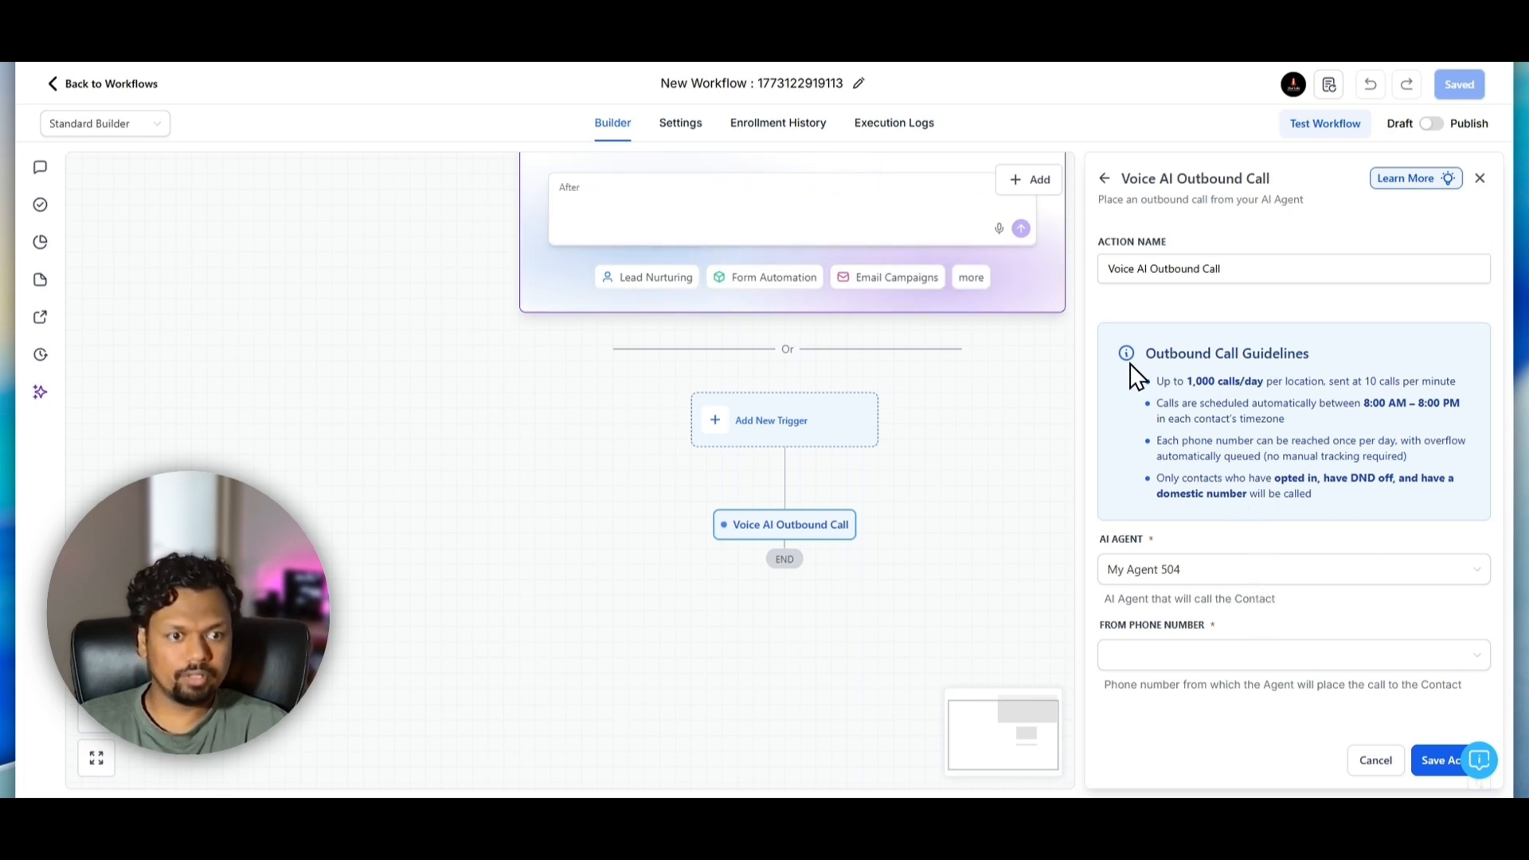
- Review the Outbound Call Guidelines on daily call limits, calling hours, repeat calls per number, and contact eligibility
left_click_drag(1140, 376, 1335, 502)
left_click(1333, 502)
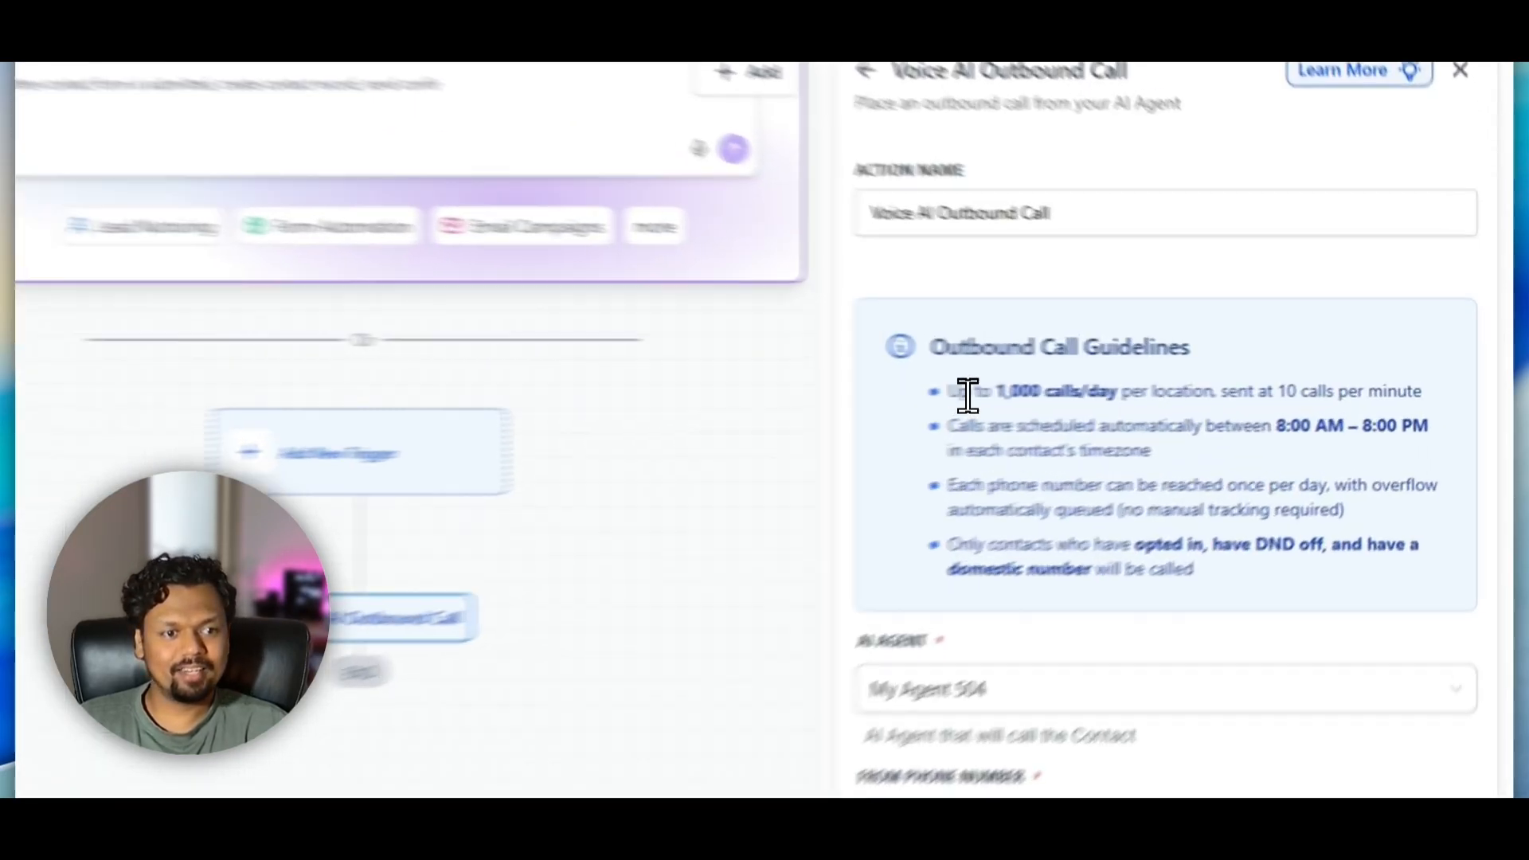
left_click_drag(980, 391, 1036, 391)
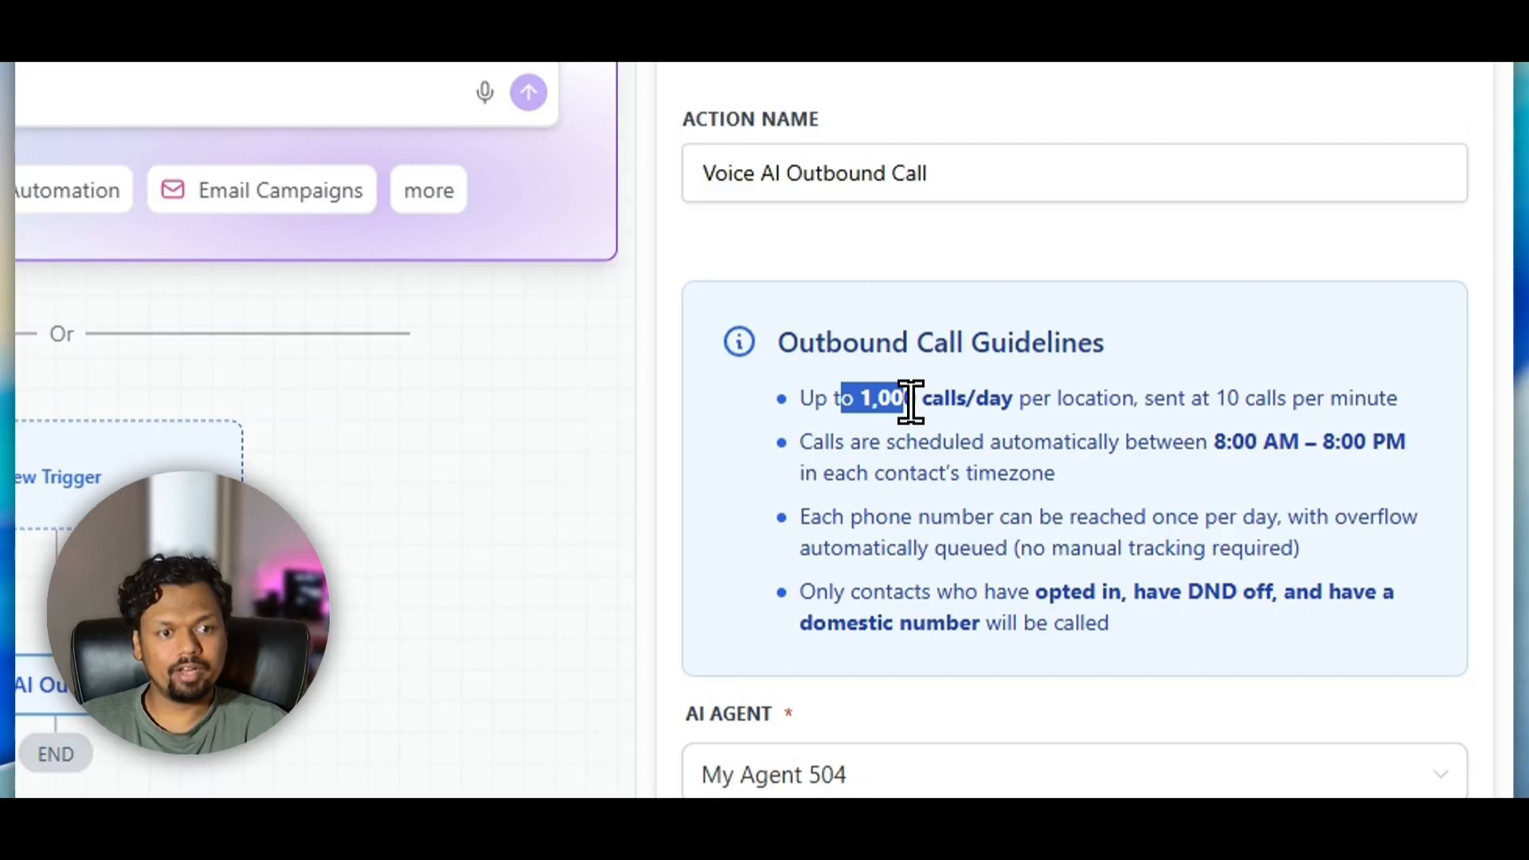
left_click(876, 407)
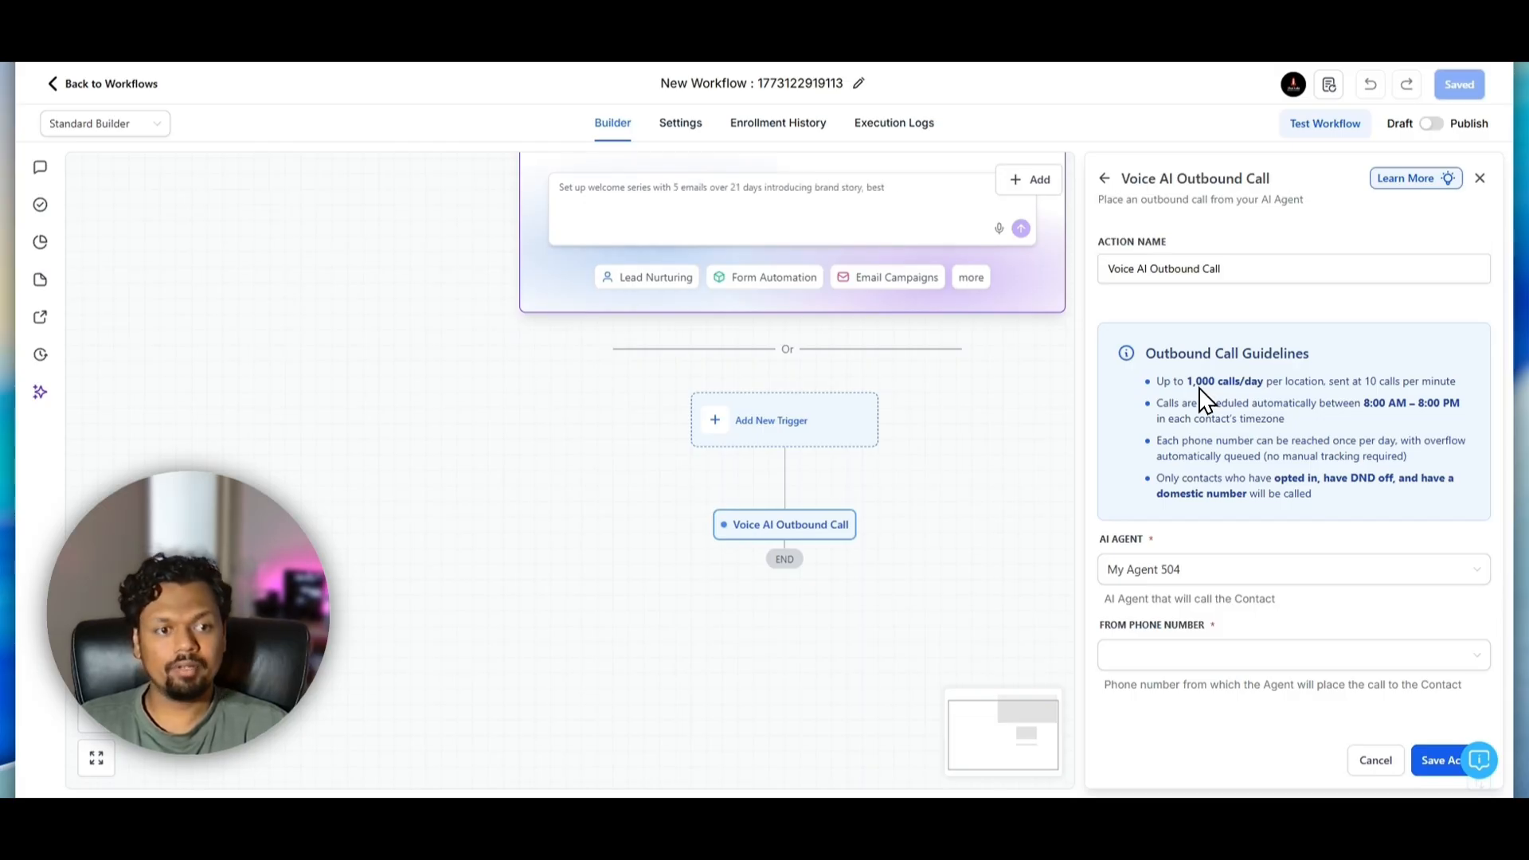
left_click_drag(1186, 382, 1213, 382)
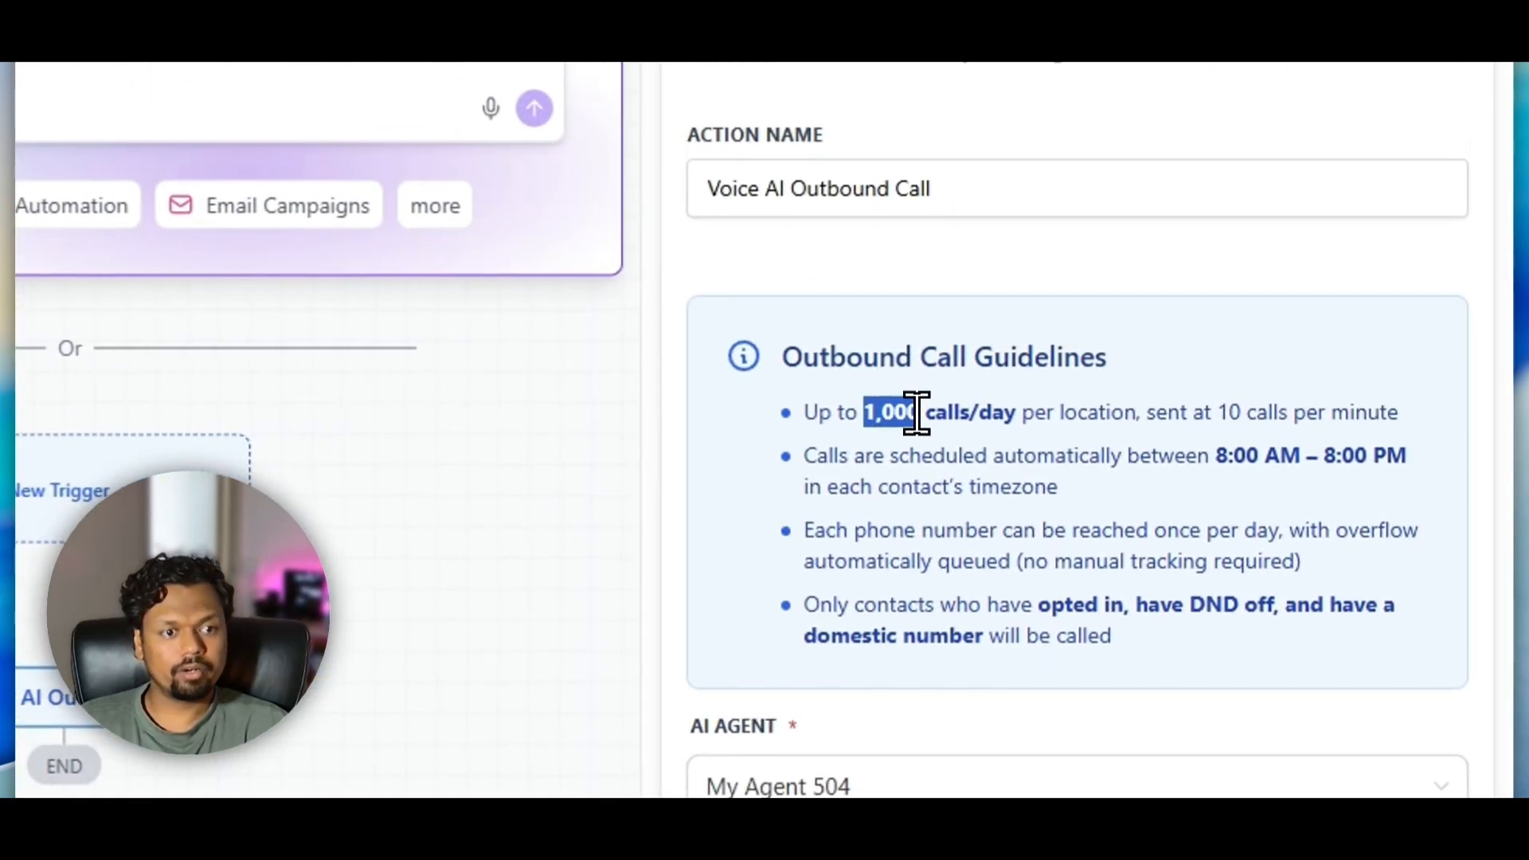
left_click(916, 413)
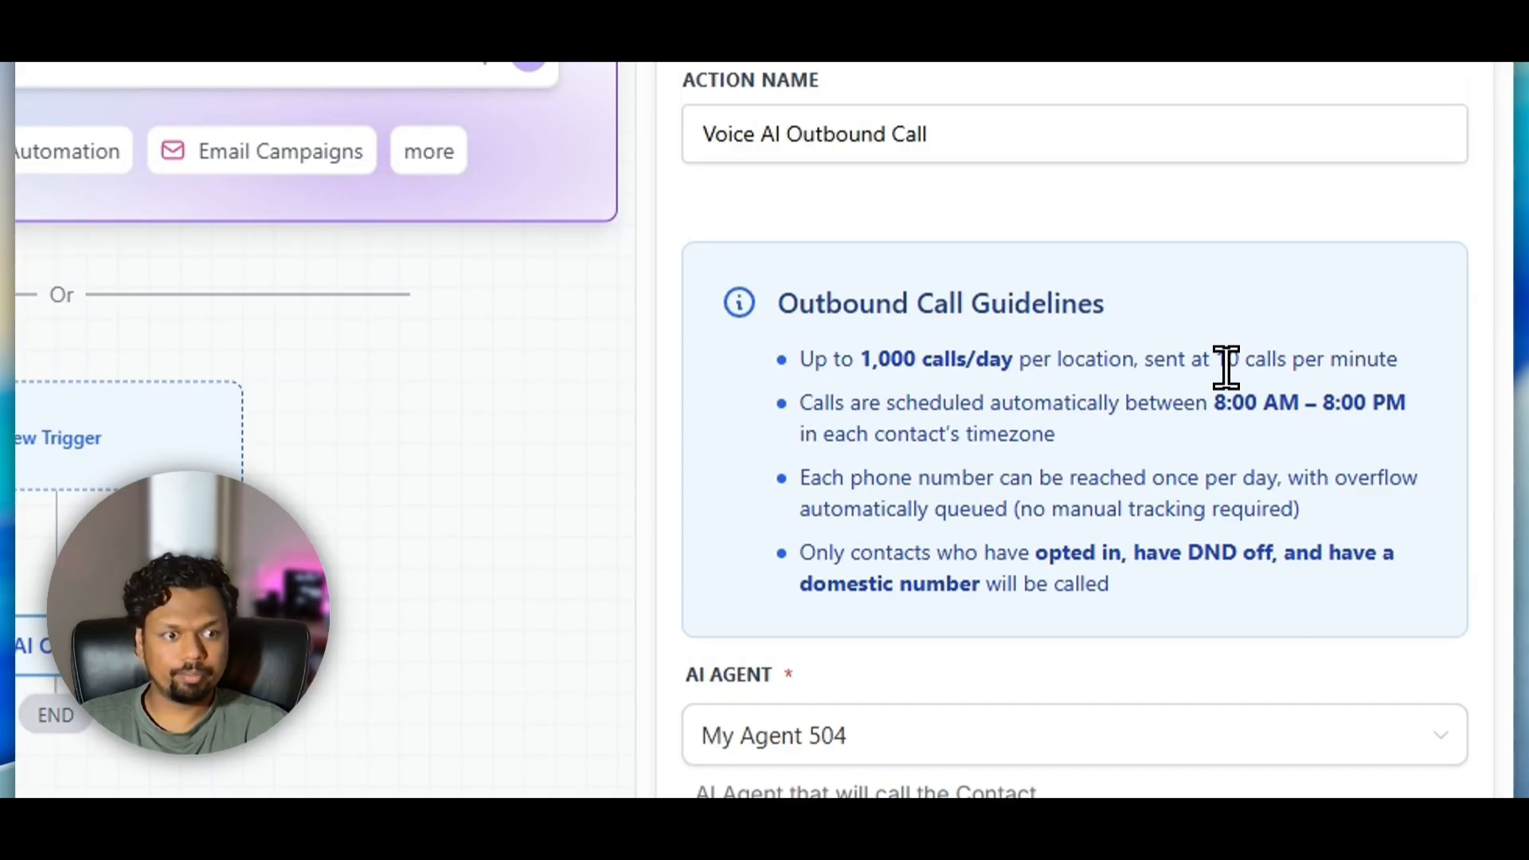
left_click_drag(1209, 402, 1406, 369)
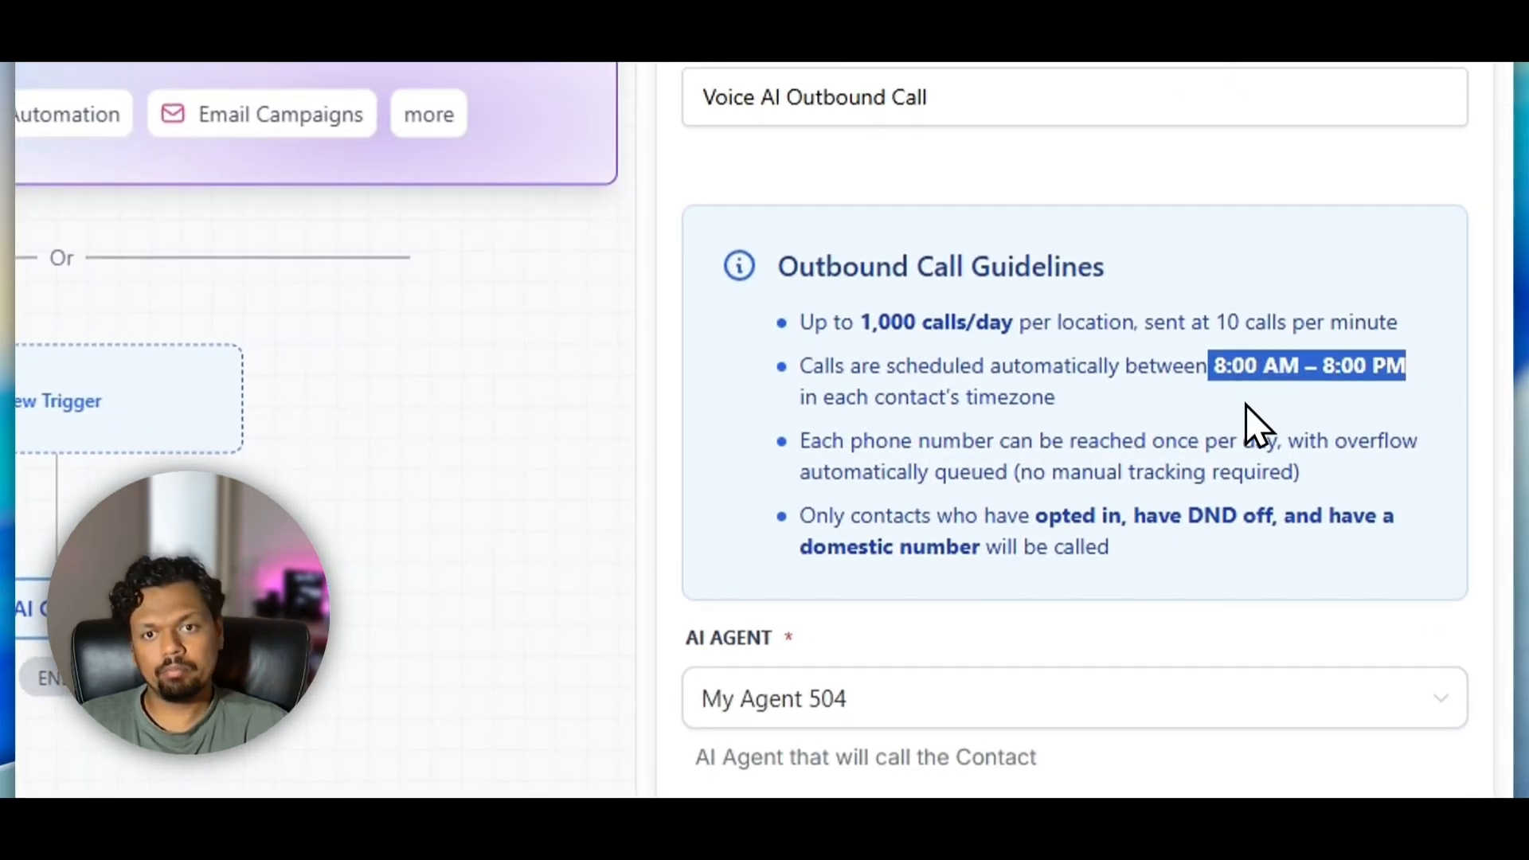
left_click(1235, 405)
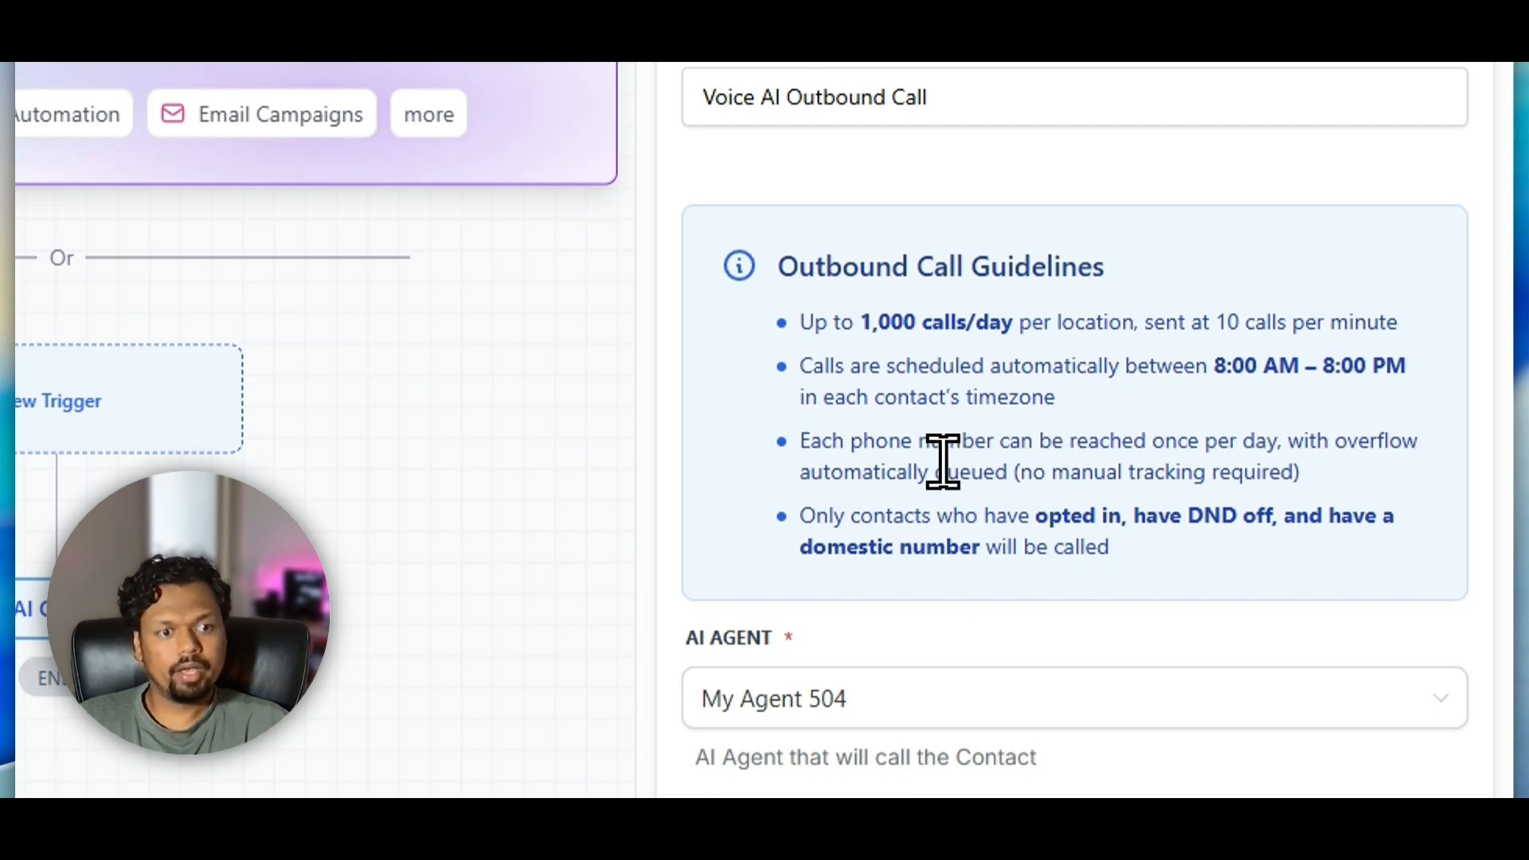
left_click_drag(876, 442, 1282, 449)
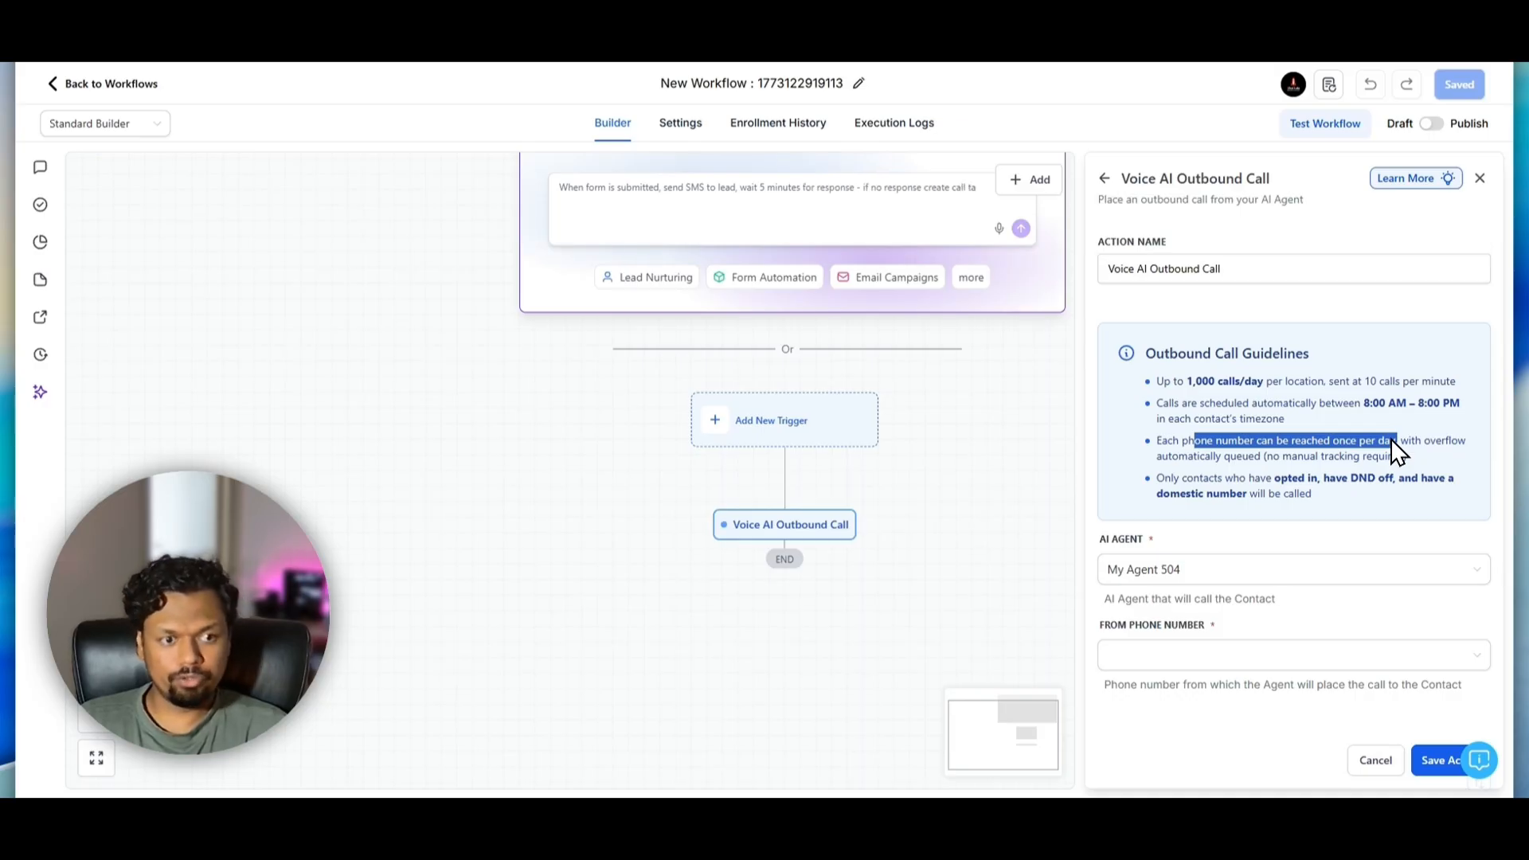
left_click(1412, 444)
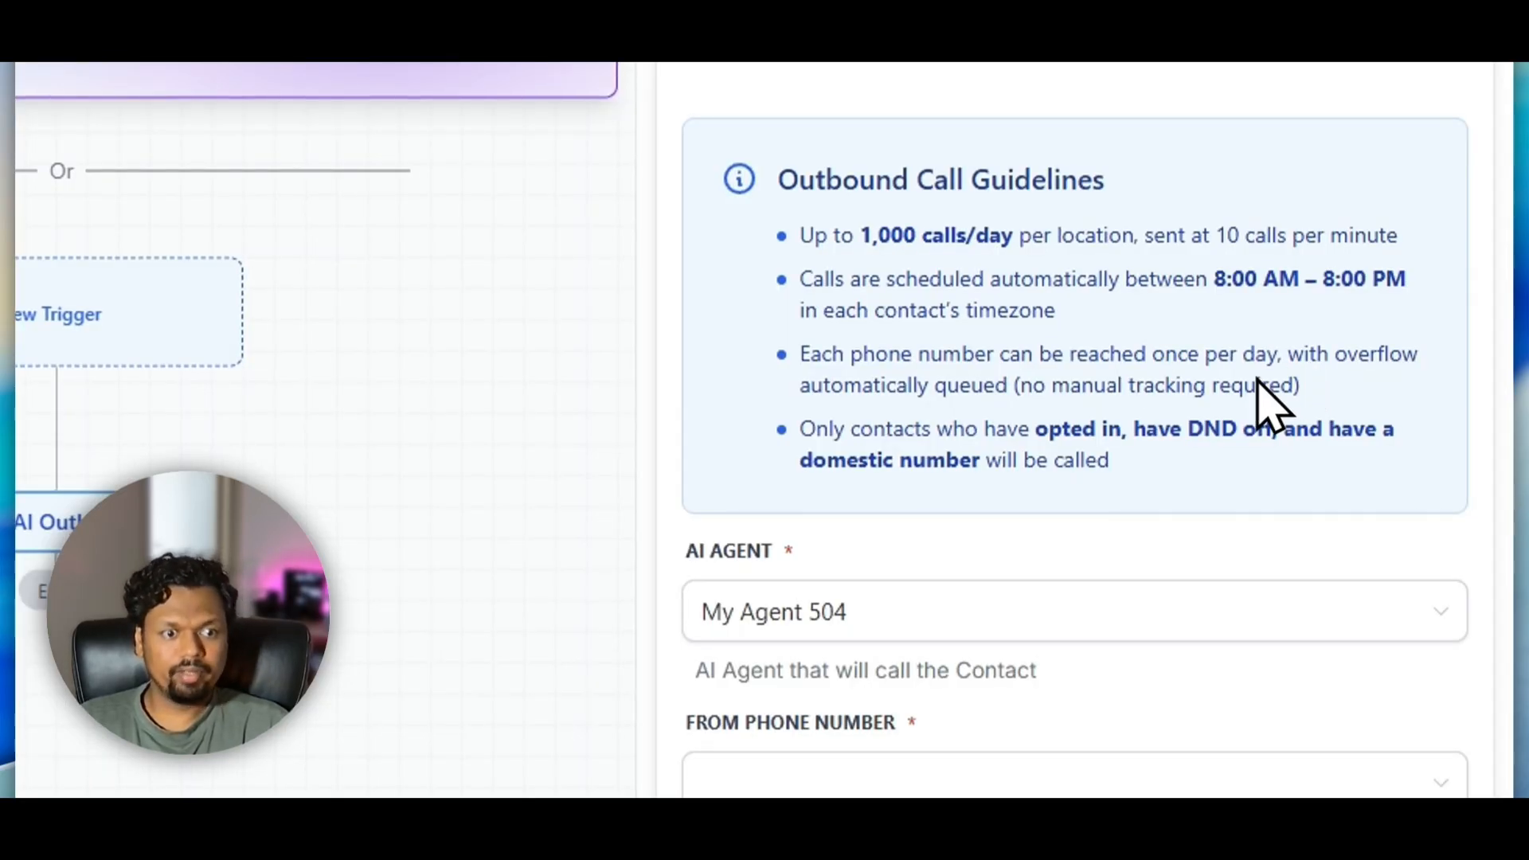
left_click_drag(829, 430, 1325, 495)
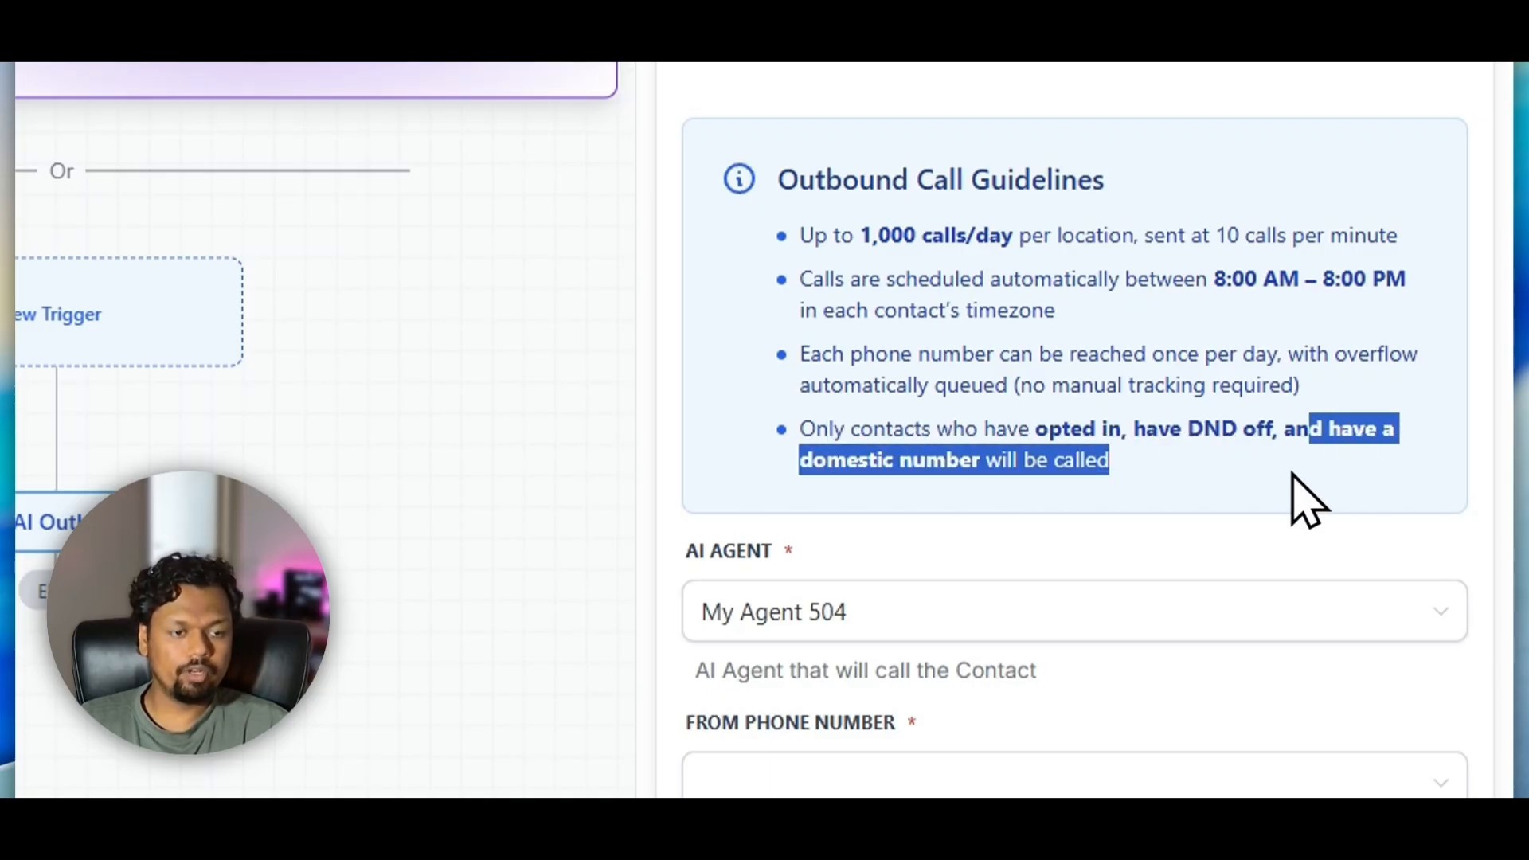
left_click(1210, 481)
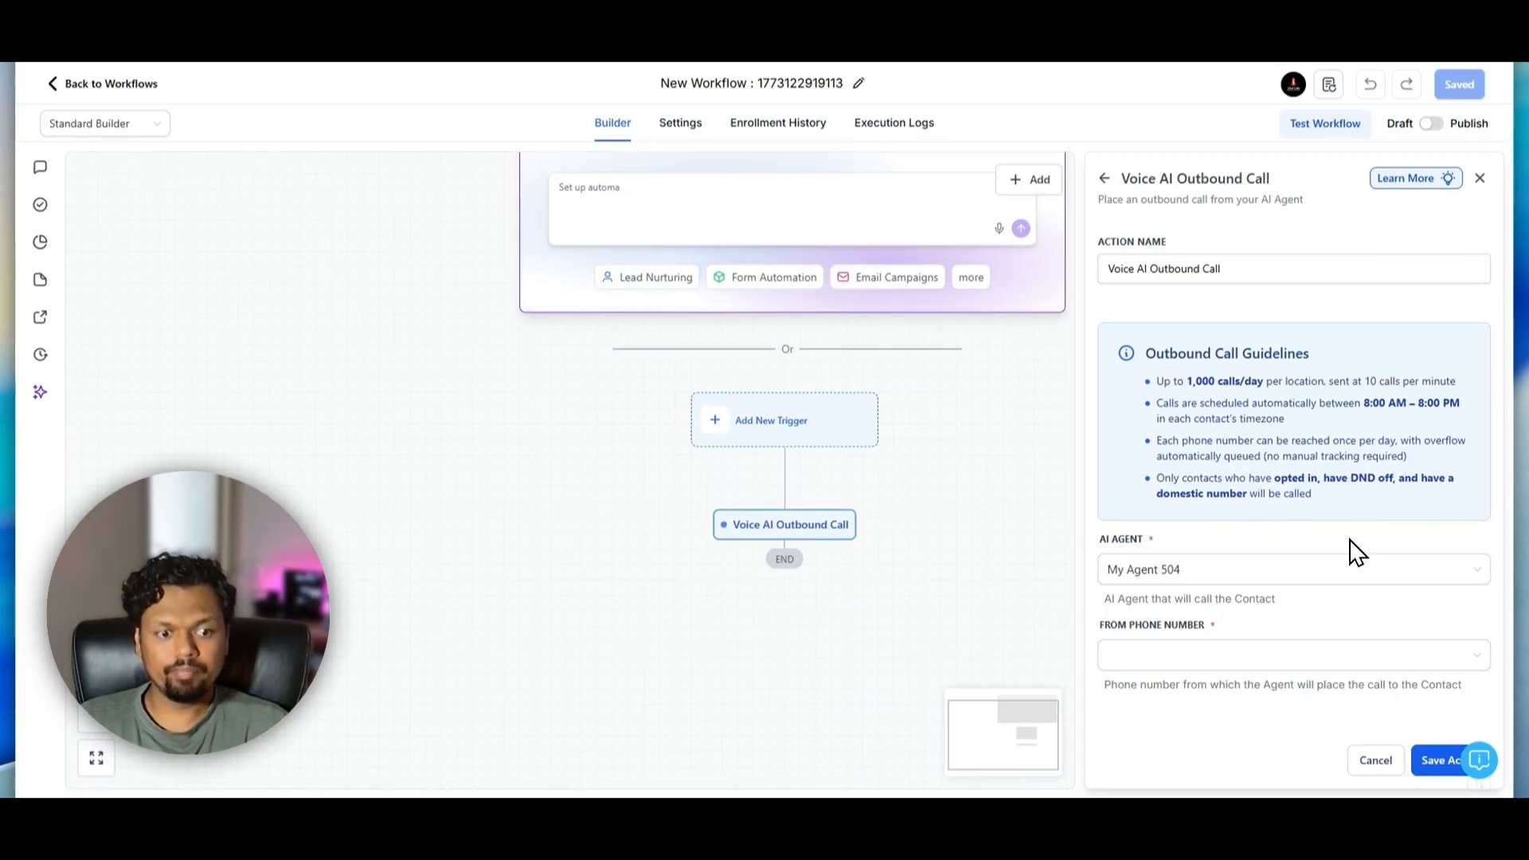
- Choose the second listed number as the outbound call's From Phone Number and save the action
left_click(1251, 658)
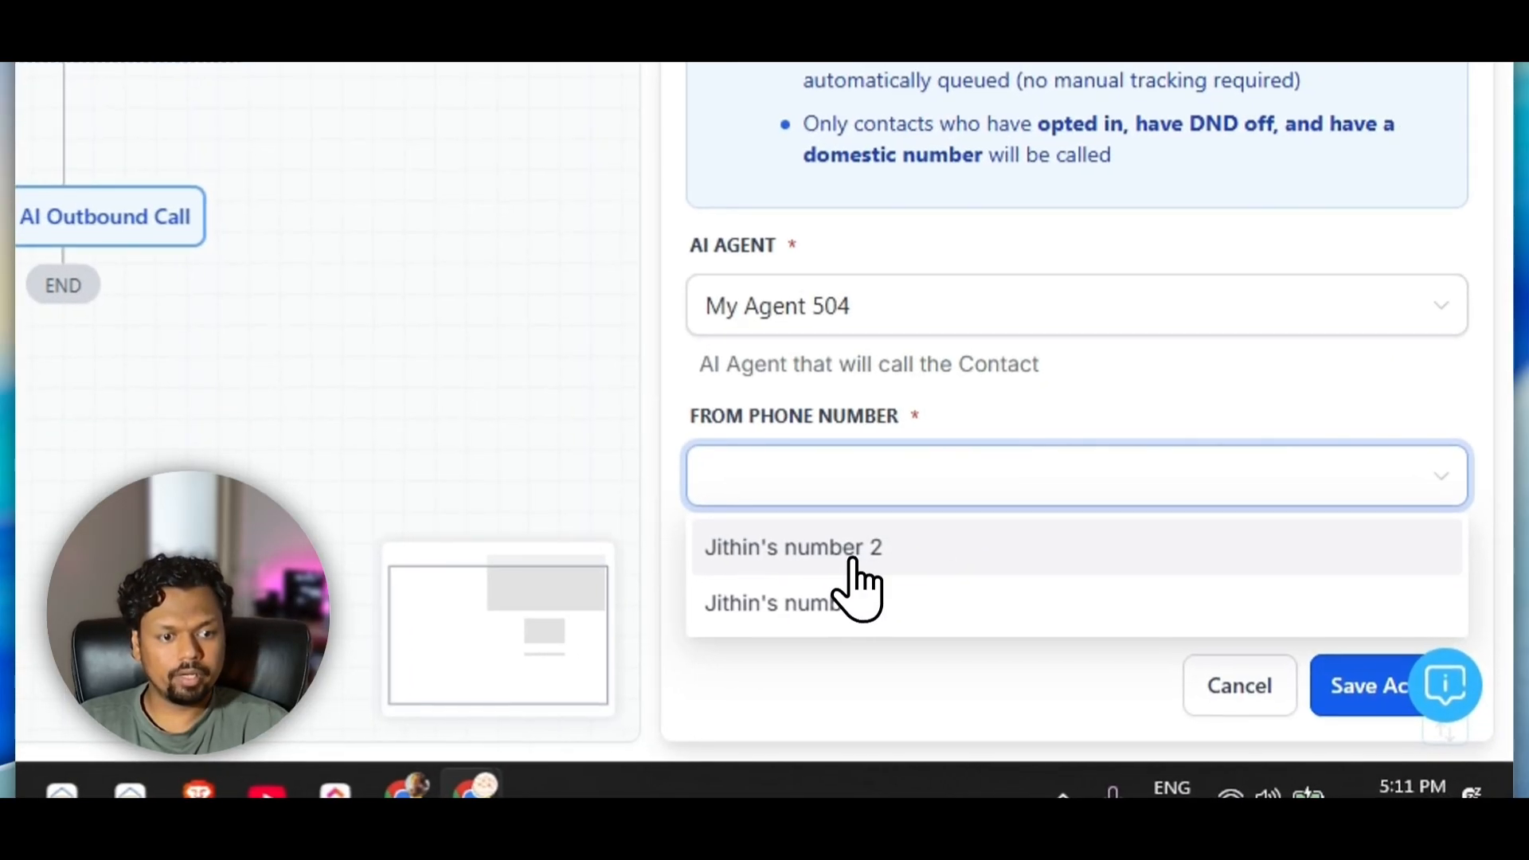
left_click(828, 602)
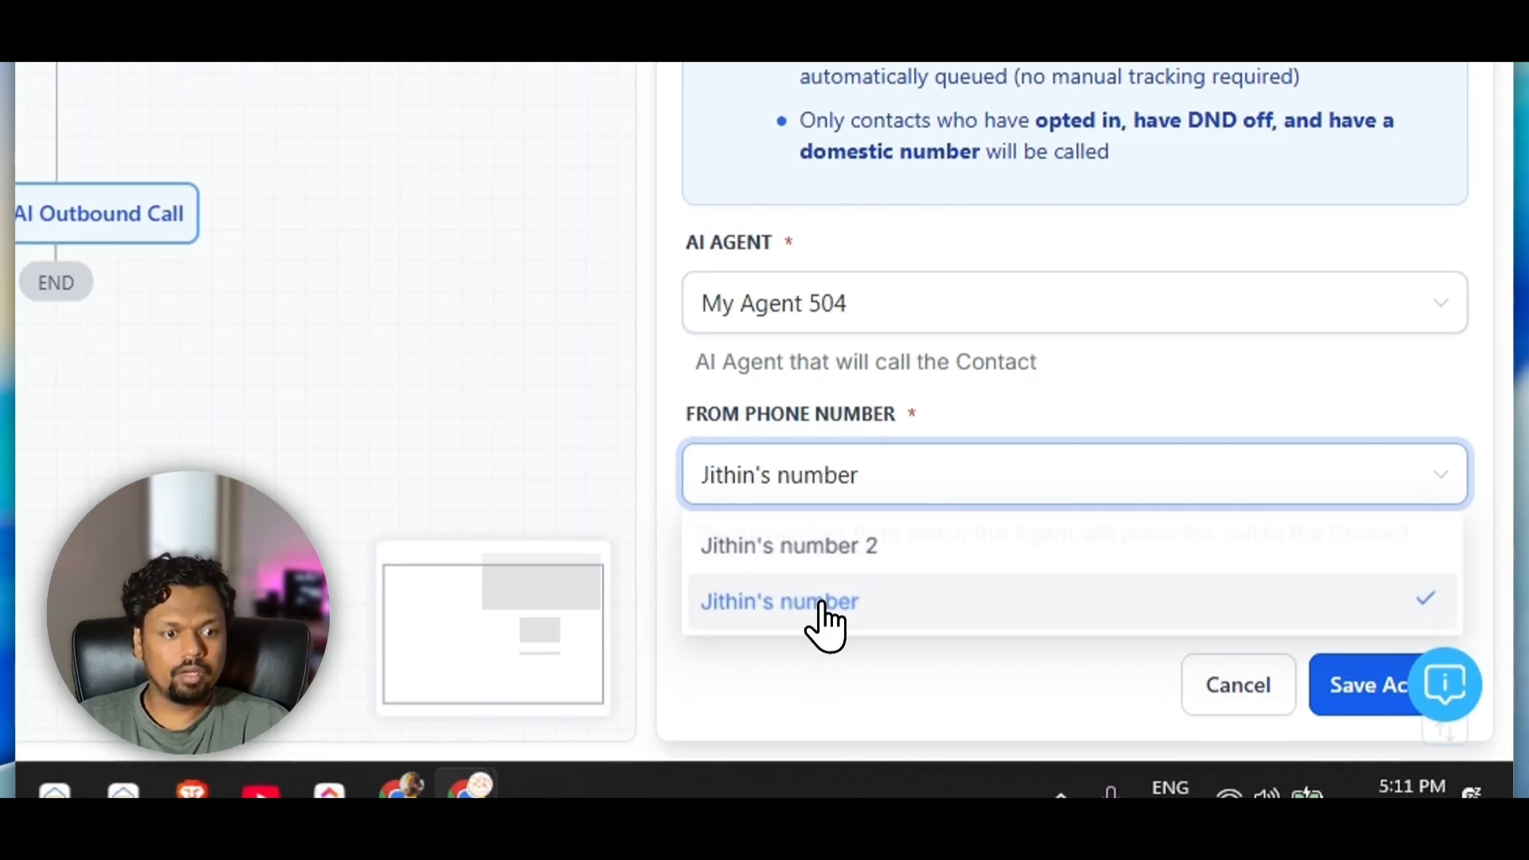
left_click(1364, 699)
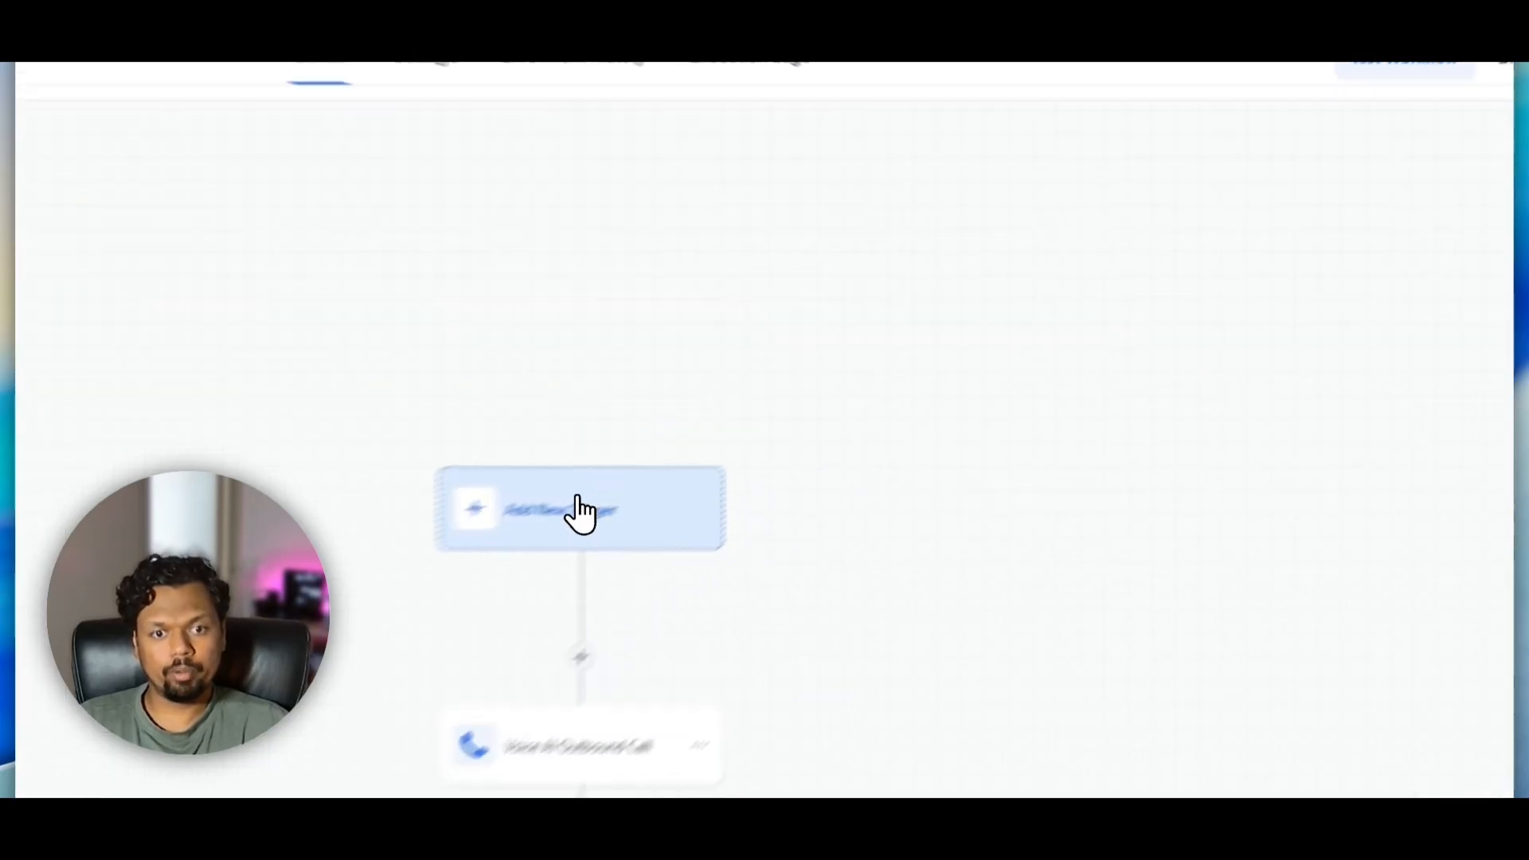
- Add an Appointment Status trigger filtered to appointment status "confirmed" and save it
left_click(783, 422)
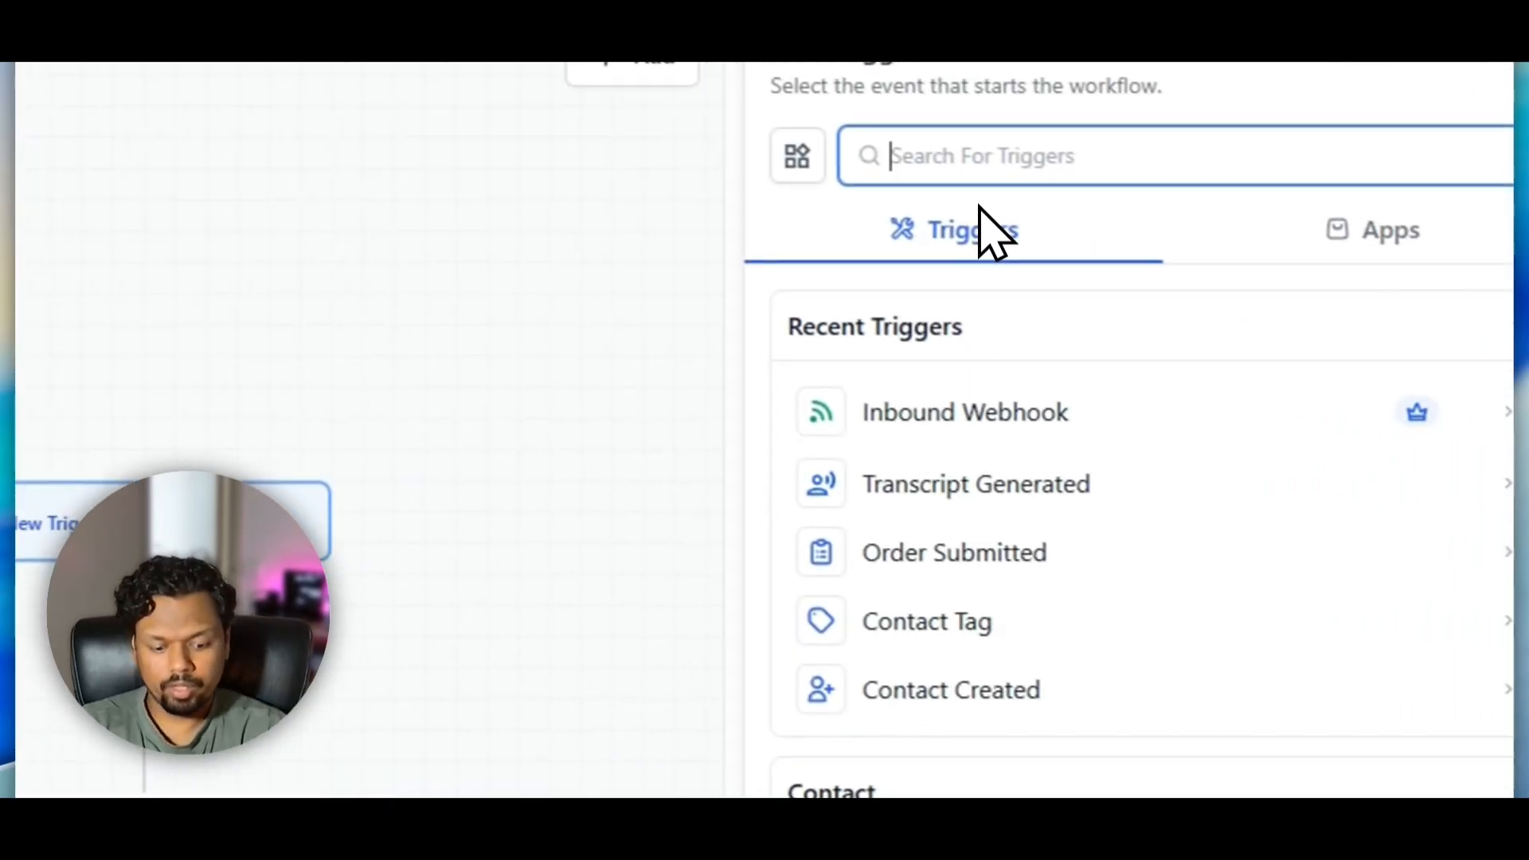
type("appo")
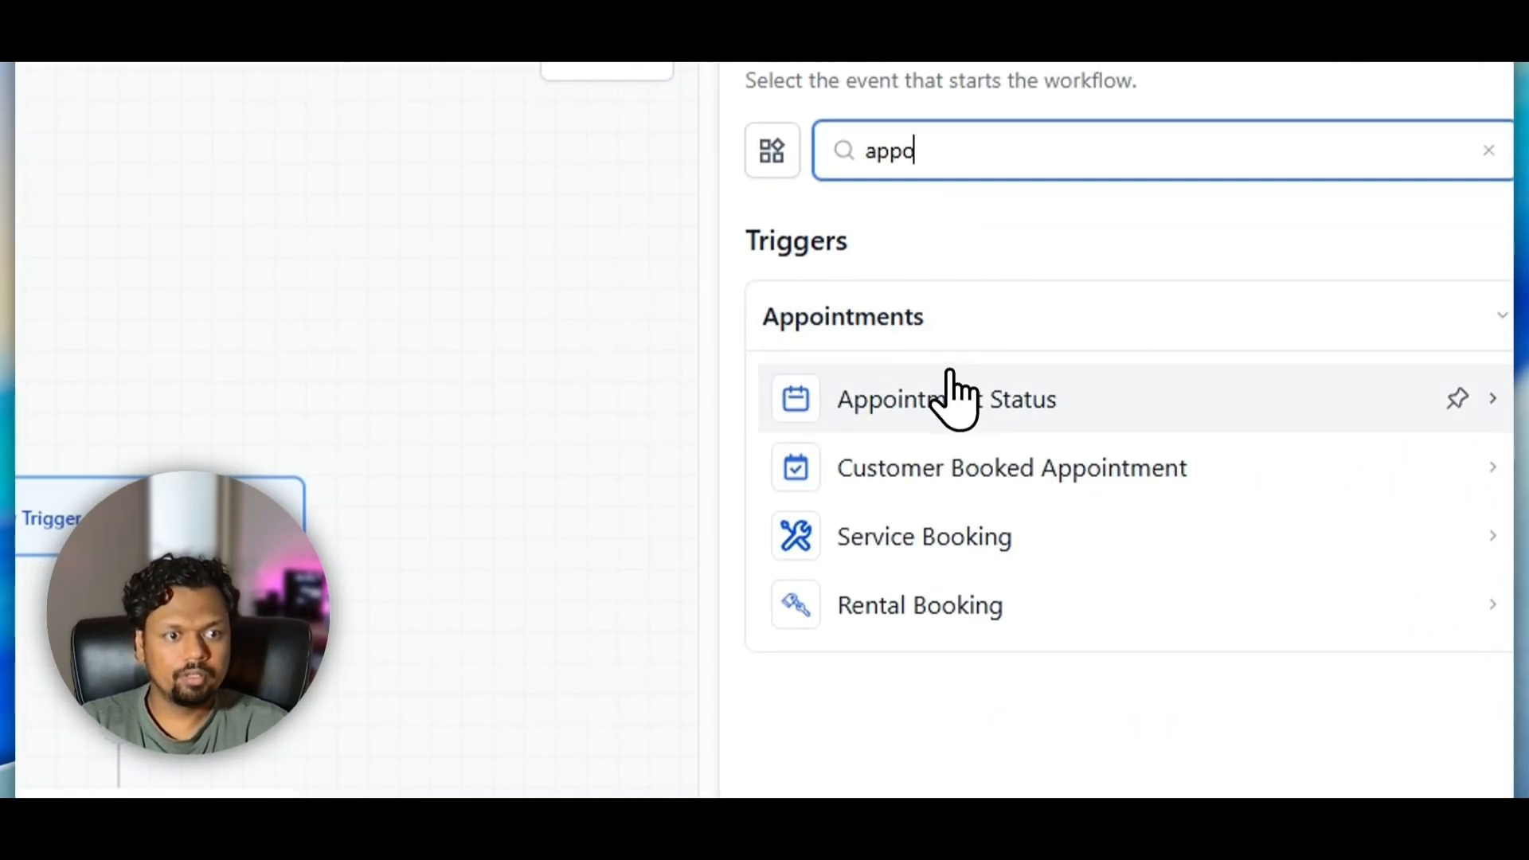
left_click(955, 399)
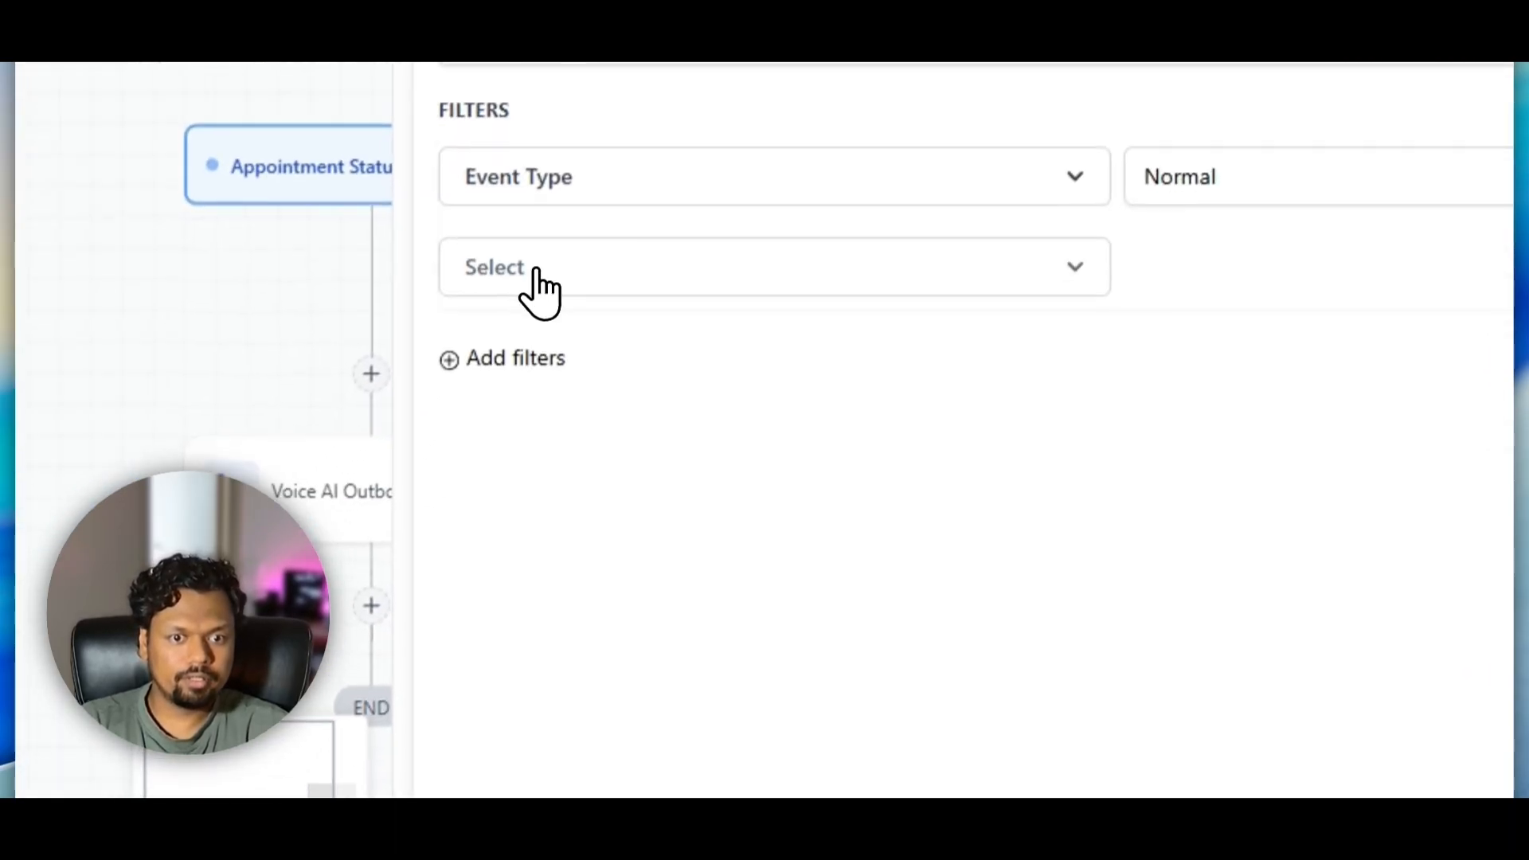
left_click(540, 294)
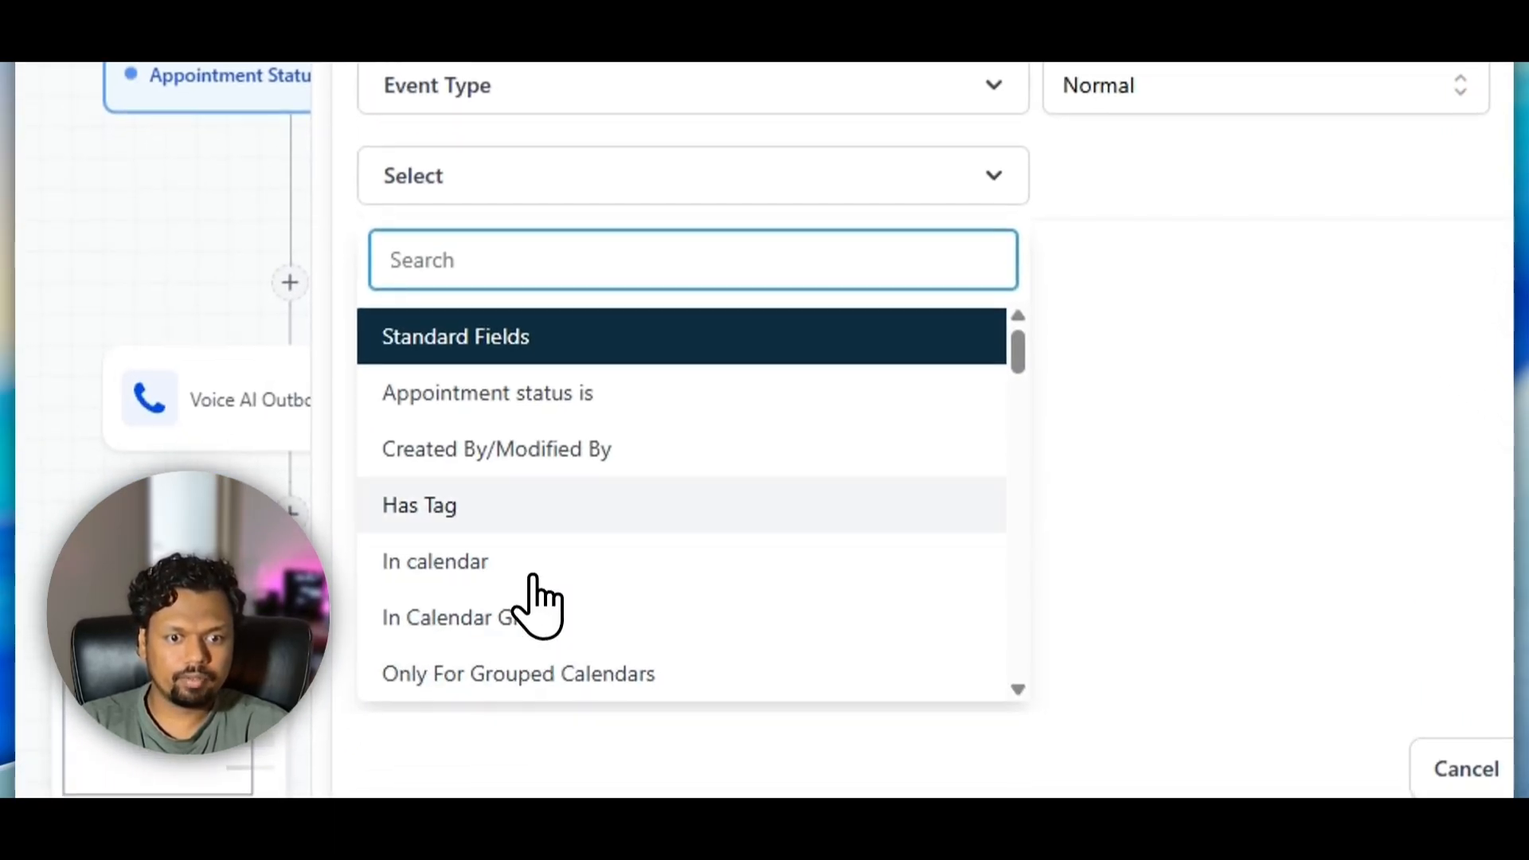
left_click(517, 402)
left_click(1139, 199)
left_click(955, 396)
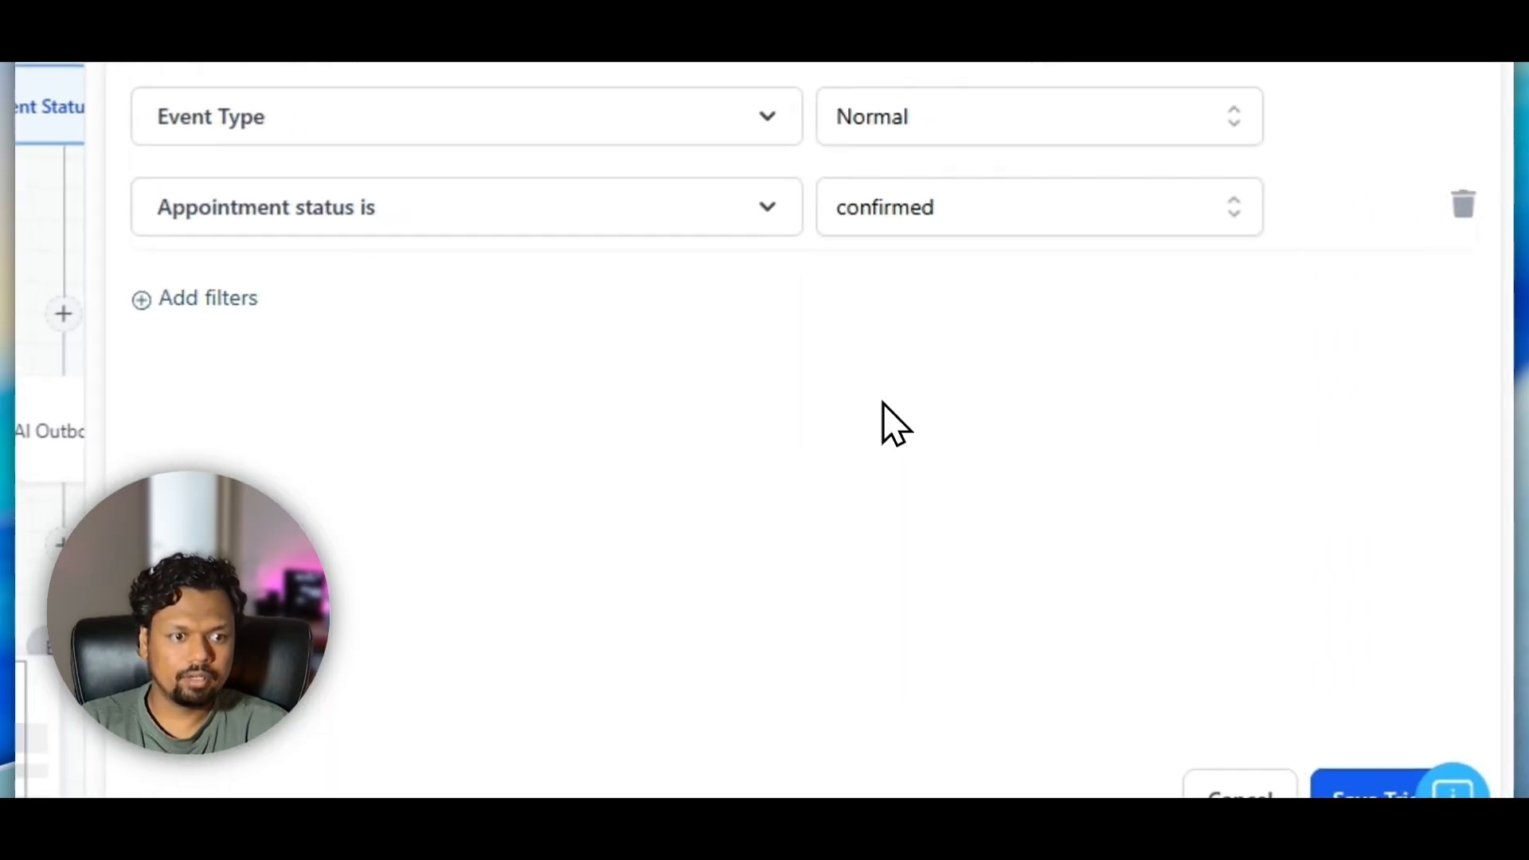
left_click(1438, 789)
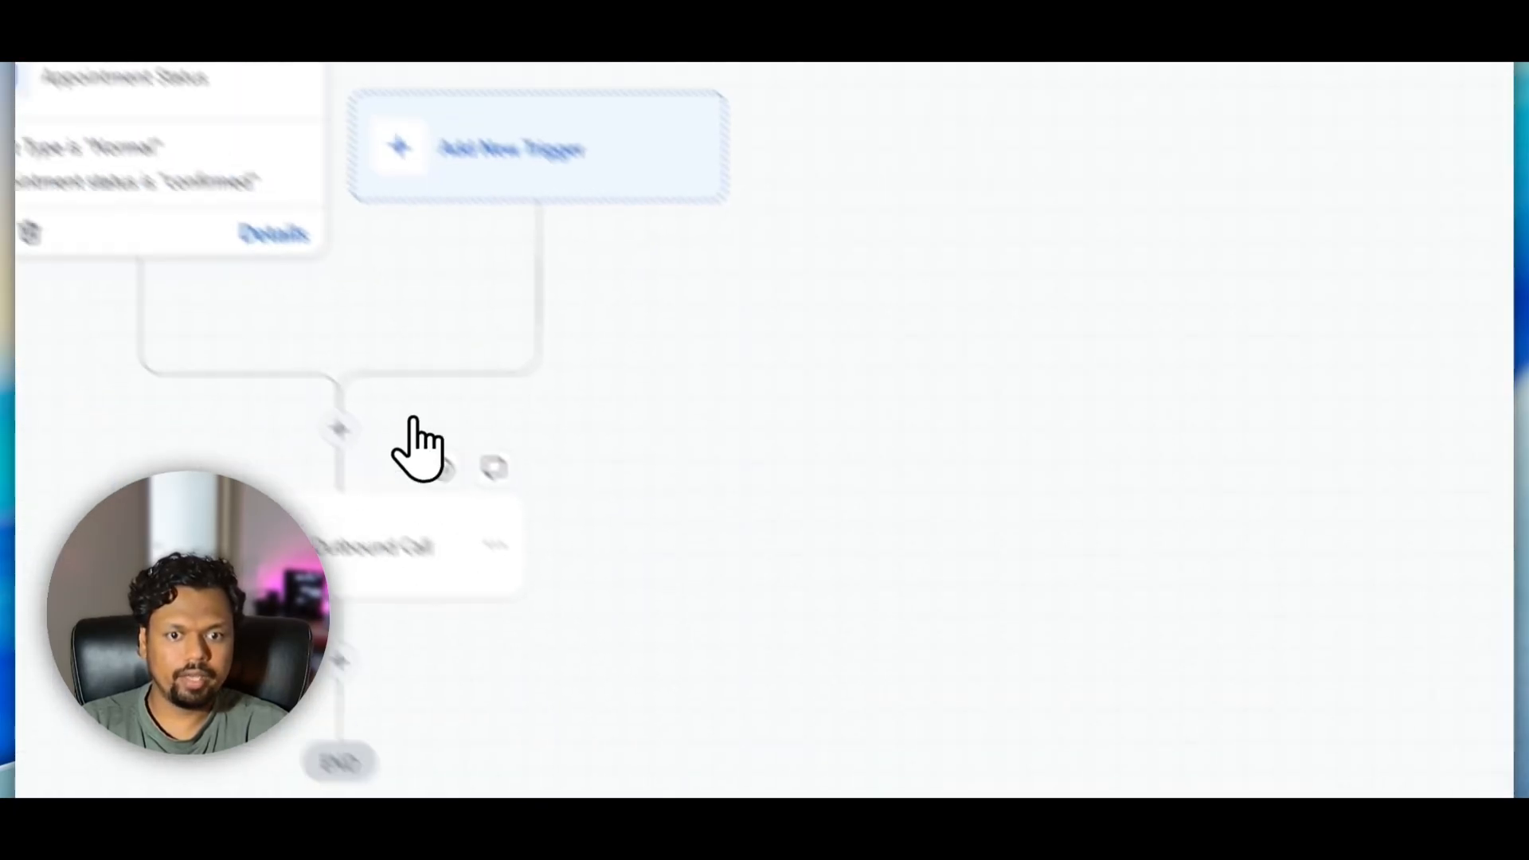
- Insert a Wait action directly before the Voice AI Outbound Call
left_click(340, 429)
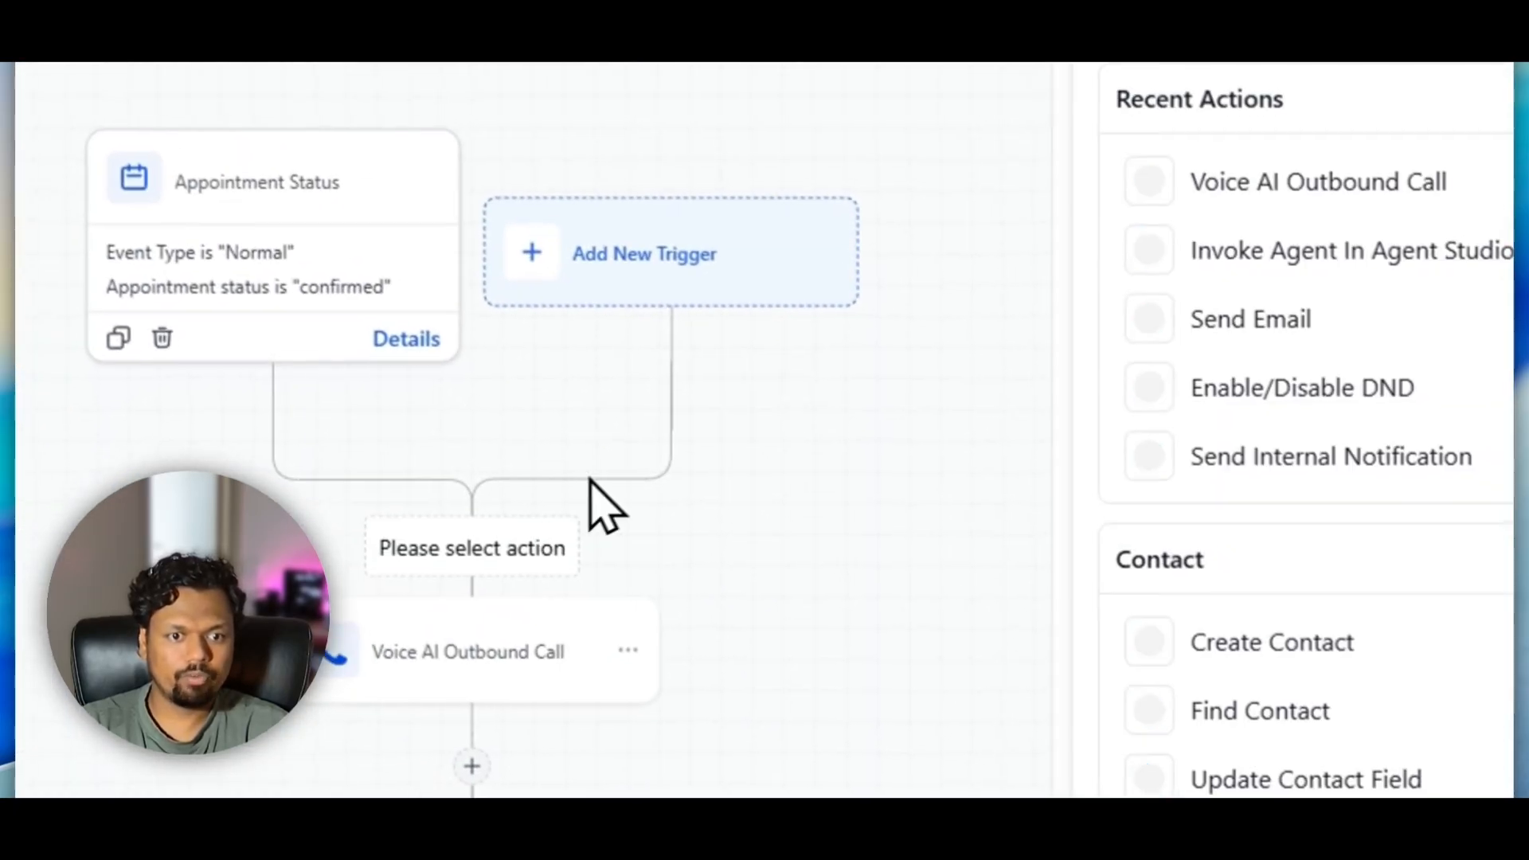
left_click(1040, 174)
type("wait")
left_click(1024, 470)
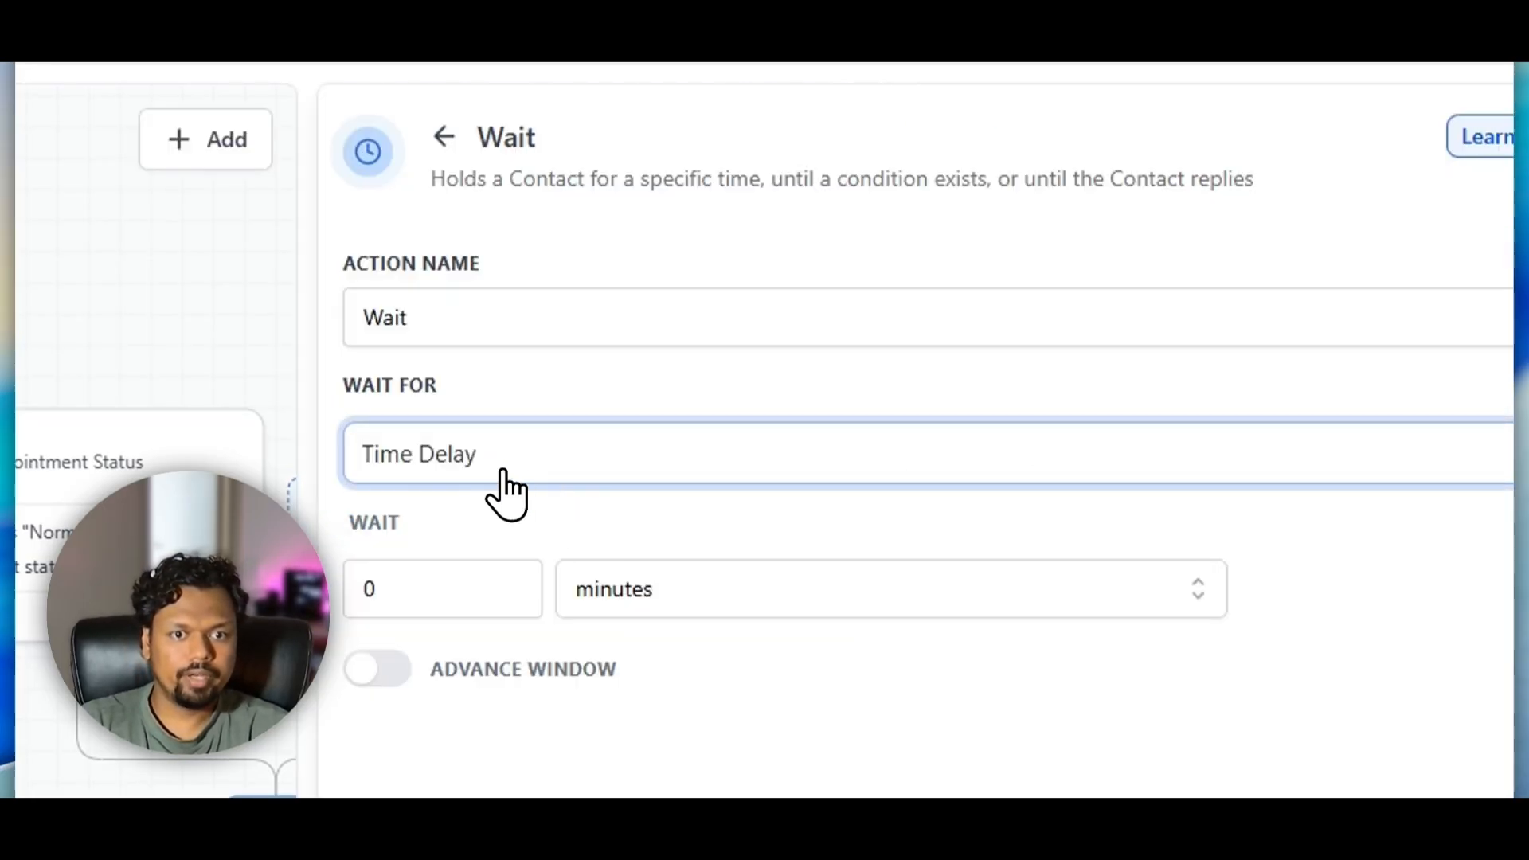
- Set the wait until 5 minutes before Event / Appointment time, skip outbound communication actions if already past, and save the action and workflow
left_click(468, 461)
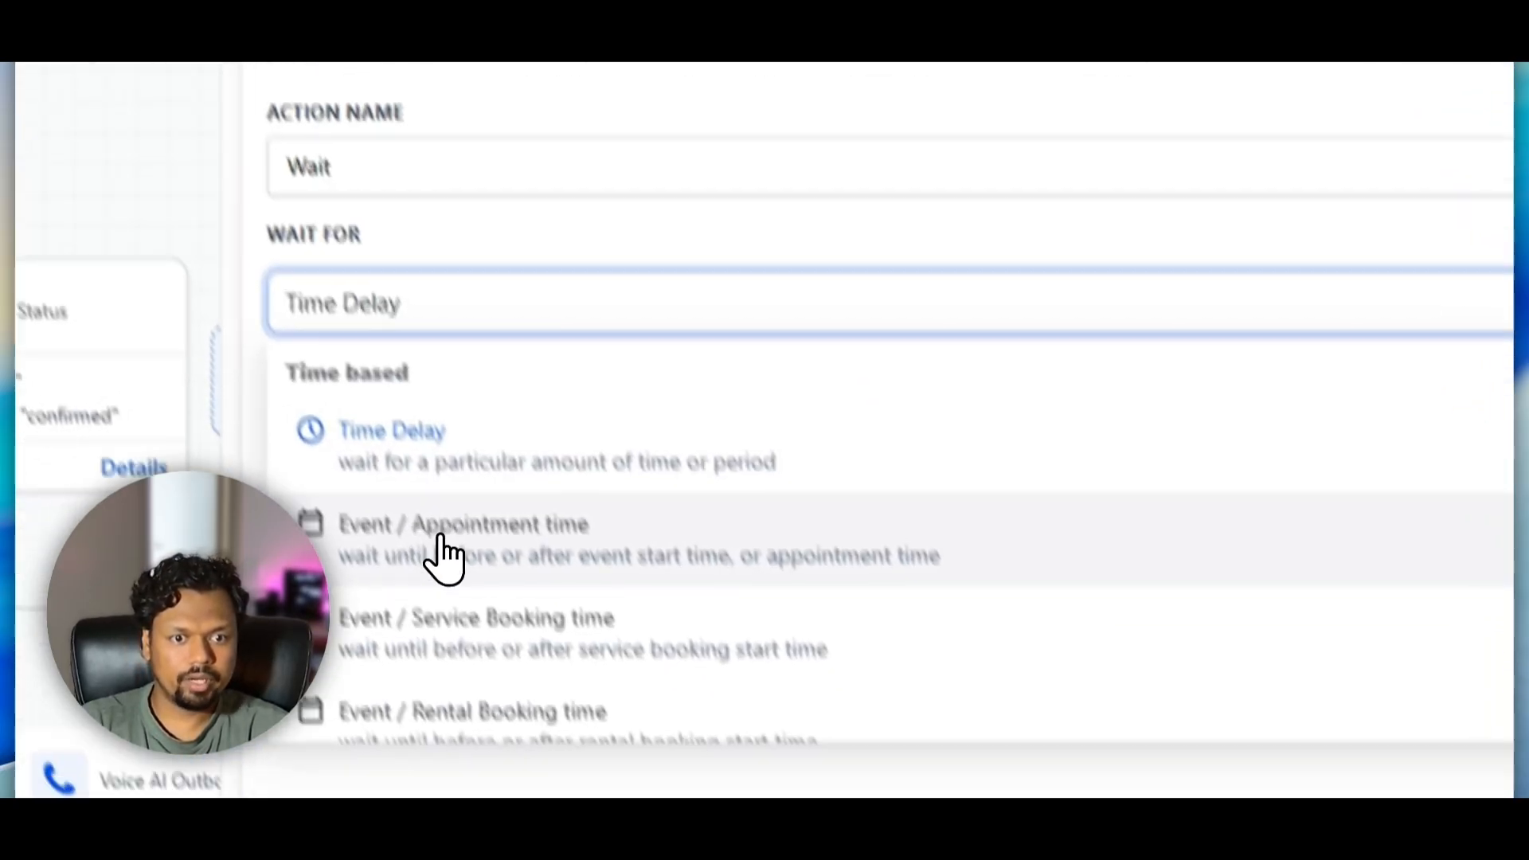
left_click(443, 557)
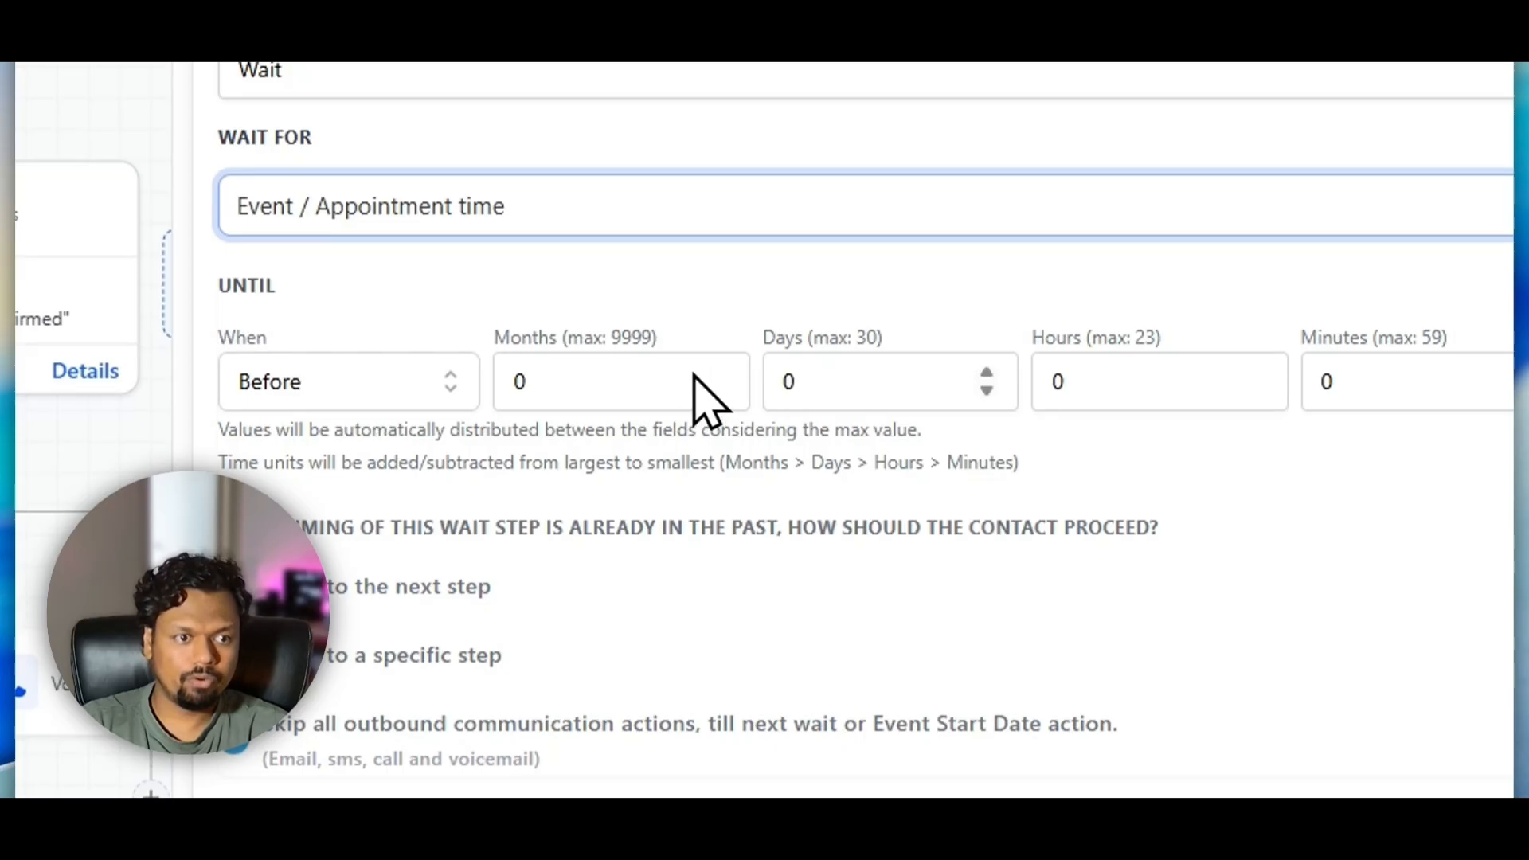
double_click(1310, 389)
type("5")
left_click(1266, 570)
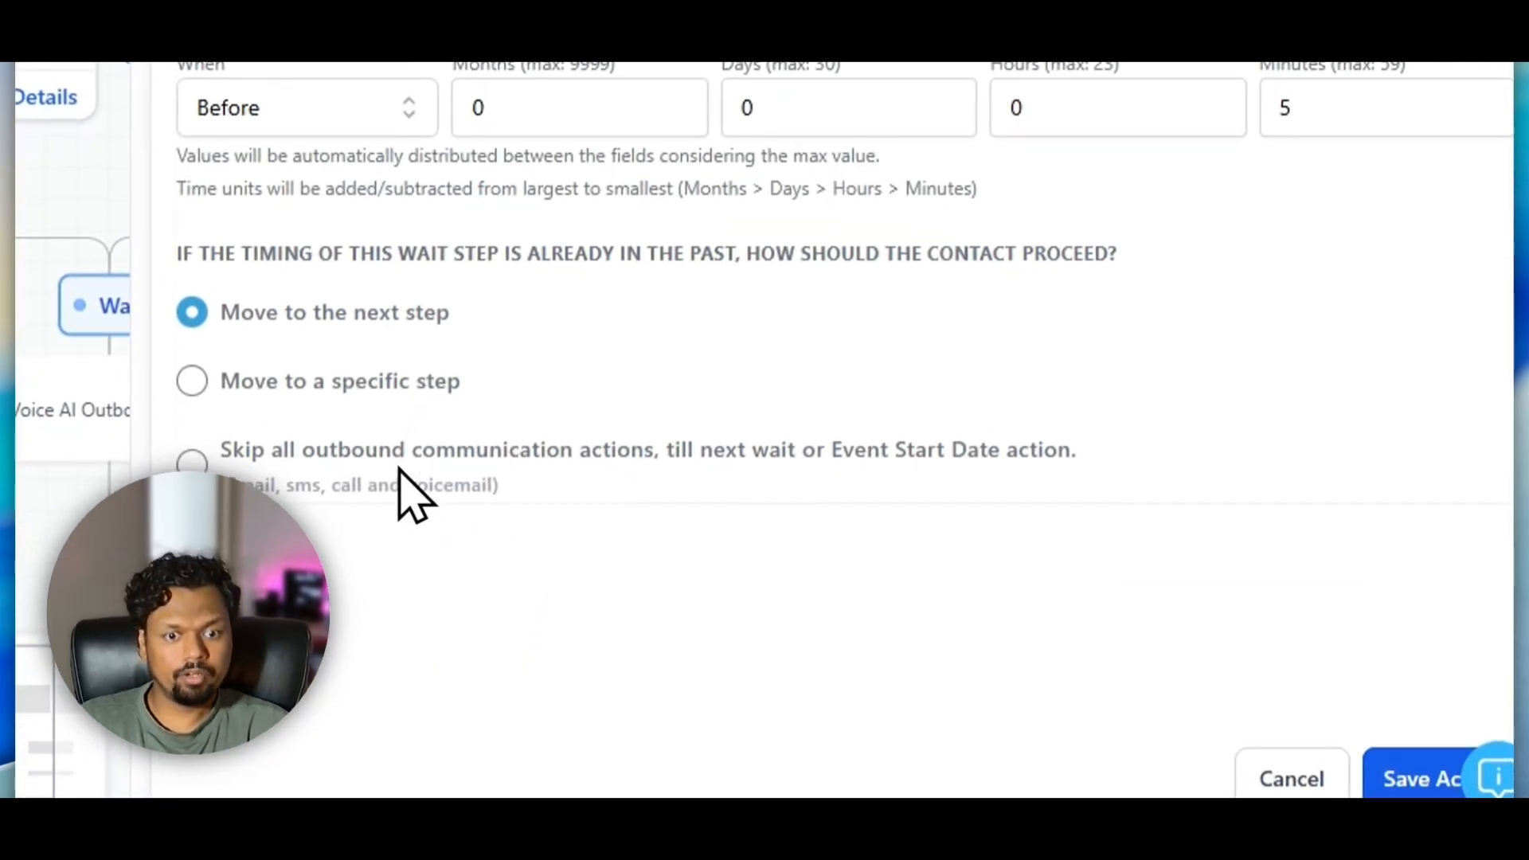
left_click(192, 462)
left_click(1338, 683)
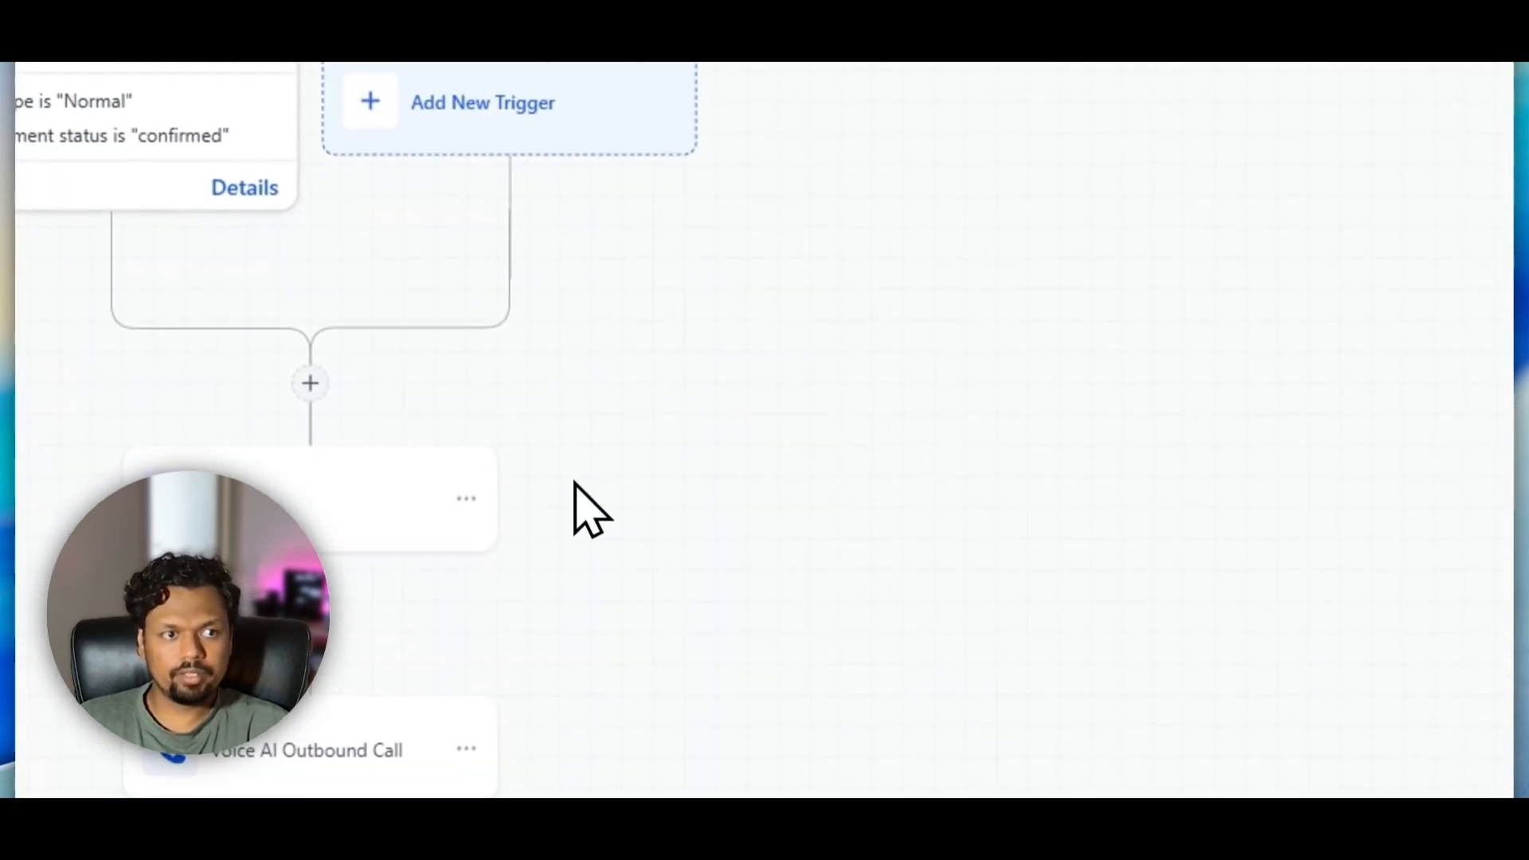
left_click(1423, 155)
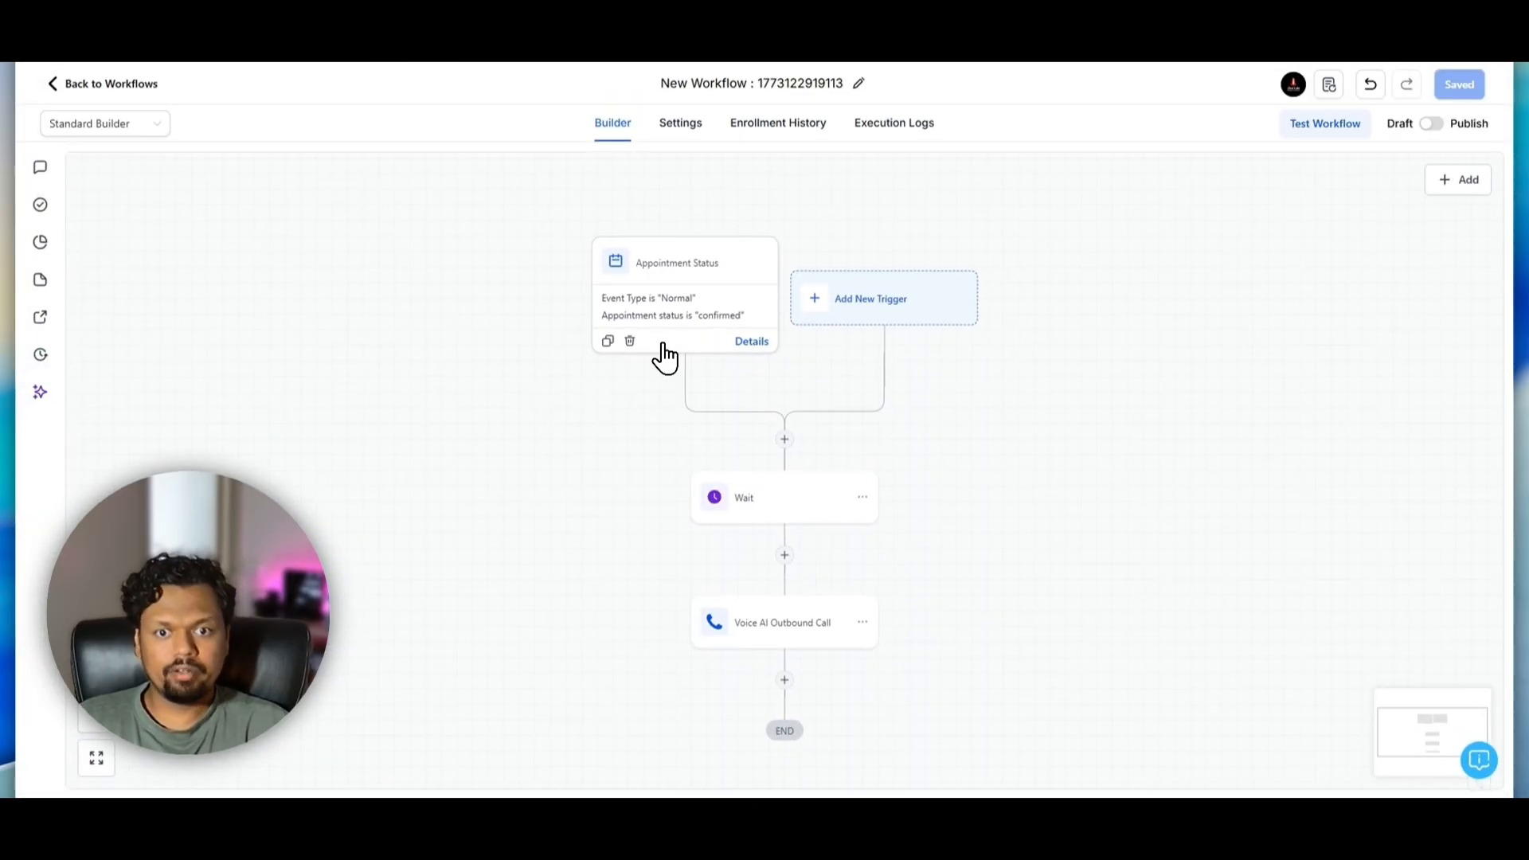
- Delete the Appointment Status trigger from the workflow
left_click(629, 341)
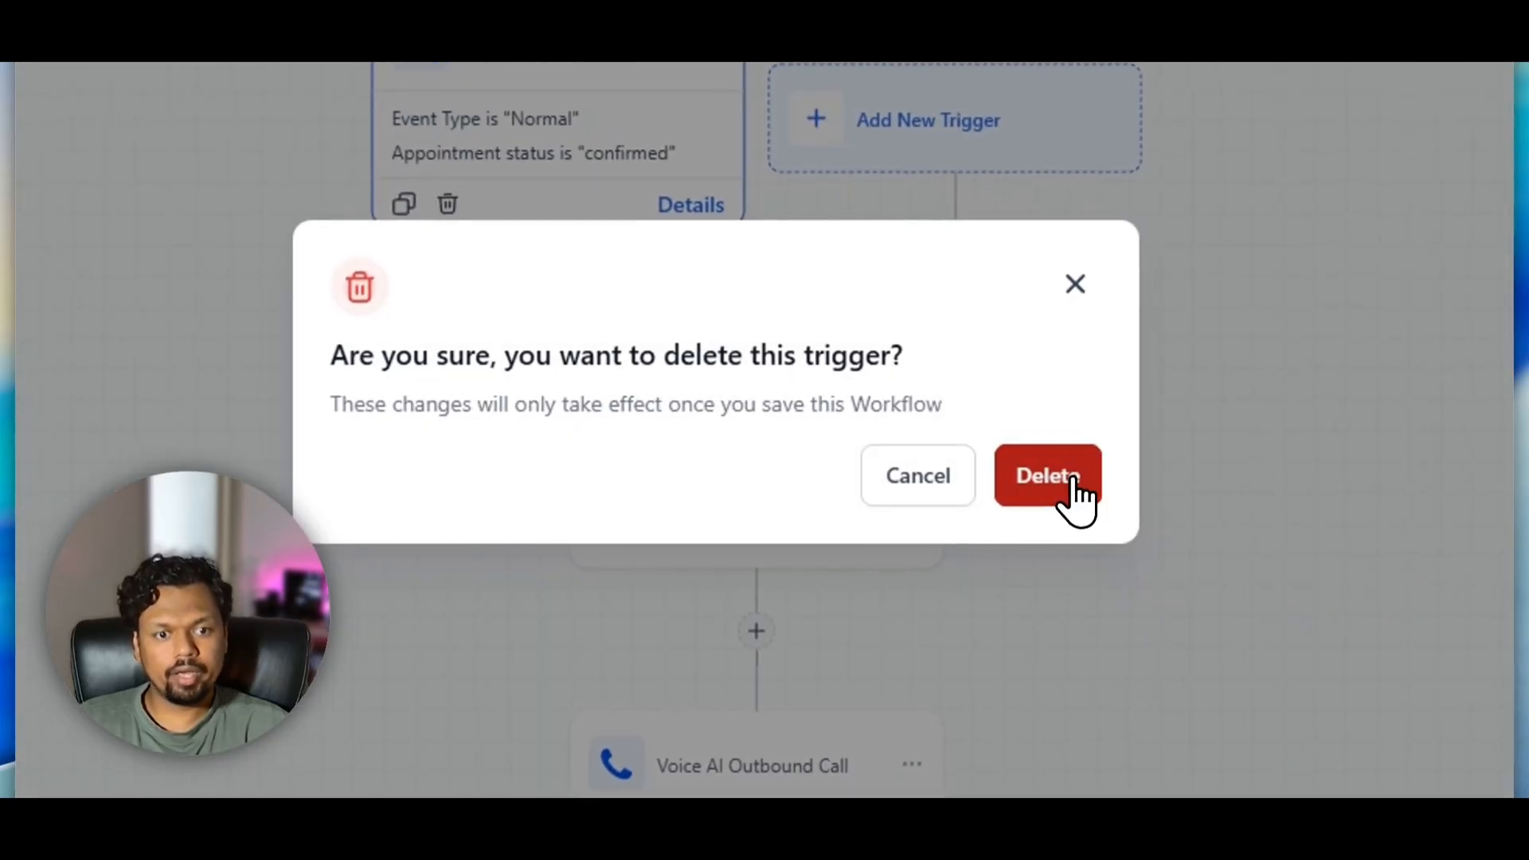
left_click(1074, 478)
left_click(826, 510)
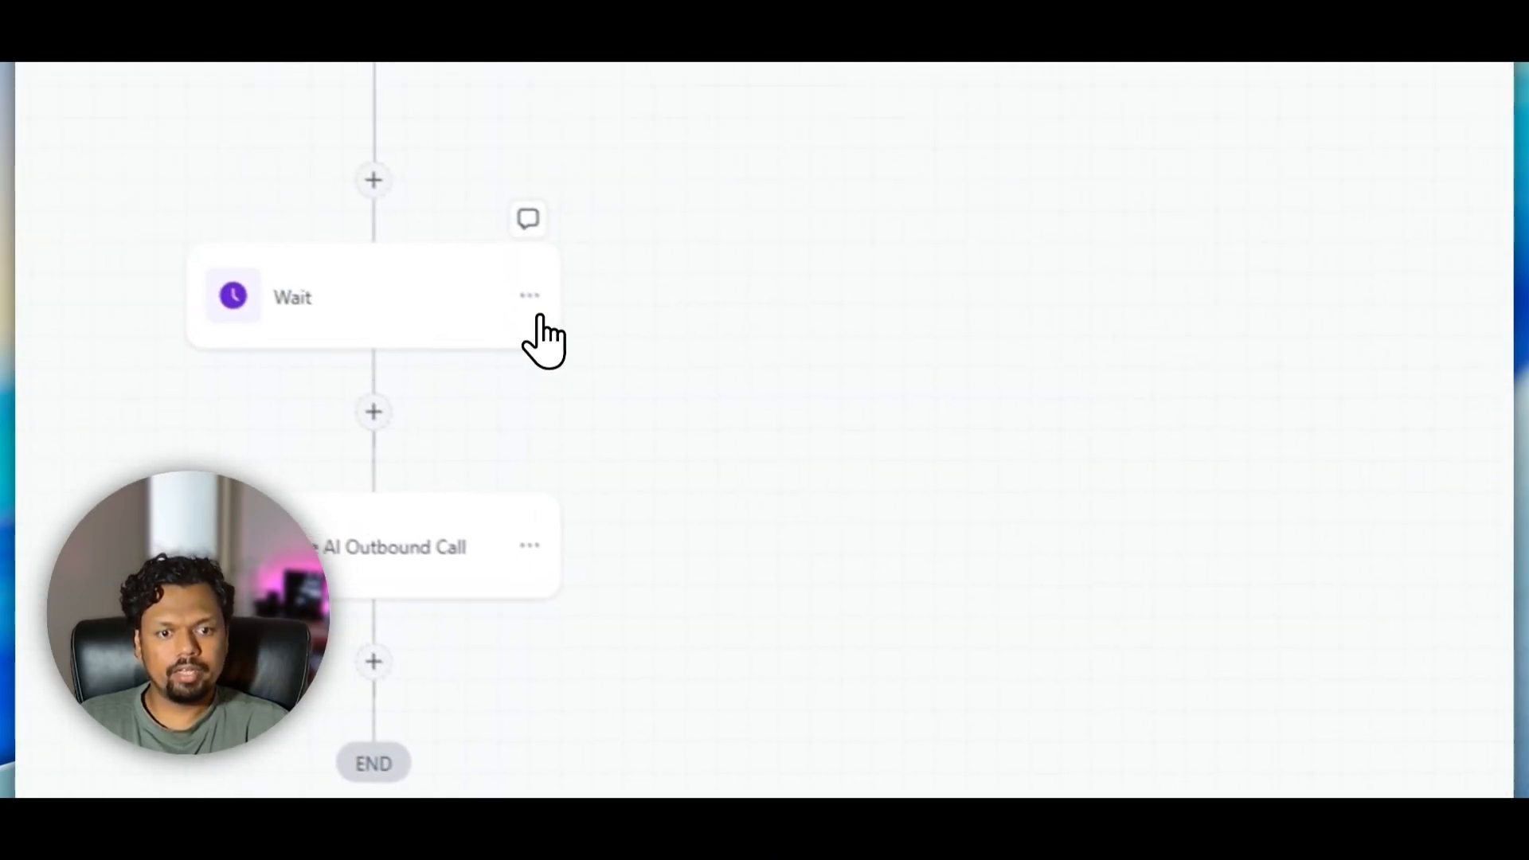
- Delete the Wait action that precedes the Voice AI Outbound Call in the workflow
left_click(530, 296)
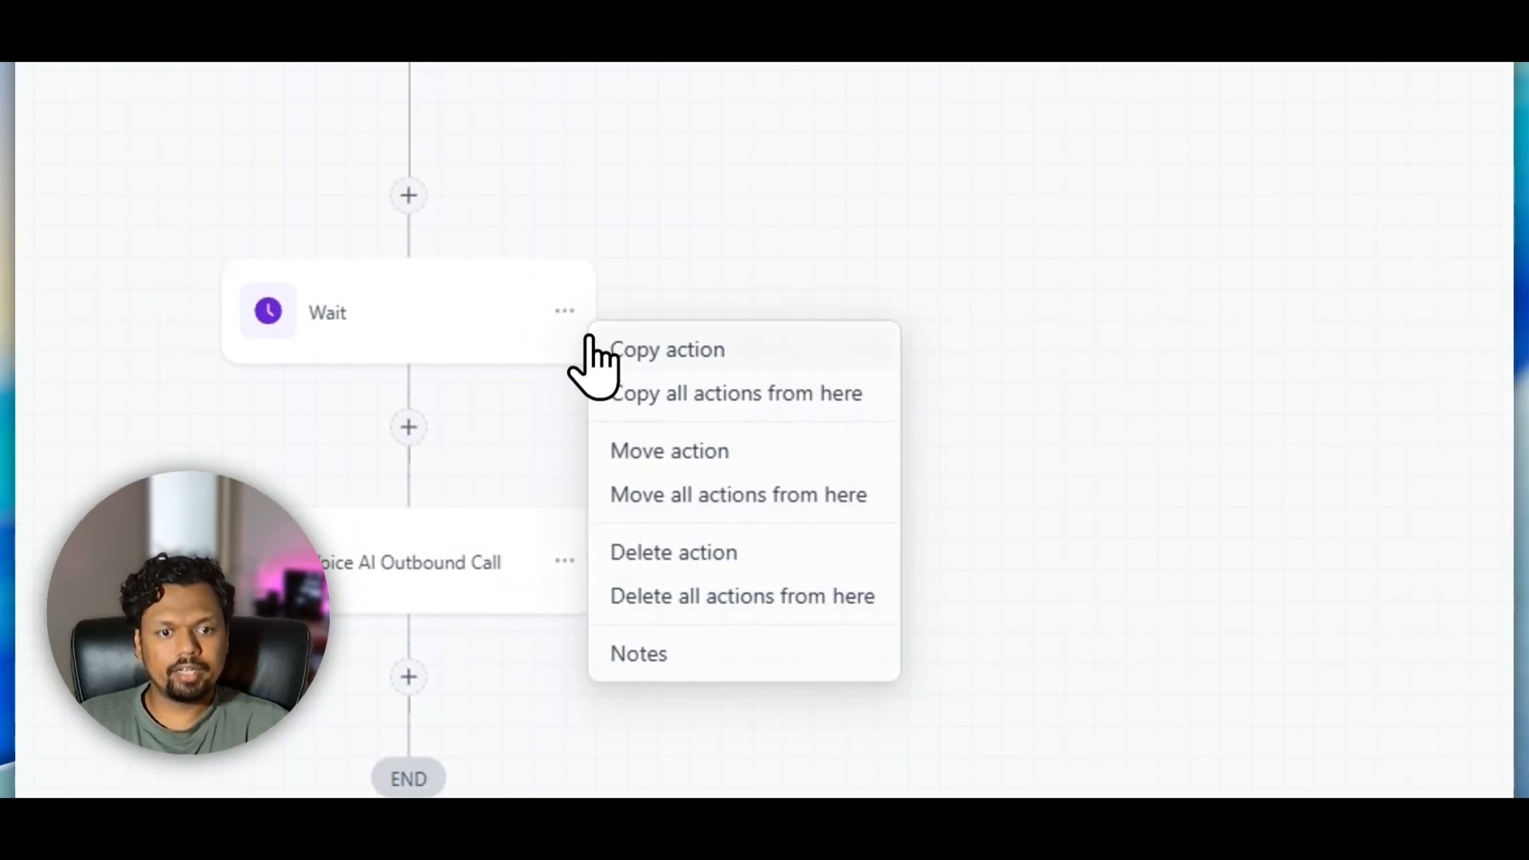
left_click(651, 558)
left_click(701, 306)
- Add a Contact Tag trigger filtered to Tag Added "advanced voice ai training paid" and save the trigger
left_click(374, 185)
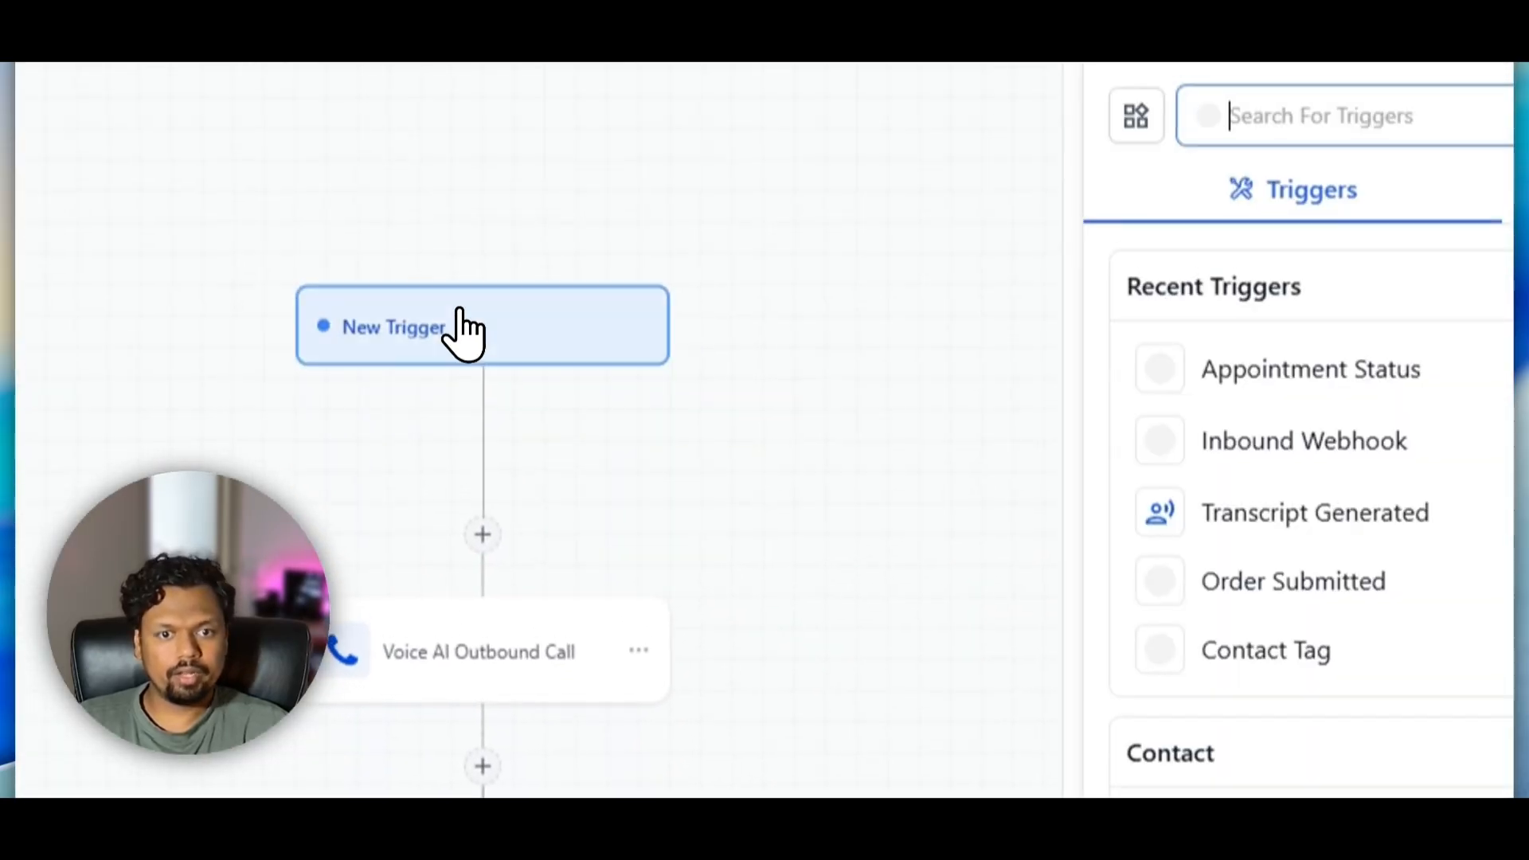
type("tag")
left_click(1216, 370)
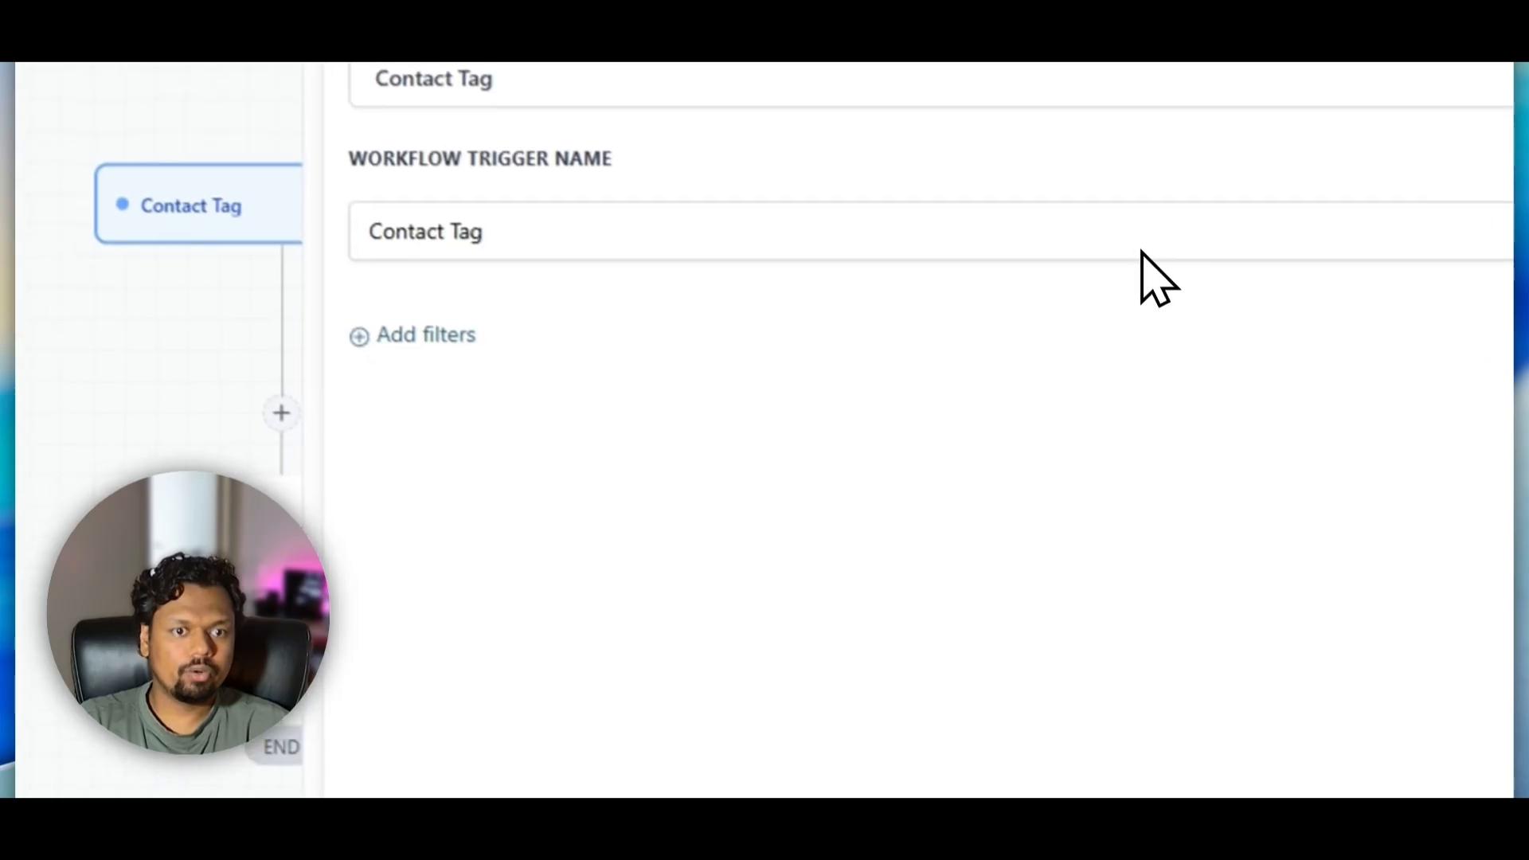
left_click(399, 325)
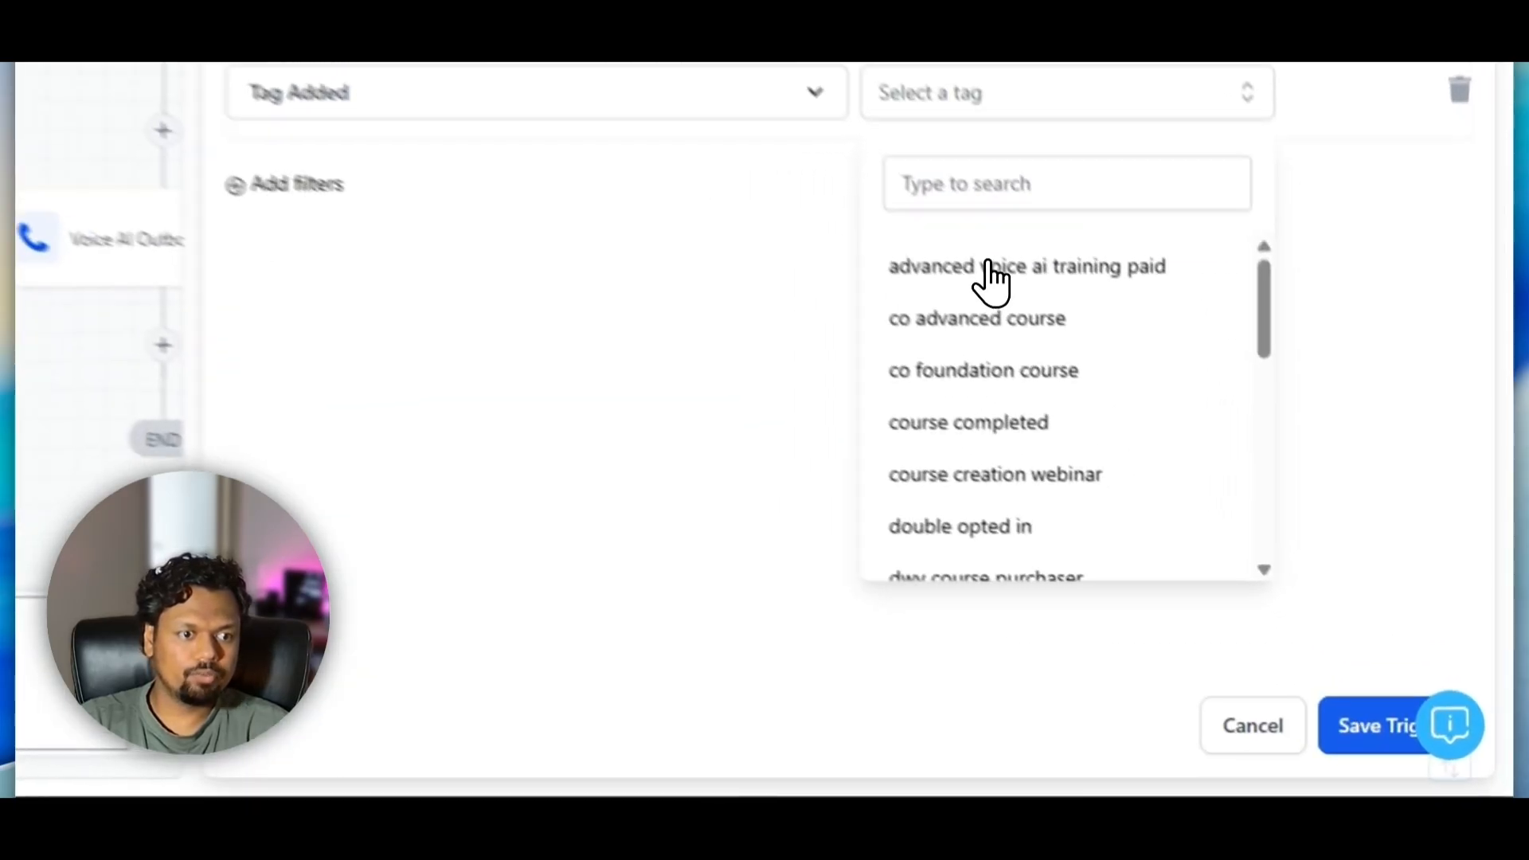
left_click(1233, 512)
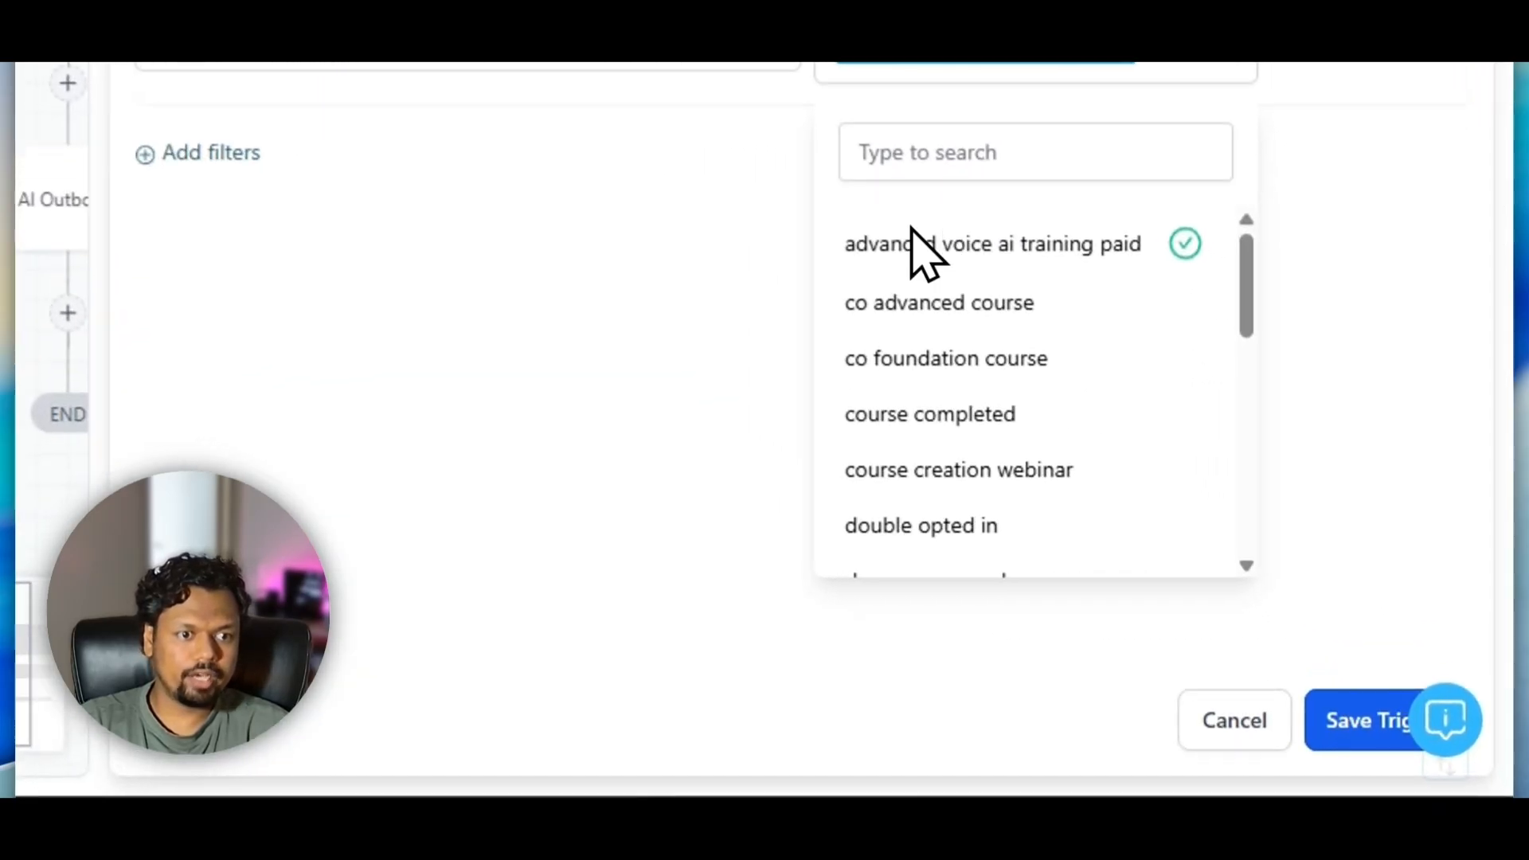
left_click(717, 203)
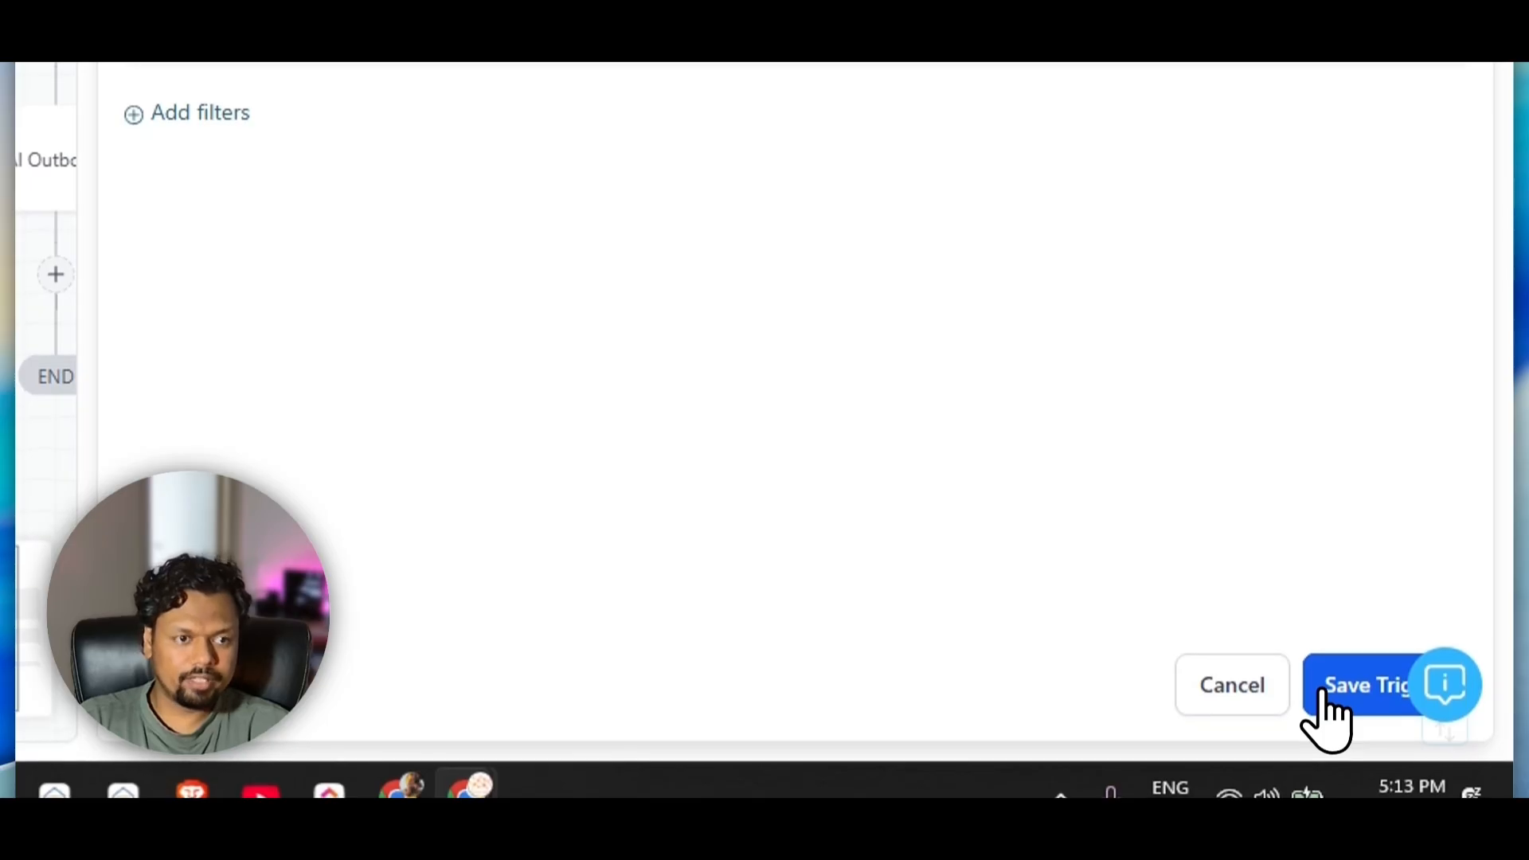
left_click(1327, 708)
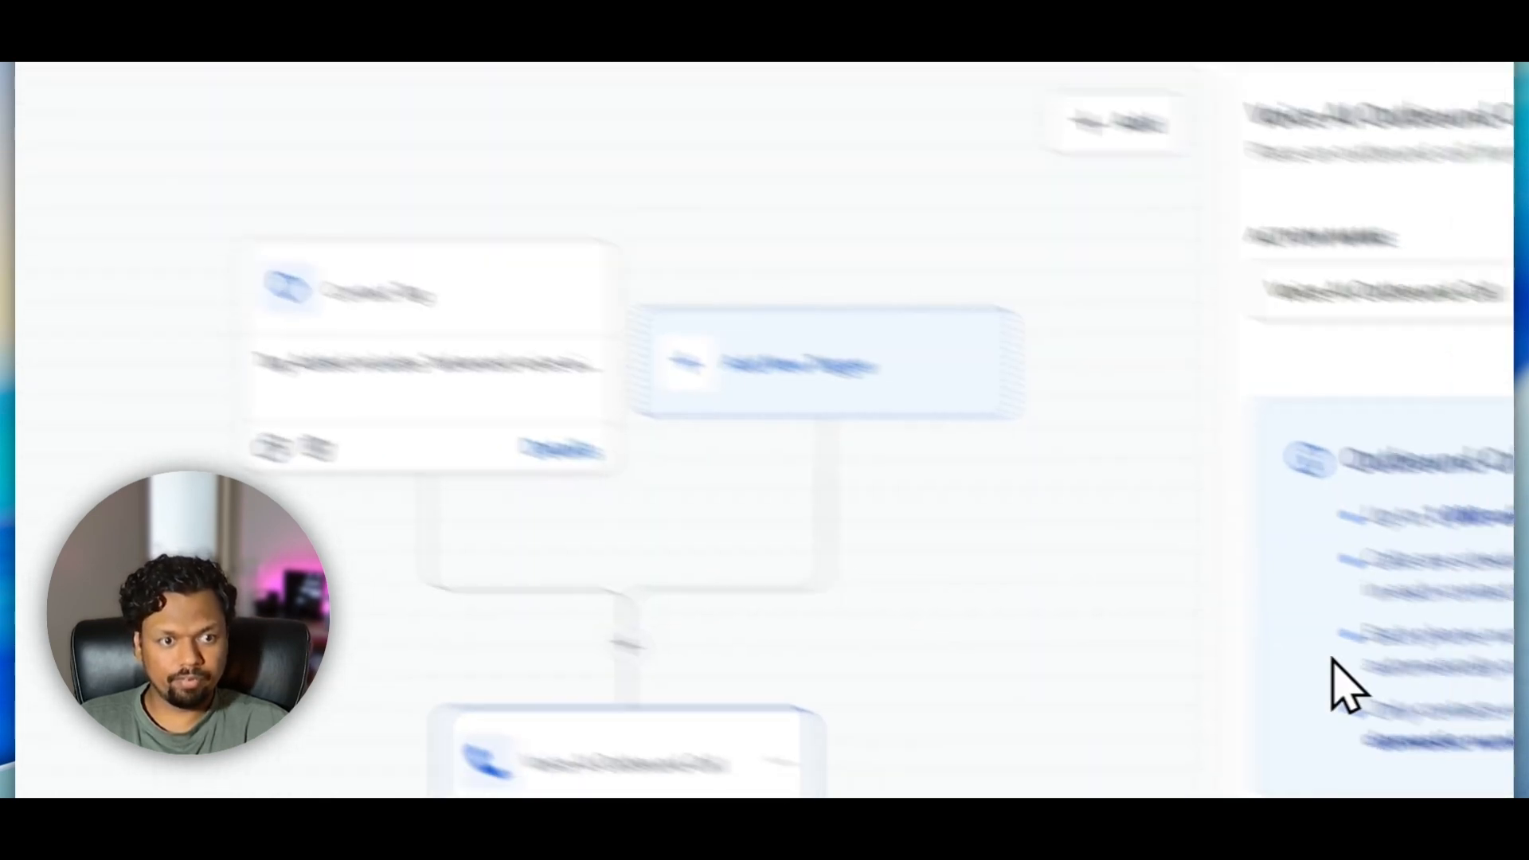
- Review the Outbound Call Guidelines in the Voice AI Outbound Call action, including which contacts are eligible for calls
left_click_drag(1358, 516, 1263, 528)
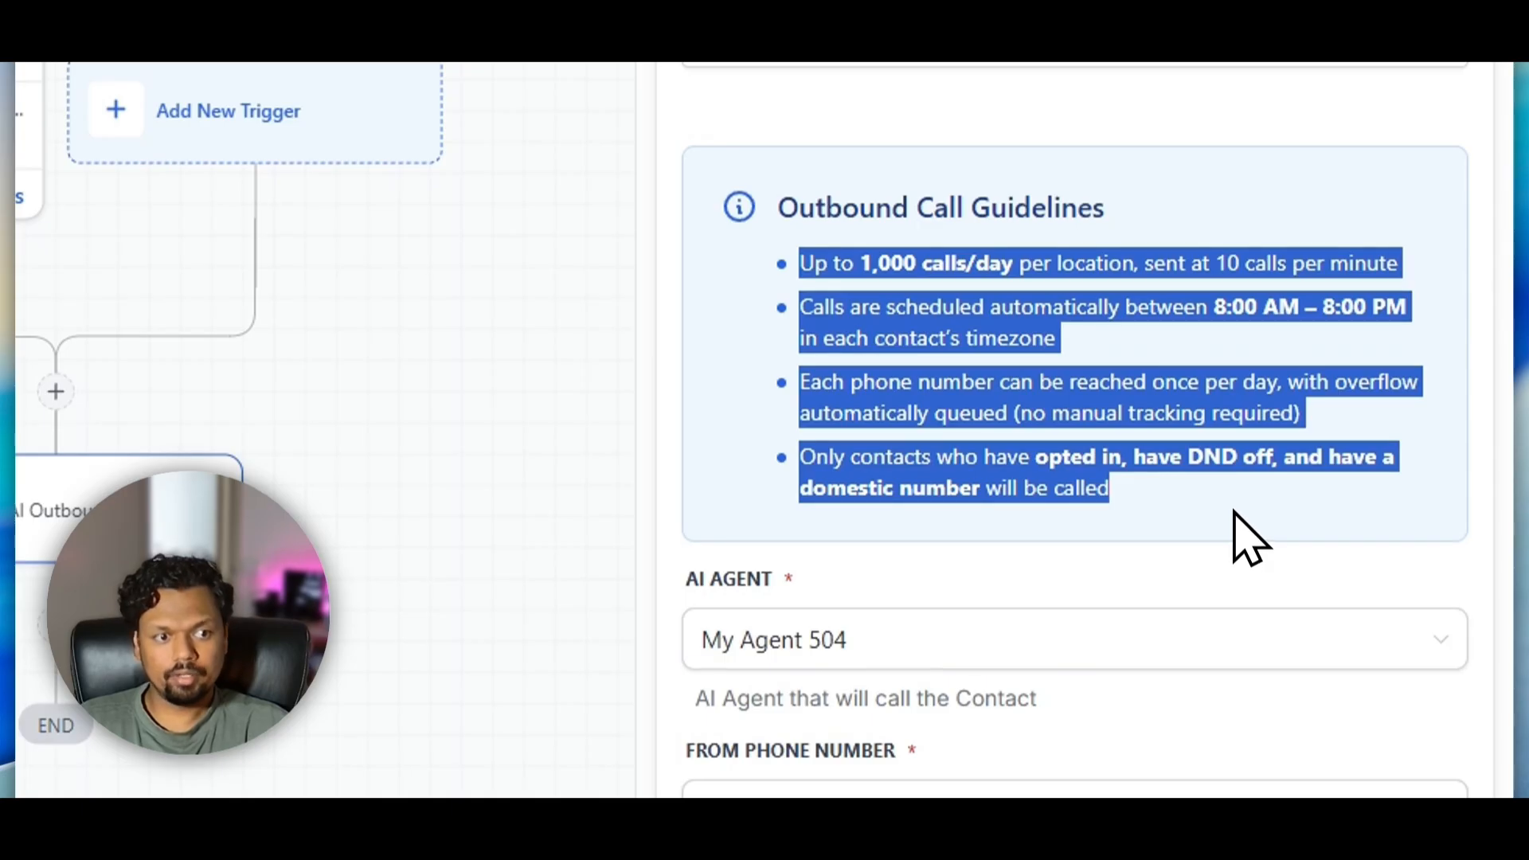
left_click(1249, 538)
double_click(837, 458)
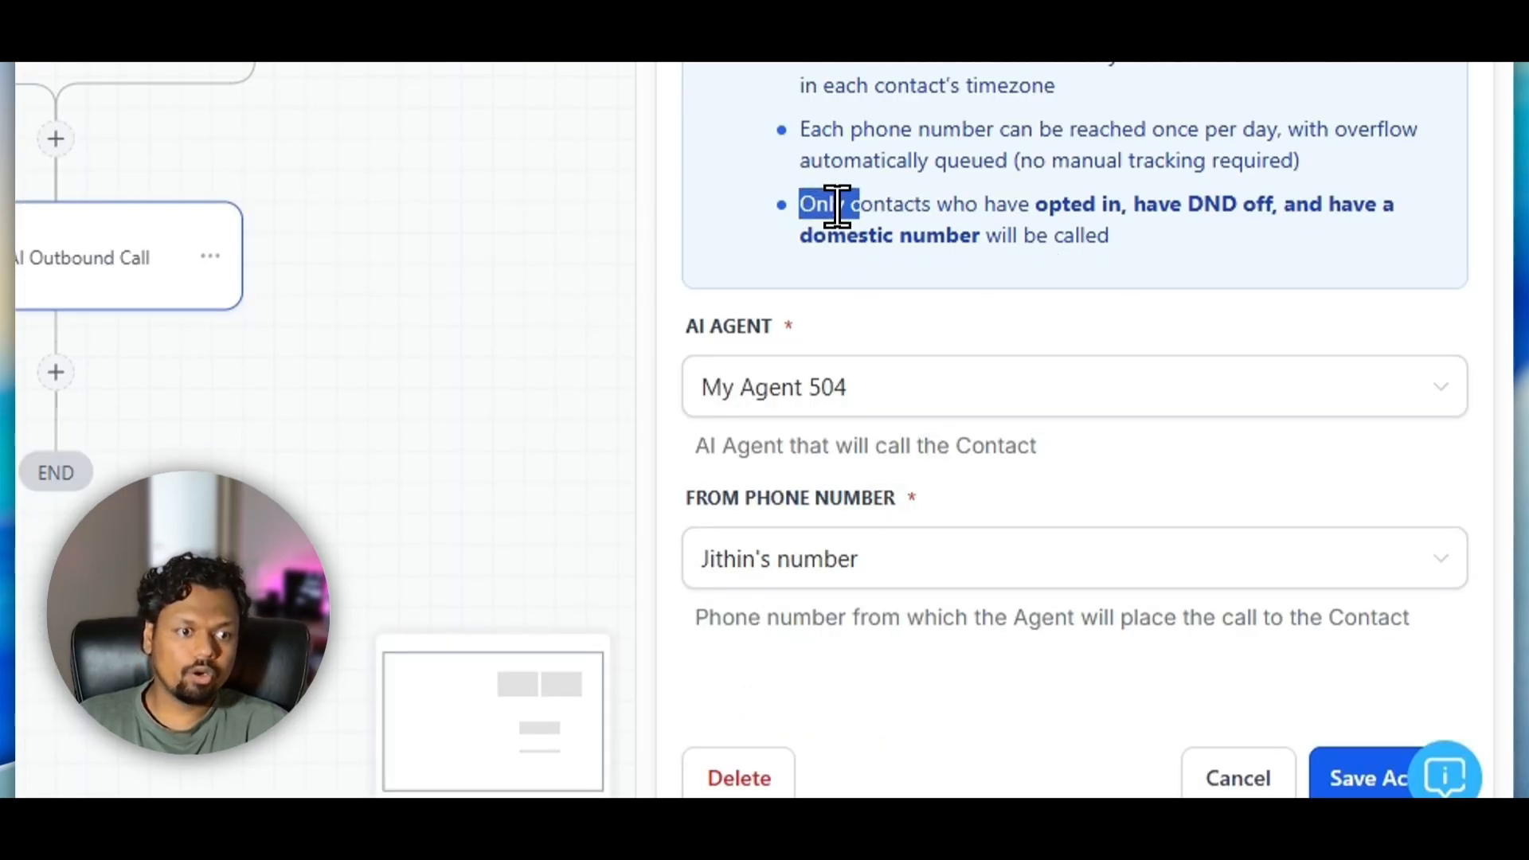
left_click_drag(837, 205, 1097, 207)
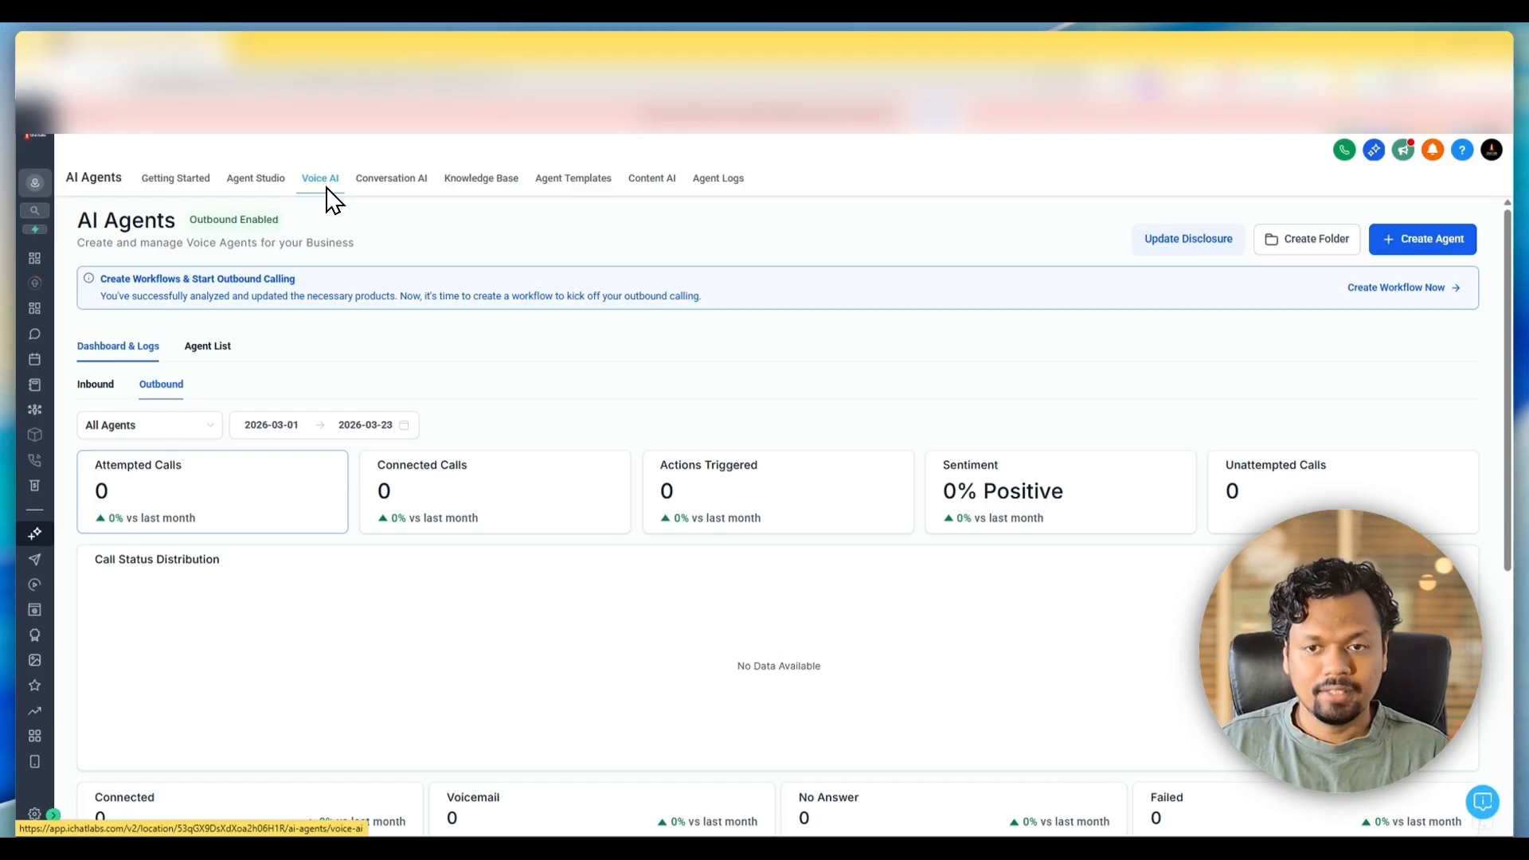
- Open the Voice AI disclosure update and read through the four consent language requirements for outbound calling
left_click(1179, 255)
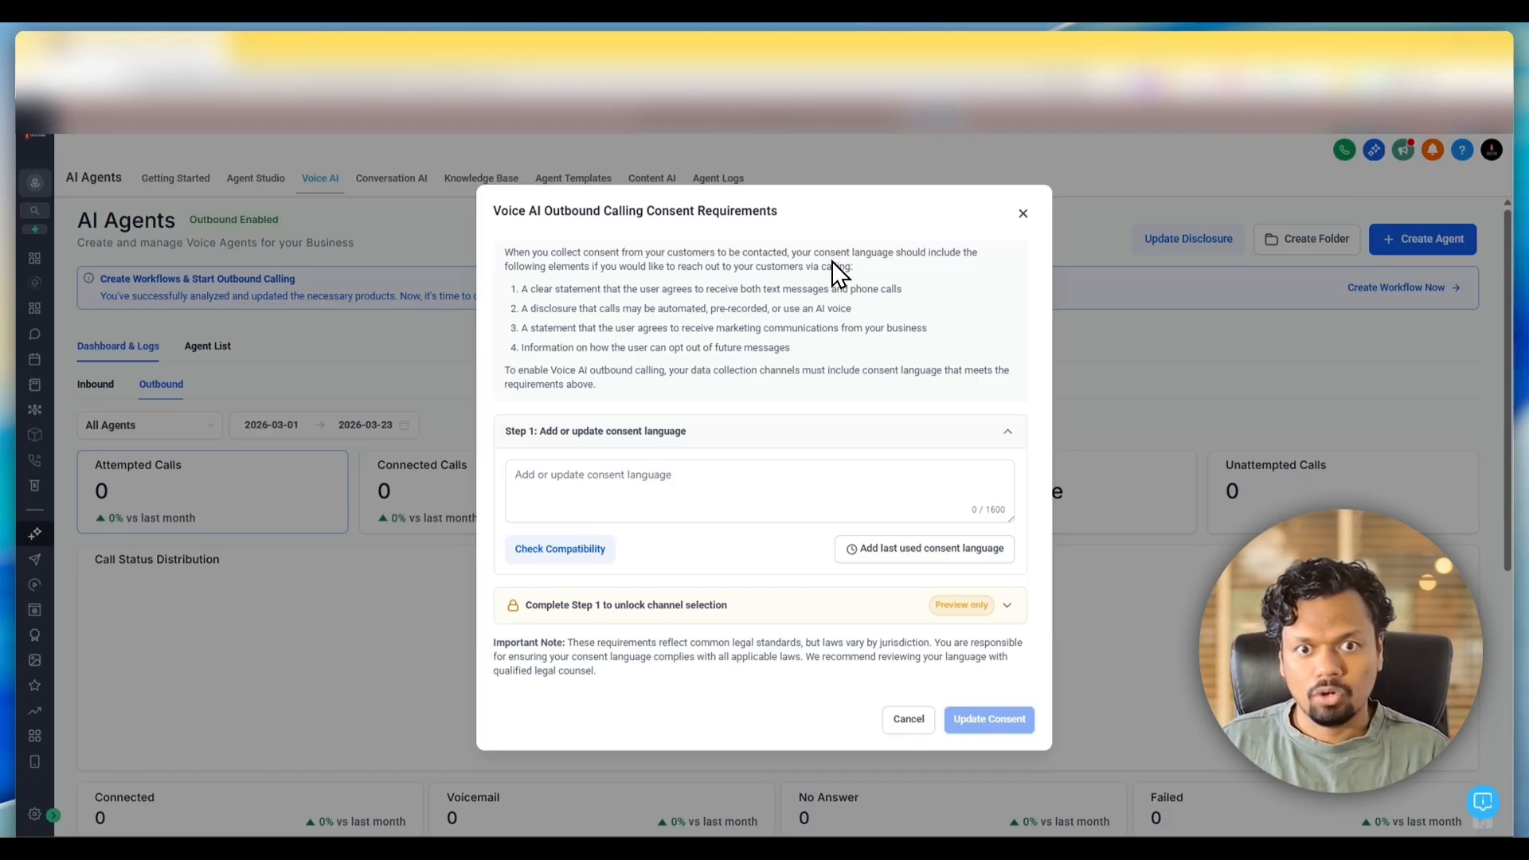
left_click_drag(522, 289, 640, 341)
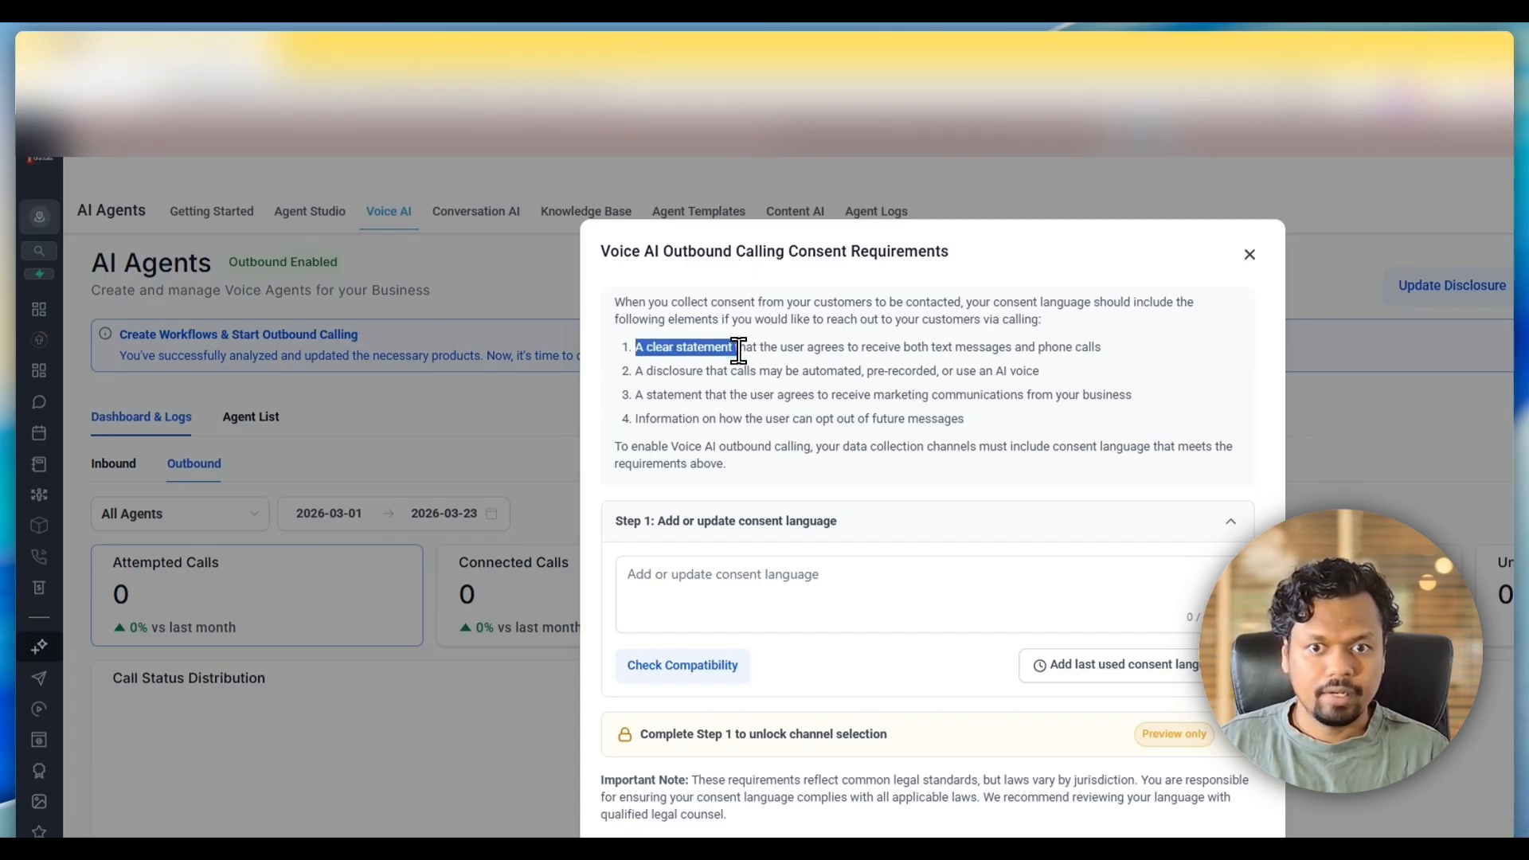
left_click_drag(738, 350, 936, 353)
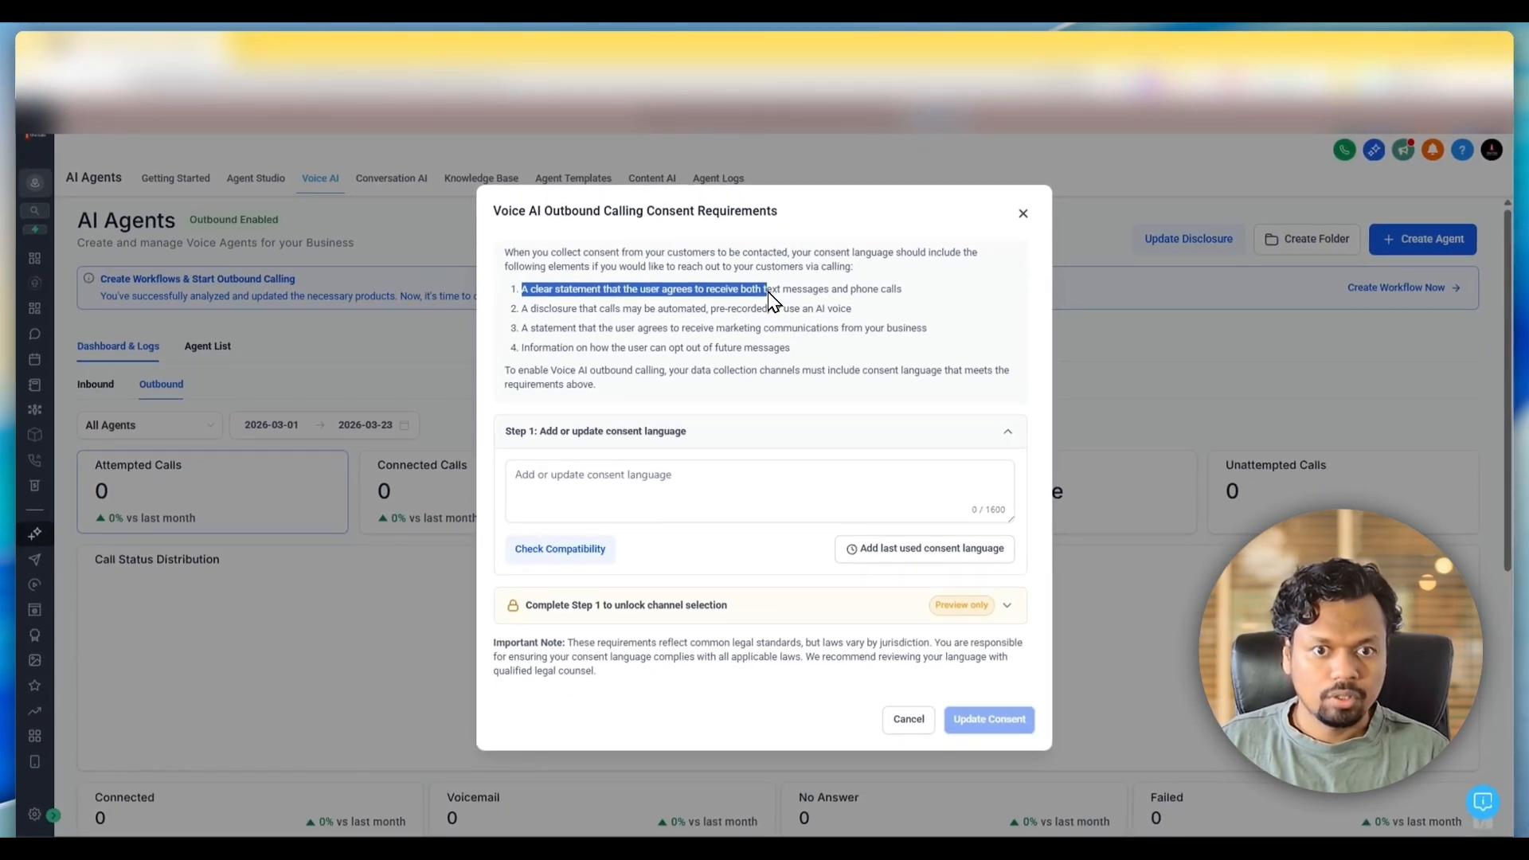
left_click_drag(768, 292, 827, 290)
left_click(600, 310)
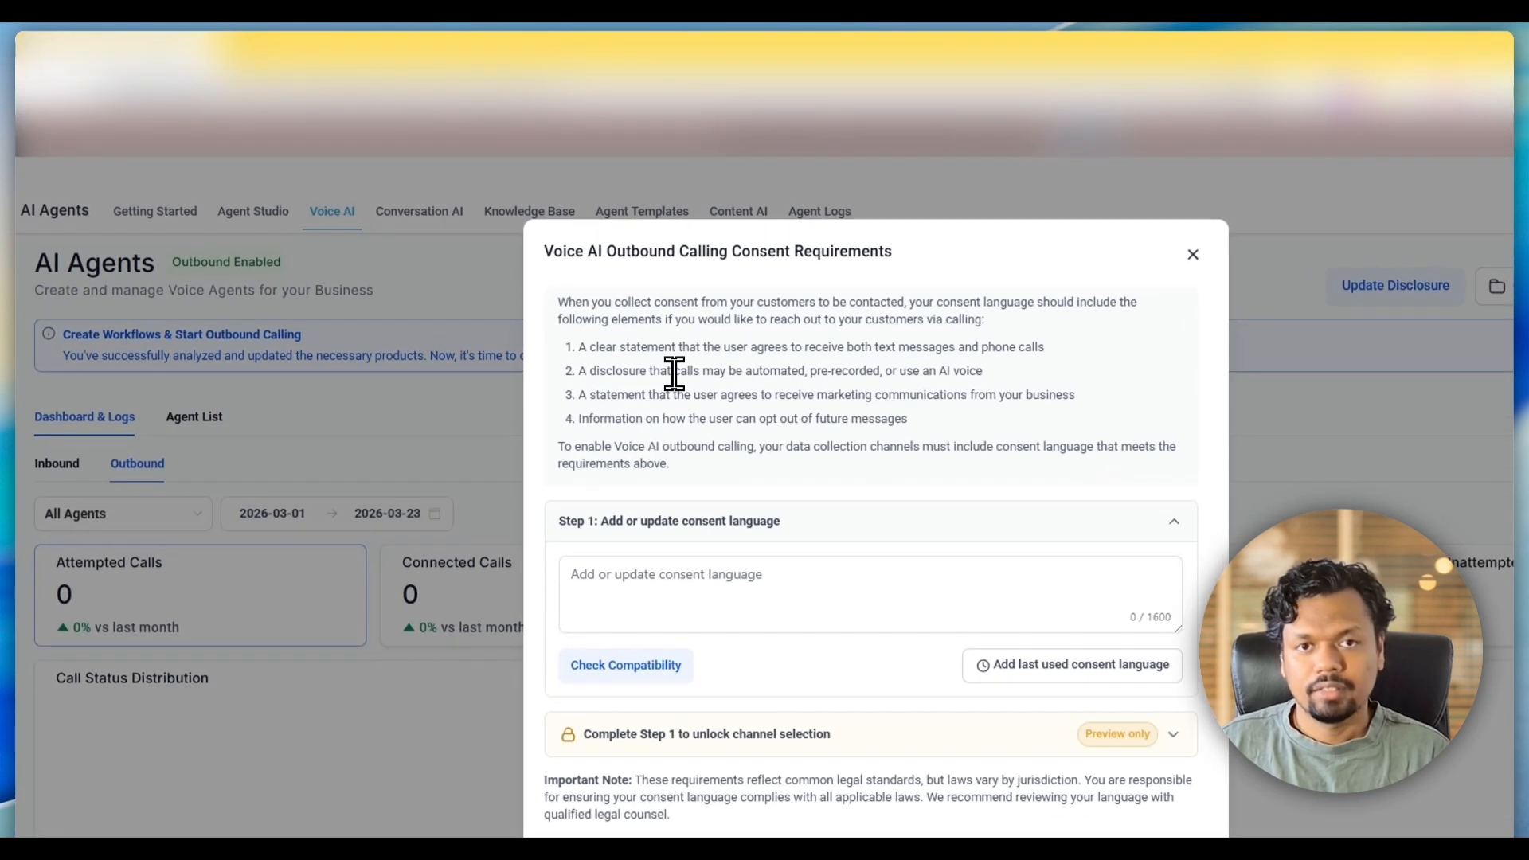
left_click_drag(674, 373, 784, 375)
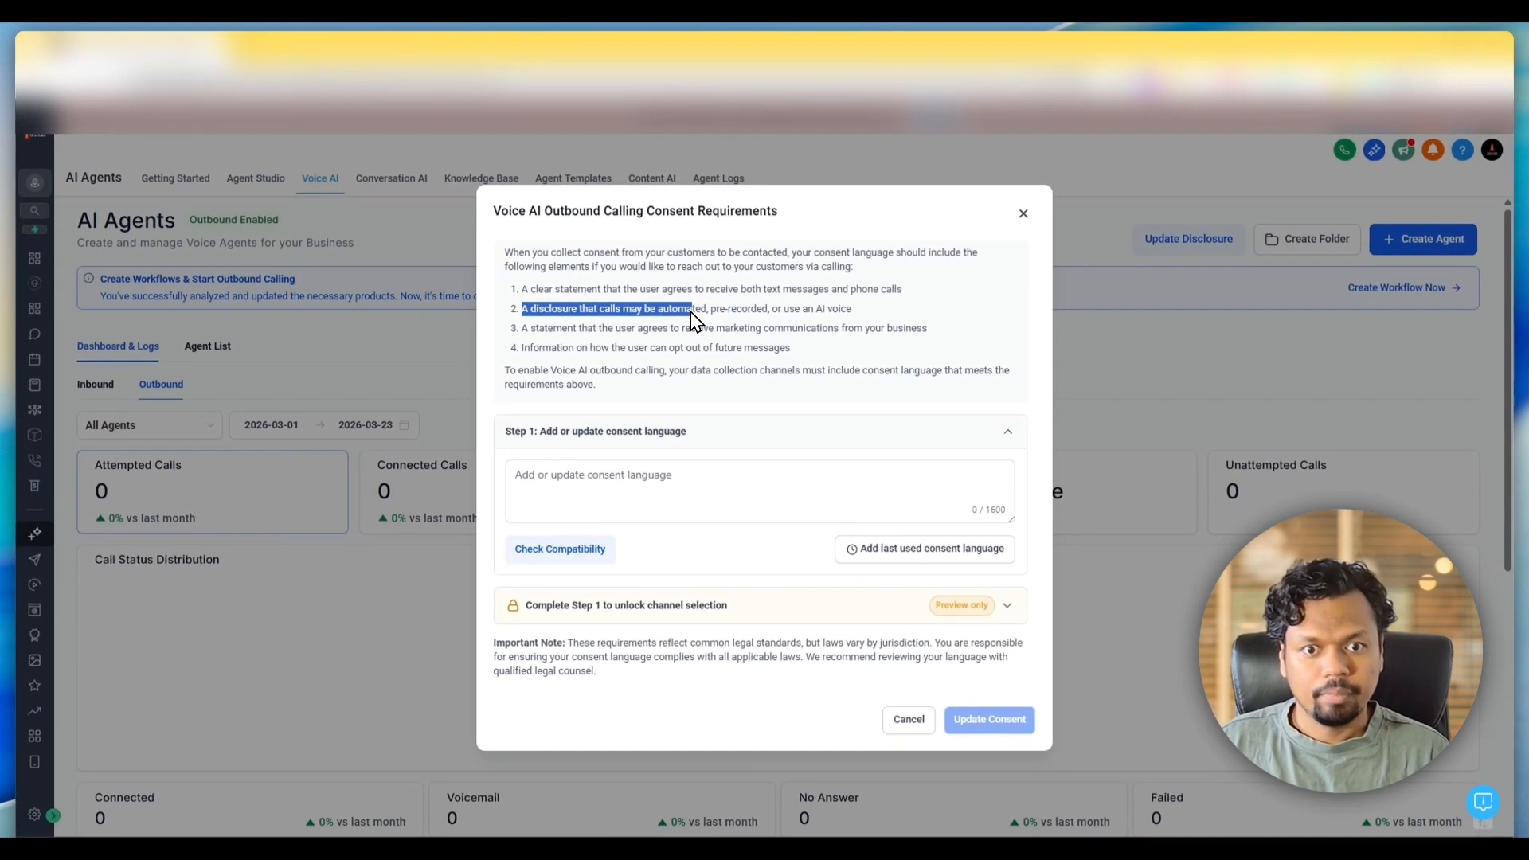
left_click_drag(692, 318, 714, 321)
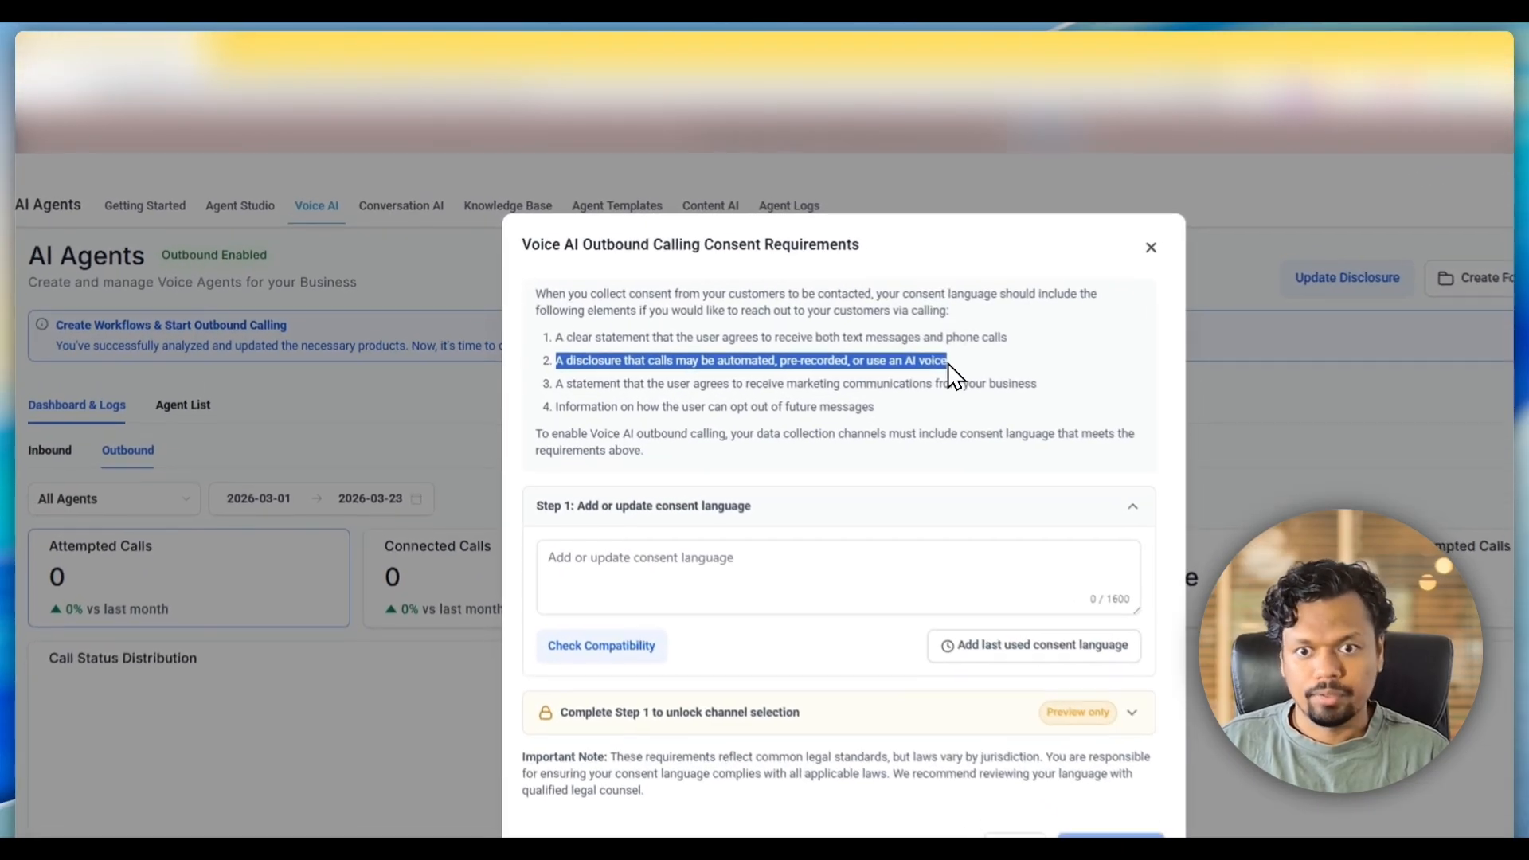
left_click(795, 320)
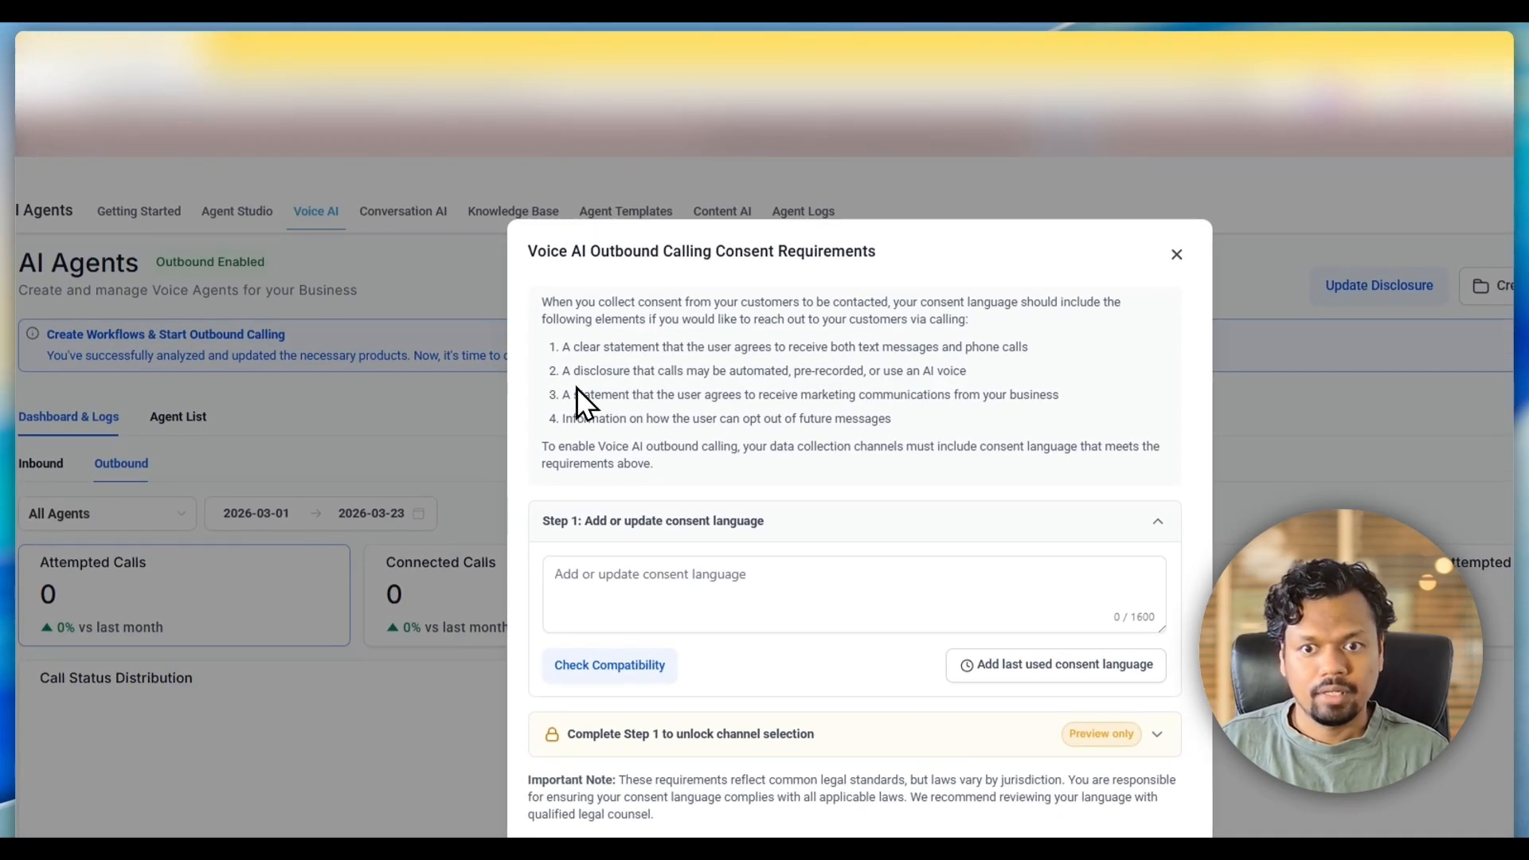
left_click_drag(698, 402, 872, 396)
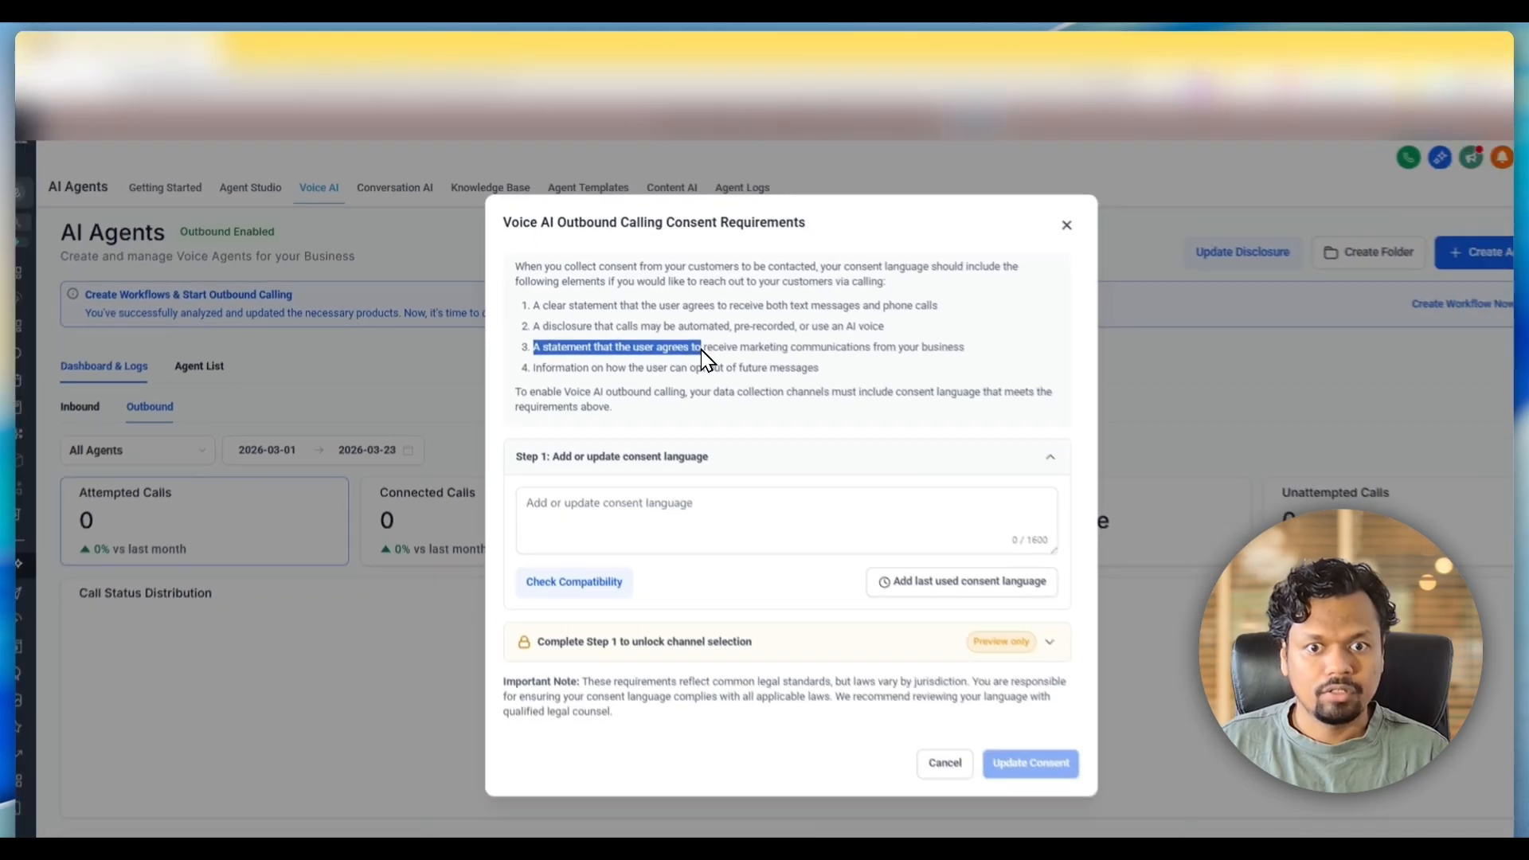
left_click_drag(854, 323, 941, 322)
left_click(527, 349)
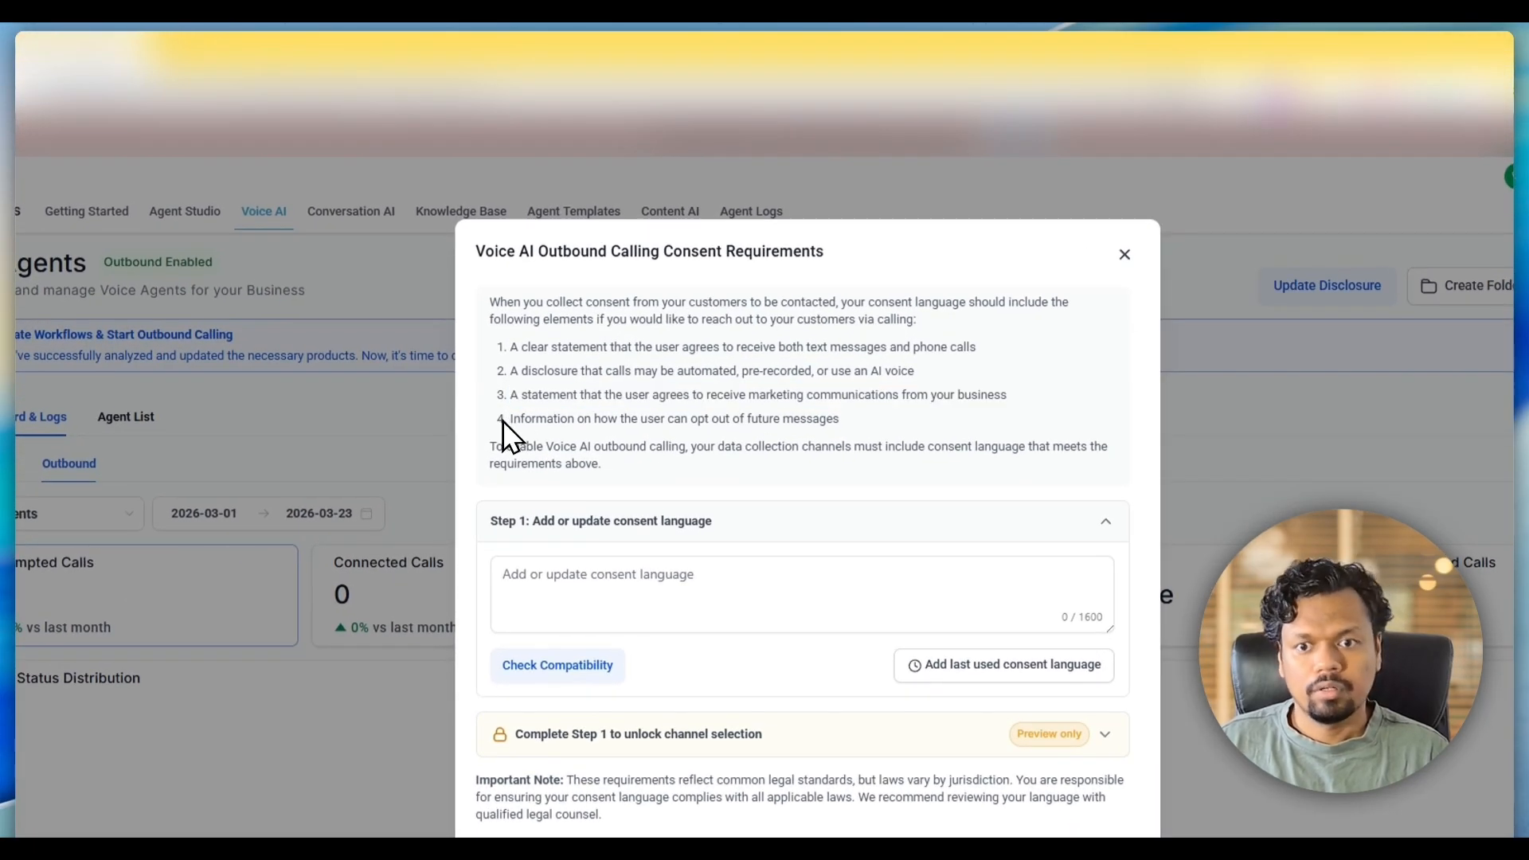
left_click_drag(509, 419, 731, 419)
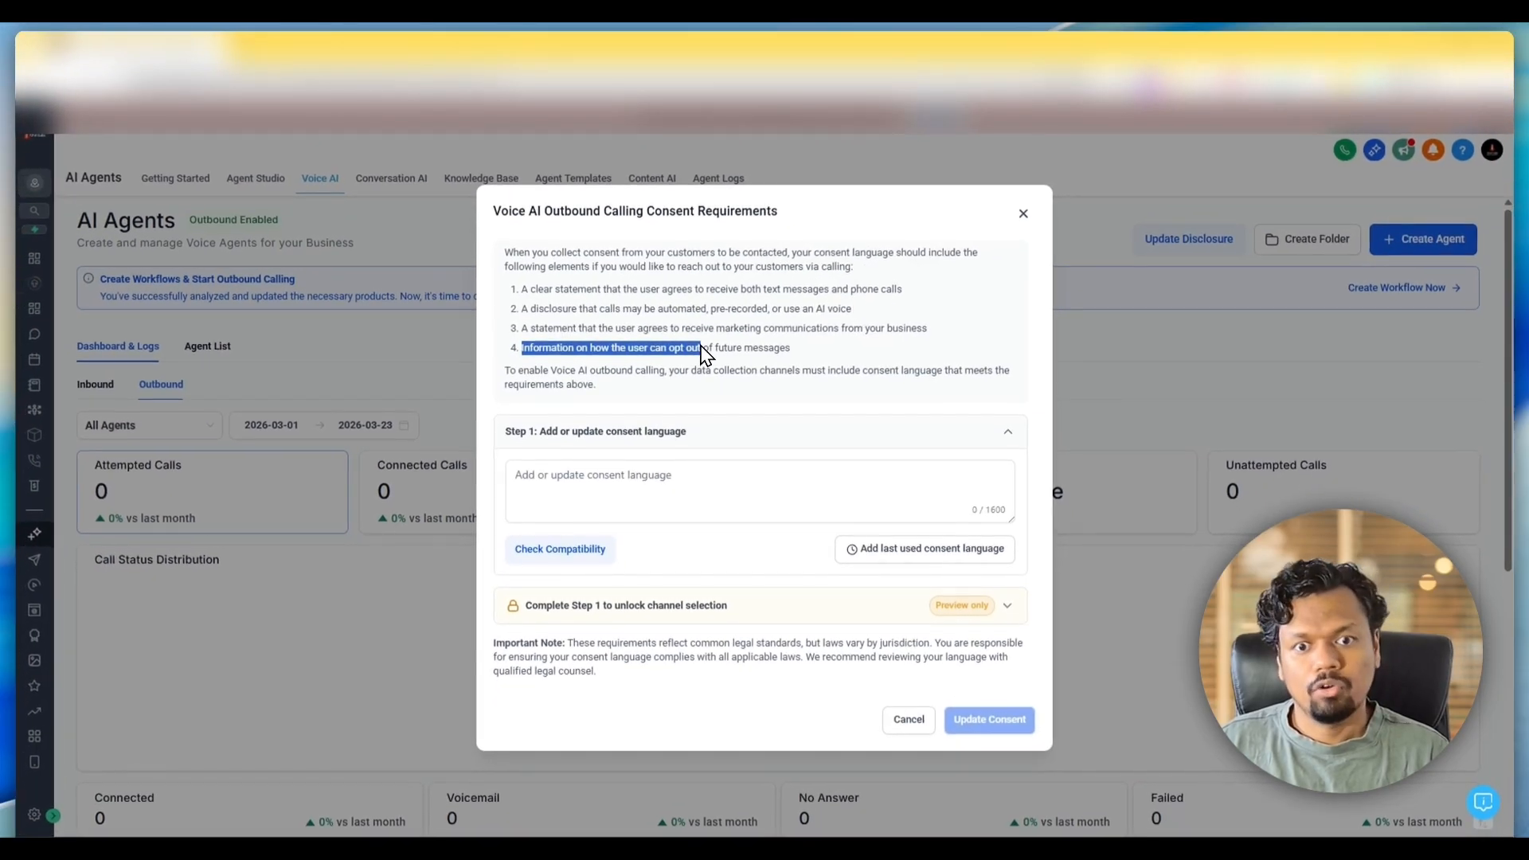
left_click_drag(700, 345, 797, 347)
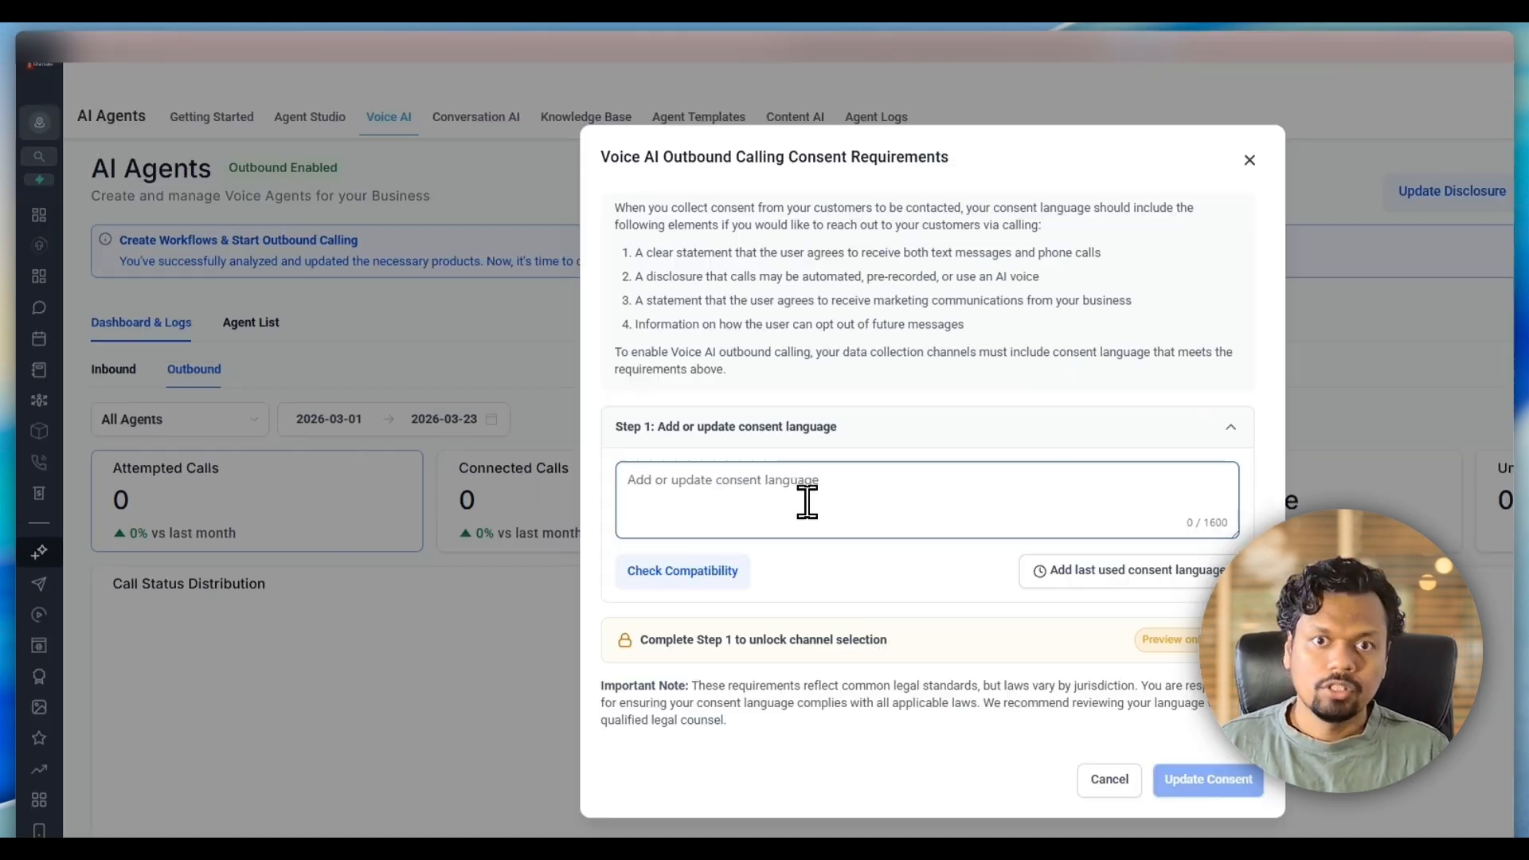
- Fill the consent language with the last used text, check its compatibility, and inspect the "[your contact method]" placeholder
left_click(655, 492)
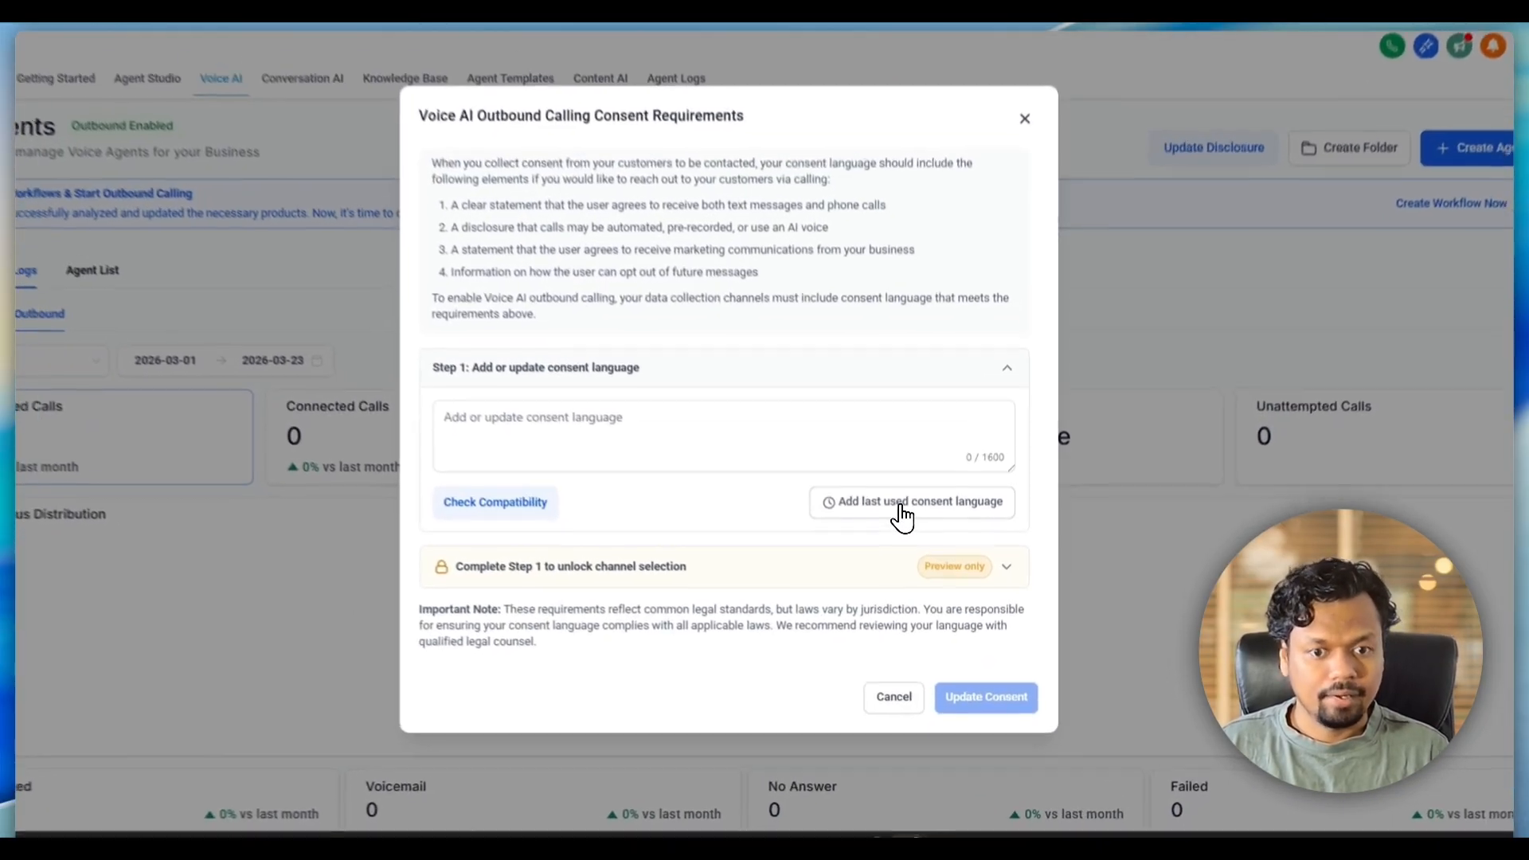
left_click(915, 555)
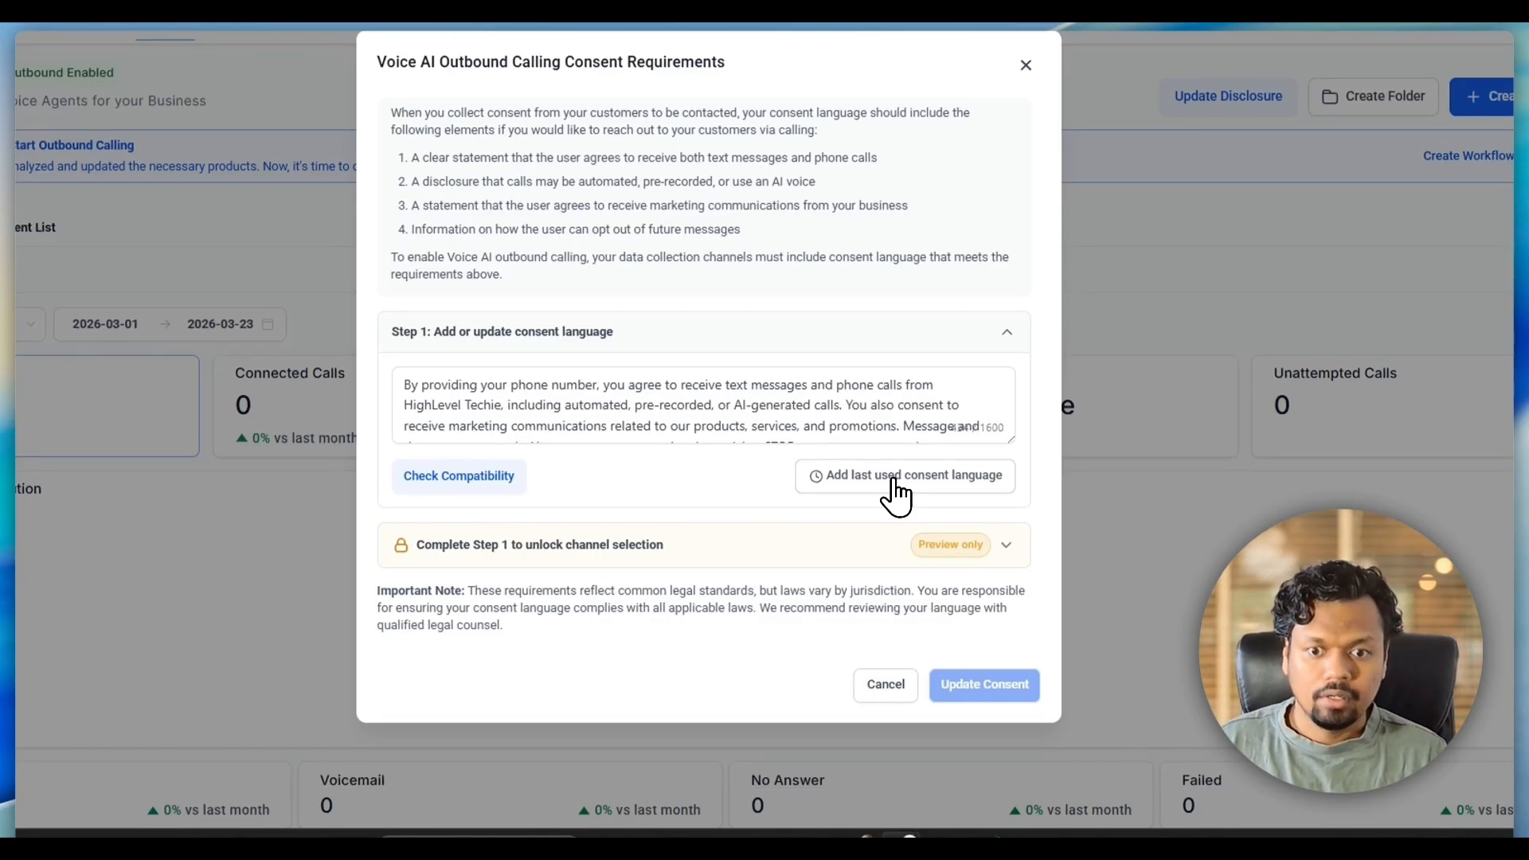
left_click_drag(1008, 438, 1011, 484)
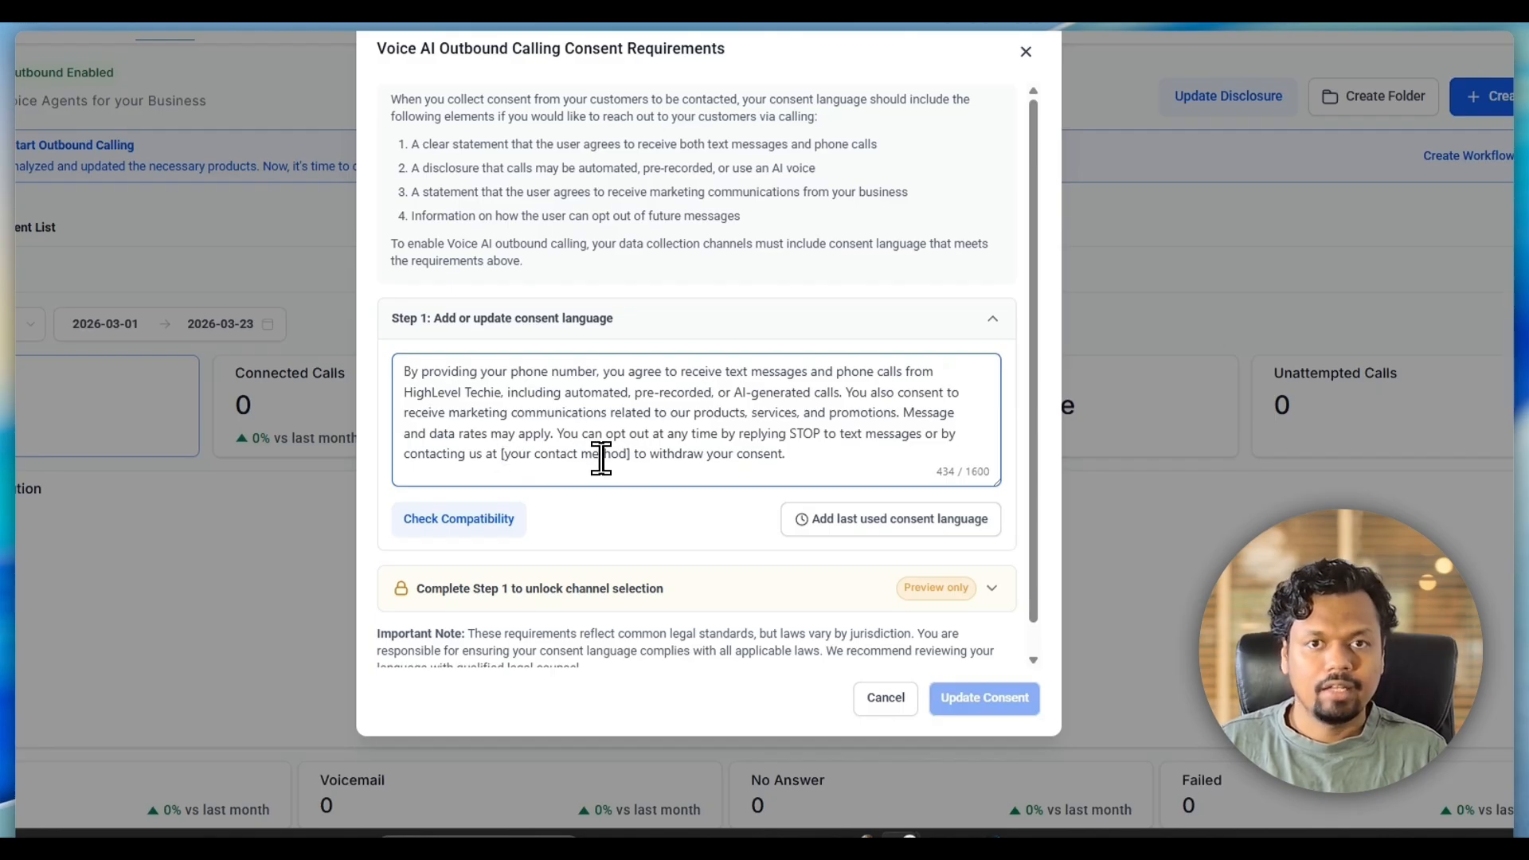
left_click_drag(631, 454, 510, 456)
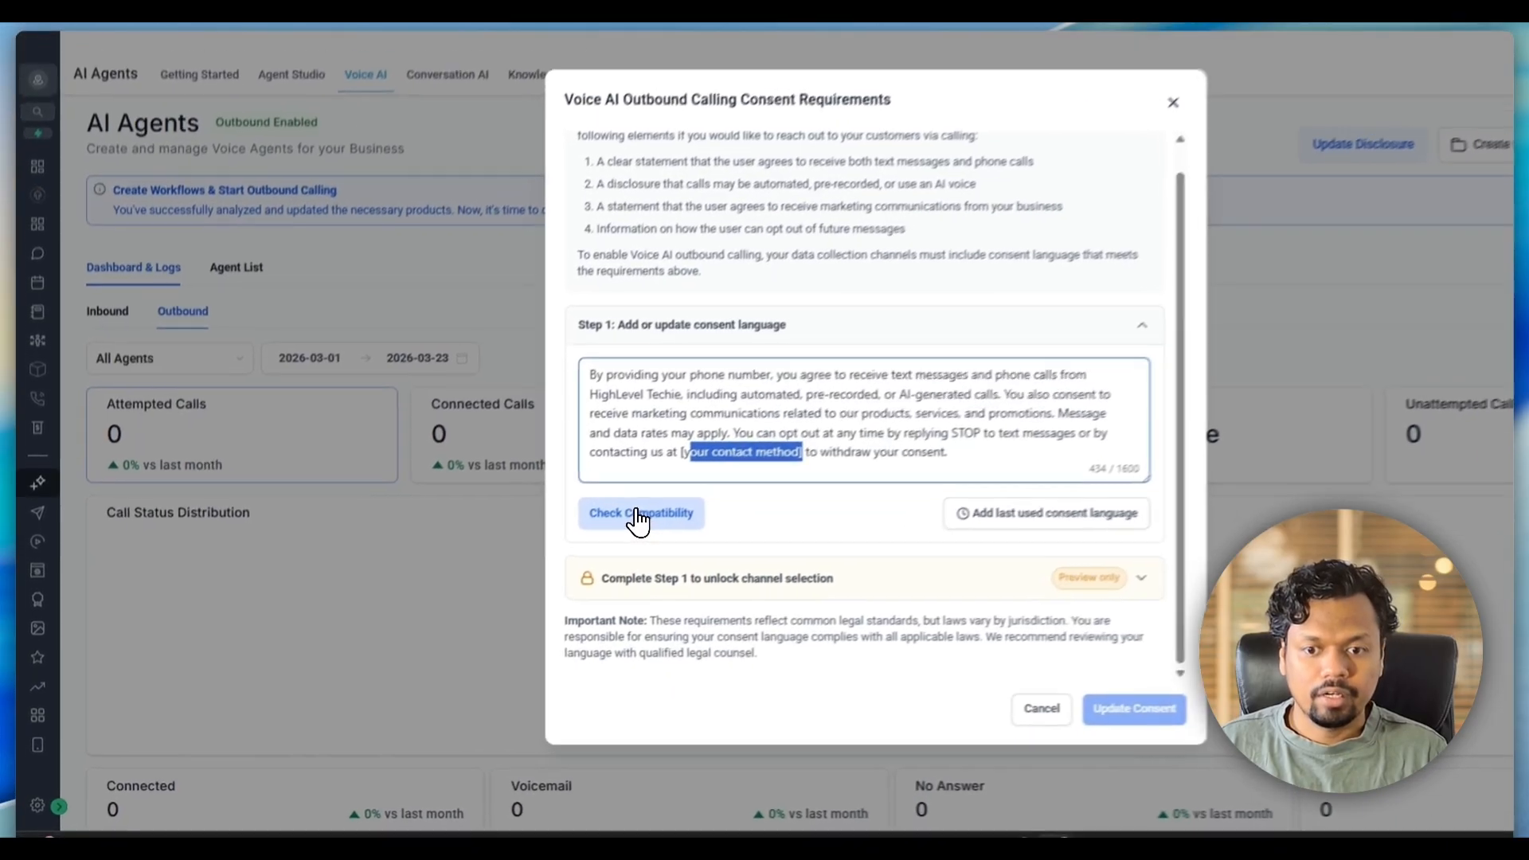
left_click(585, 583)
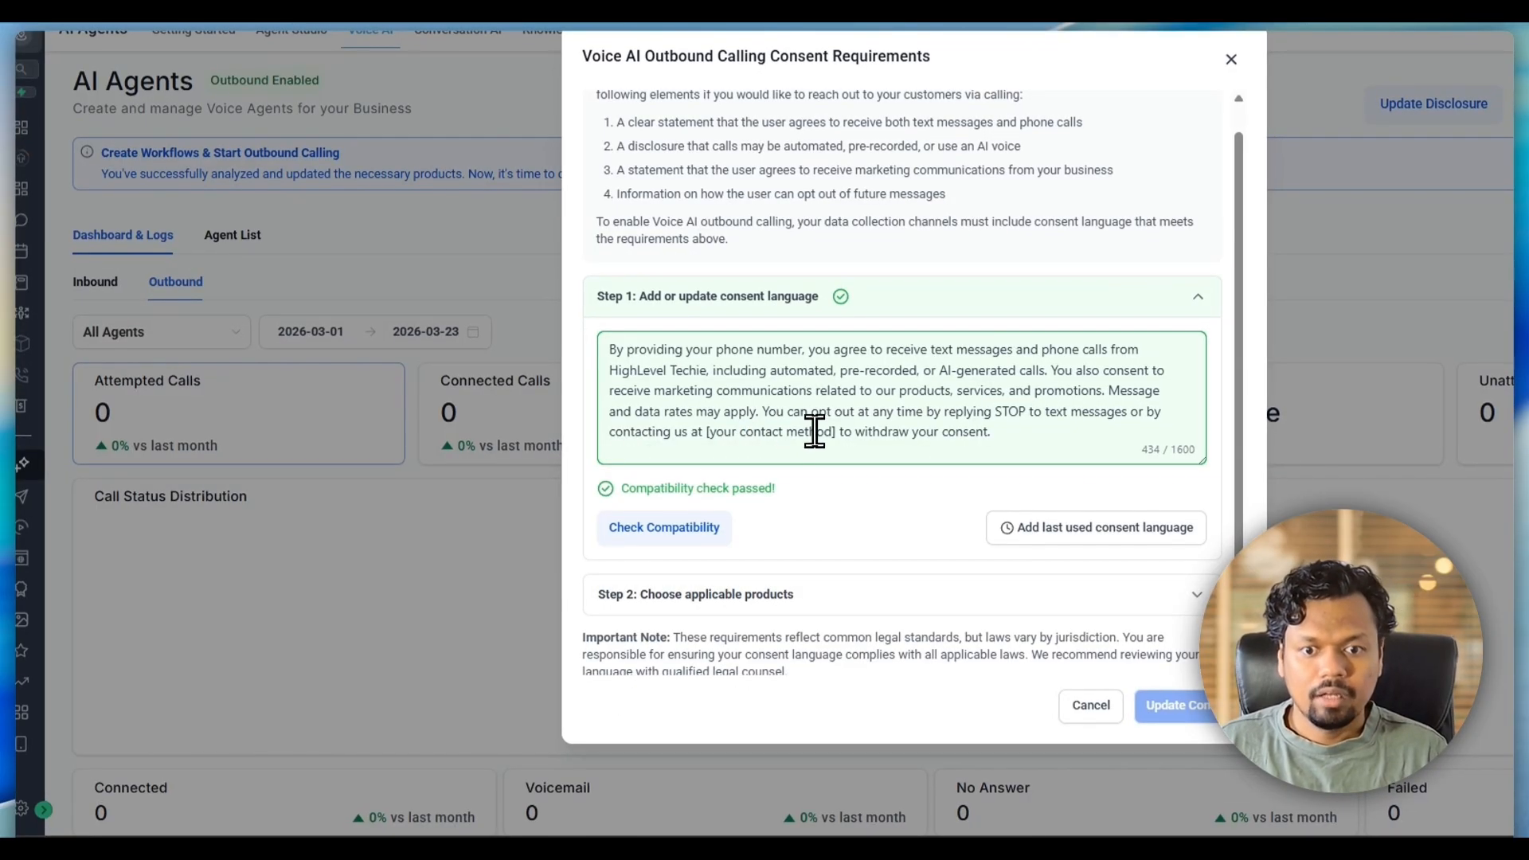
left_click_drag(834, 434, 708, 439)
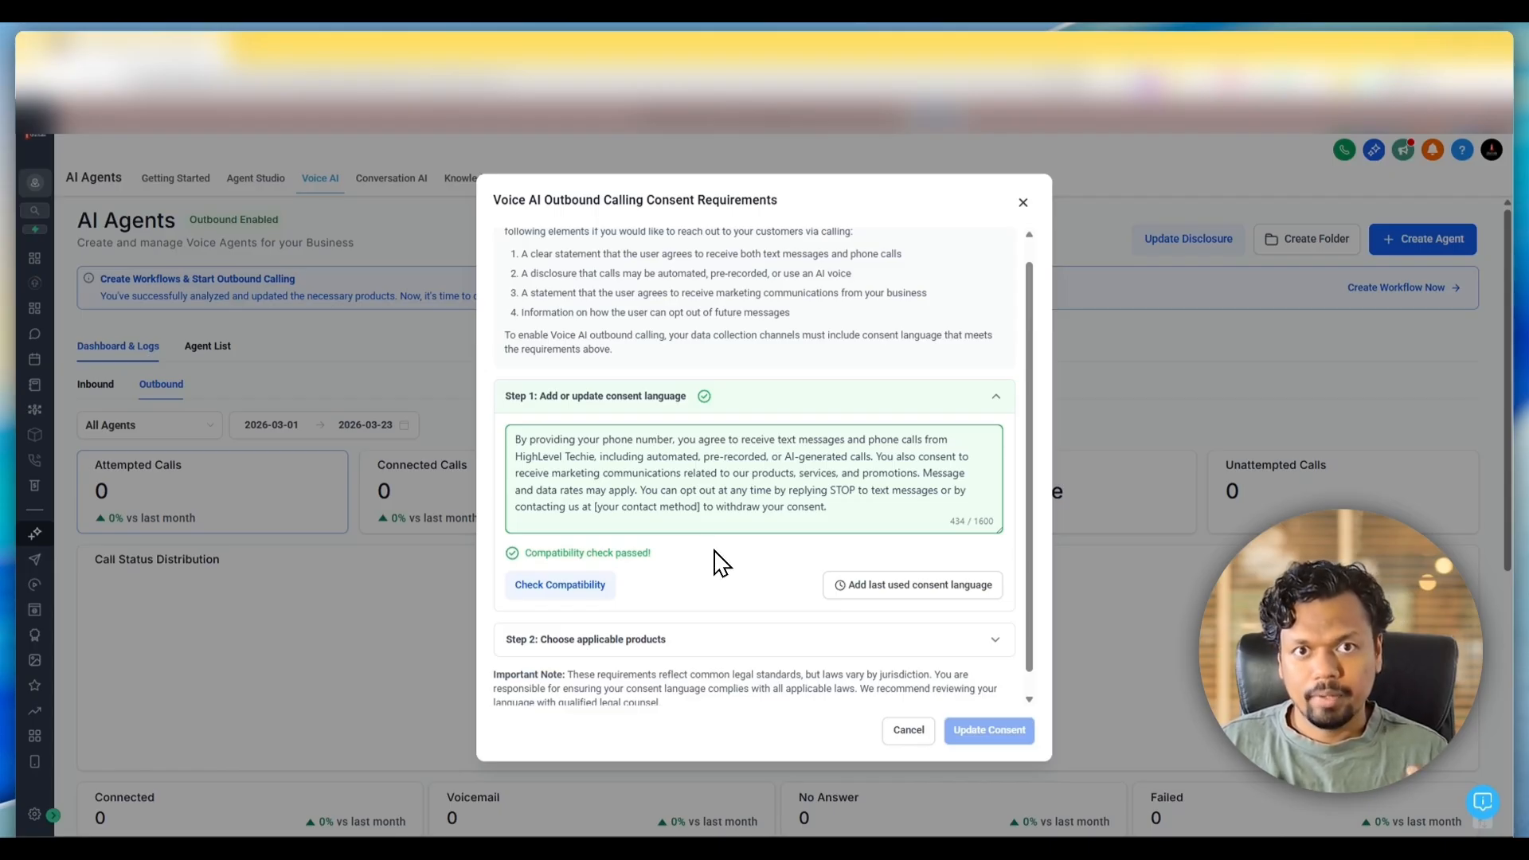
- Expand the applicable products section and look through the Forms, Surveys, Appointment and Chat Widget channels
left_click(708, 642)
scroll(755, 543, "down", 1)
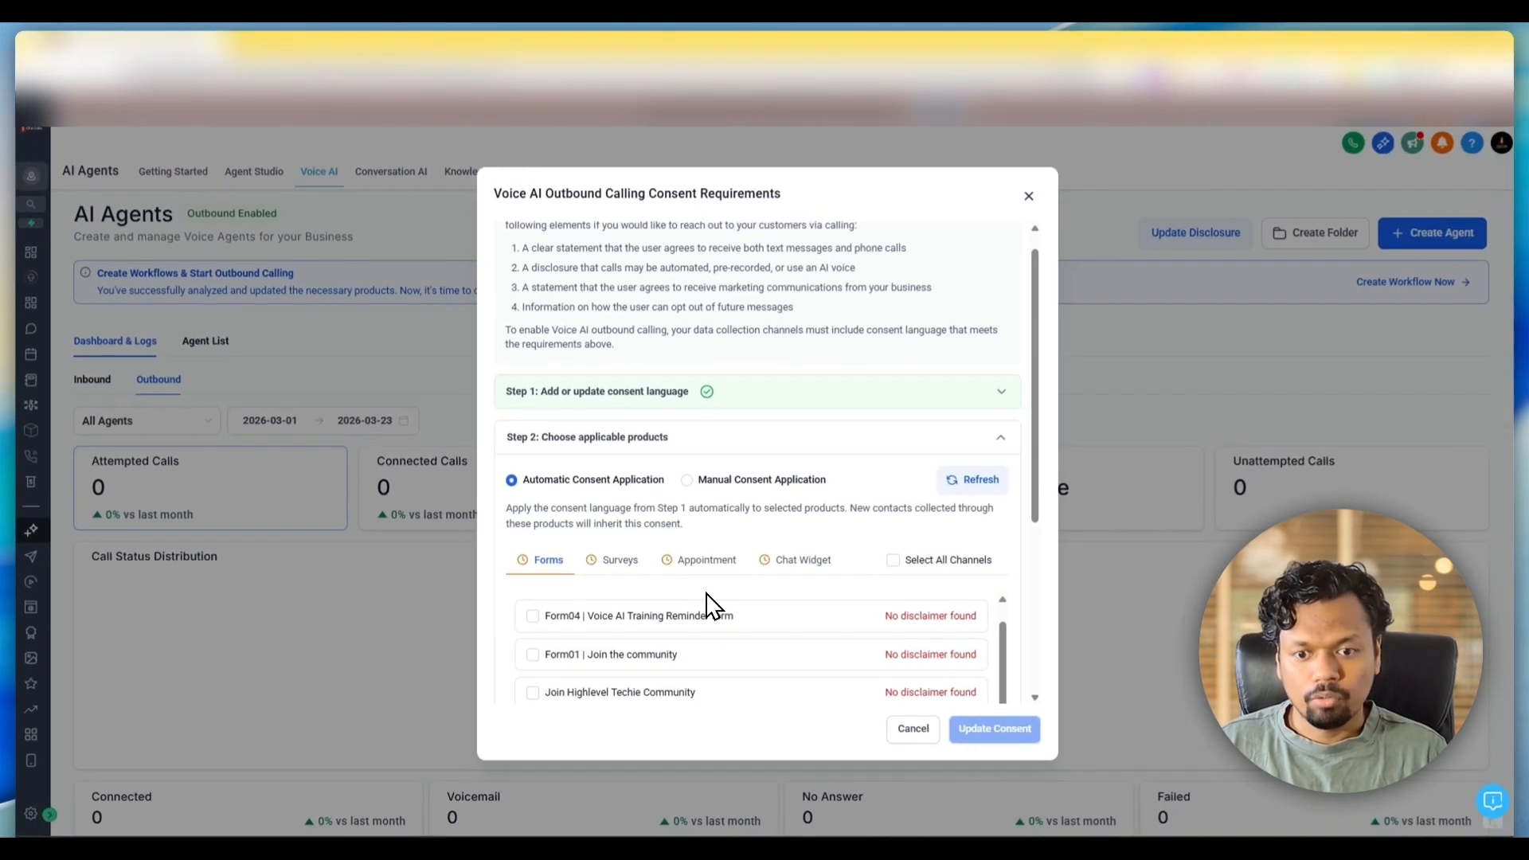
scroll(711, 608, "up", 1)
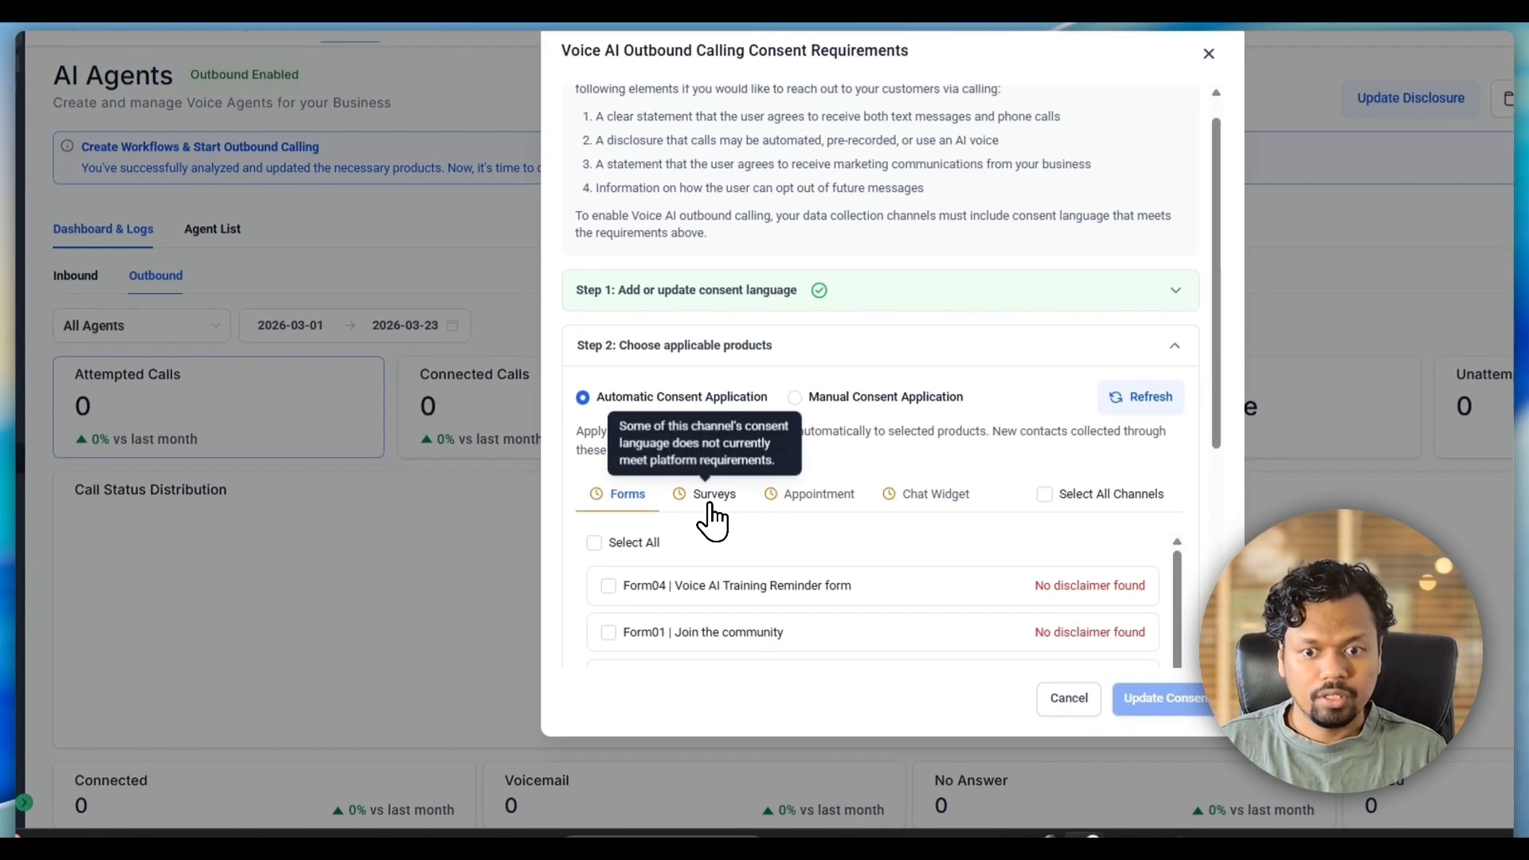
left_click(629, 566)
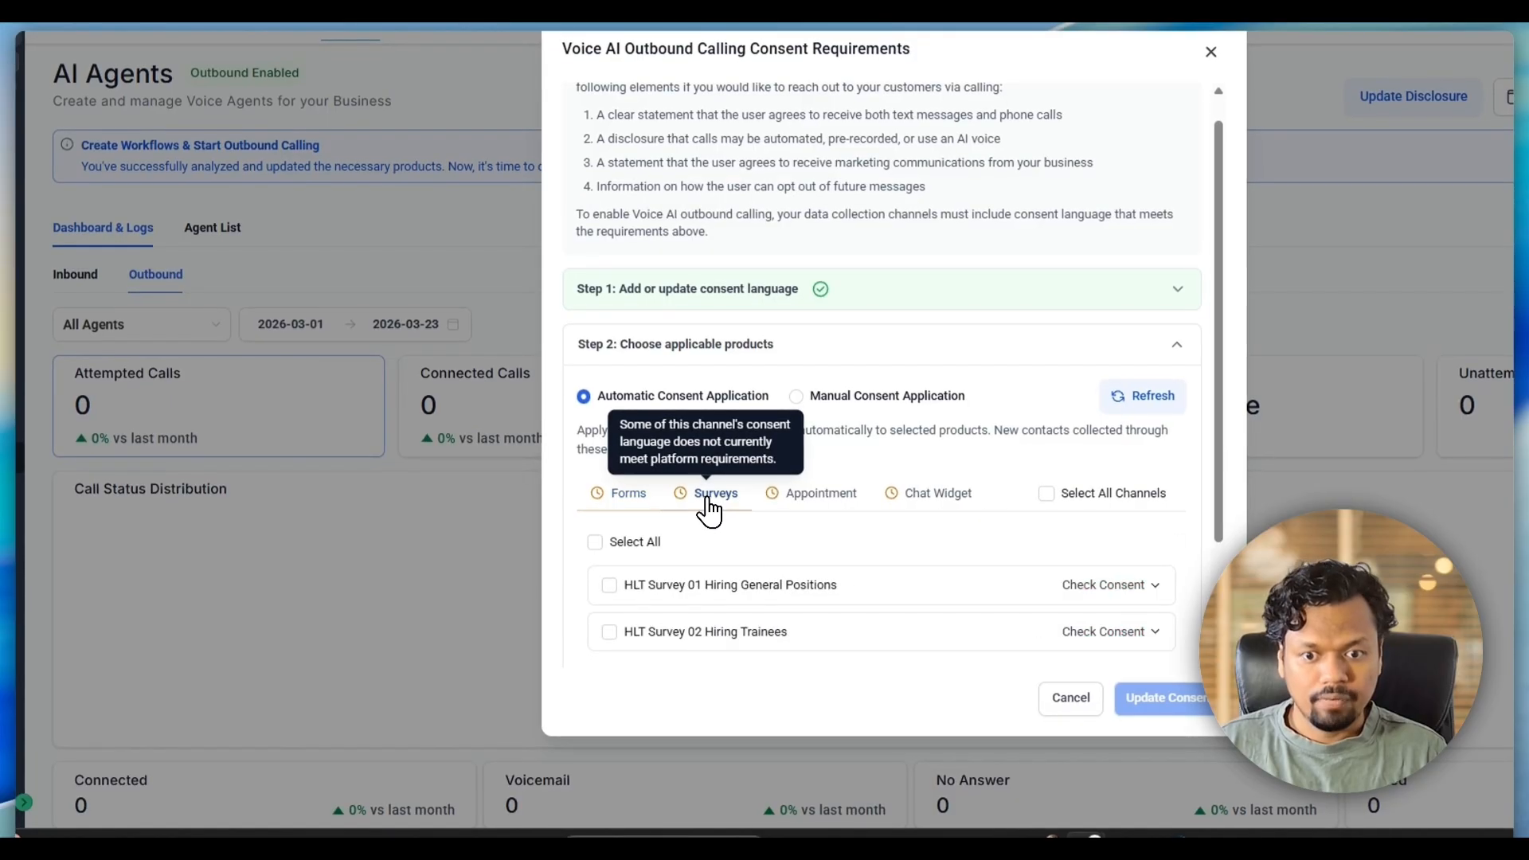
left_click(836, 514)
left_click(916, 510)
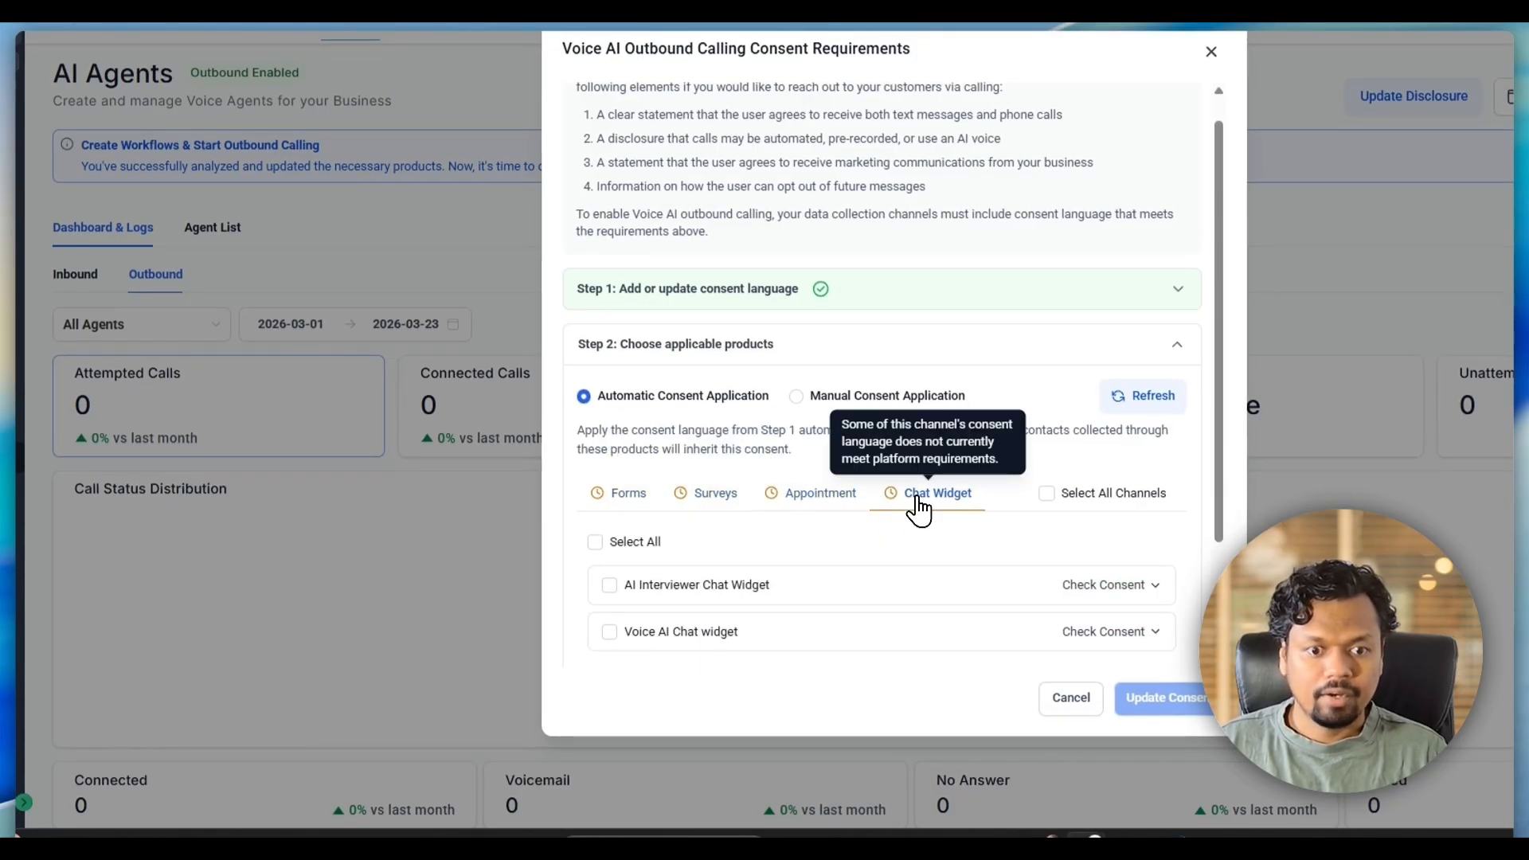
left_click(623, 496)
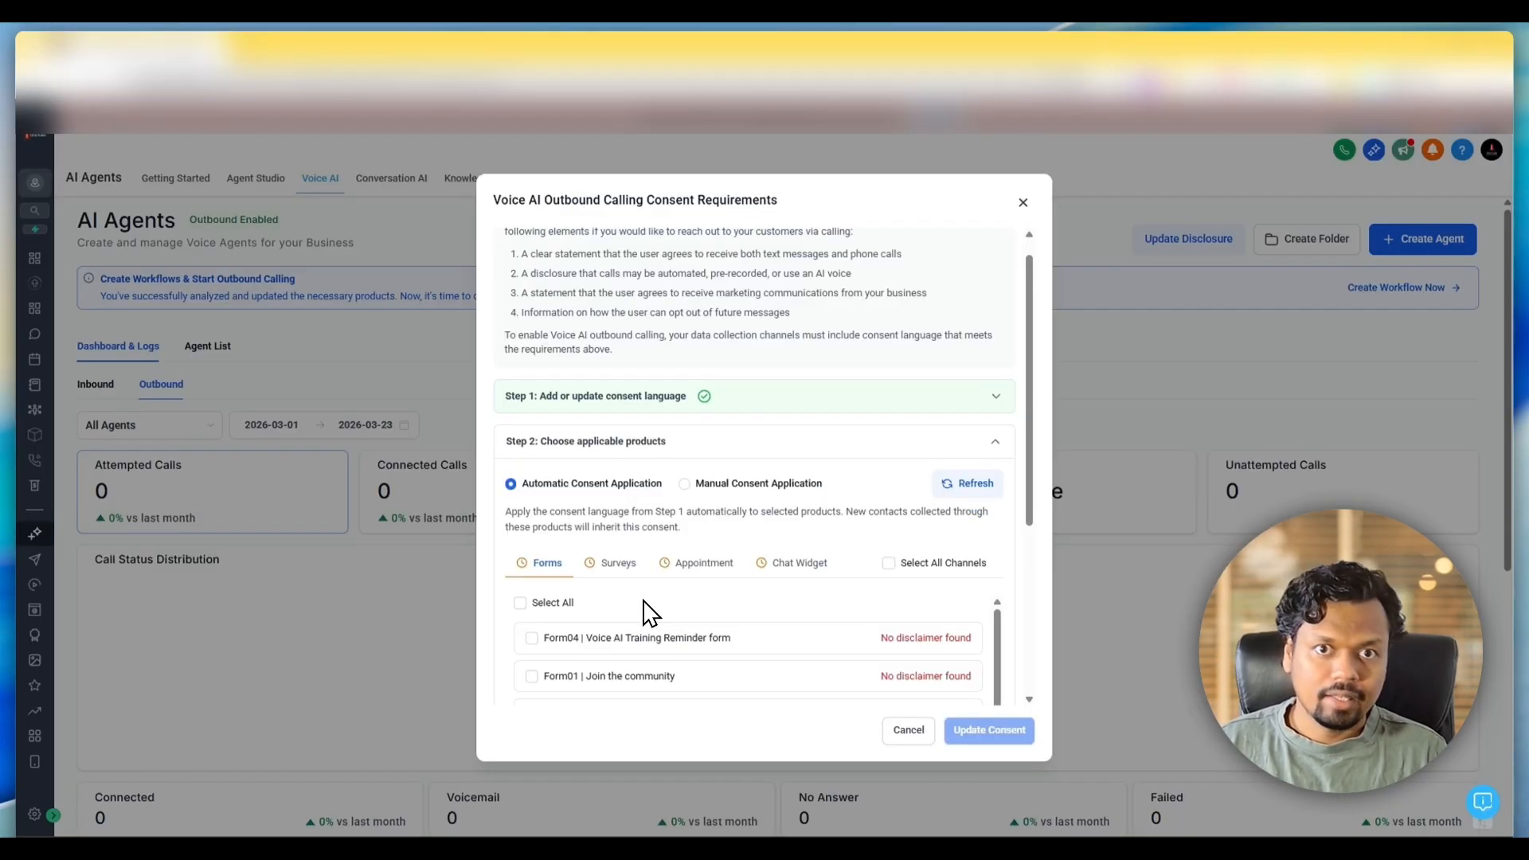
- Select all channels for automatic consent application and check the selections under Surveys, Appointment and Chat Widget
left_click(532, 638)
left_click(531, 676)
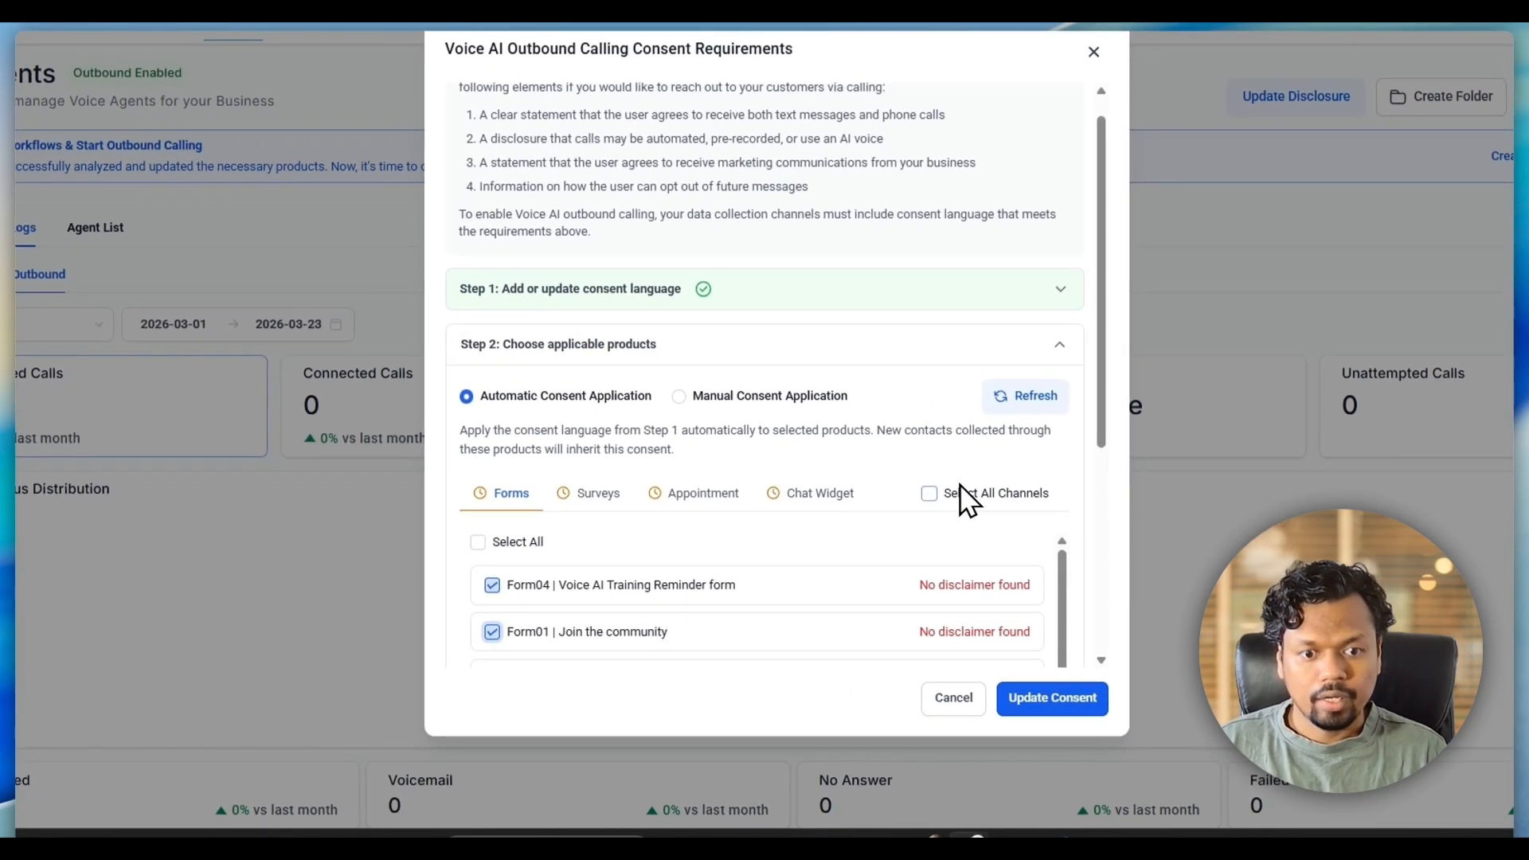
left_click(929, 494)
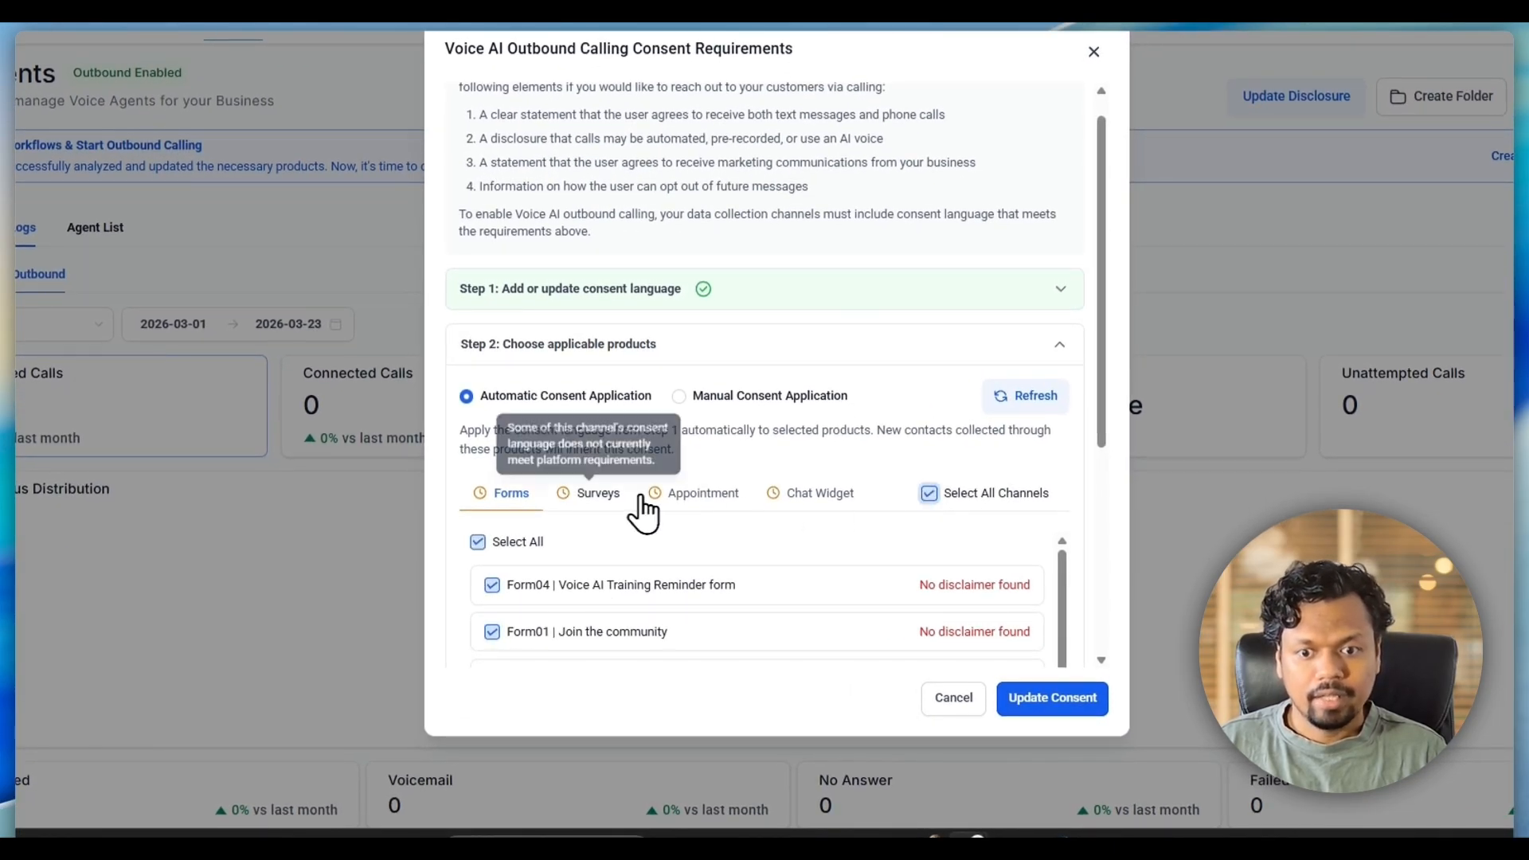
left_click(598, 510)
left_click(700, 502)
left_click(825, 506)
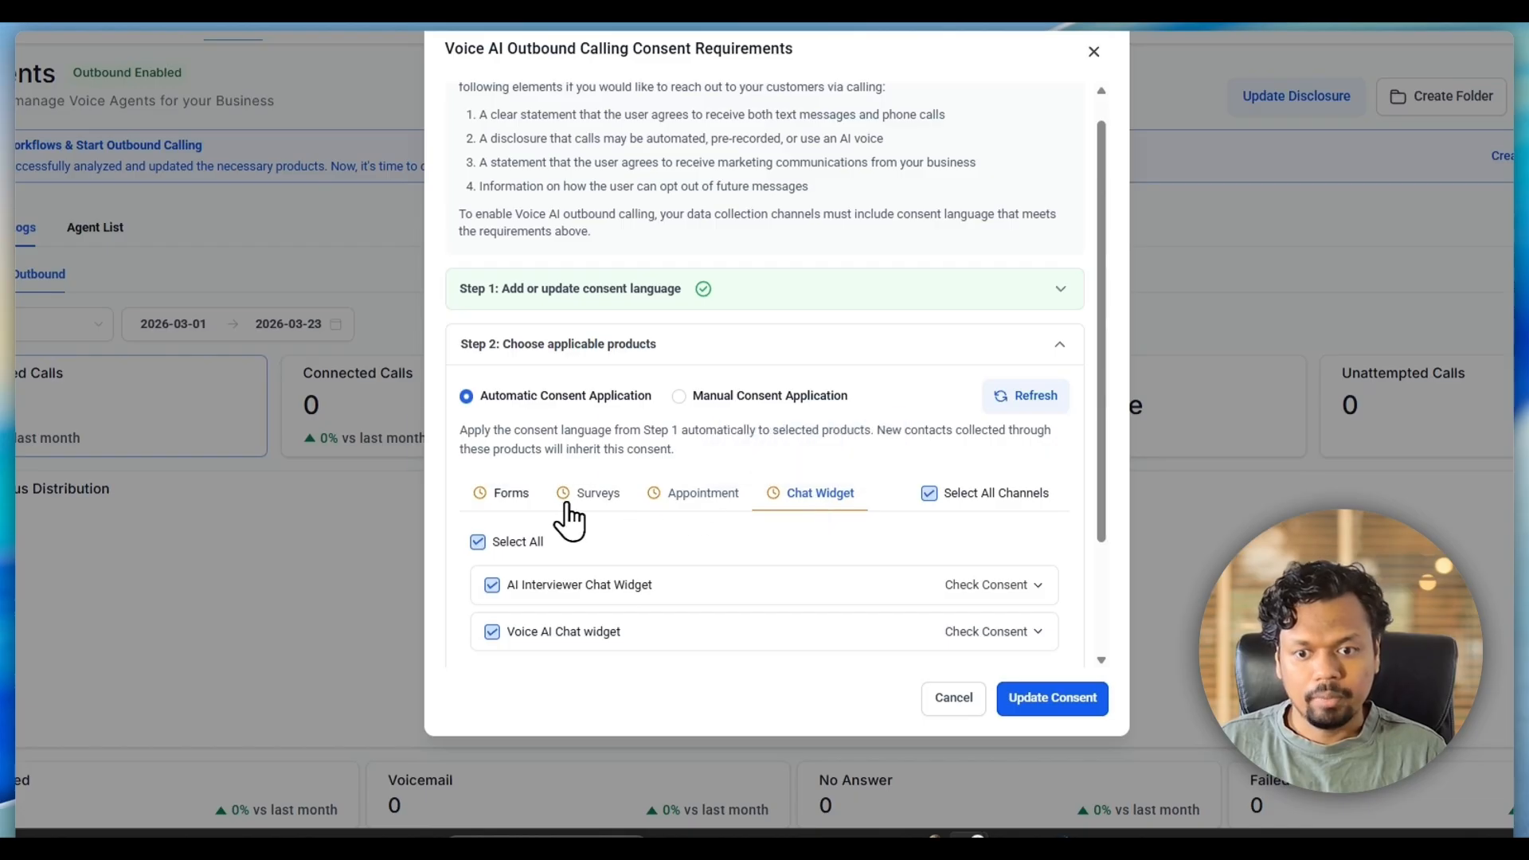
- Clear the all-channels selection and select only the Course Review Form under Forms for automatic consent application
left_click(513, 503)
scroll(819, 541, "down", 1)
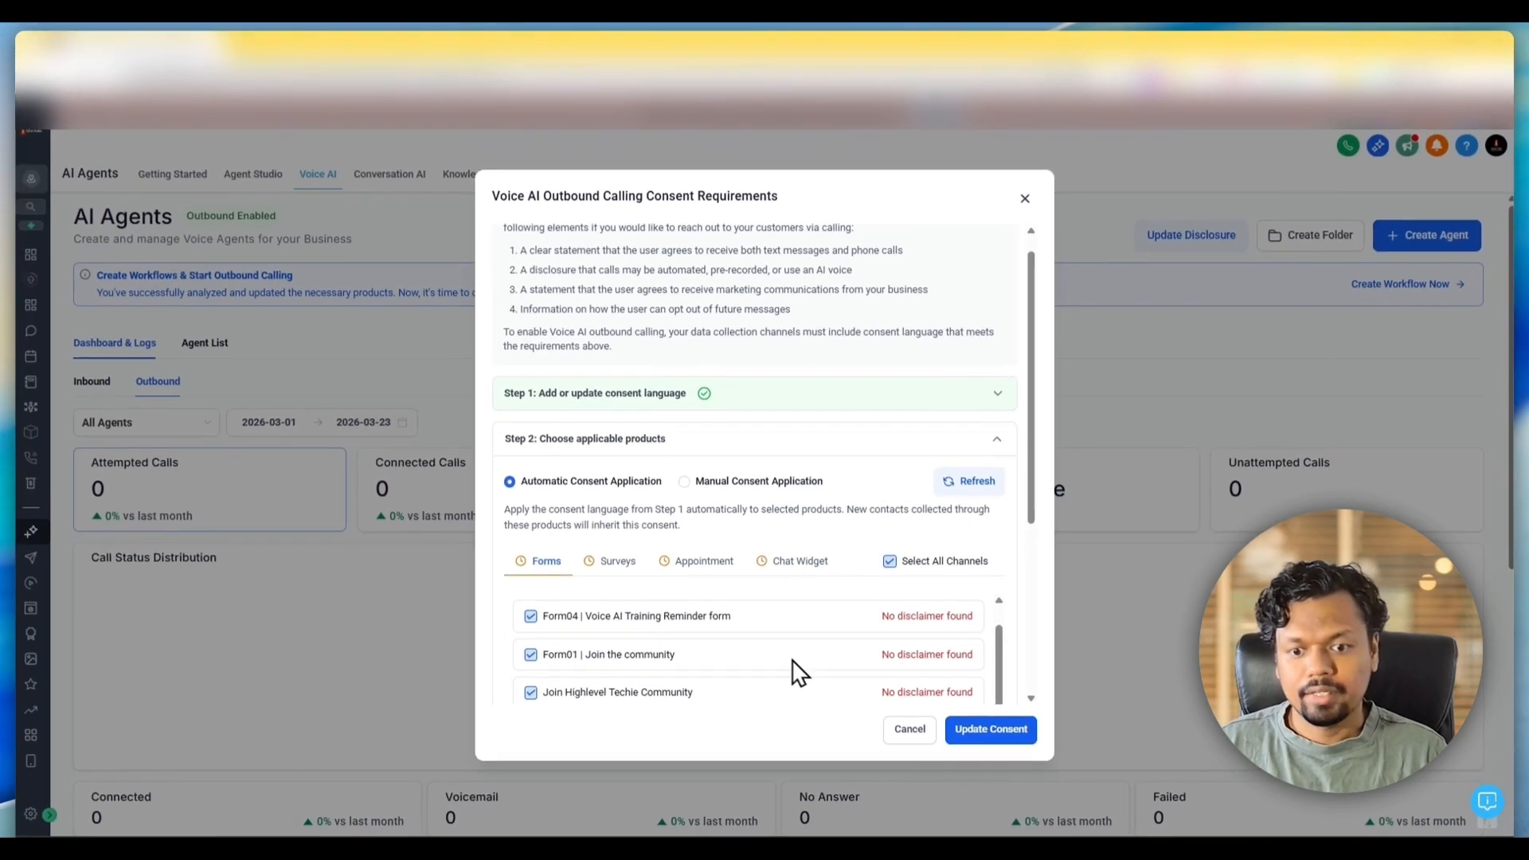
scroll(727, 631, "up", 1)
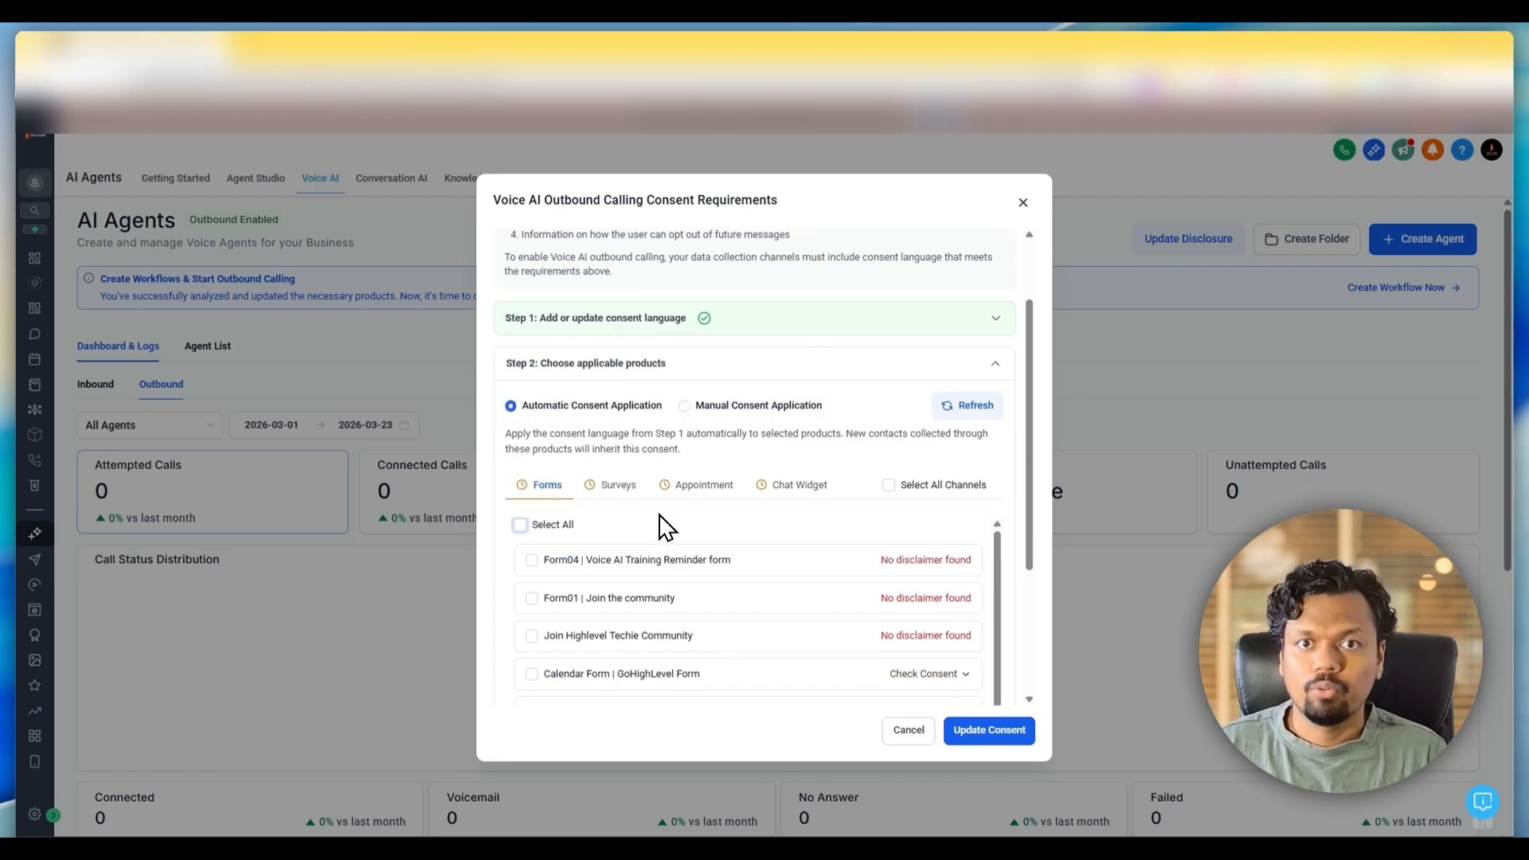
scroll(689, 534, "down", 5)
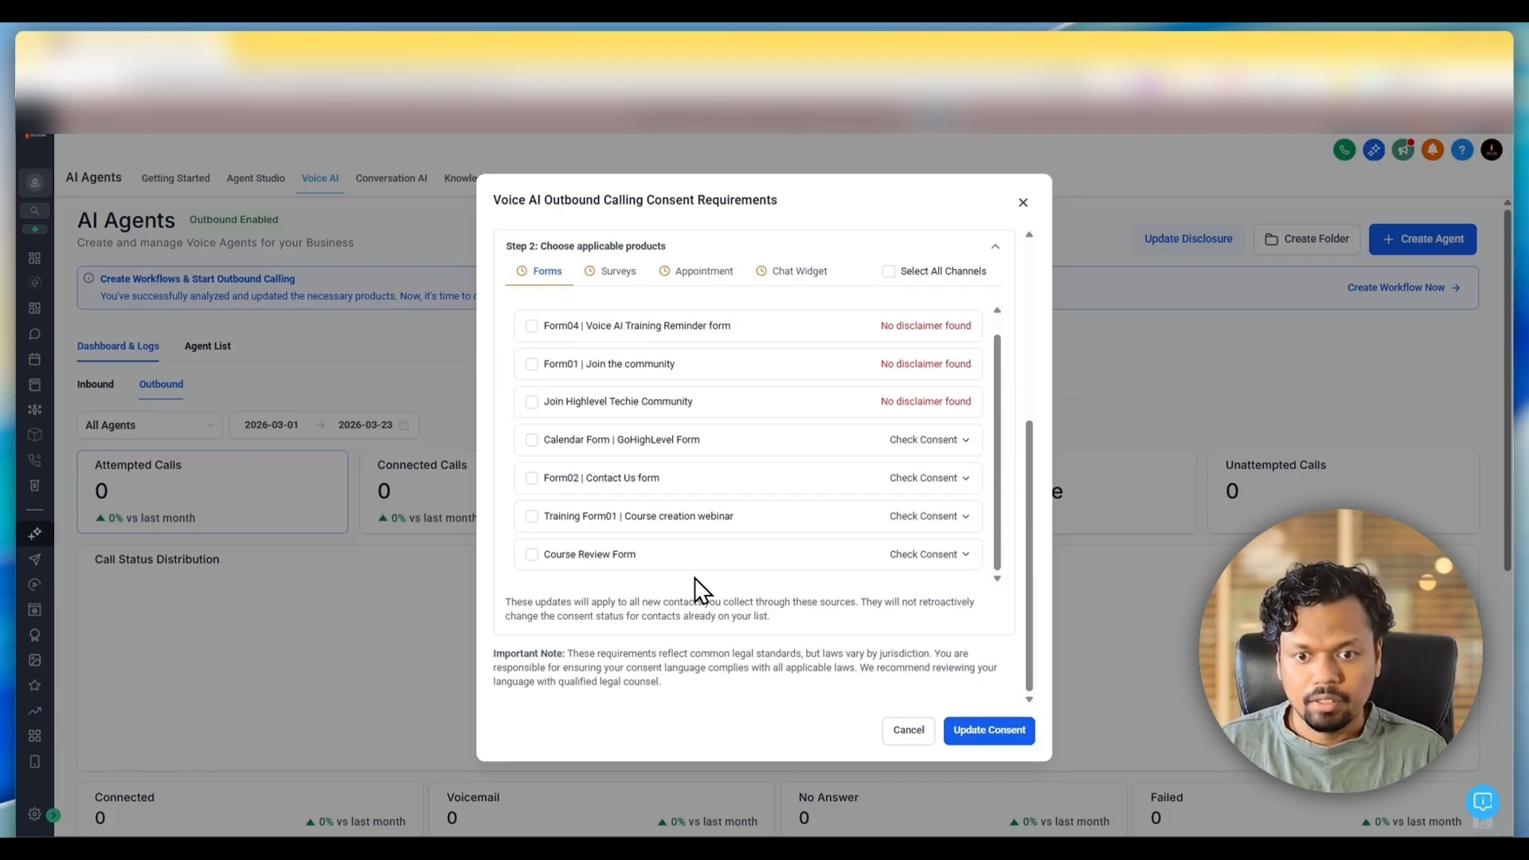
left_click(531, 554)
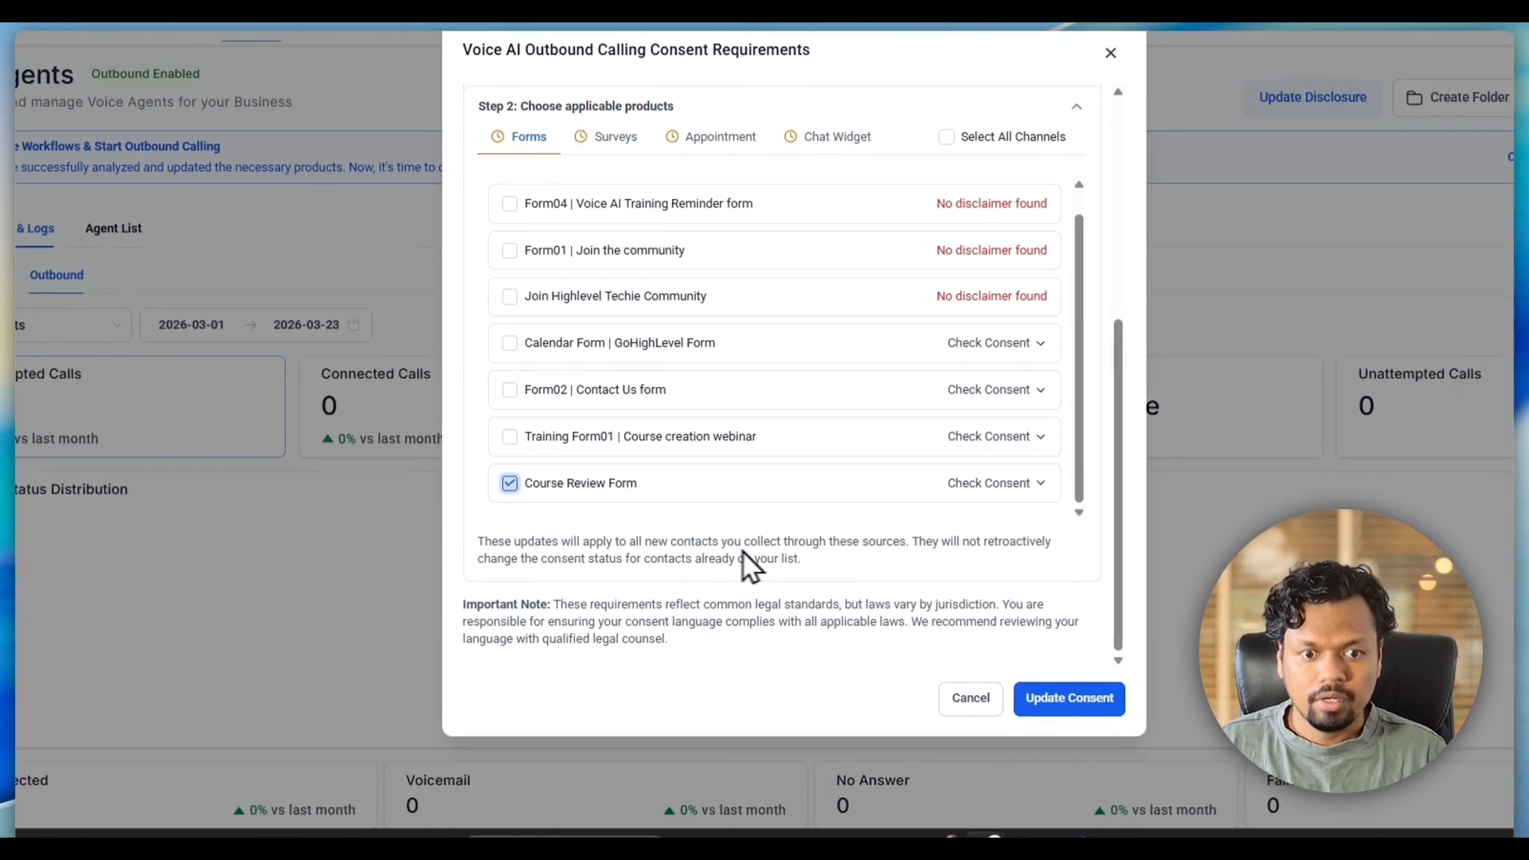
- Expand the Course Review Form's existing consent text to check it, and apply the consent update
left_click(1016, 484)
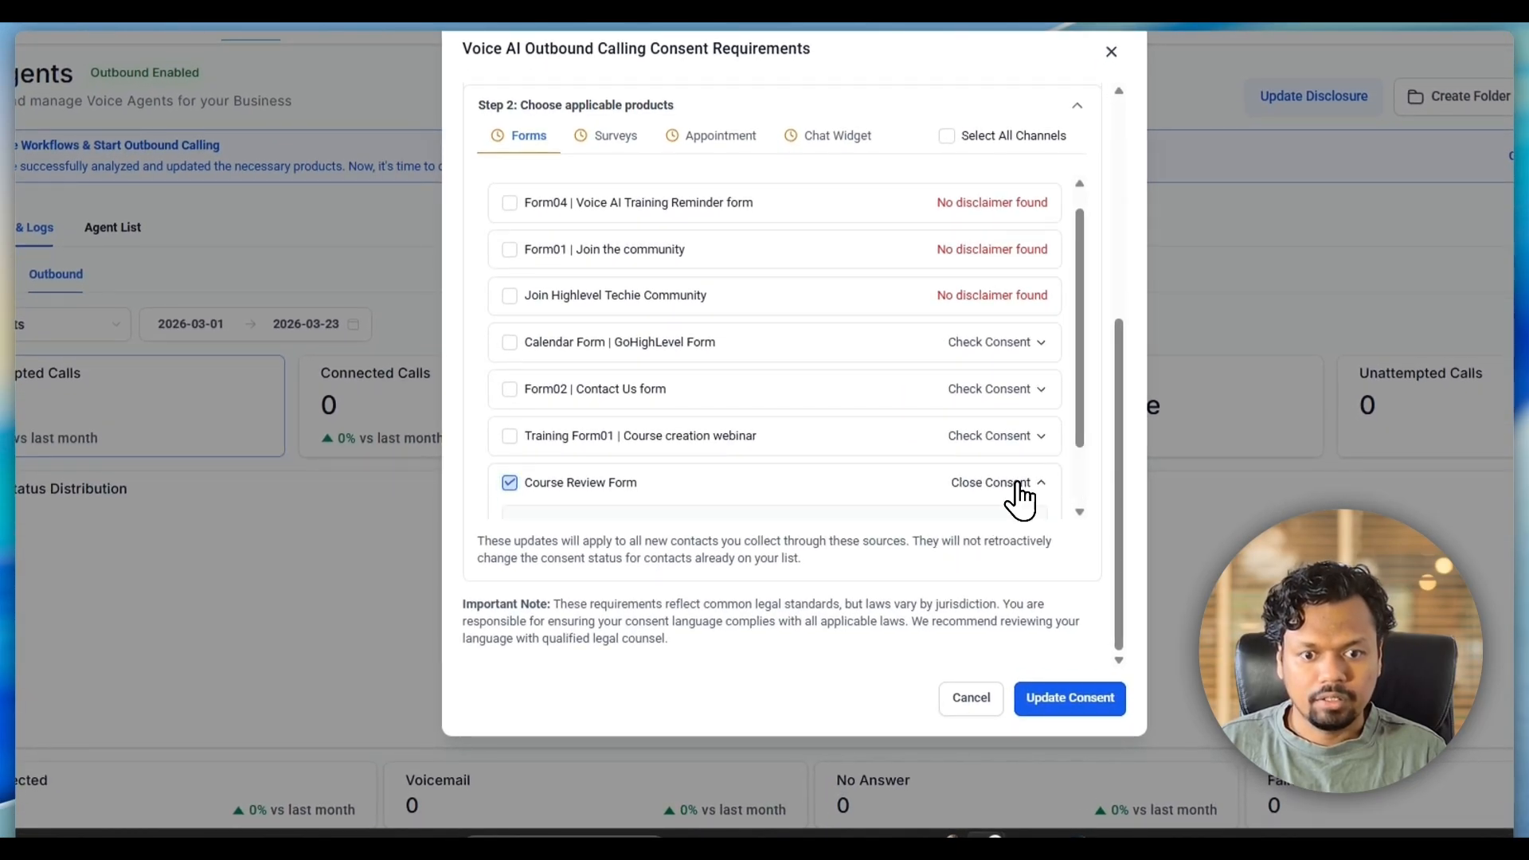
scroll(1018, 486, "down", 2)
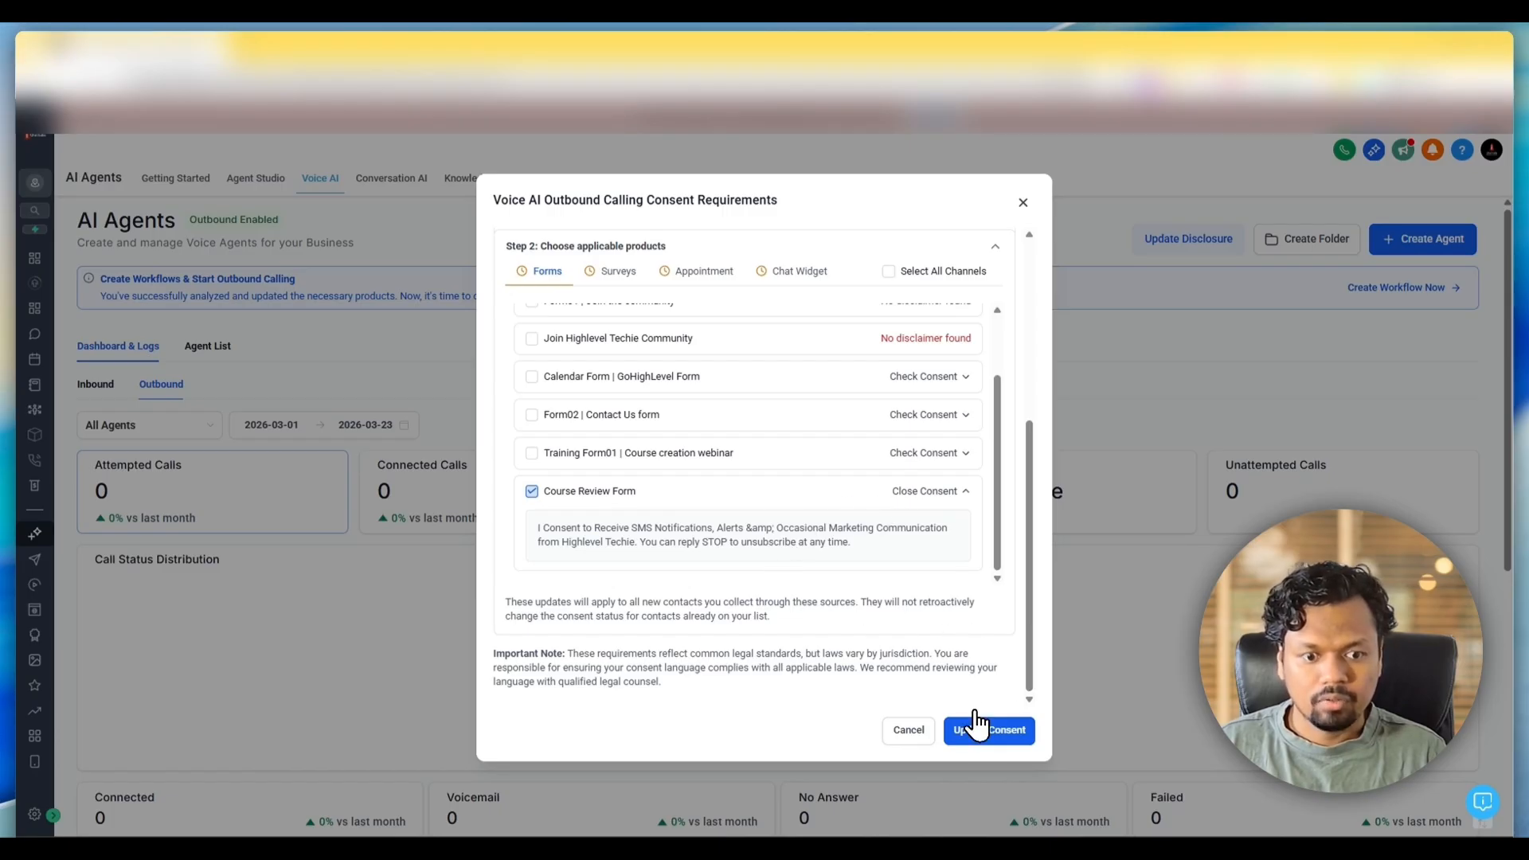
left_click(983, 733)
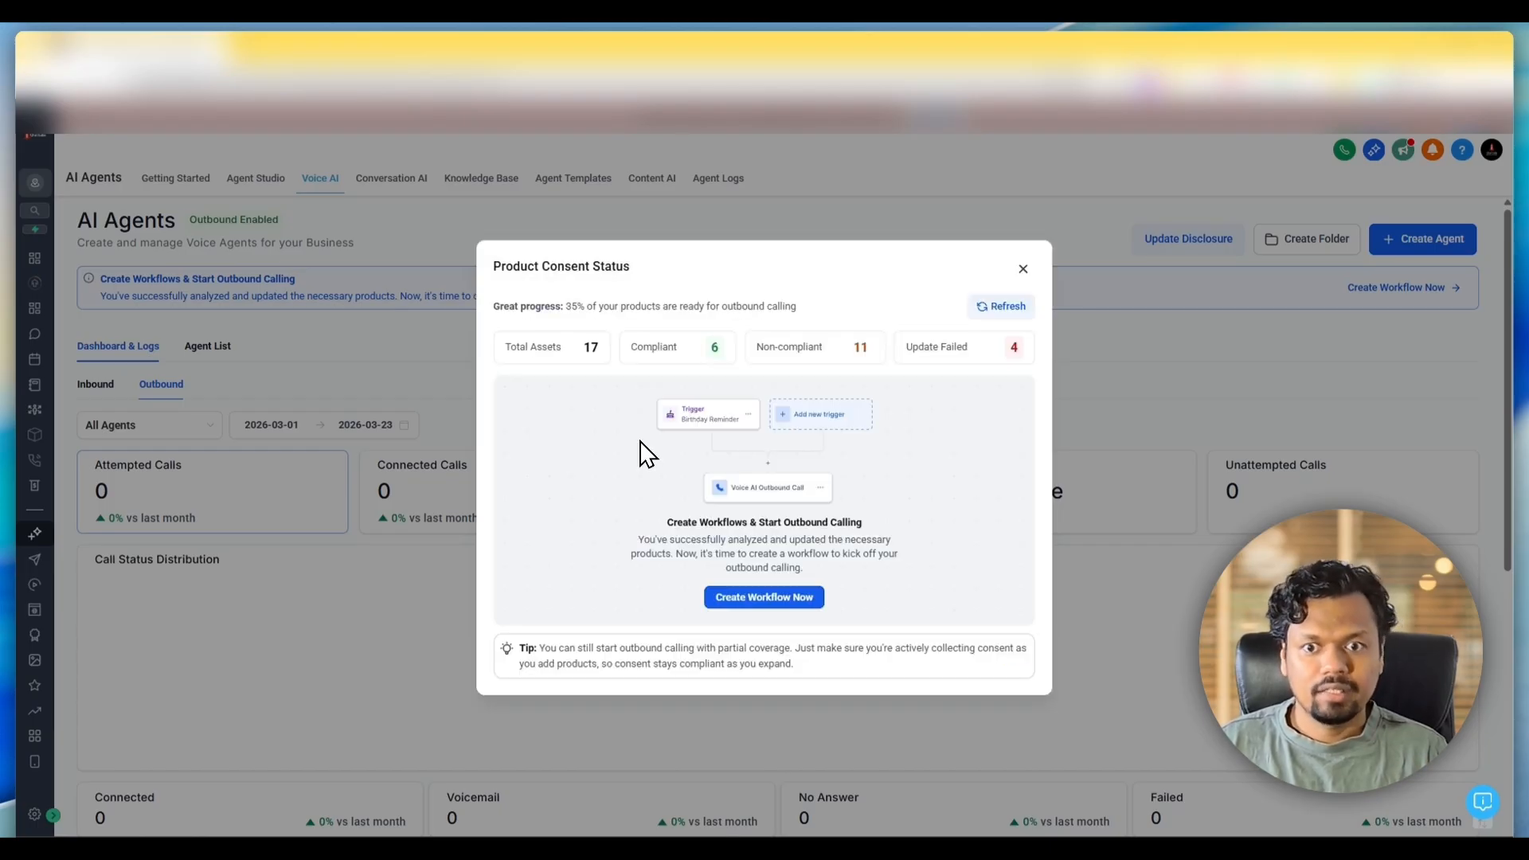
- Review the total, compliant, non-compliant and update-failed asset figures in the Product Consent Status summary
mouse_move(587, 350)
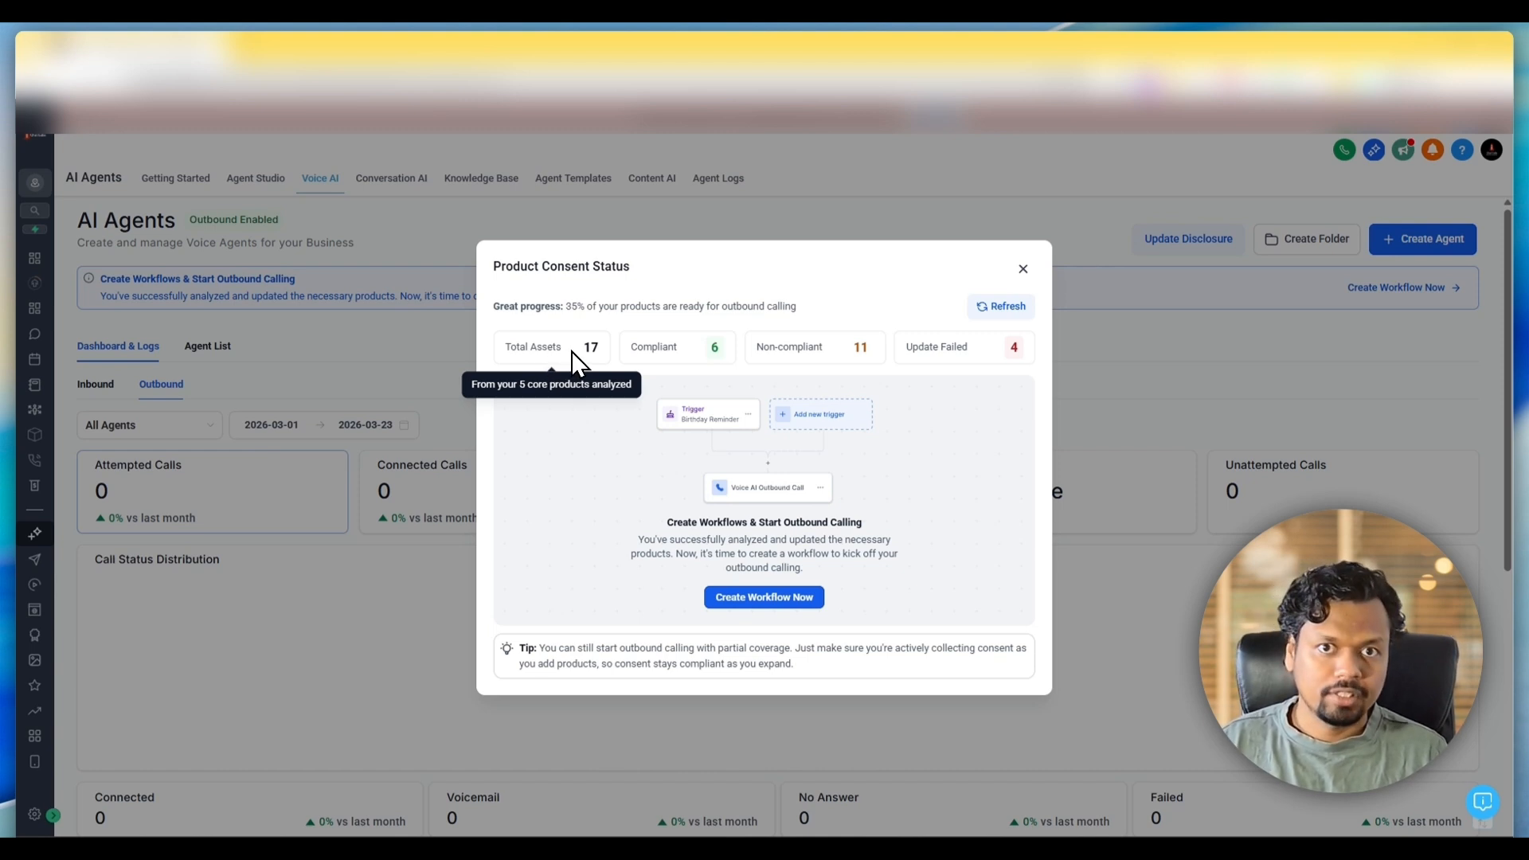
mouse_move(690, 358)
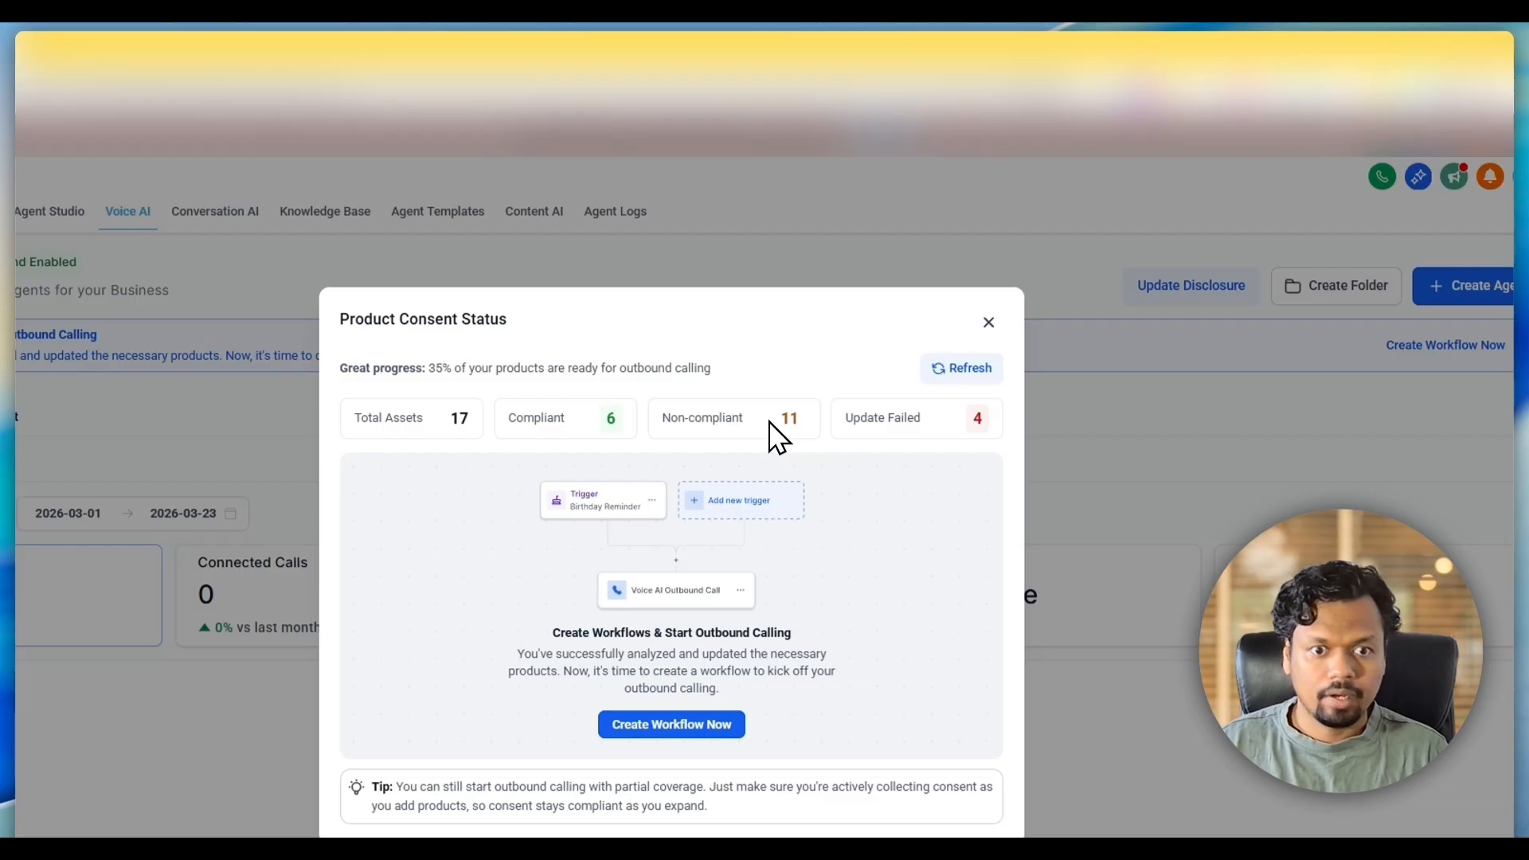
left_click_drag(831, 418, 925, 420)
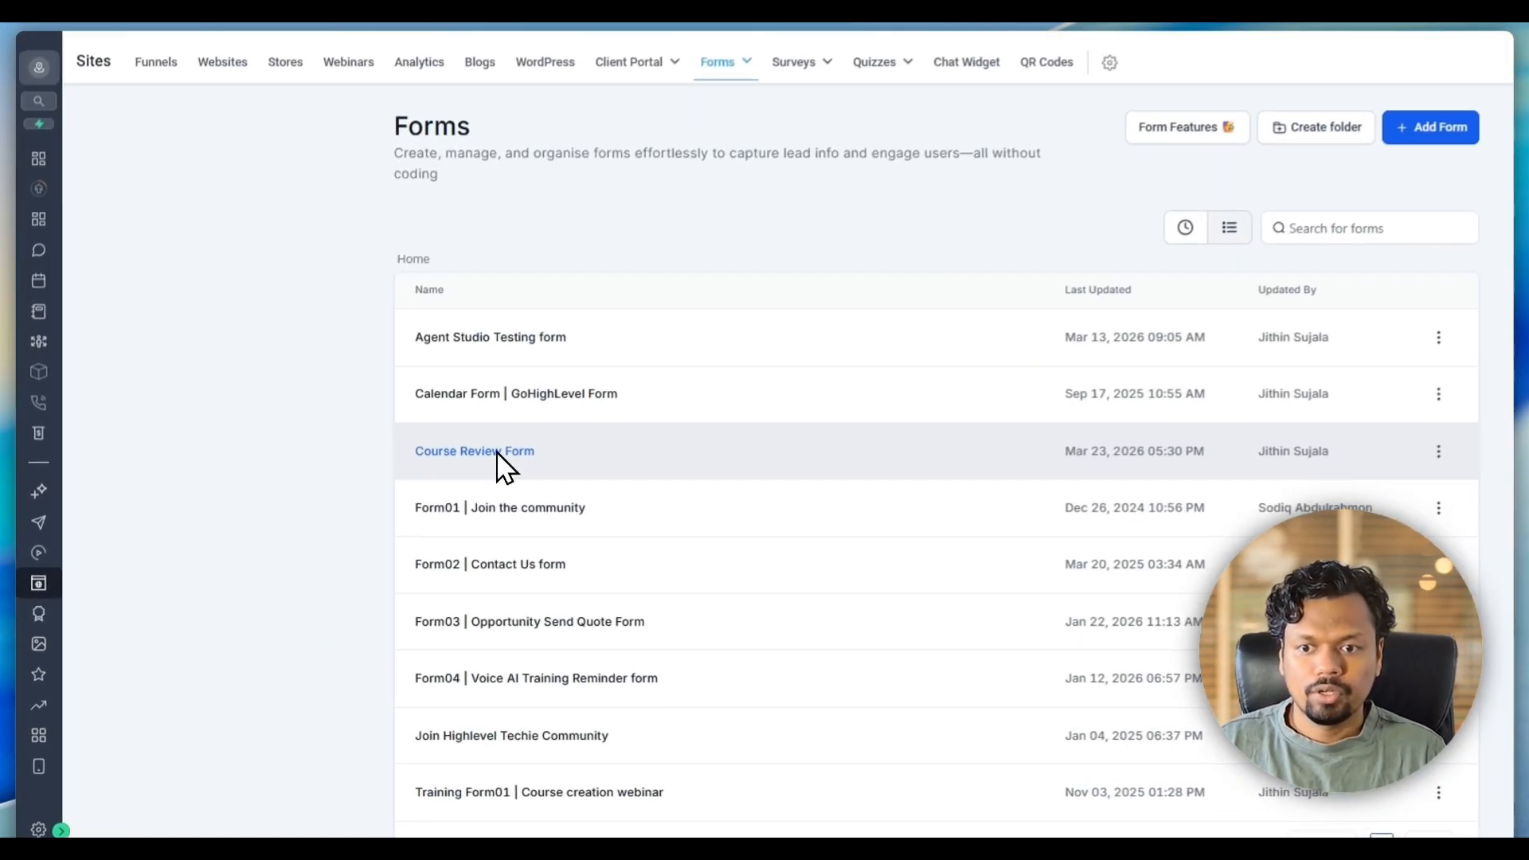
- Open the Course Review Form in the form builder and inspect the consent text above its submit button
left_click(503, 447)
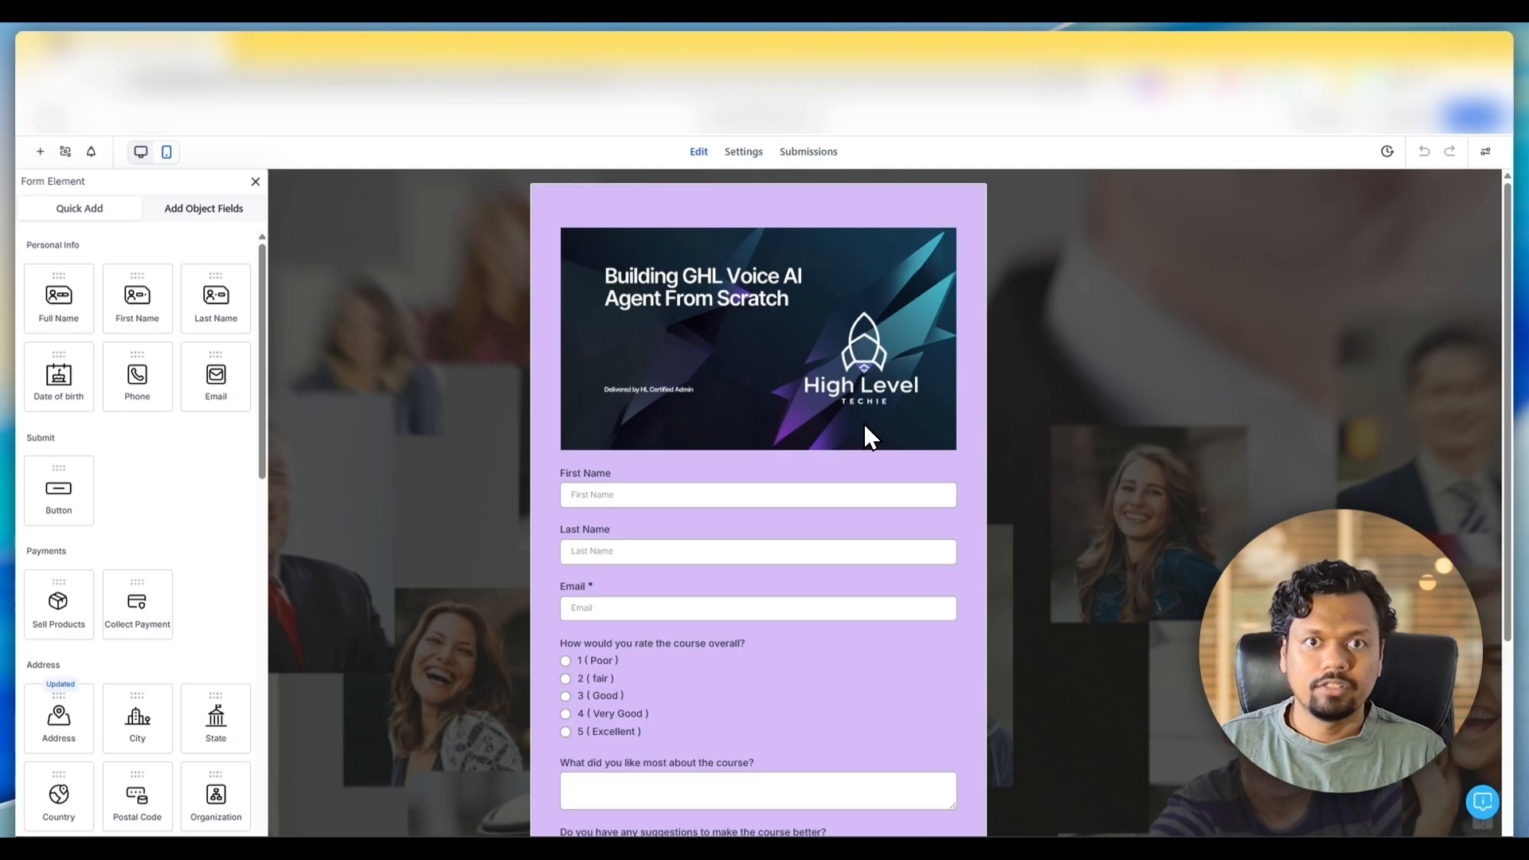
scroll(863, 434, "down", 4)
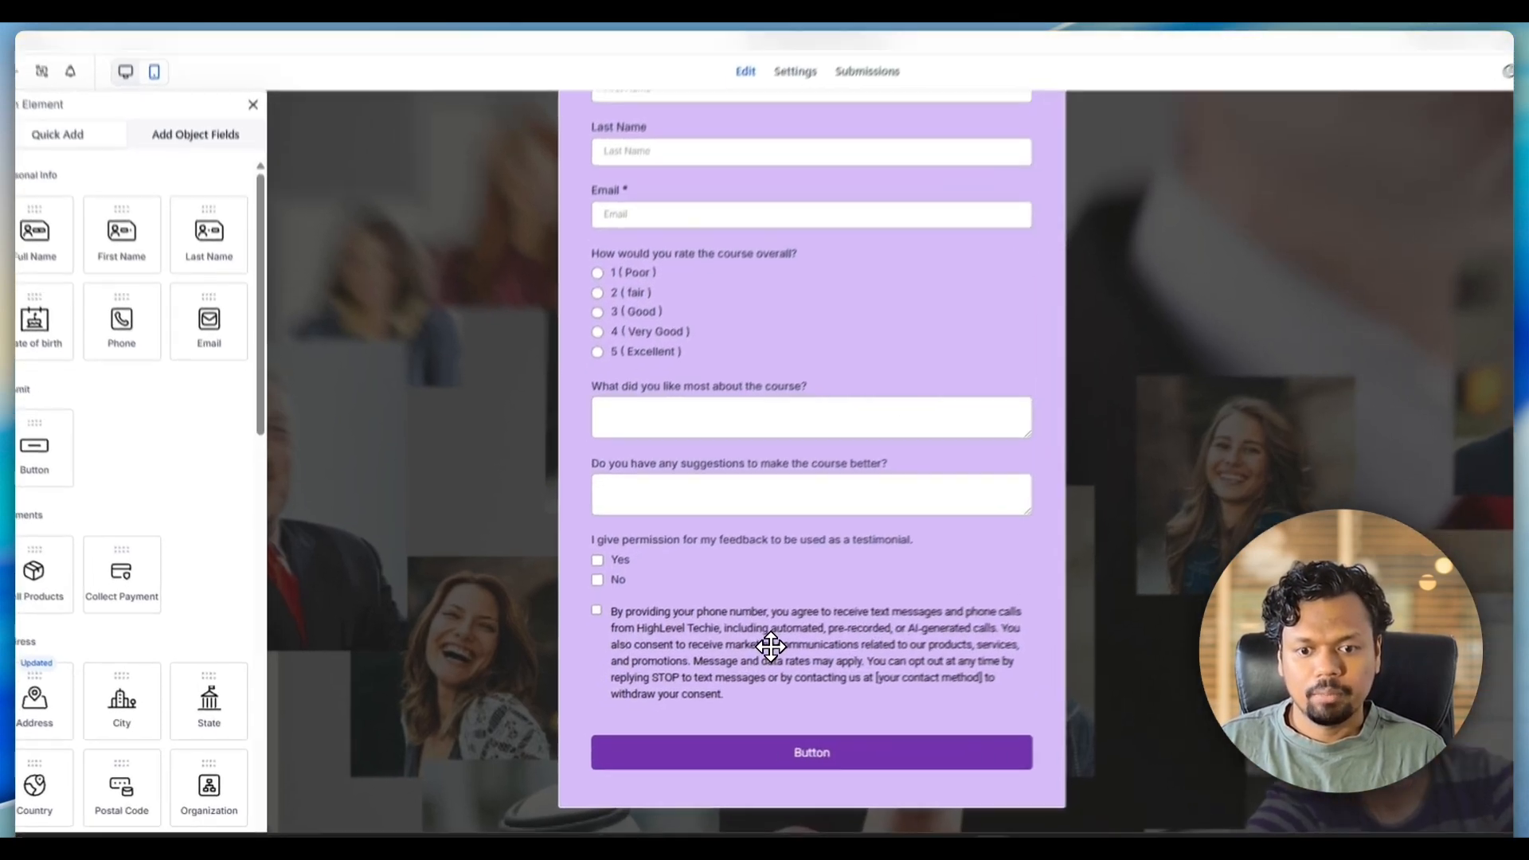
left_click(685, 669)
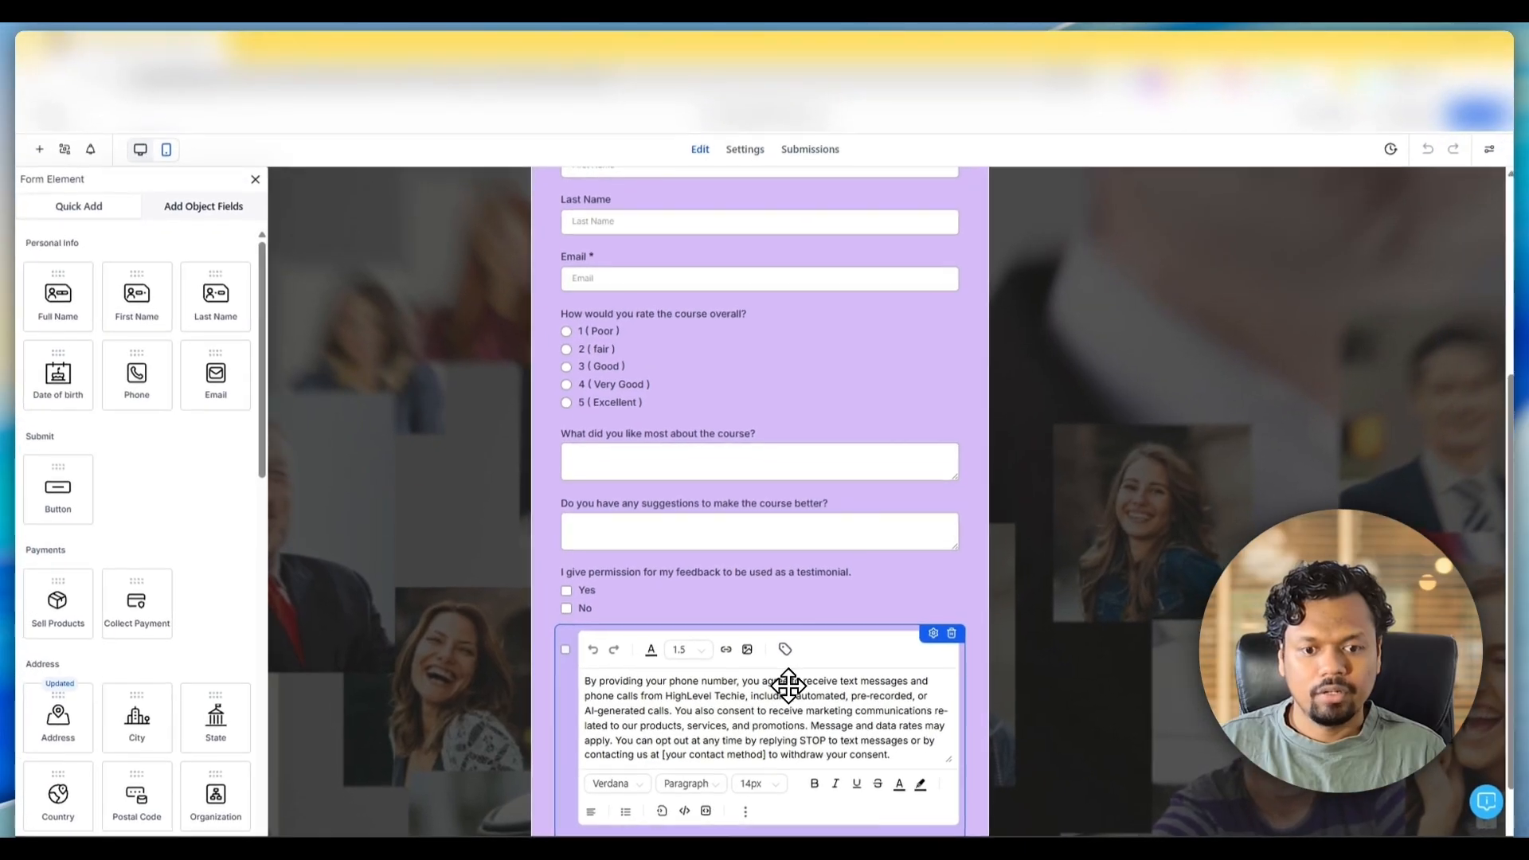
scroll(893, 646, "down", 2)
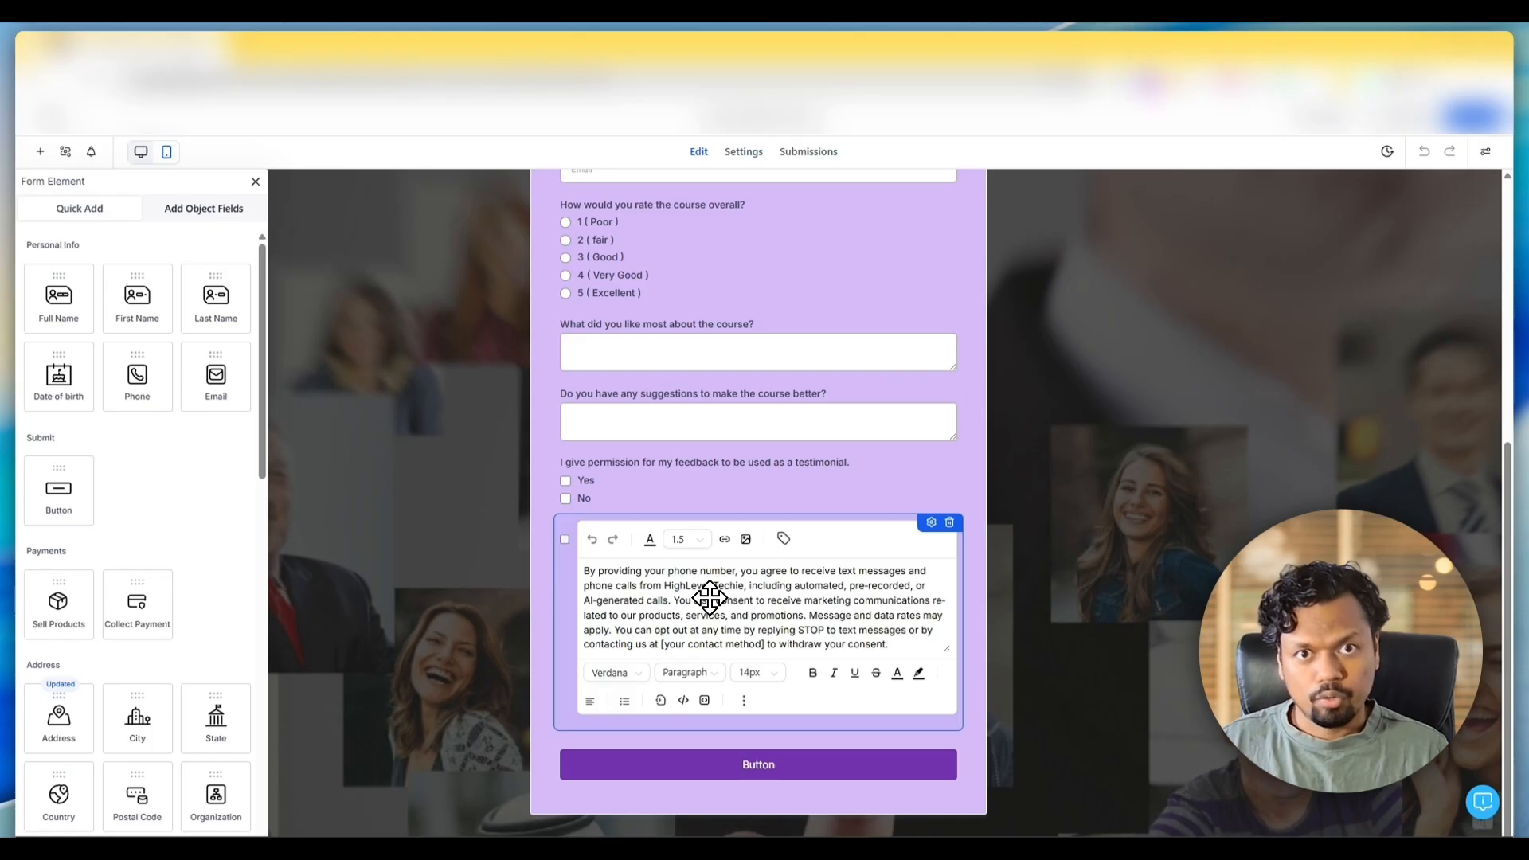
scroll(738, 571, "up", 1)
scroll(739, 571, "down", 1)
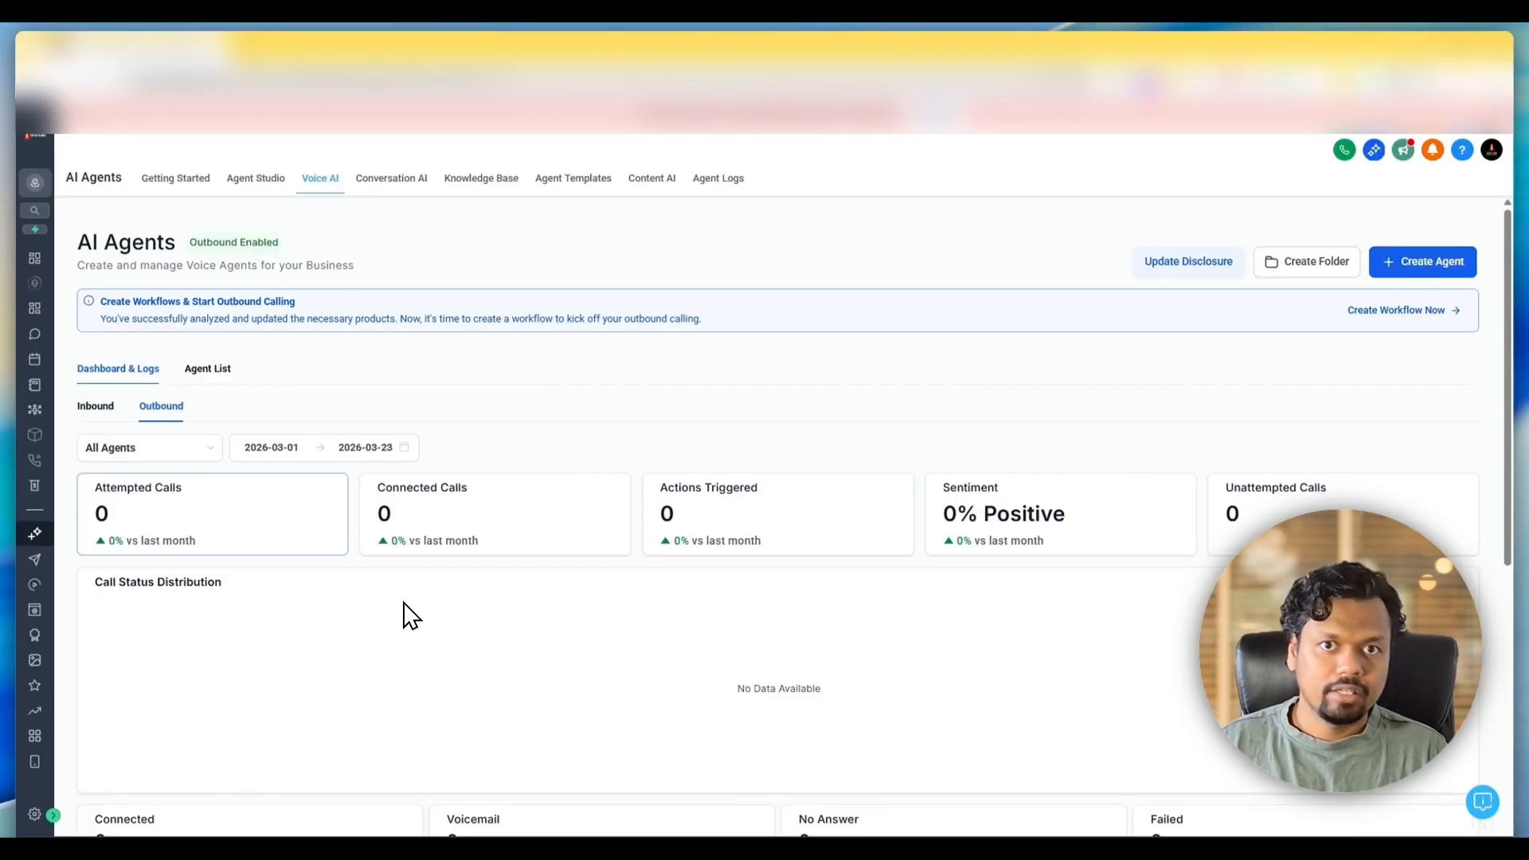
- Filter the outbound attempted calls log to Test calls and look through the listed calls and dashboard metrics
scroll(404, 615, "down", 2)
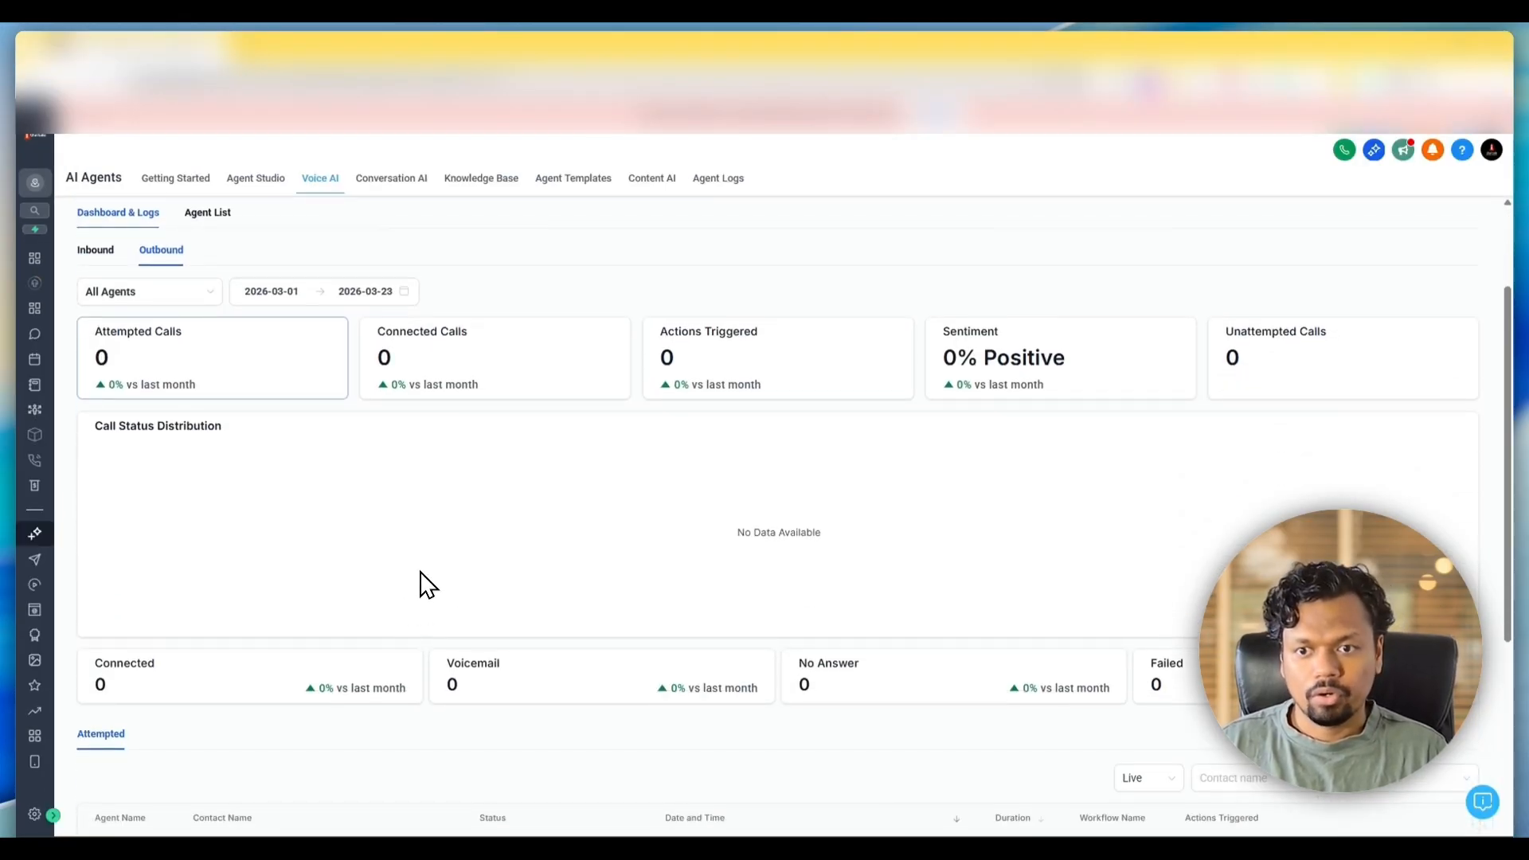
scroll(425, 574, "down", 3)
left_click(1147, 544)
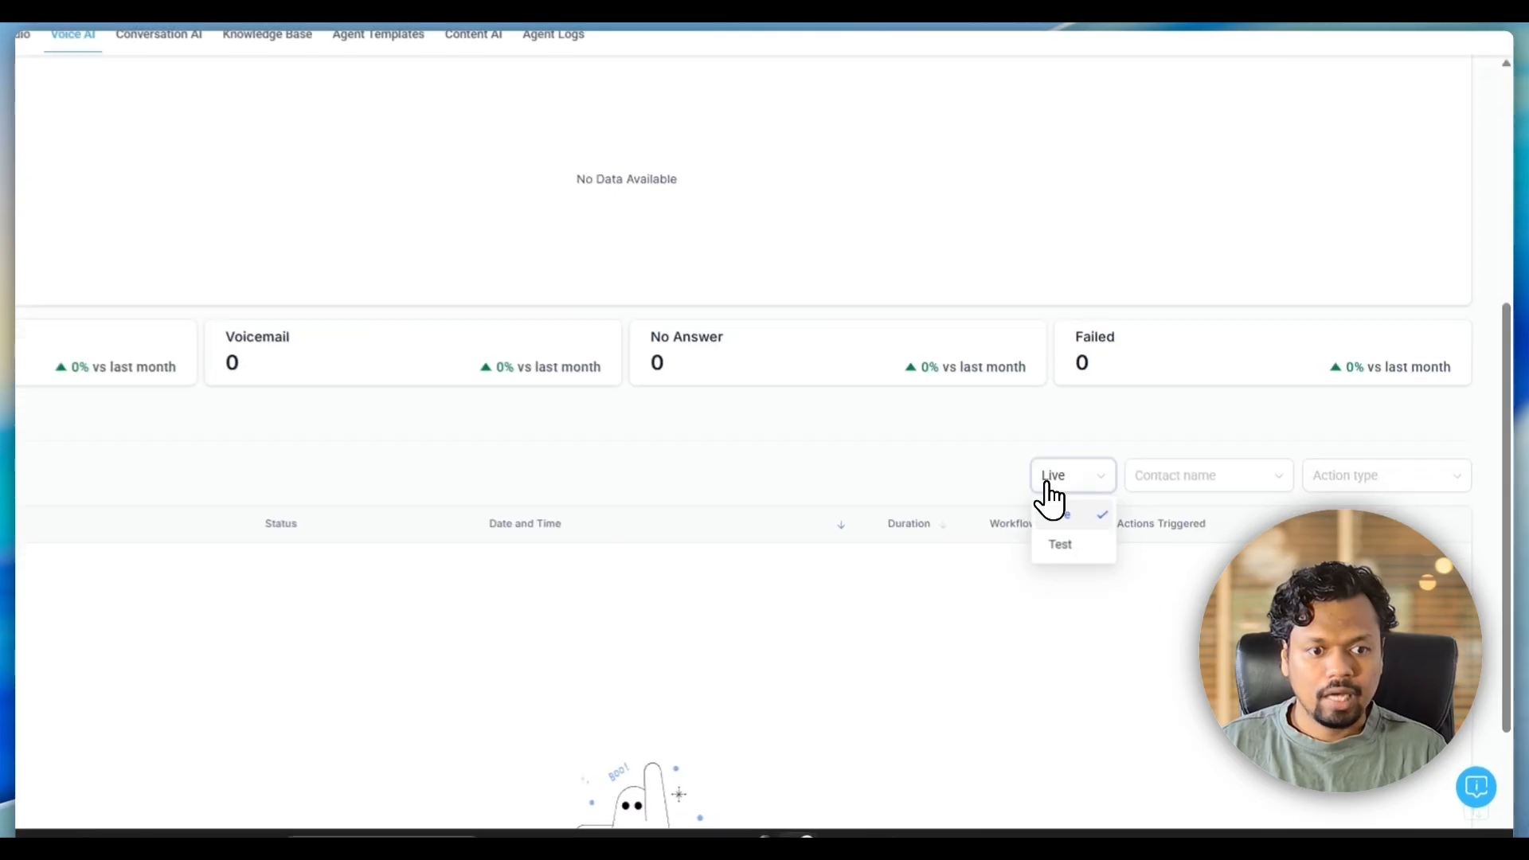
left_click(1147, 597)
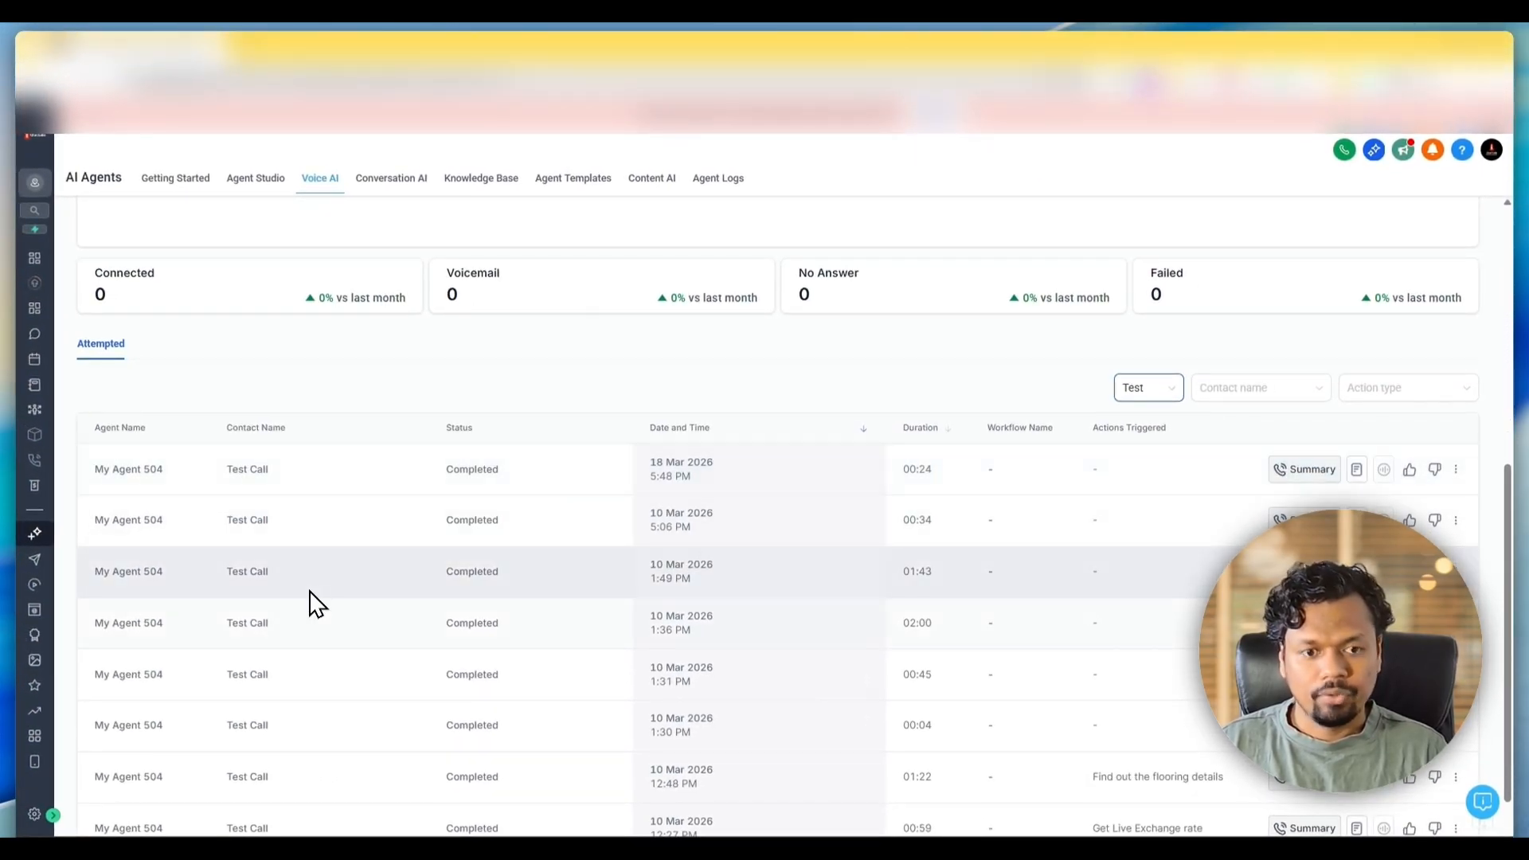
scroll(309, 601, "down", 1)
scroll(314, 637, "up", 2)
scroll(314, 626, "down", 1)
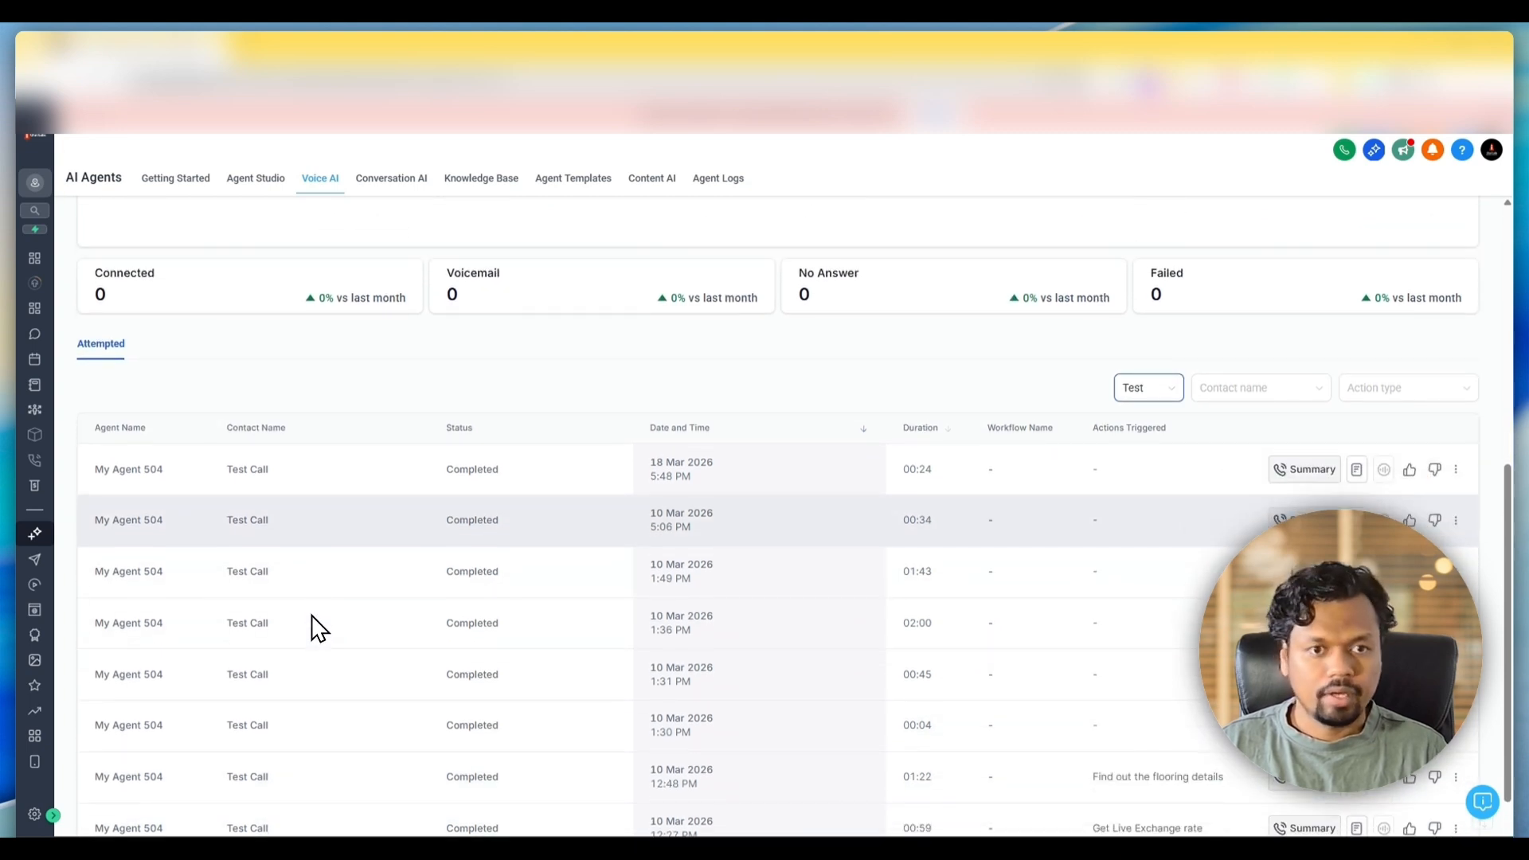
scroll(796, 526, "up", 3)
scroll(558, 466, "up", 4)
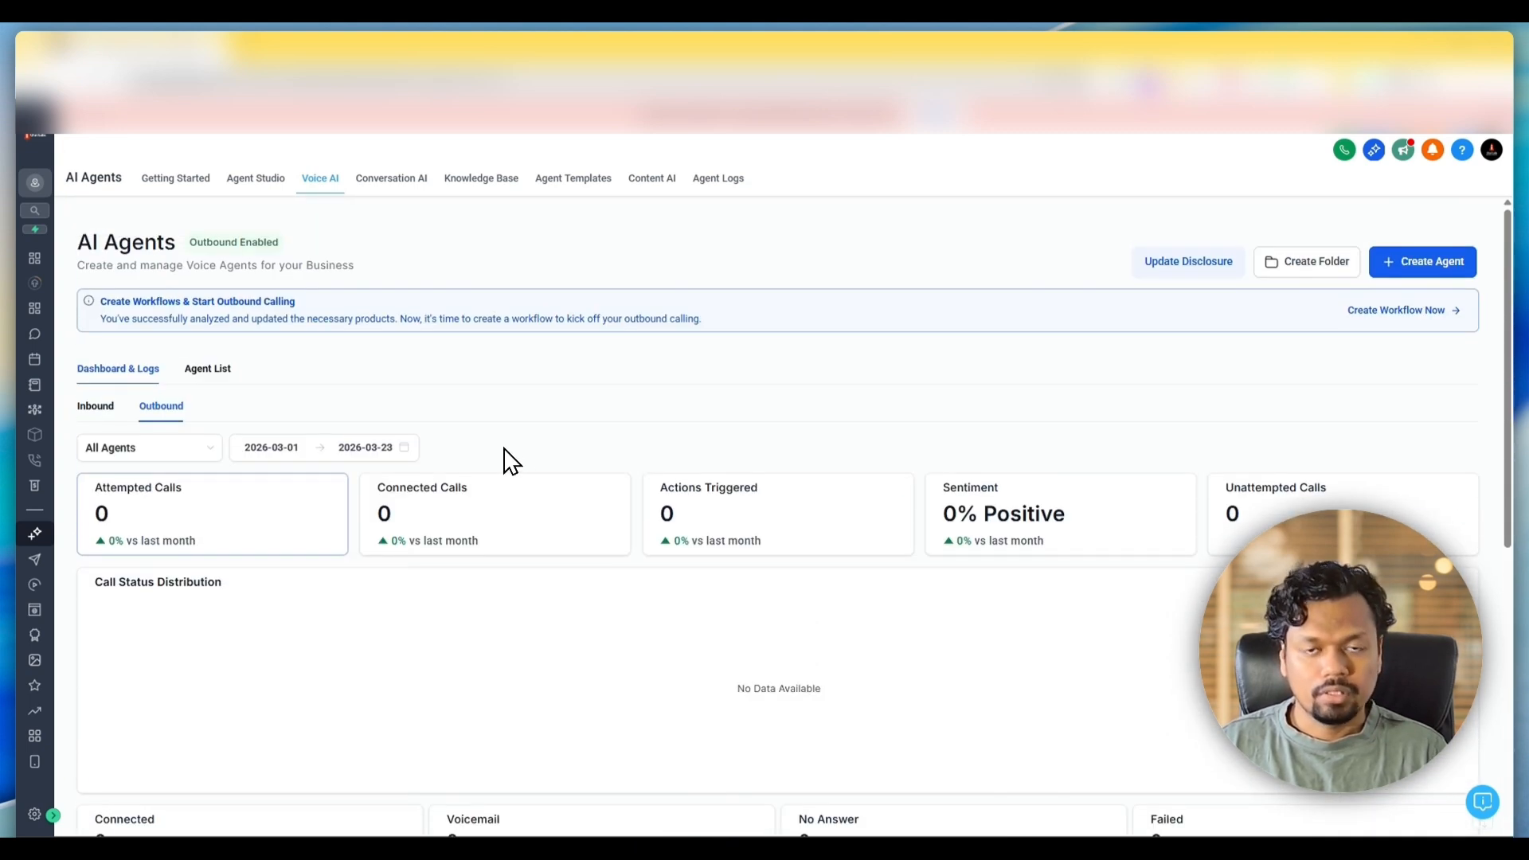